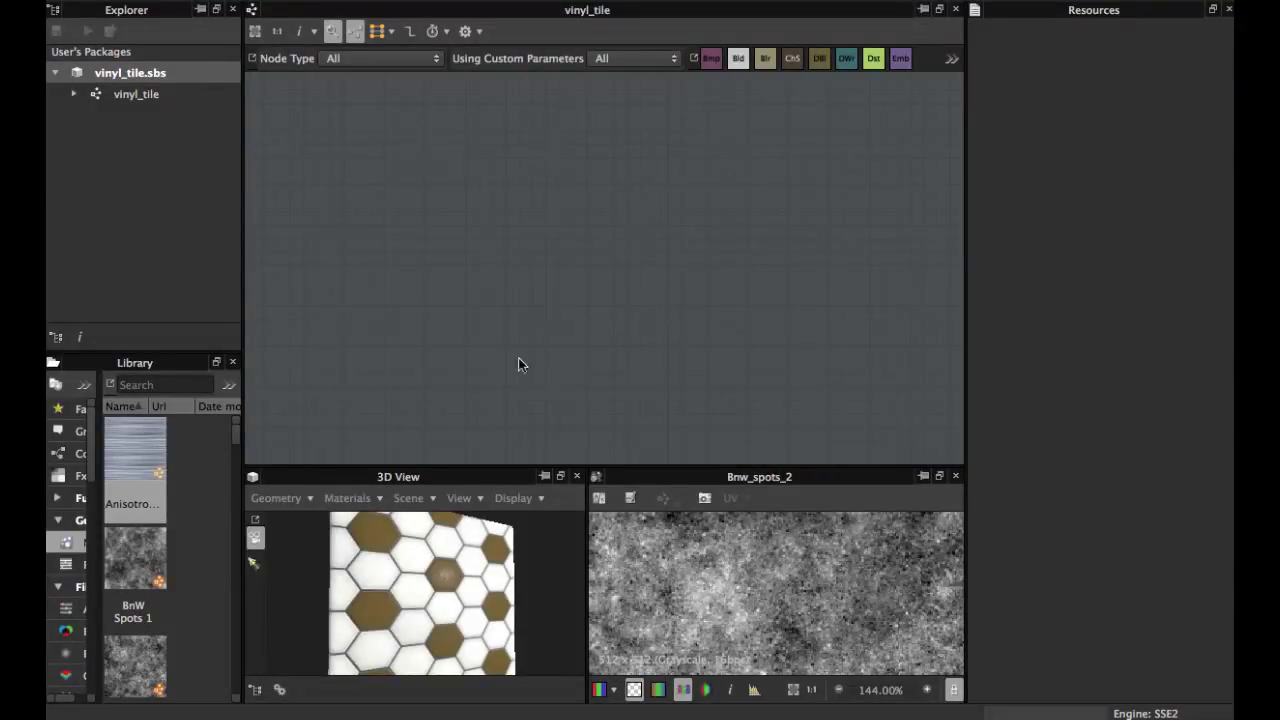
# - Enlarge the 3D view, closing the Bnw_spots_2 2D view, and inspect the hexagonal tile material from several angles
pyautogui.moveTo(517, 466); pyautogui.dragTo(550, 294)
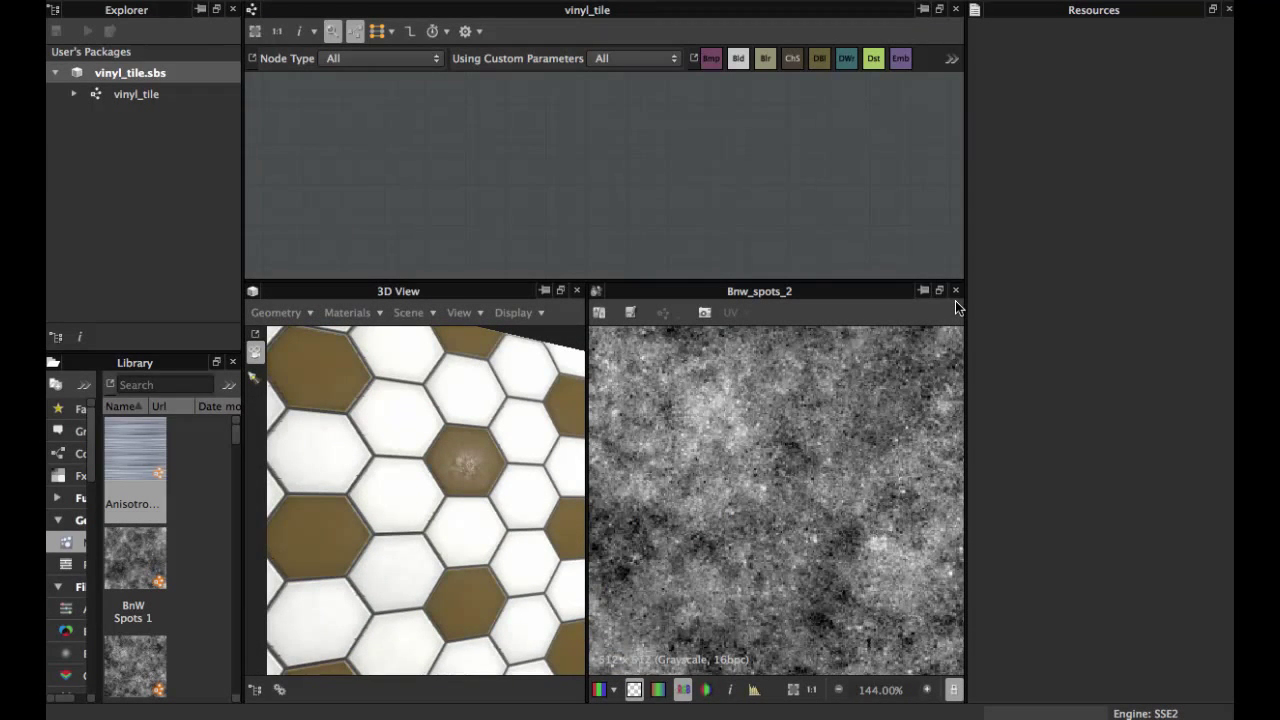
pyautogui.click(955, 292)
pyautogui.scroll(-4, 556, 469)
pyautogui.moveTo(556, 469); pyautogui.dragTo(666, 521)
pyautogui.scroll(3, 557, 481)
pyautogui.scroll(-4, 568, 511)
pyautogui.scroll(4, 670, 519)
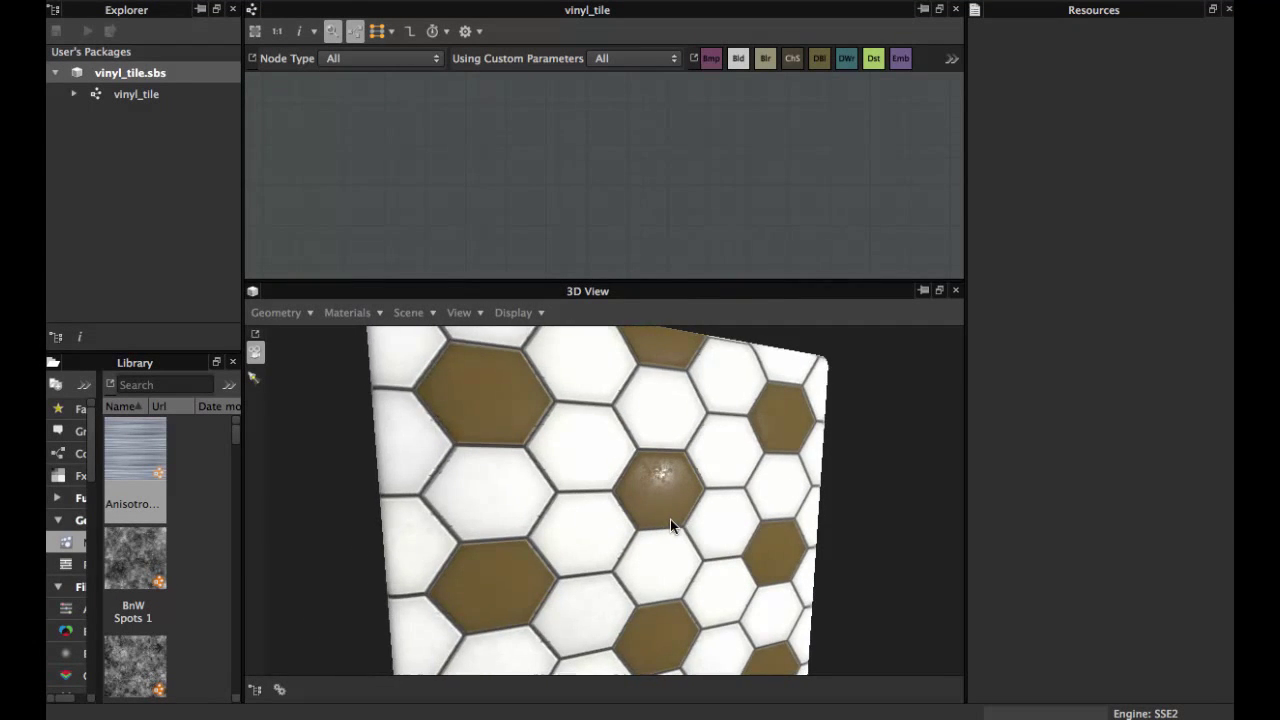
pyautogui.scroll(-4, 650, 495)
pyautogui.moveTo(634, 471); pyautogui.dragTo(514, 509)
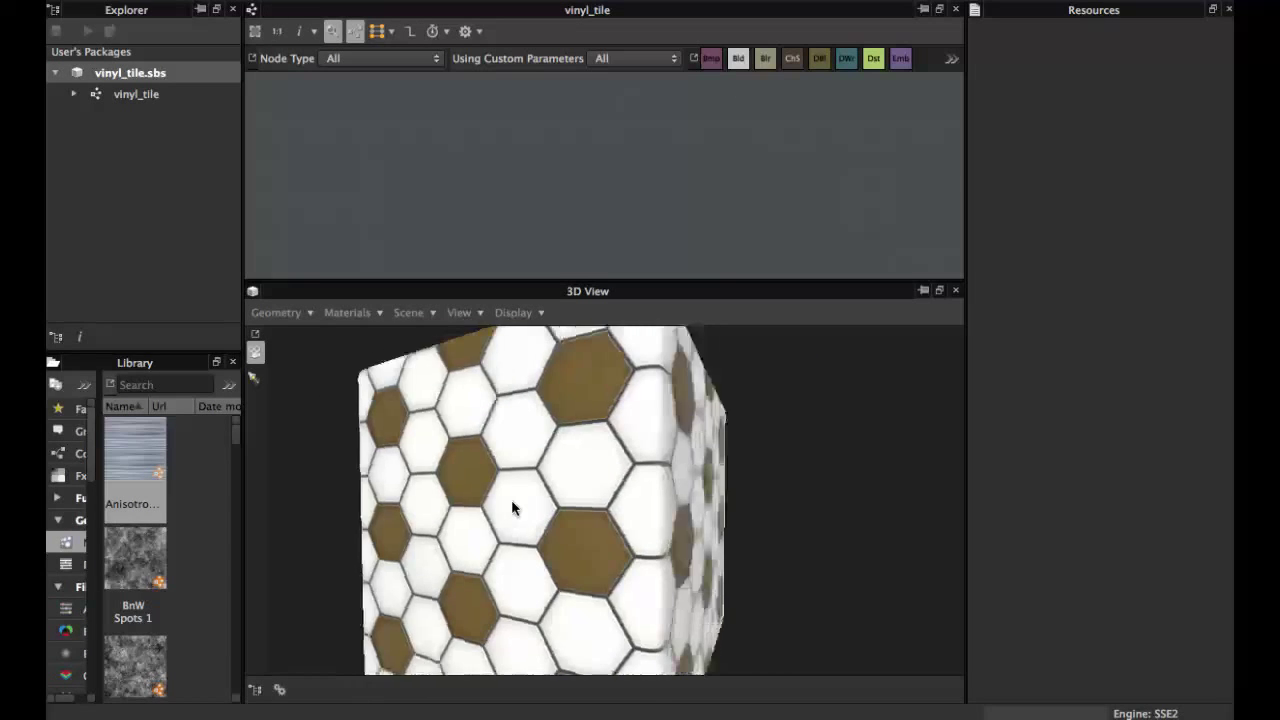
pyautogui.scroll(3, 553, 462)
pyautogui.moveTo(553, 462); pyautogui.dragTo(683, 522)
pyautogui.scroll(3, 578, 488)
pyautogui.scroll(-3, 580, 500)
pyautogui.scroll(4, 563, 478)
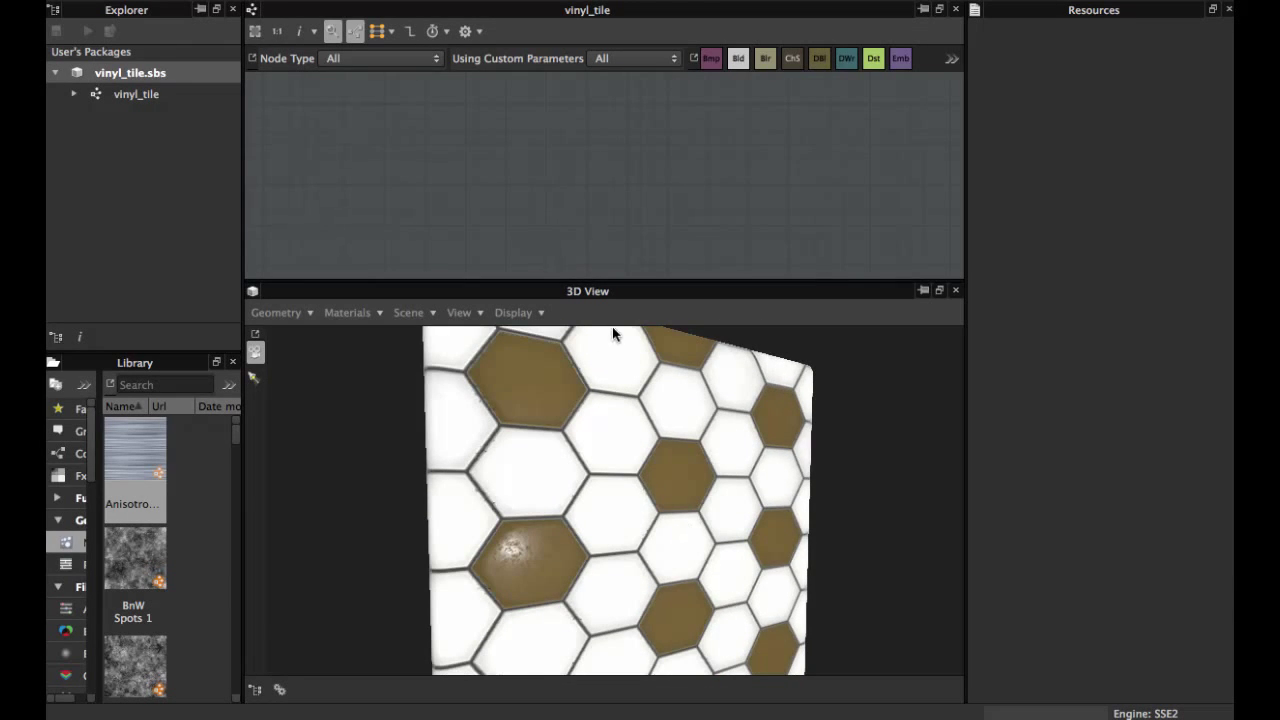
# - Give the graph more room and examine its node frames, ending at the polygon nodes in the Pattern frame
pyautogui.moveTo(651, 279); pyautogui.dragTo(610, 392)
pyautogui.moveTo(623, 262); pyautogui.dragTo(584, 245, button='middle')
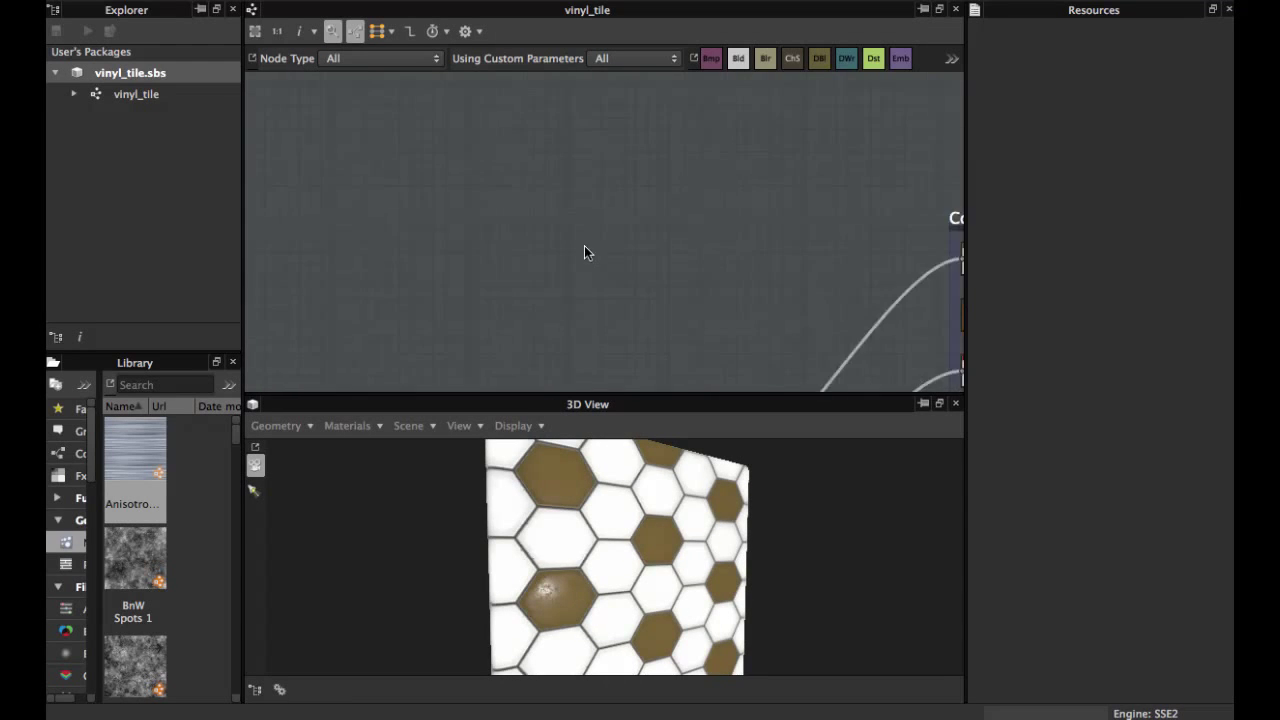
pyautogui.moveTo(692, 246); pyautogui.dragTo(557, 200, button='middle')
pyautogui.moveTo(619, 302); pyautogui.dragTo(553, 246, button='middle')
pyautogui.moveTo(598, 362); pyautogui.dragTo(610, 210, button='middle')
pyautogui.scroll(-5, 598, 272)
pyautogui.scroll(4, 618, 271)
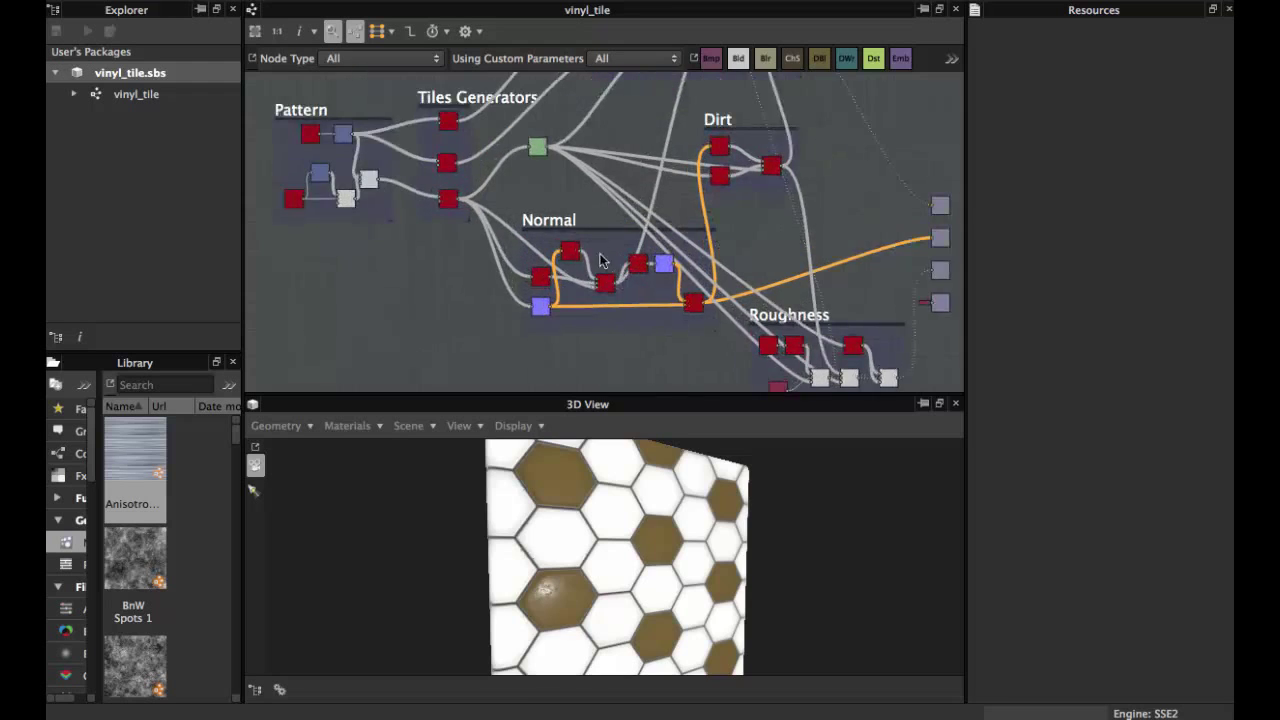
pyautogui.moveTo(580, 260); pyautogui.dragTo(626, 322, button='middle')
pyautogui.moveTo(540, 237); pyautogui.dragTo(626, 302, button='middle')
pyautogui.scroll(4, 575, 292)
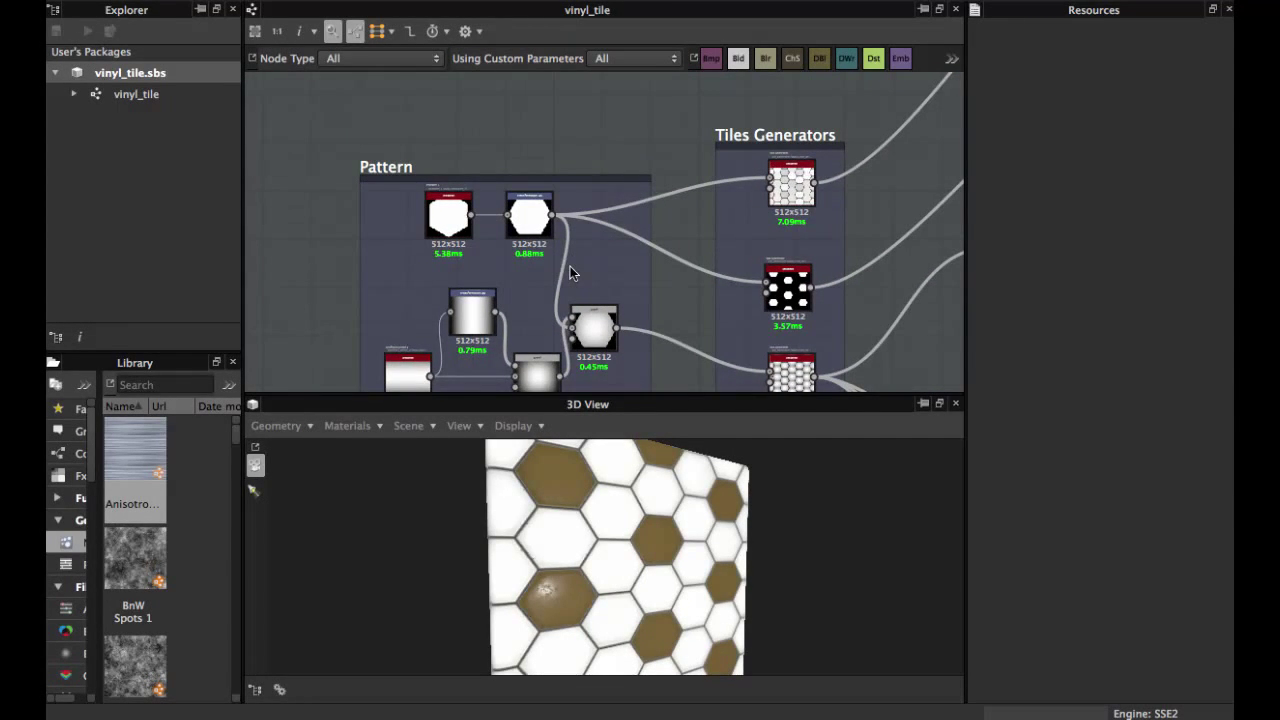
pyautogui.scroll(3, 570, 266)
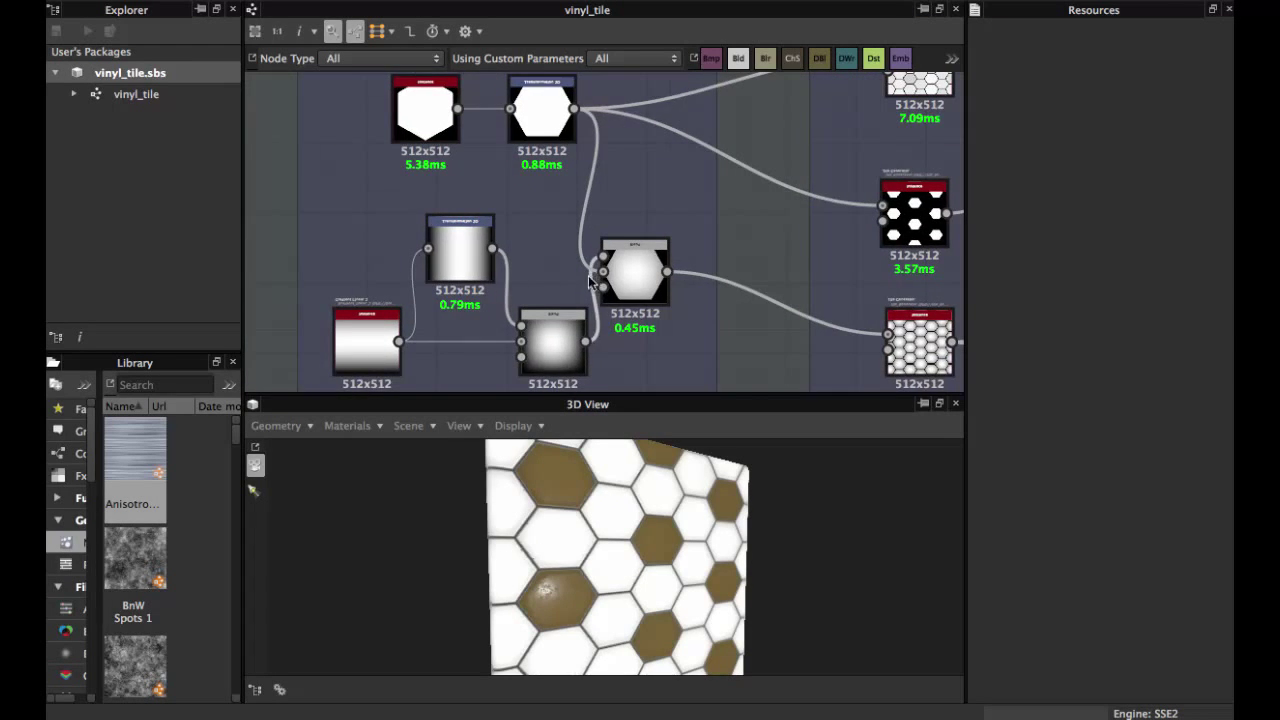
pyautogui.scroll(4, 588, 276)
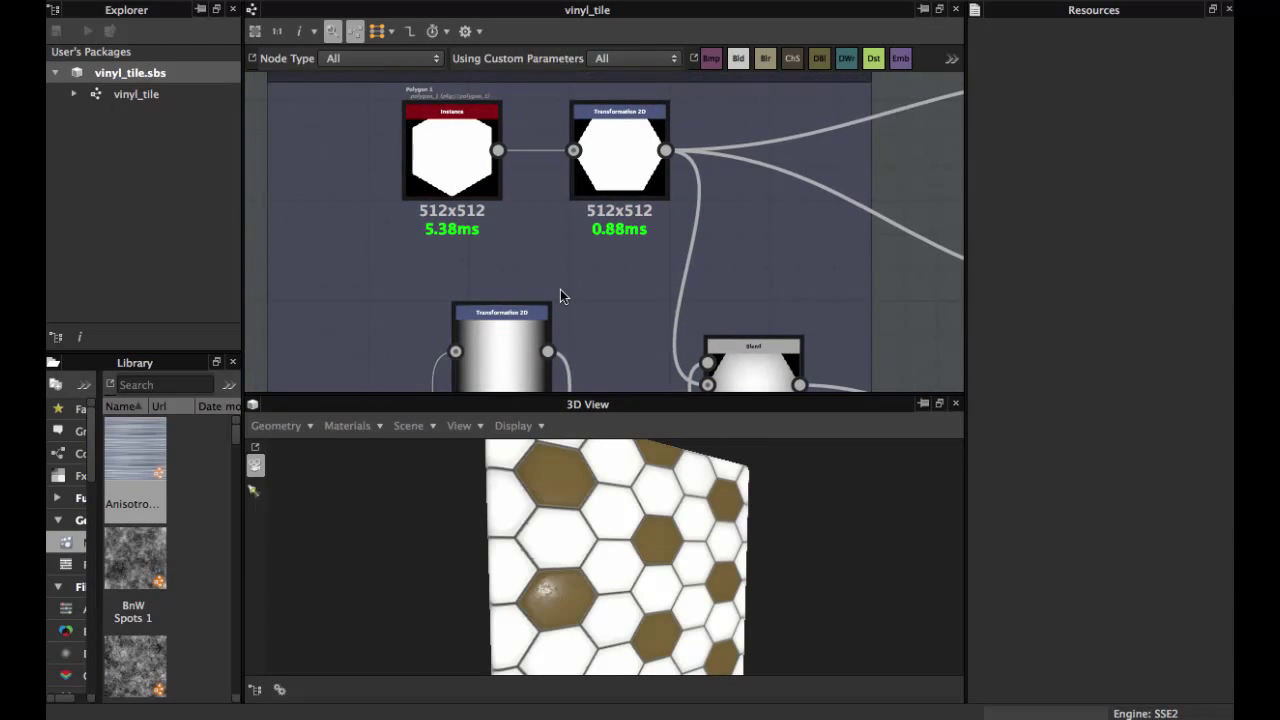
pyautogui.scroll(-3, 557, 285)
pyautogui.scroll(4, 507, 282)
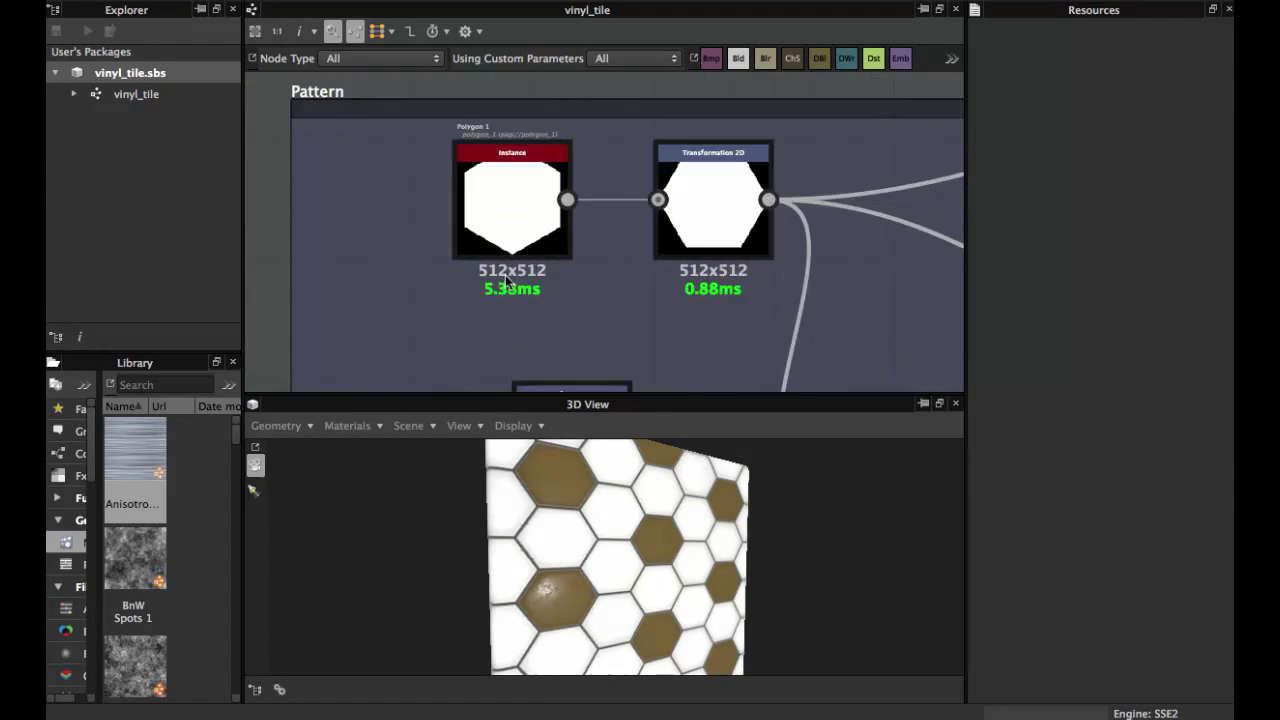
# - Open the Polygon 1 node's 2D preview and parameters in the Pattern frame
pyautogui.doubleClick(508, 210)
pyautogui.scroll(4, 505, 212)
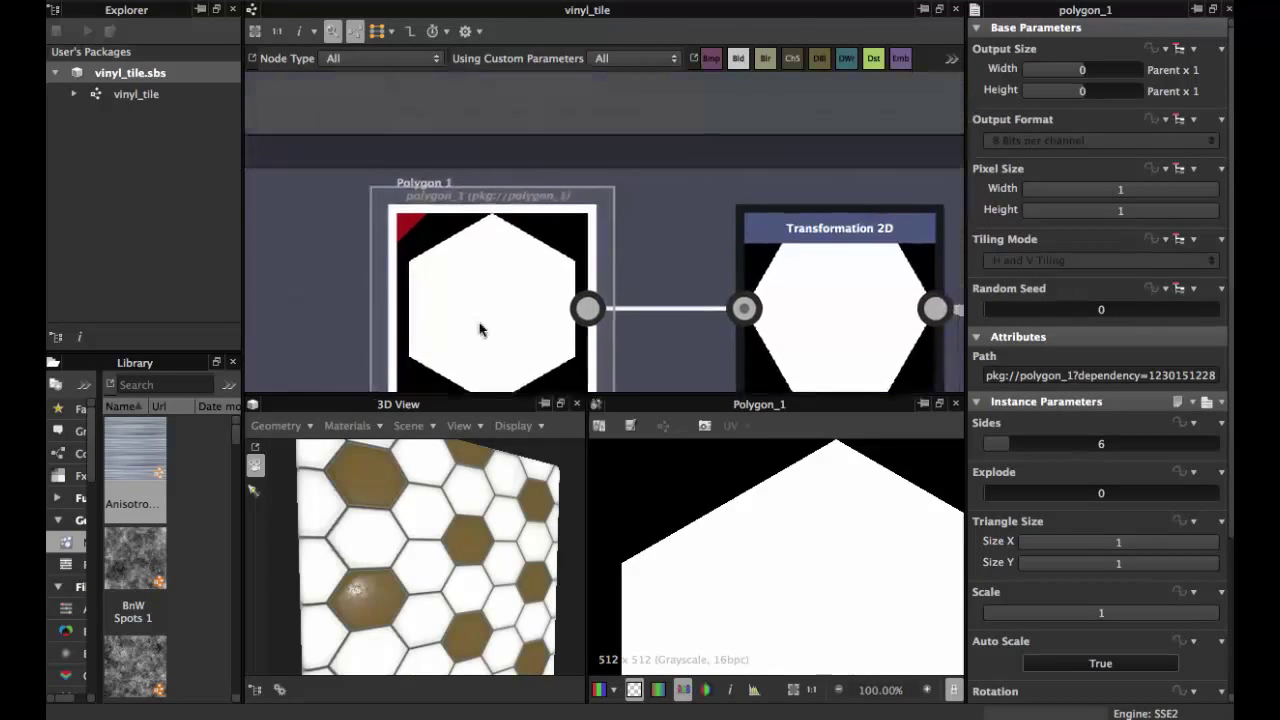
pyautogui.scroll(-3, 480, 330)
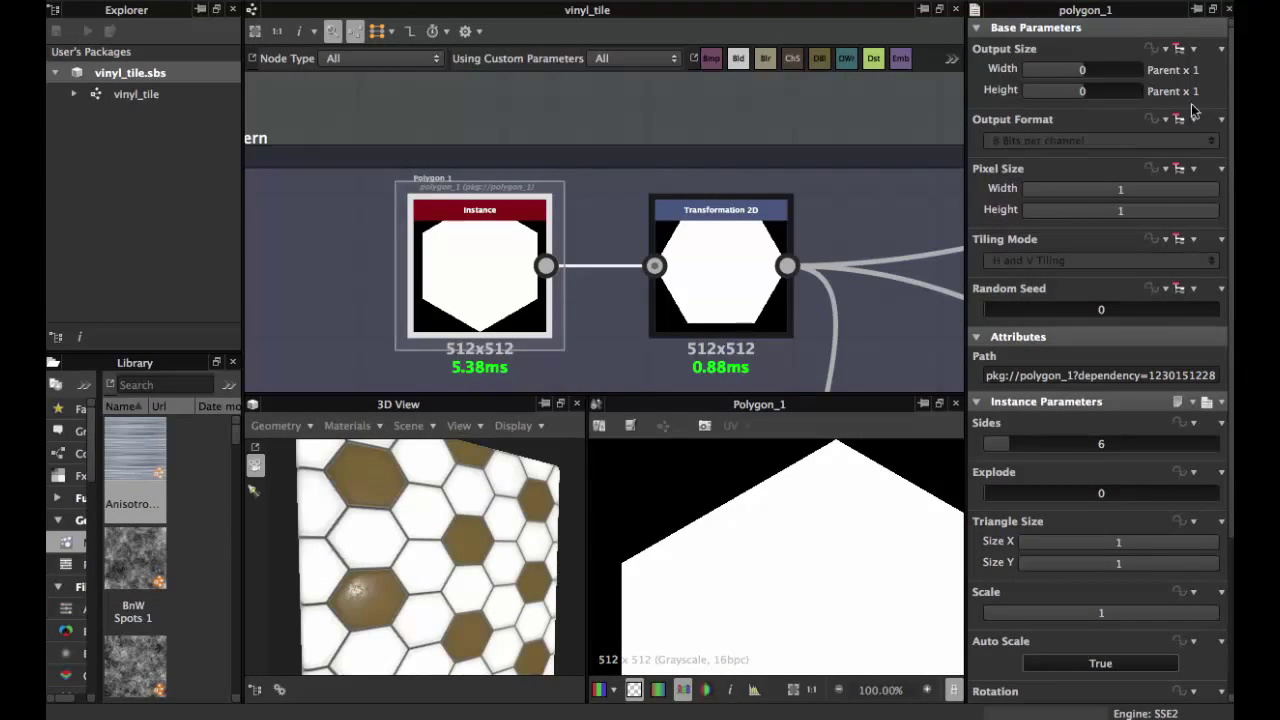
# - Set the vinyl_tile graph's output size to 0 for both width and height
pyautogui.click(774, 127)
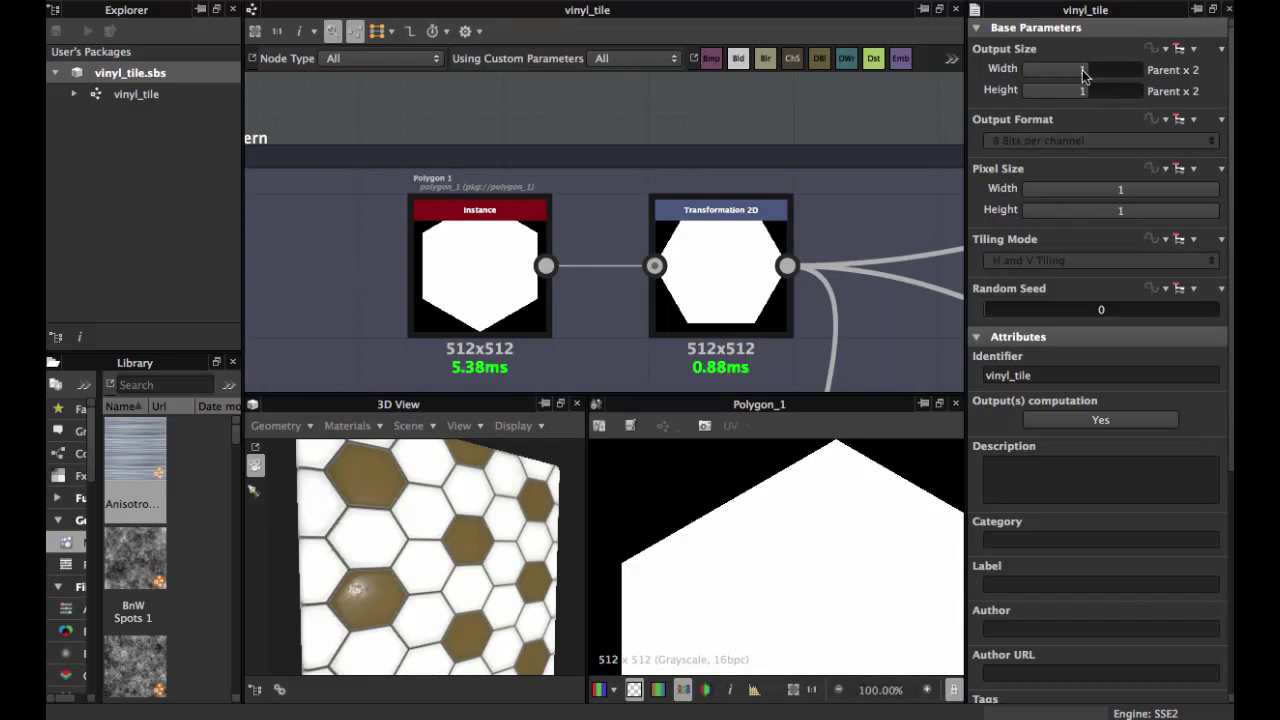
pyautogui.doubleClick(1082, 69)
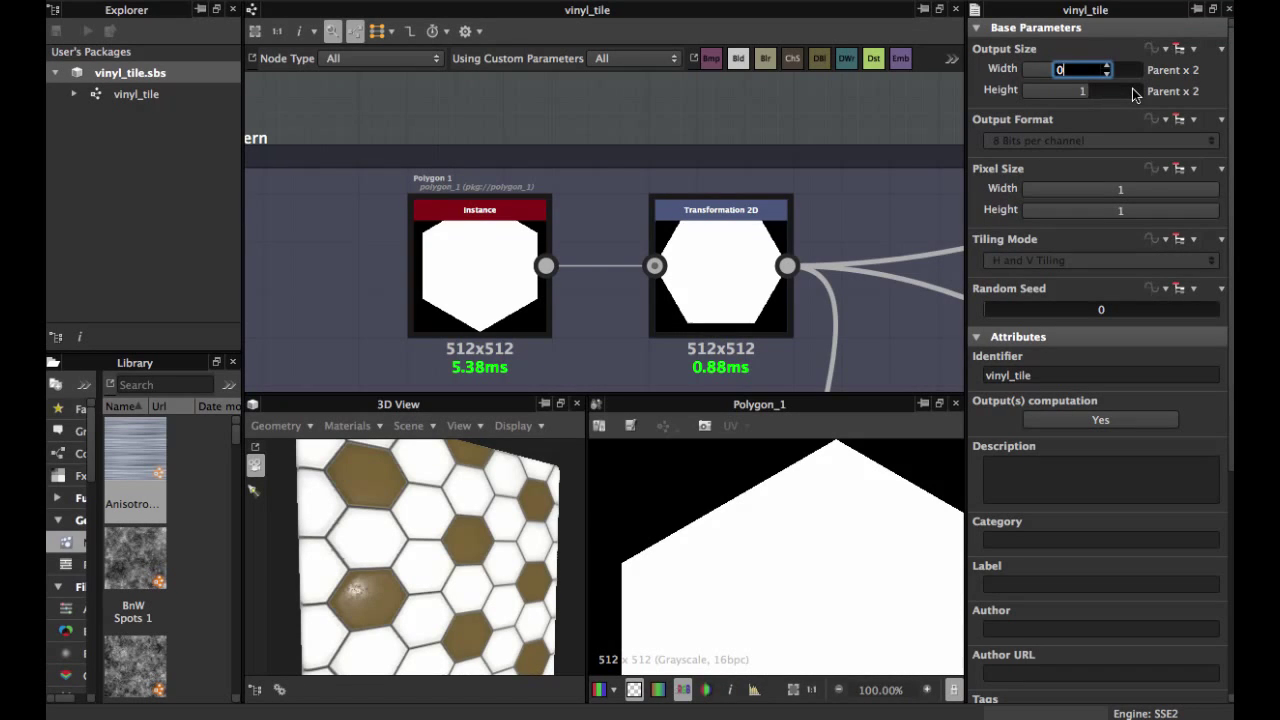
pyautogui.write('0')
pyautogui.press('Return')
pyautogui.doubleClick(1090, 91)
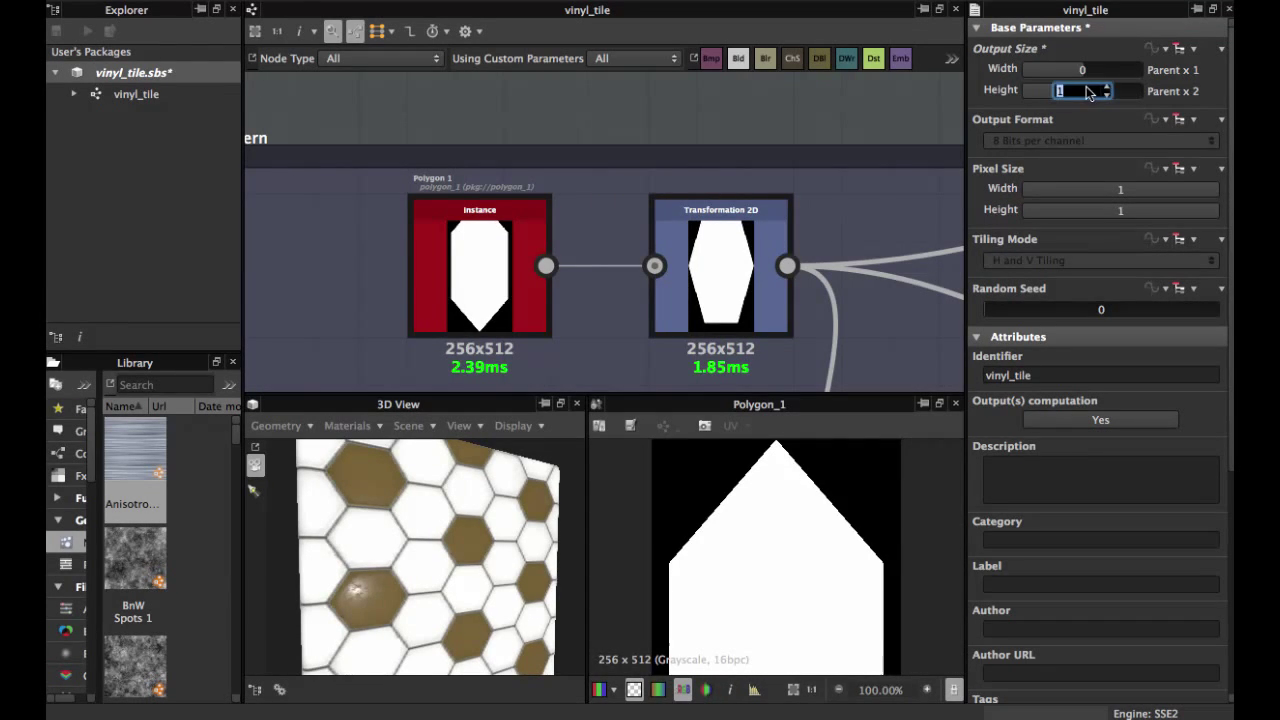
pyautogui.write('0')
pyautogui.press('Return')
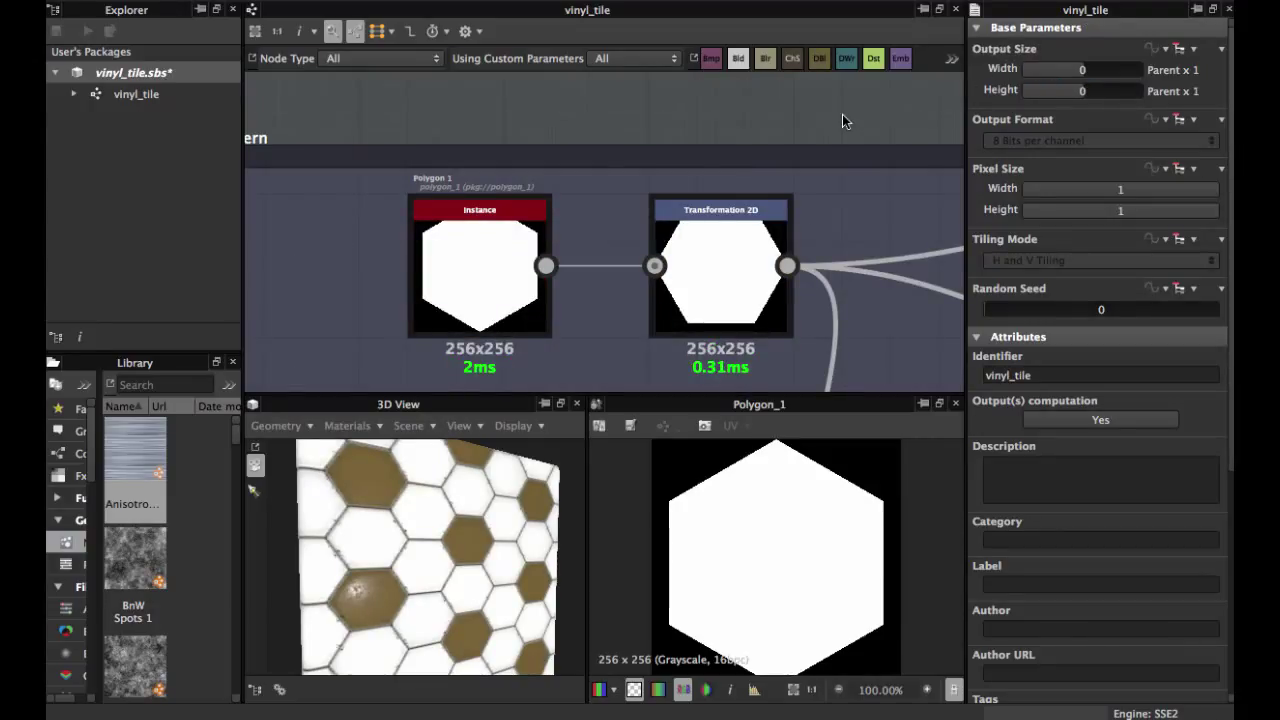
# - Check the inheritance options for the graph's output size without changing them
pyautogui.scroll(-2, 842, 121)
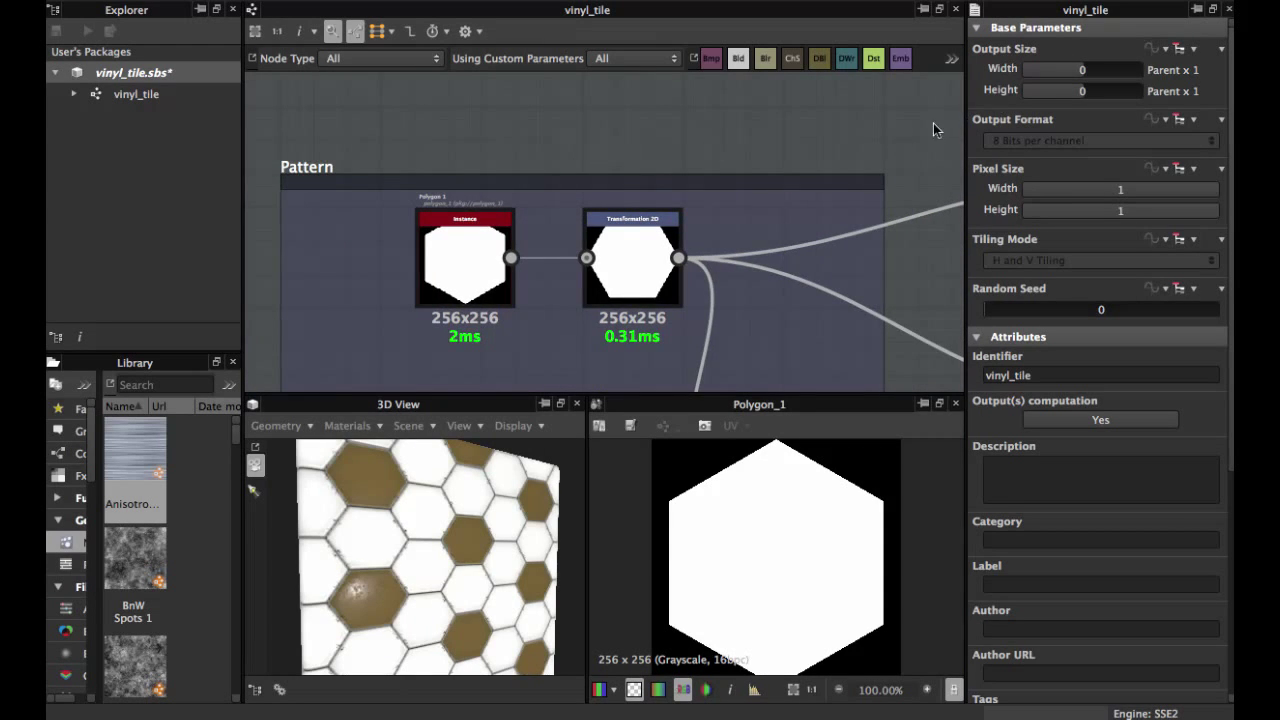
pyautogui.scroll(2, 933, 129)
pyautogui.click(1187, 49)
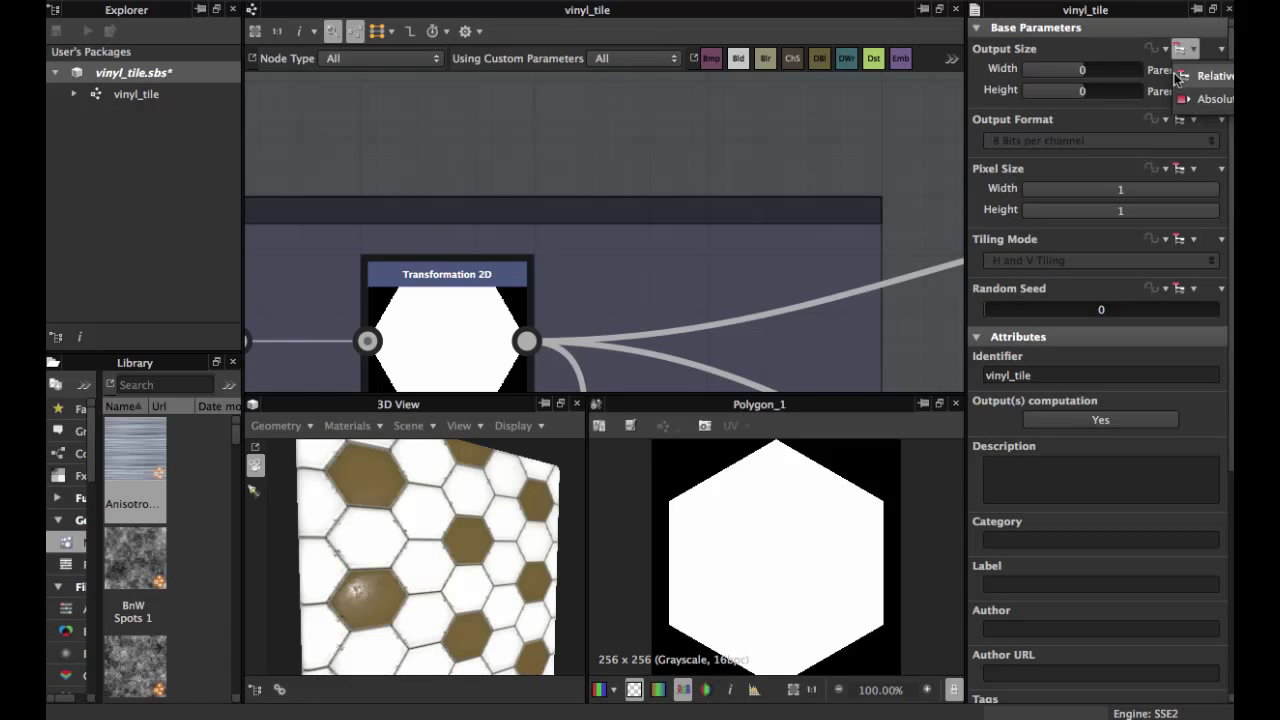
pyautogui.click(856, 130)
pyautogui.scroll(-2, 655, 225)
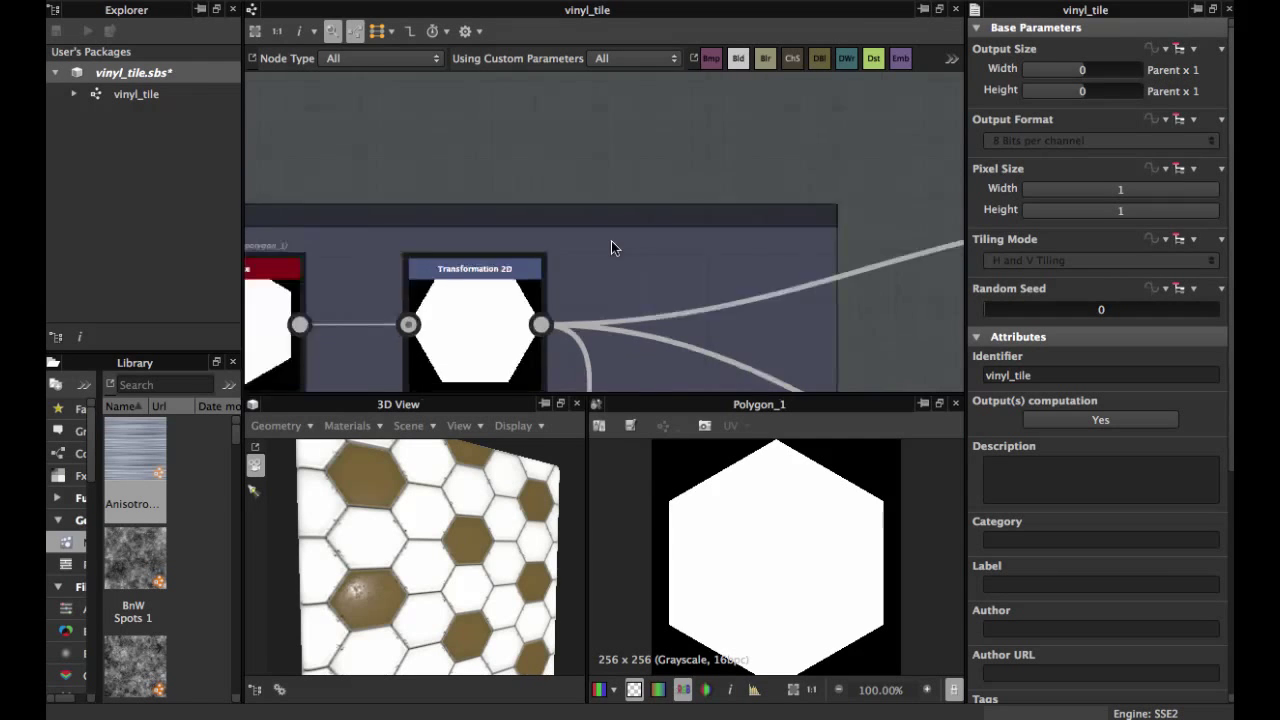
# - Examine the Pattern nodes and inspect the hexagonal tile edges on the cube up close
pyautogui.moveTo(611, 240); pyautogui.dragTo(795, 142, button='middle')
pyautogui.moveTo(715, 170); pyautogui.dragTo(779, 204, button='middle')
pyautogui.scroll(-1, 551, 218)
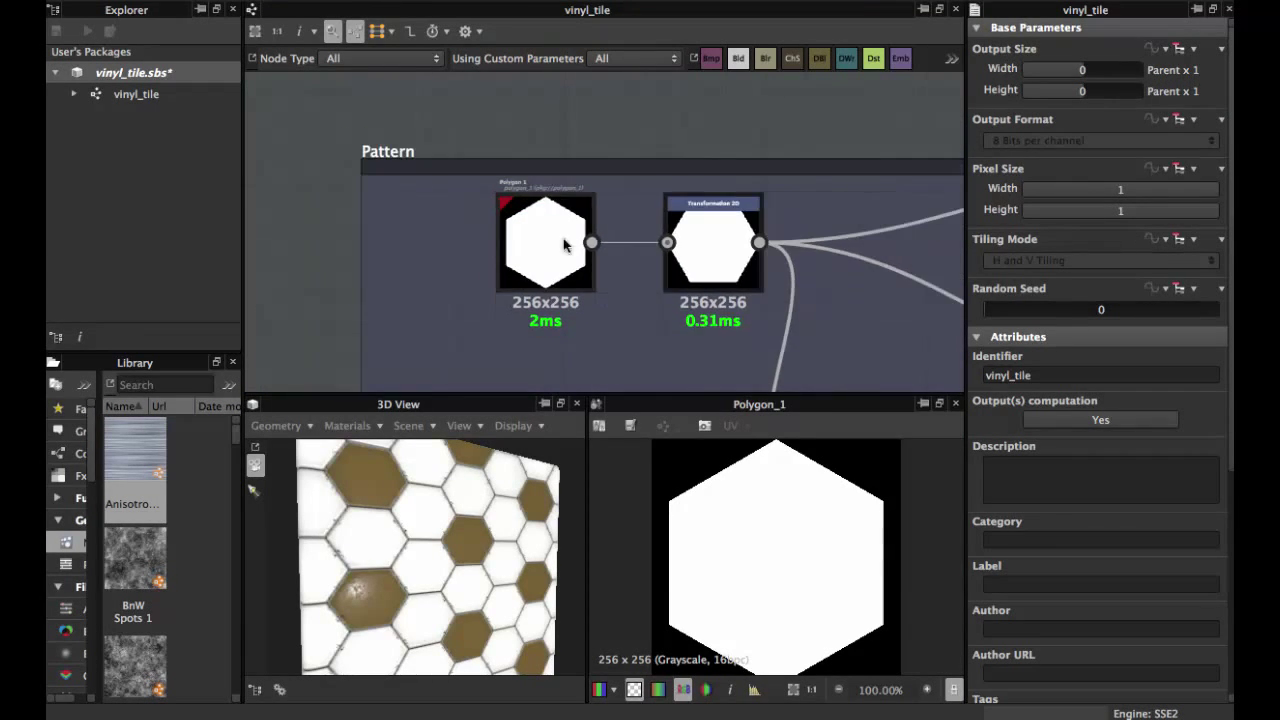
pyautogui.moveTo(592, 243); pyautogui.dragTo(551, 237, button='middle')
pyautogui.scroll(3, 541, 216)
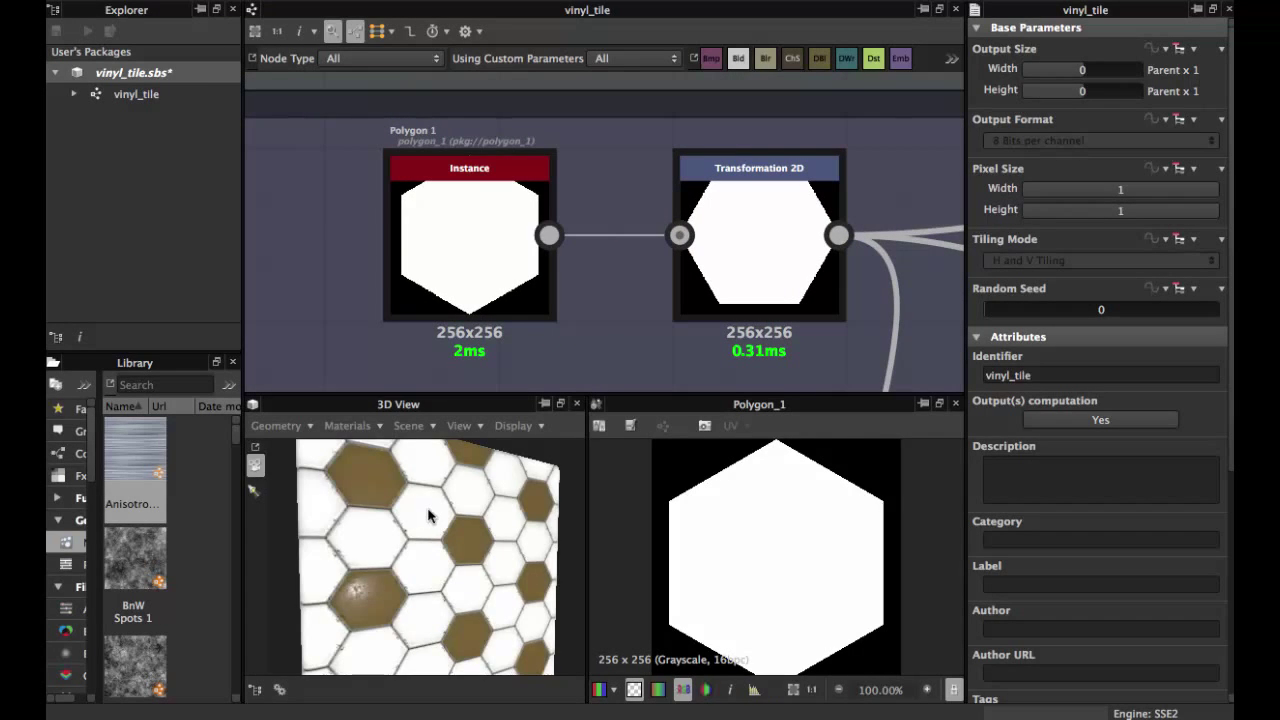
pyautogui.scroll(5, 431, 516)
pyautogui.moveTo(434, 524); pyautogui.dragTo(430, 532)
pyautogui.scroll(-3, 438, 512)
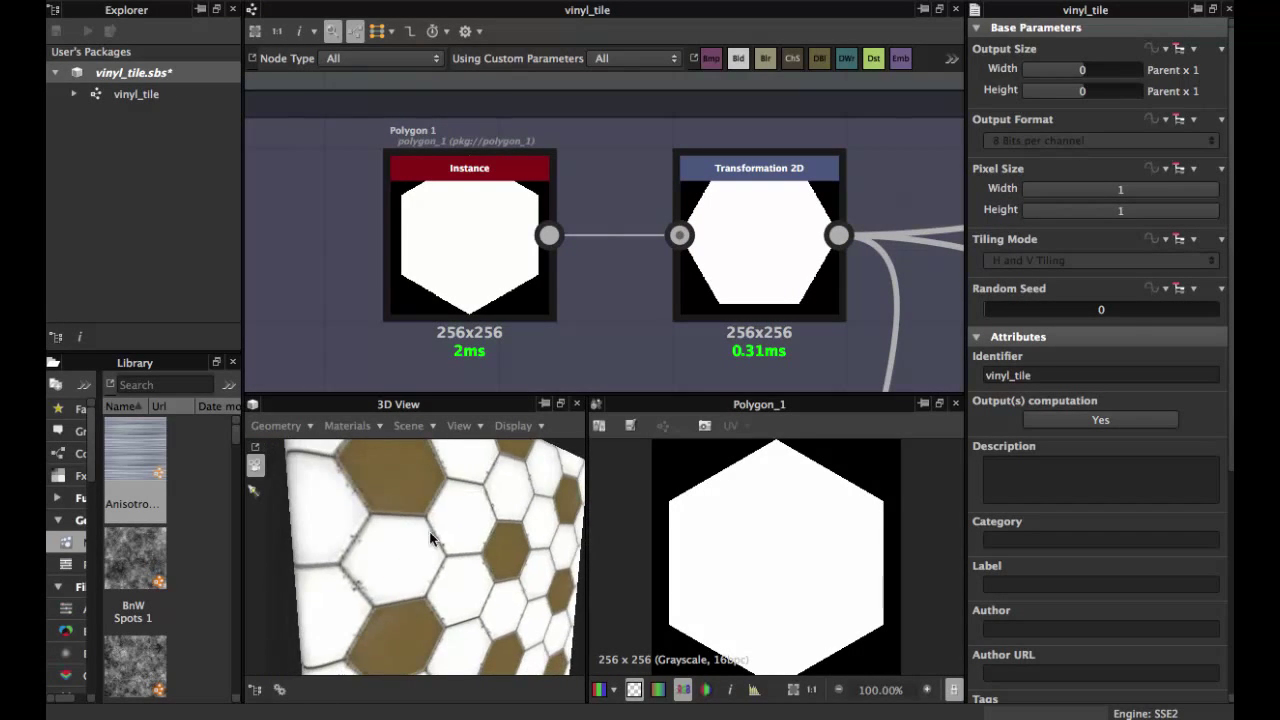
pyautogui.scroll(-2, 506, 229)
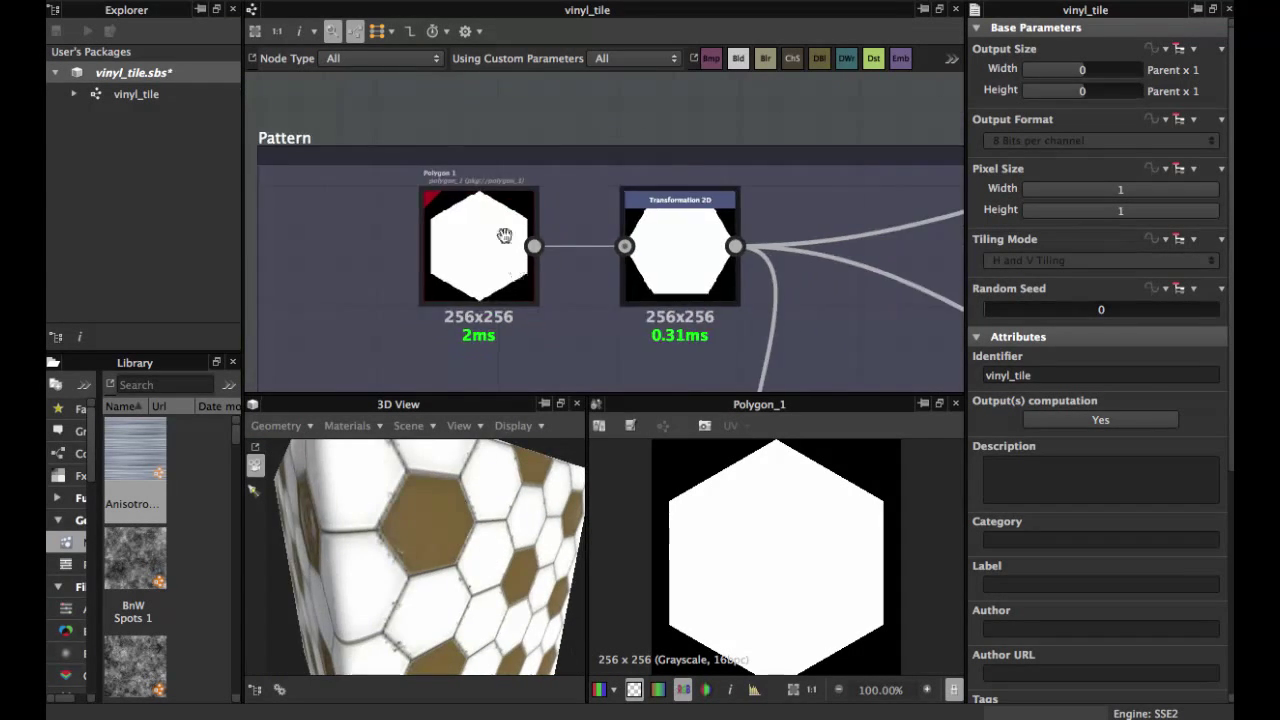
# - Review the Polygon 1 node's parameters and preview the Transformation 2D node it feeds
pyautogui.scroll(-2, 552, 240)
pyautogui.moveTo(552, 240); pyautogui.dragTo(584, 216, button='middle')
pyautogui.scroll(2, 539, 245)
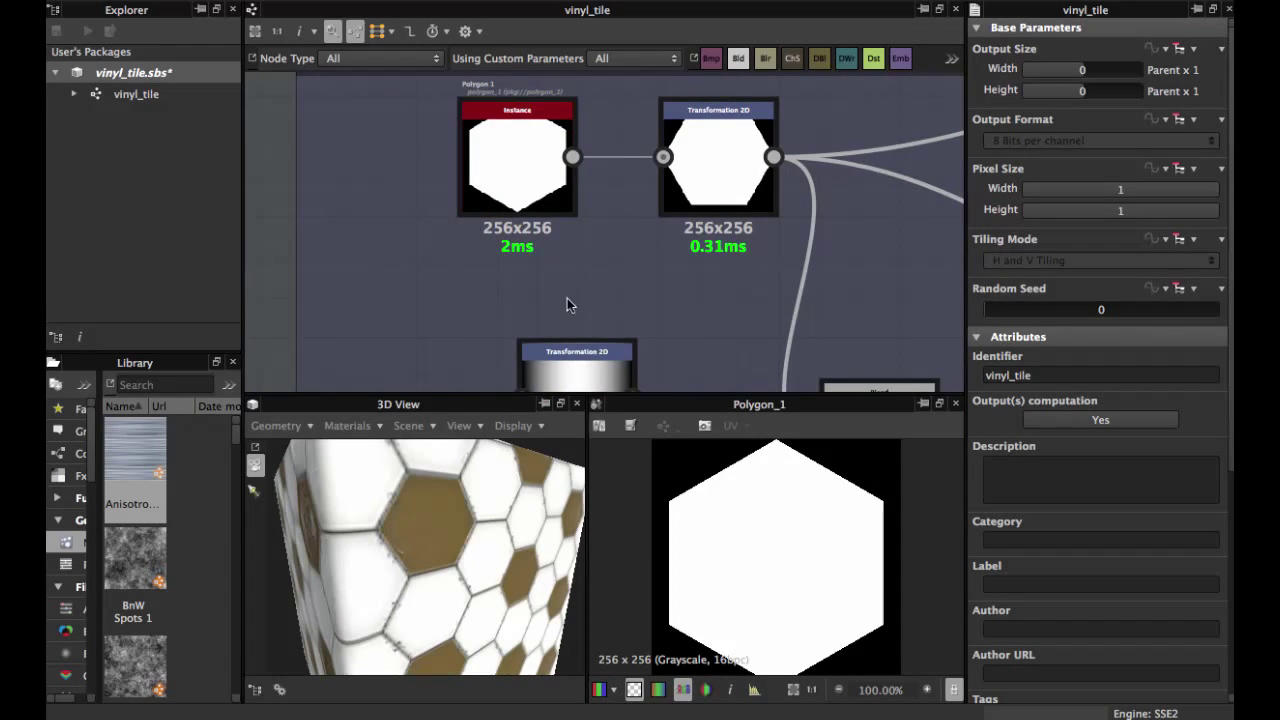
pyautogui.scroll(-2, 567, 300)
pyautogui.scroll(1, 575, 277)
pyautogui.scroll(-1, 532, 276)
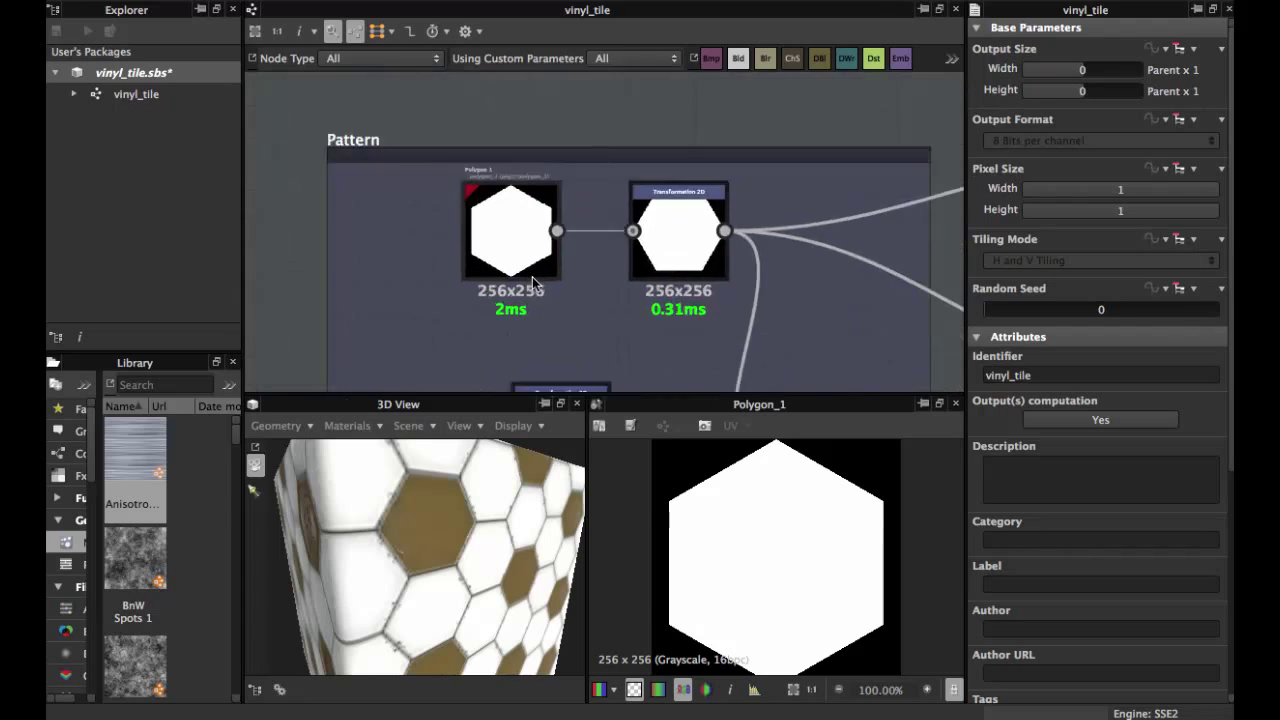
pyautogui.scroll(2, 506, 204)
pyautogui.click(506, 206)
pyautogui.scroll(1, 510, 296)
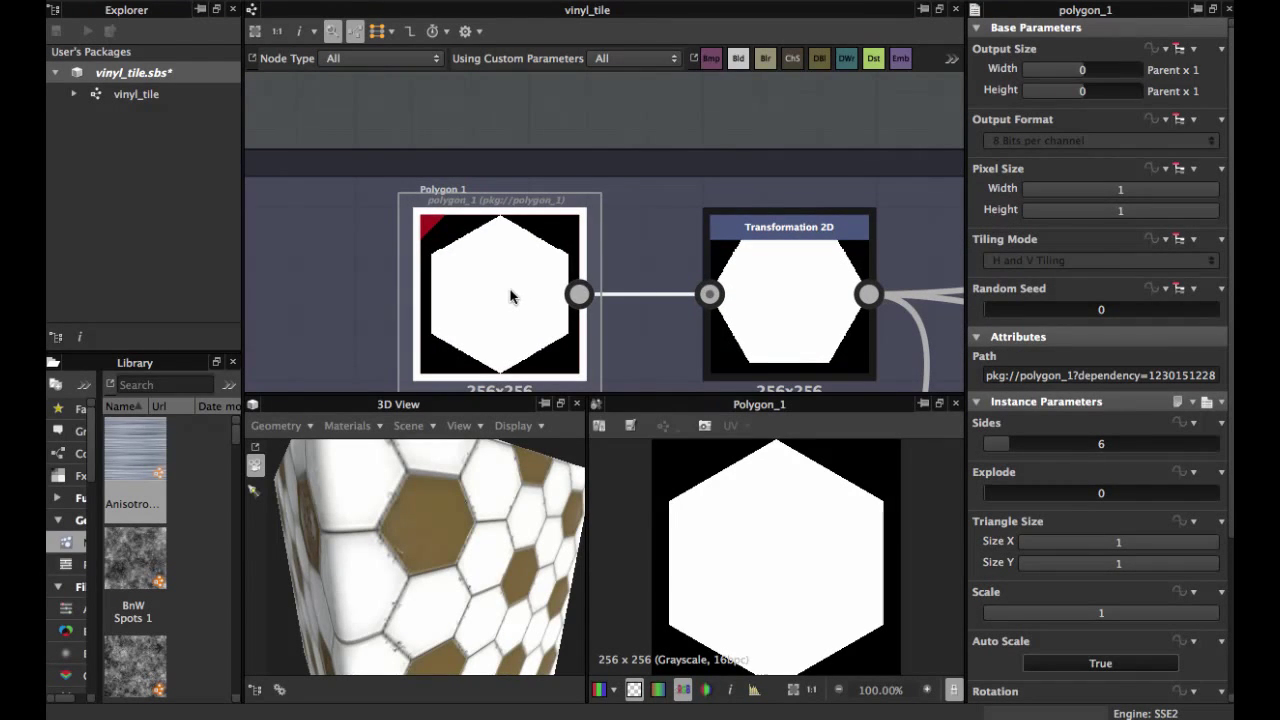
pyautogui.scroll(-2, 749, 566)
pyautogui.scroll(1, 751, 560)
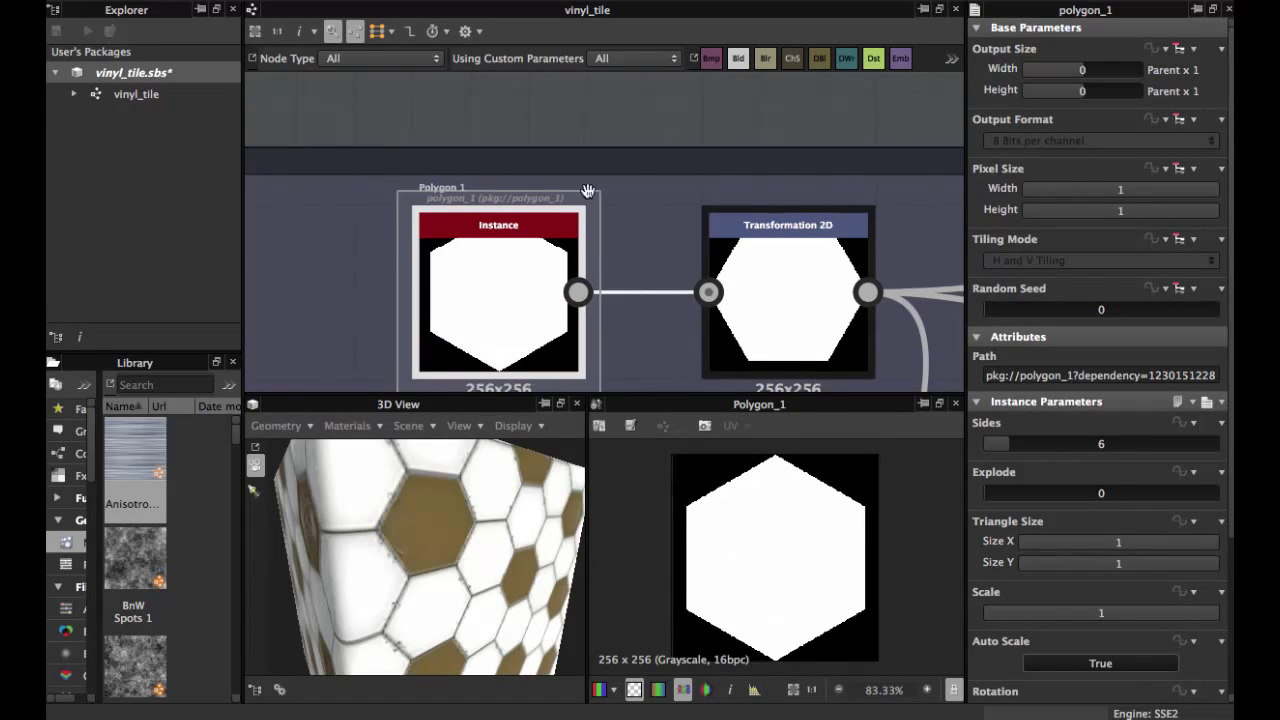
pyautogui.moveTo(588, 191); pyautogui.dragTo(410, 128, button='middle')
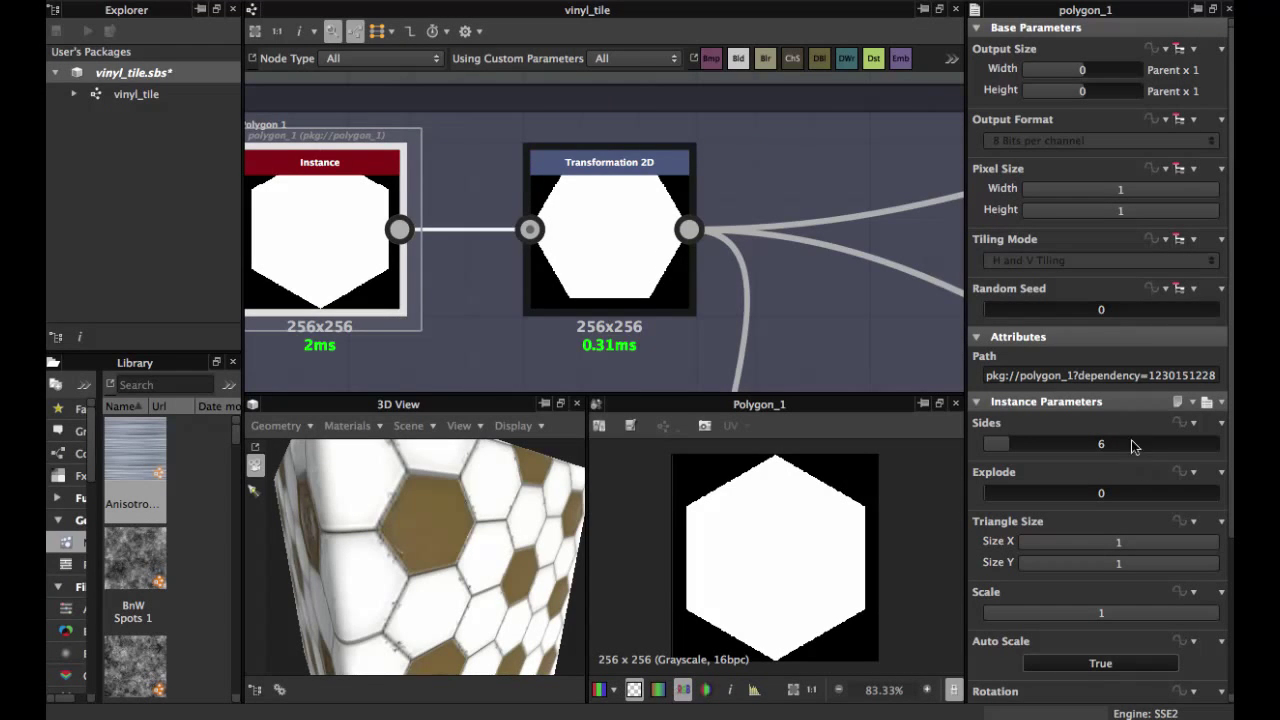
pyautogui.click(585, 237)
pyautogui.scroll(-1, 585, 237)
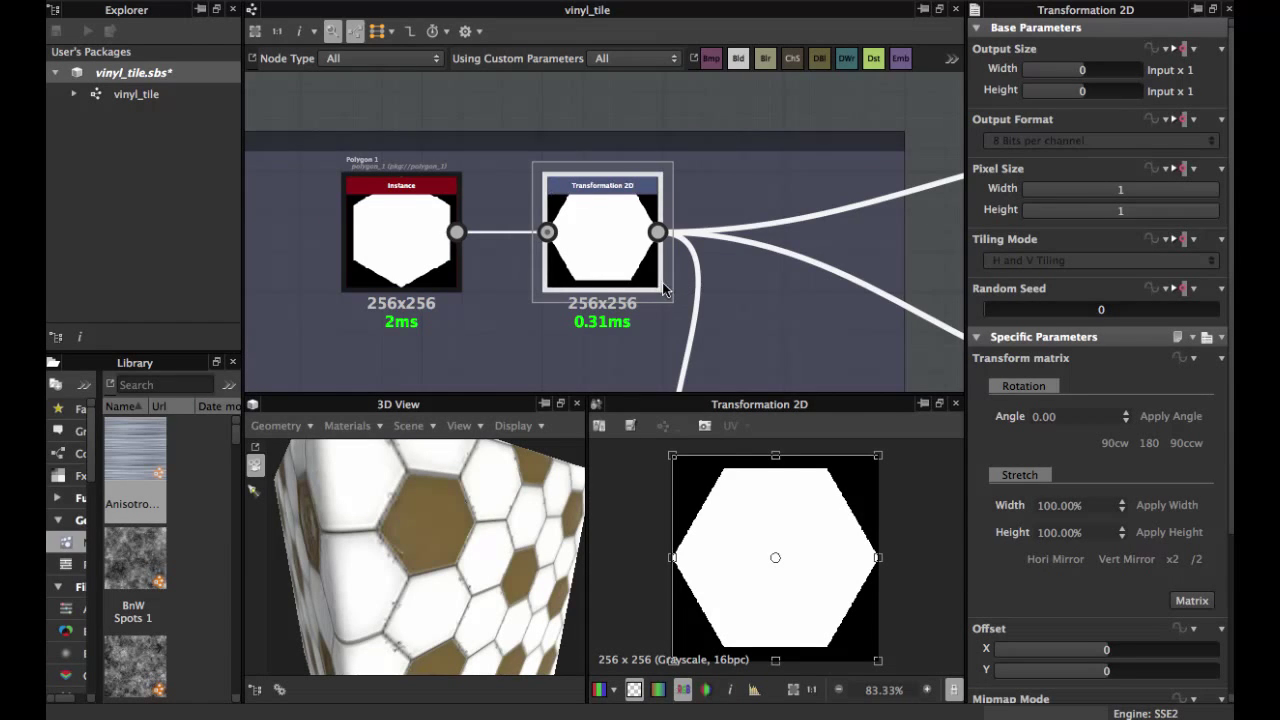
# - Preview the Gradient Linear 2 node and its parameters in the Pattern frame
pyautogui.moveTo(697, 296); pyautogui.dragTo(636, 95, button='middle')
pyautogui.scroll(-1, 622, 241)
pyautogui.moveTo(634, 240); pyautogui.dragTo(710, 209, button='middle')
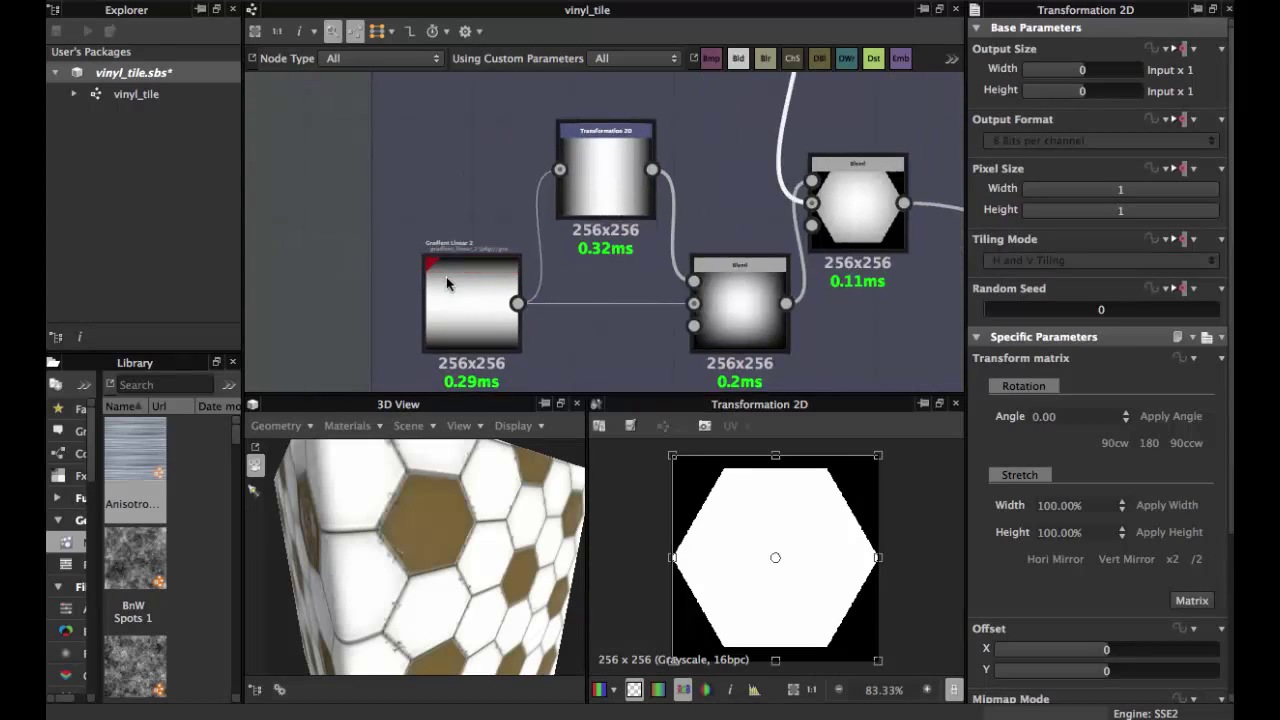
pyautogui.scroll(3, 446, 276)
pyautogui.click(467, 260)
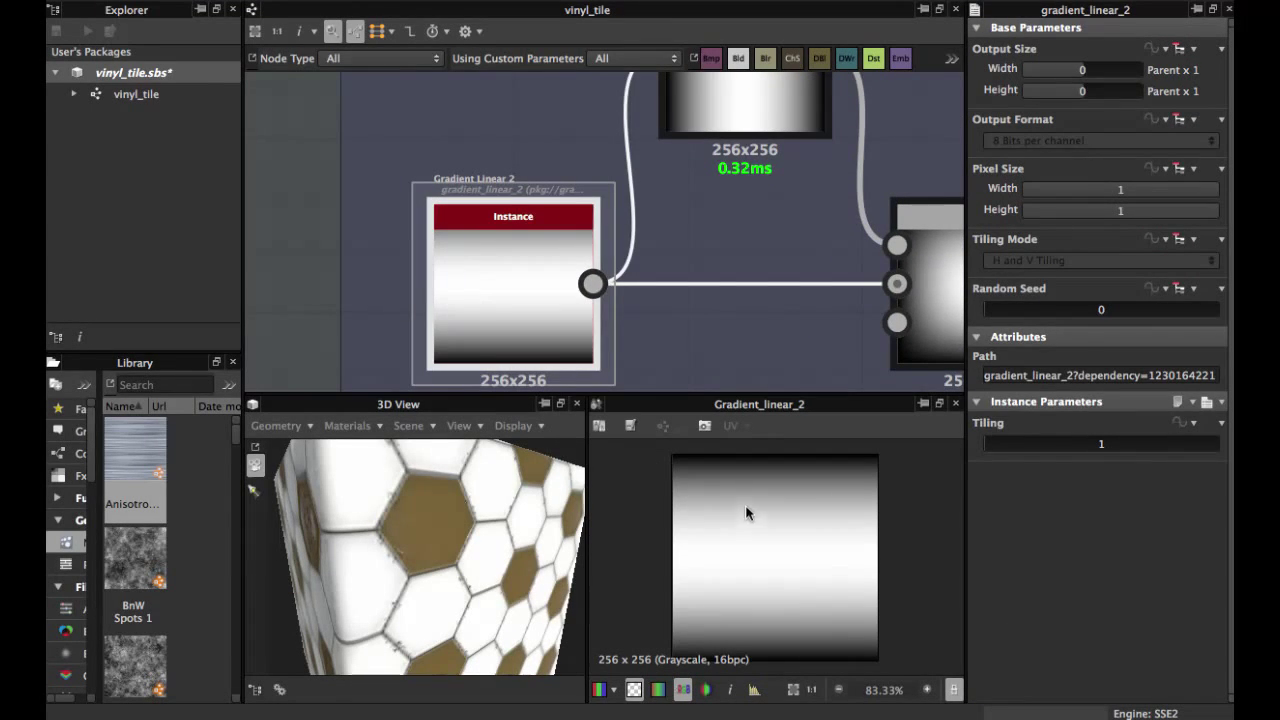
# - Preview the Transformation 2D node connected to the Gradient Linear 2 output
pyautogui.moveTo(712, 216); pyautogui.dragTo(612, 334, button='middle')
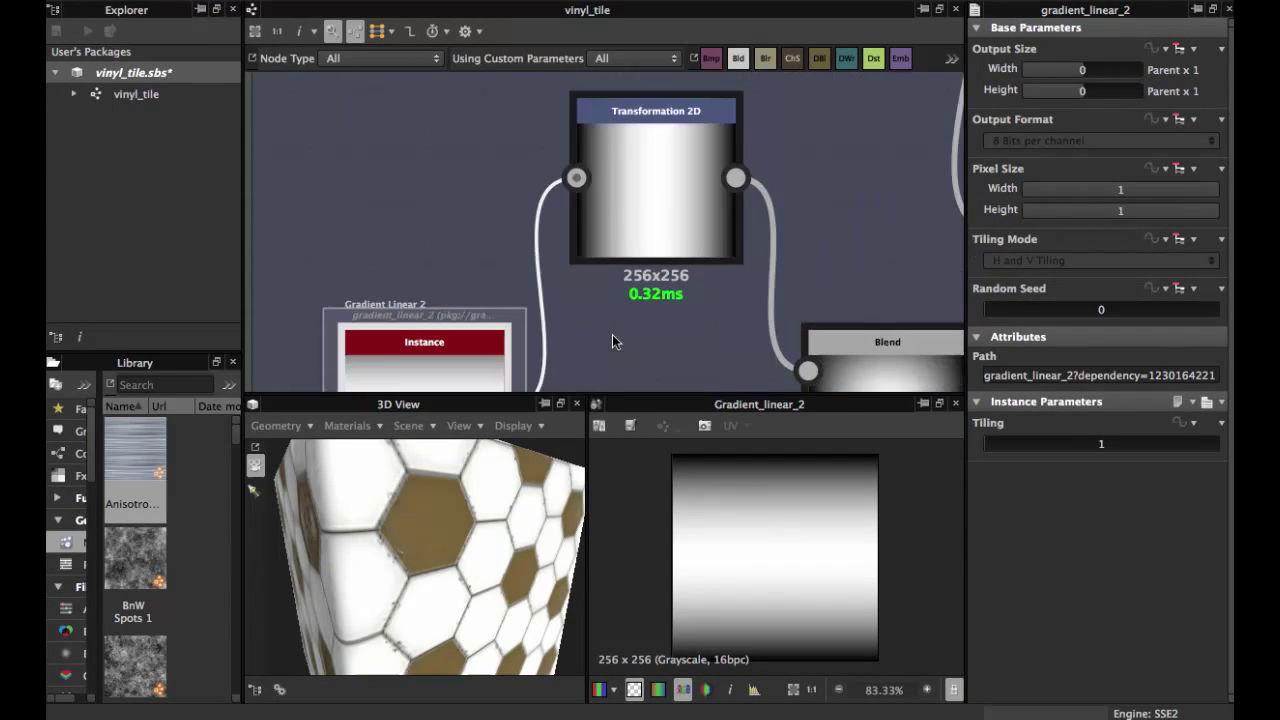
pyautogui.click(654, 237)
pyautogui.moveTo(654, 263); pyautogui.dragTo(654, 173, button='middle')
pyautogui.scroll(-1, 752, 455)
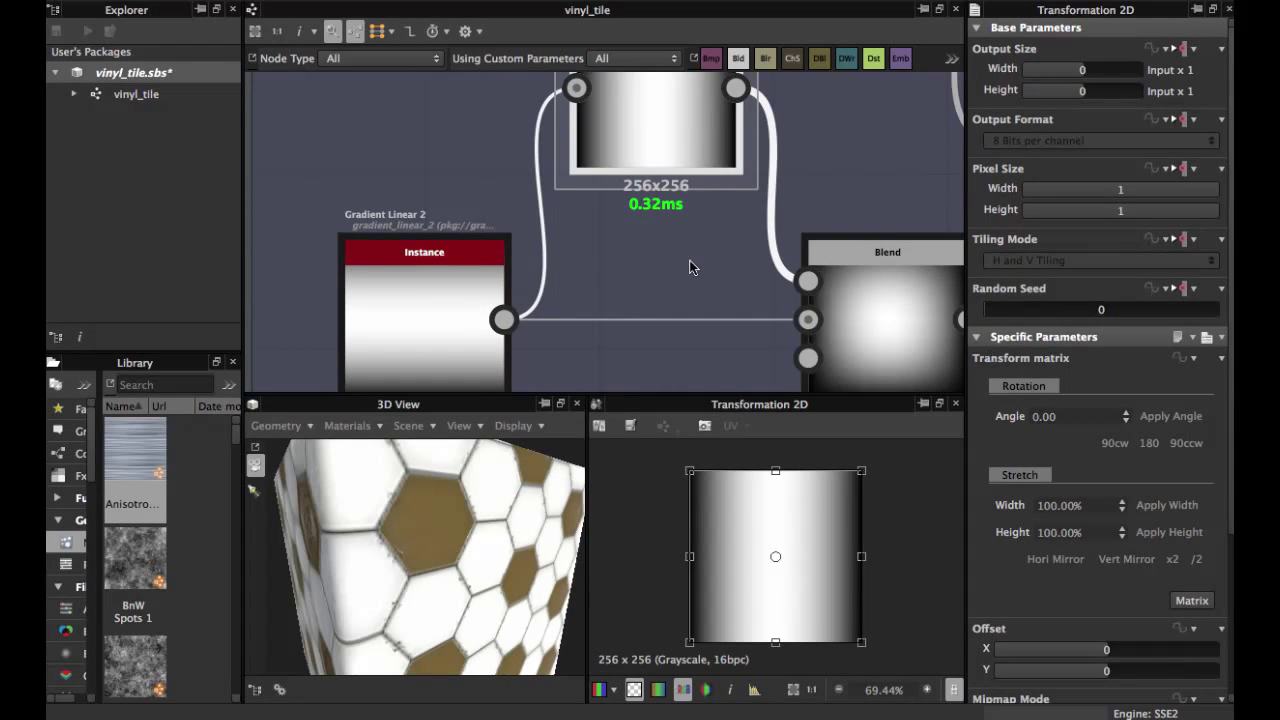
# - Preview the Blend node that combines the original and transformed gradients, and view its settings
pyautogui.scroll(-1, 657, 263)
pyautogui.moveTo(657, 263); pyautogui.dragTo(522, 233, button='middle')
pyautogui.click(720, 268)
pyautogui.click(720, 268)
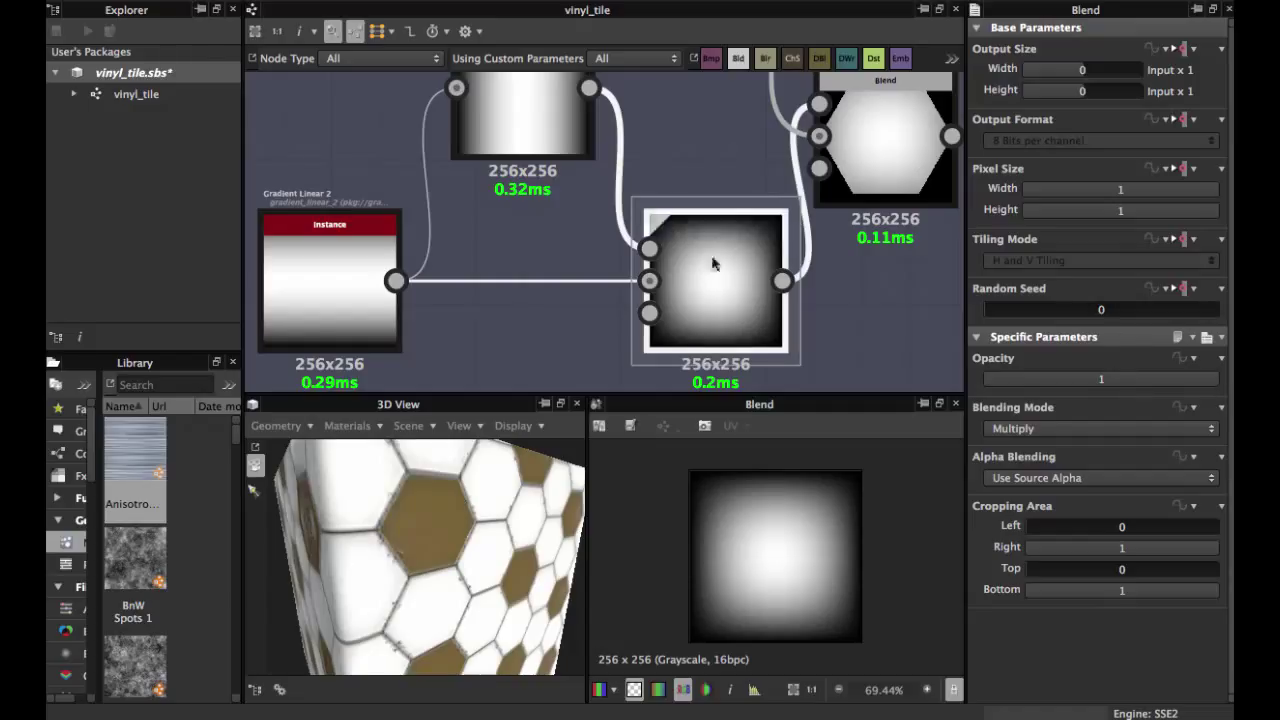
pyautogui.scroll(1, 770, 523)
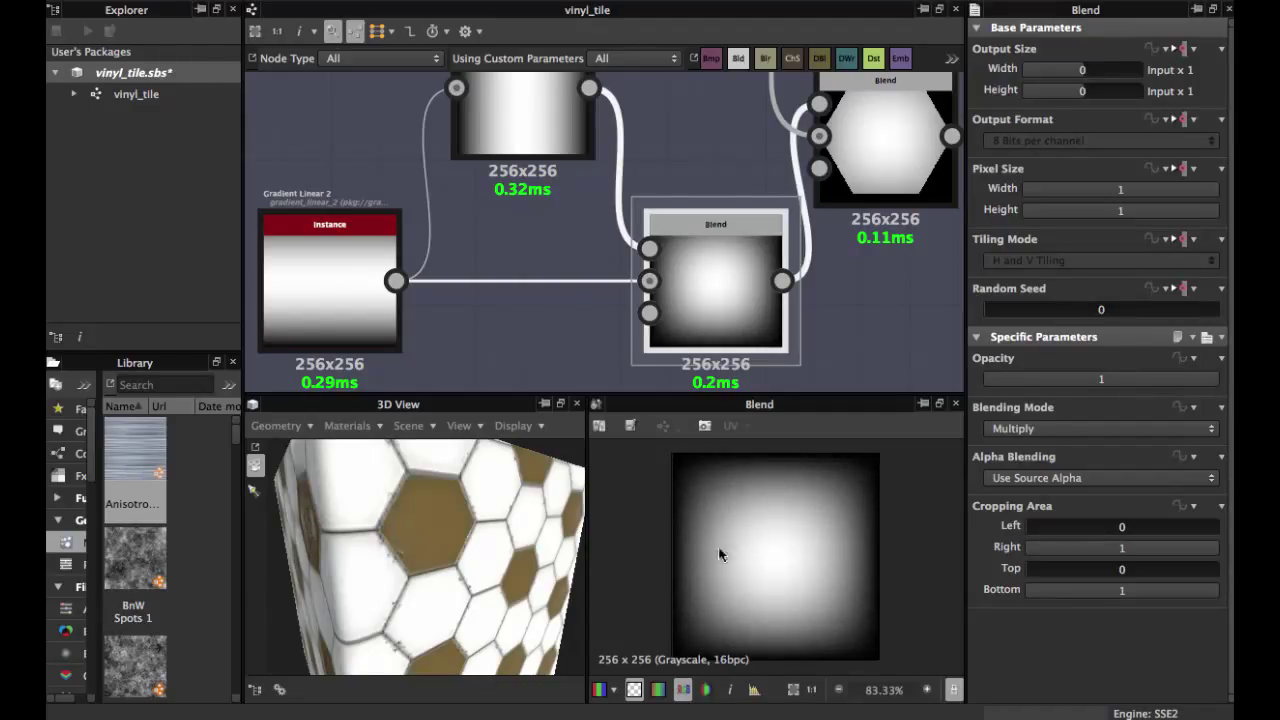
# - Preview the Blend node that multiplies the hexagon shape with the gradient, and view its opacity and blending mode
pyautogui.scroll(-1, 660, 264)
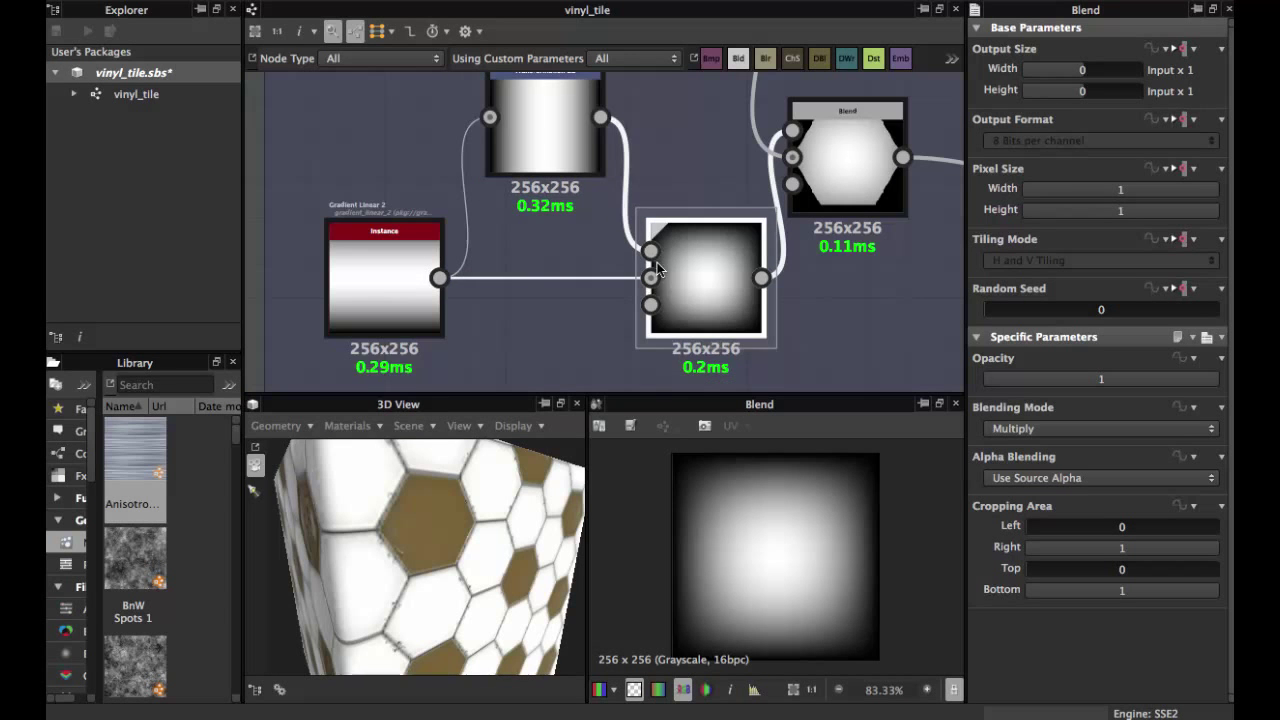
pyautogui.moveTo(674, 267); pyautogui.dragTo(561, 288, button='middle')
pyautogui.moveTo(661, 290); pyautogui.dragTo(538, 349, button='middle')
pyautogui.doubleClick(608, 266)
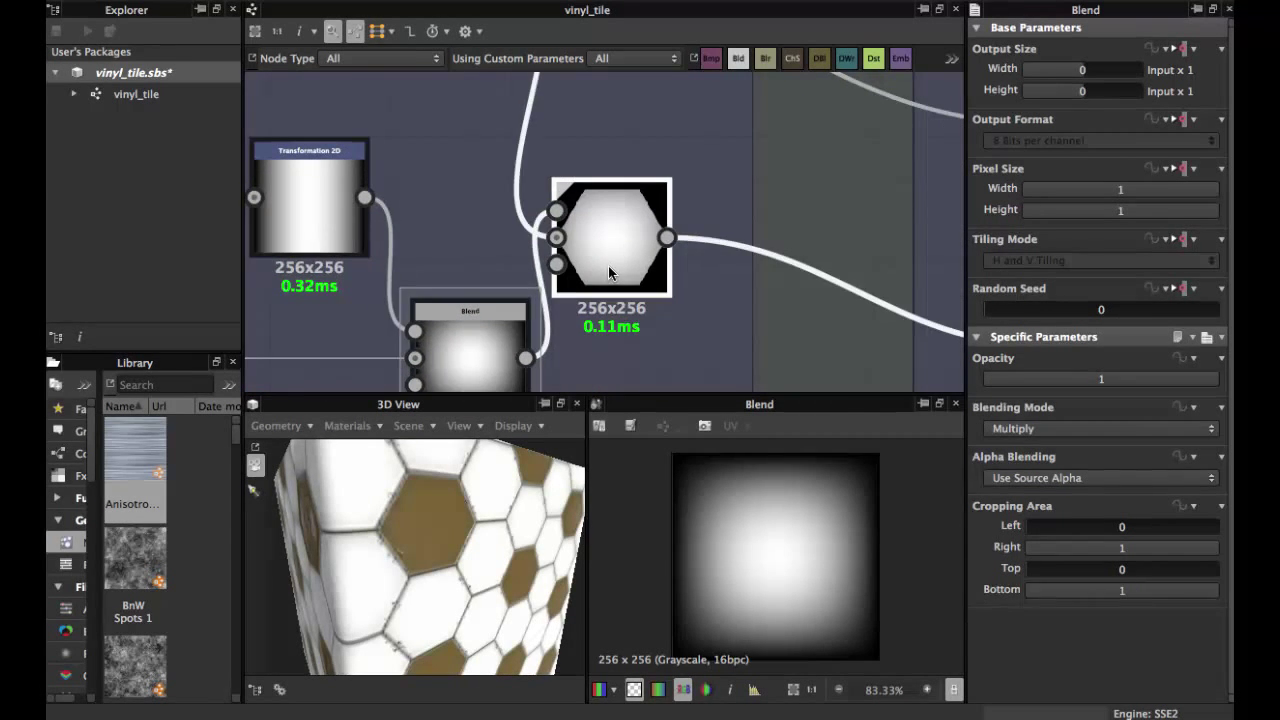
pyautogui.scroll(-3, 608, 266)
pyautogui.moveTo(608, 266); pyautogui.dragTo(634, 313, button='middle')
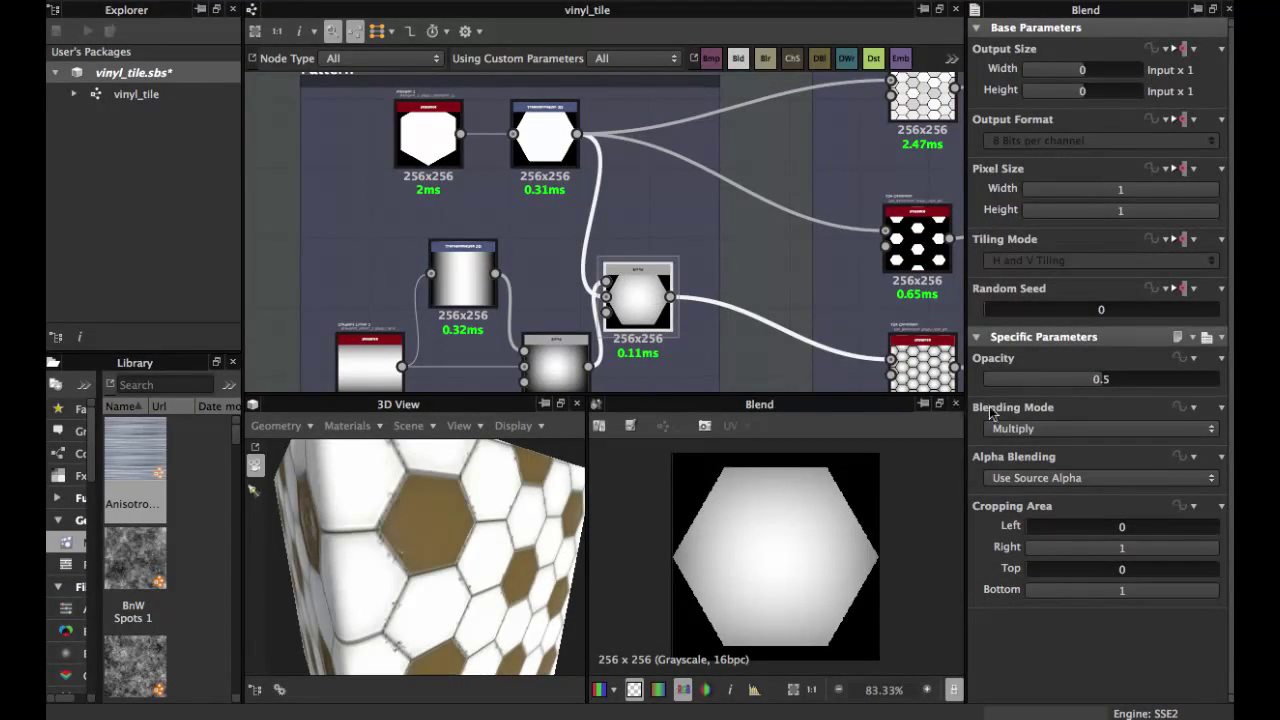
pyautogui.scroll(3, 655, 327)
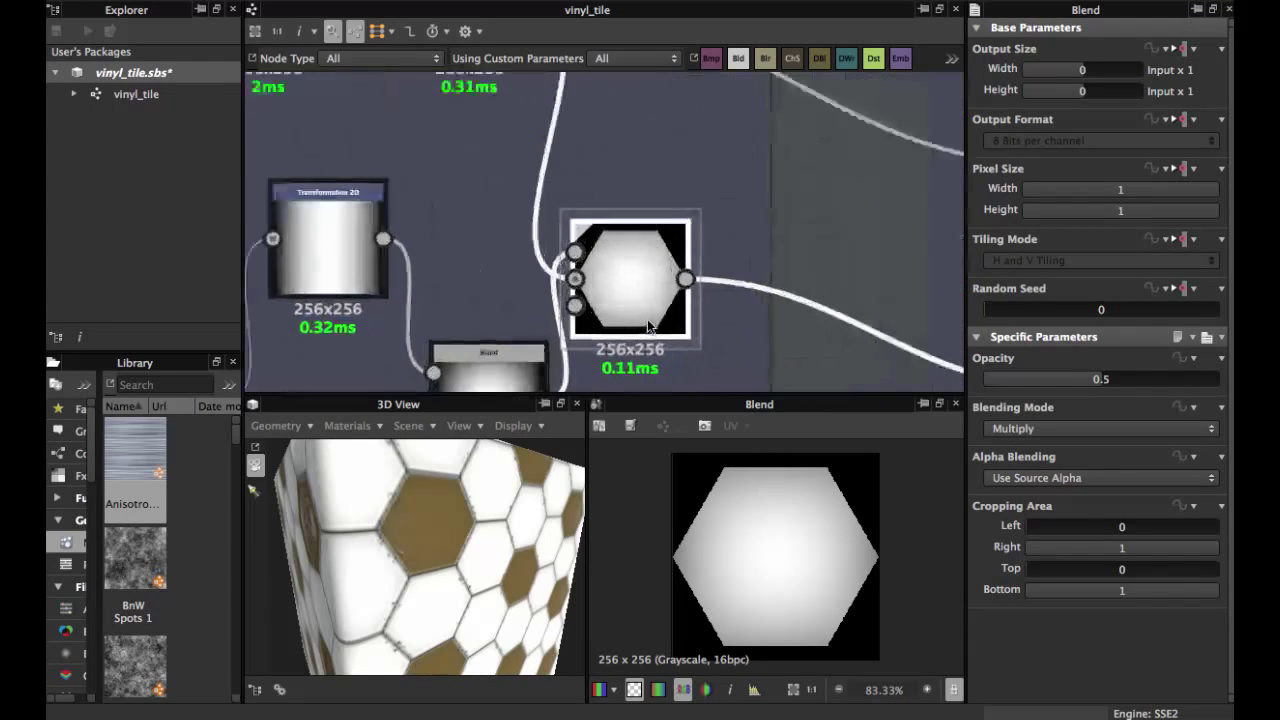
pyautogui.moveTo(623, 304); pyautogui.dragTo(663, 304, button='middle')
pyautogui.moveTo(584, 320); pyautogui.dragTo(594, 290, button='middle')
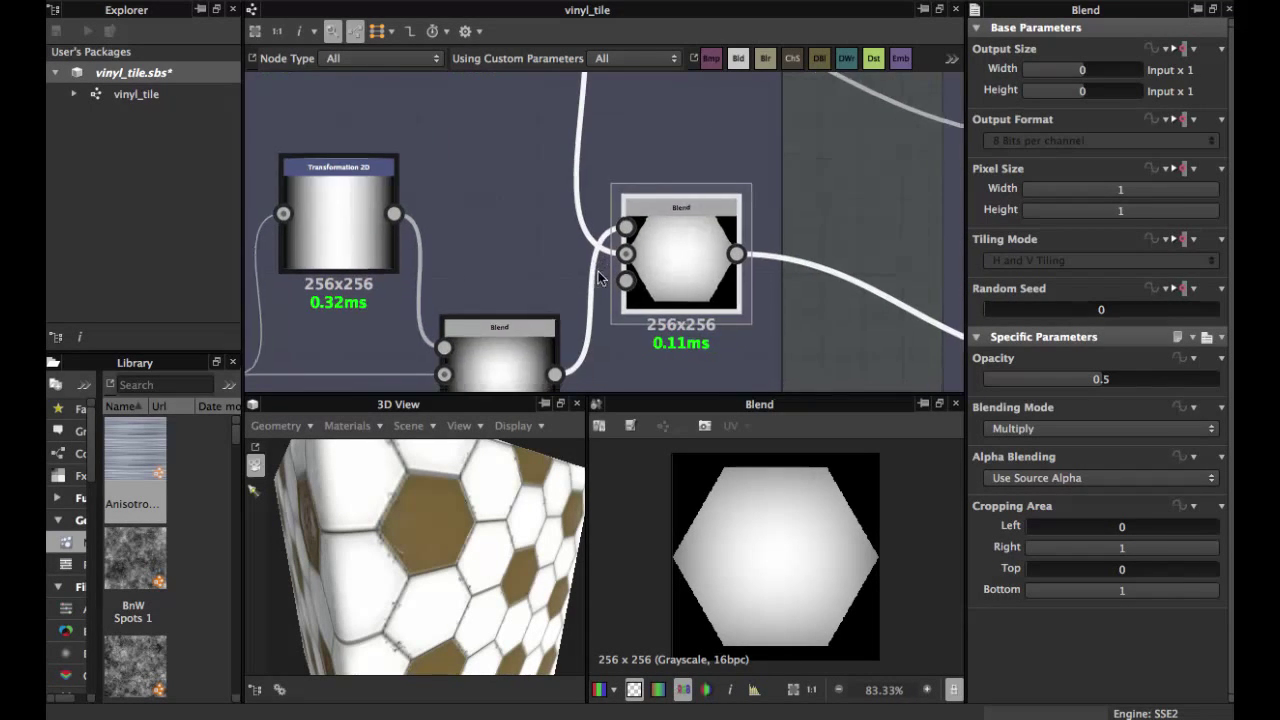
# - Trace the hexagon Blend node's inputs back to the gradient Blend and the hexagon's Transformation 2D node
pyautogui.moveTo(519, 336); pyautogui.dragTo(500, 373)
pyautogui.scroll(-3, 530, 230)
pyautogui.moveTo(526, 116); pyautogui.dragTo(502, 177, button='middle')
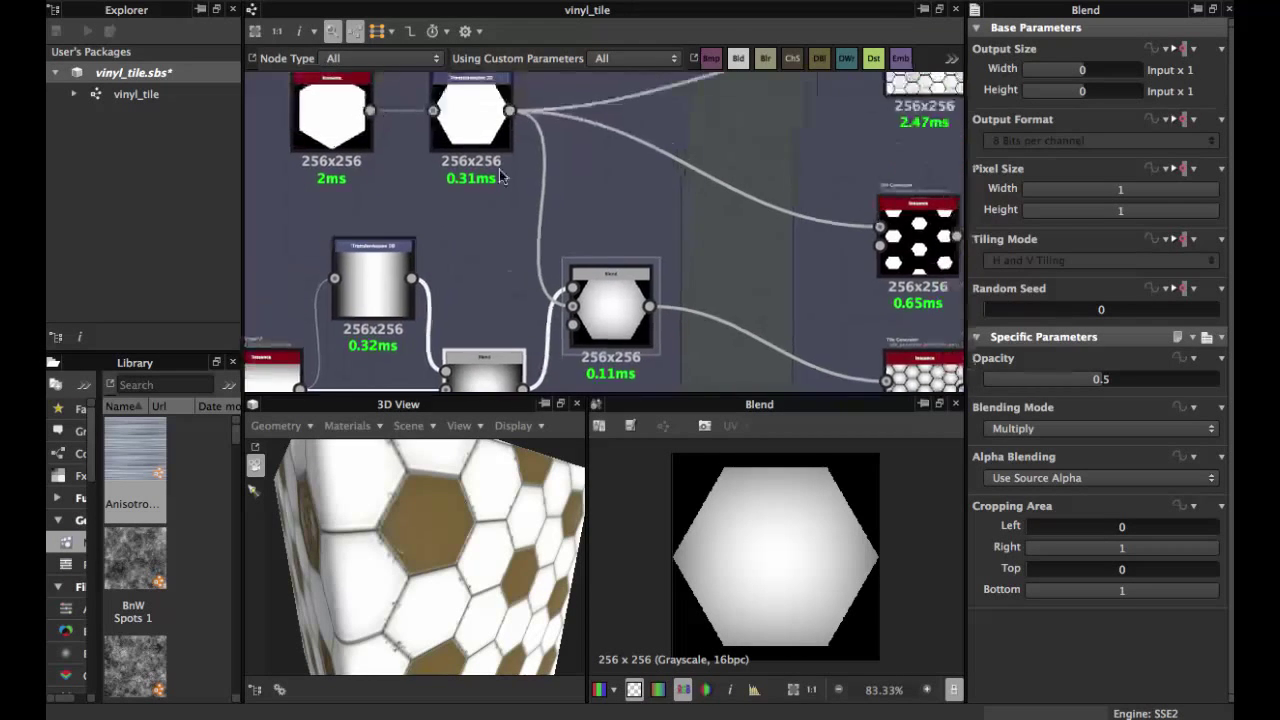
pyautogui.click(478, 118)
pyautogui.moveTo(595, 277); pyautogui.dragTo(589, 229, button='middle')
pyautogui.click(589, 229)
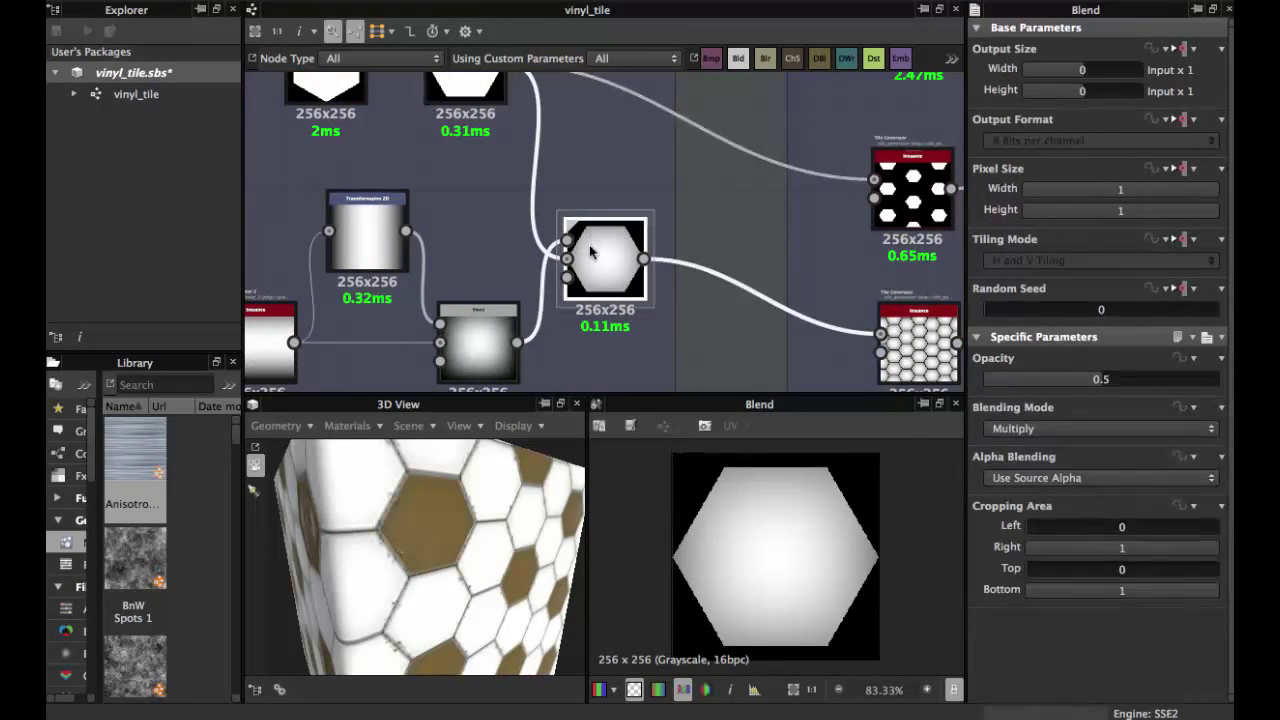
# - Examine the shading of the blended hexagon in the 2D preview and the tile surface on the 3D model
pyautogui.scroll(3, 600, 255)
pyautogui.scroll(-2, 633, 311)
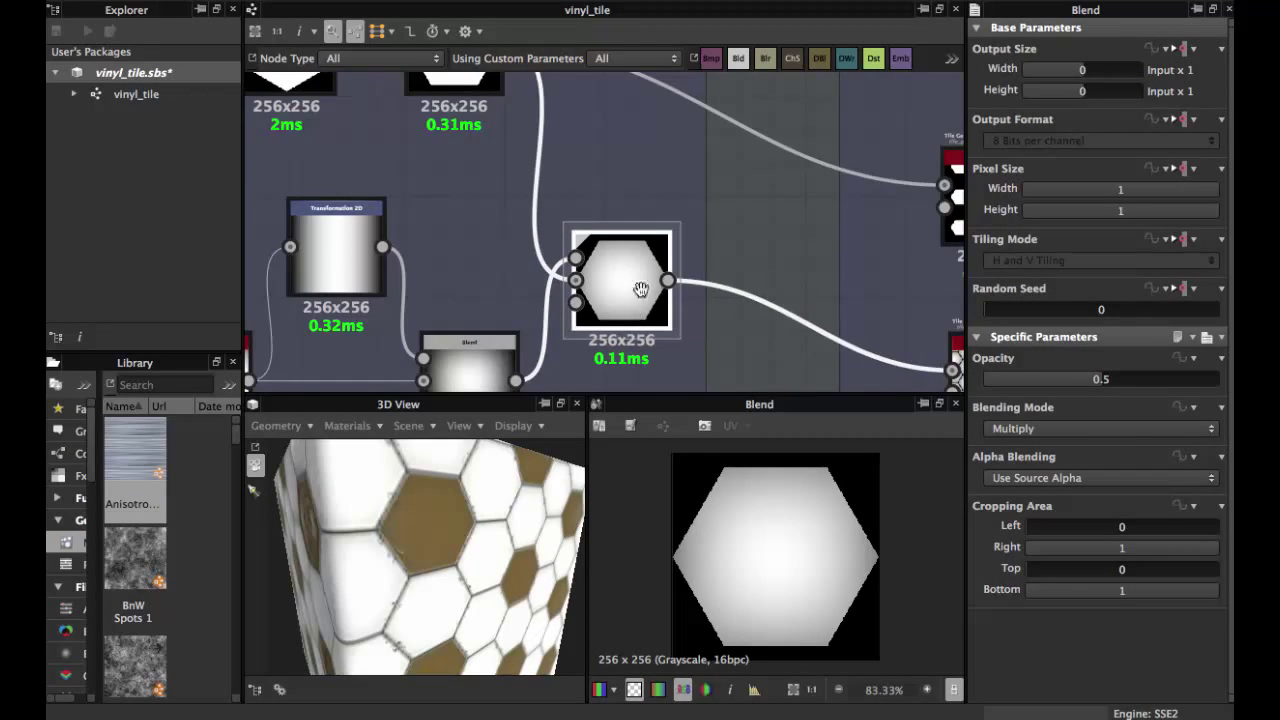
pyautogui.moveTo(689, 305); pyautogui.dragTo(682, 261, button='middle')
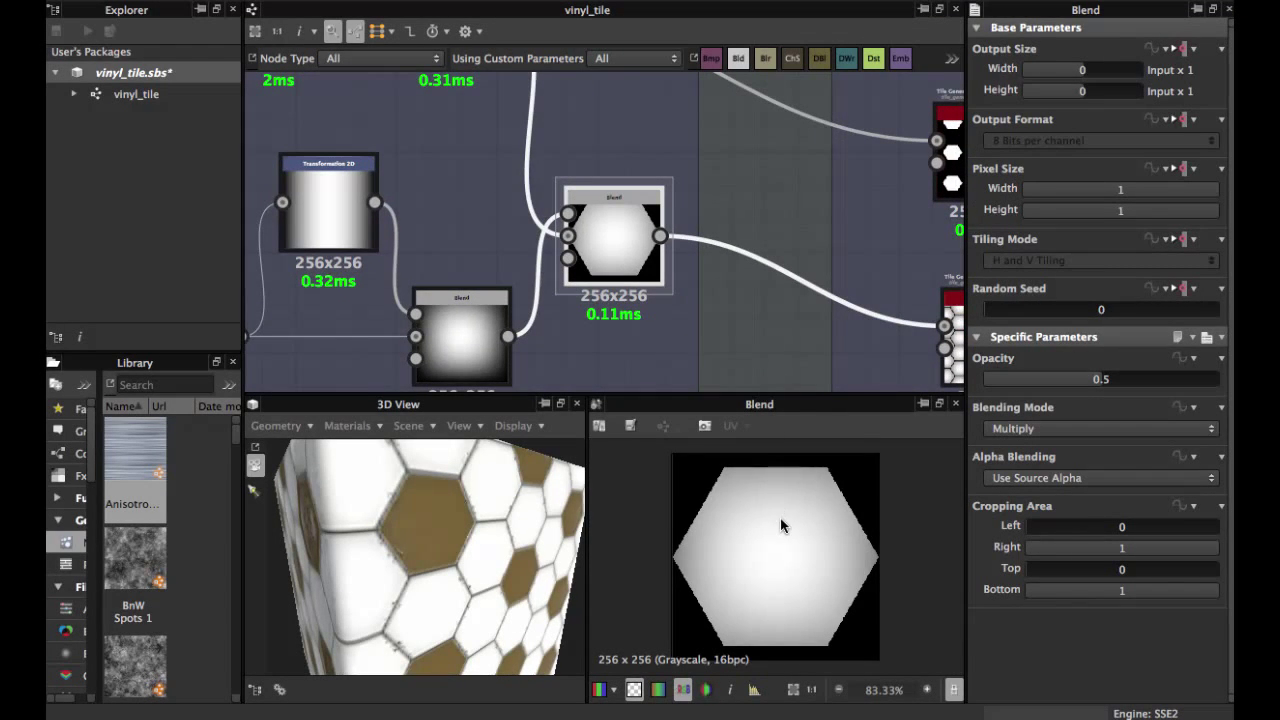
pyautogui.scroll(-2, 780, 520)
pyautogui.scroll(3, 777, 520)
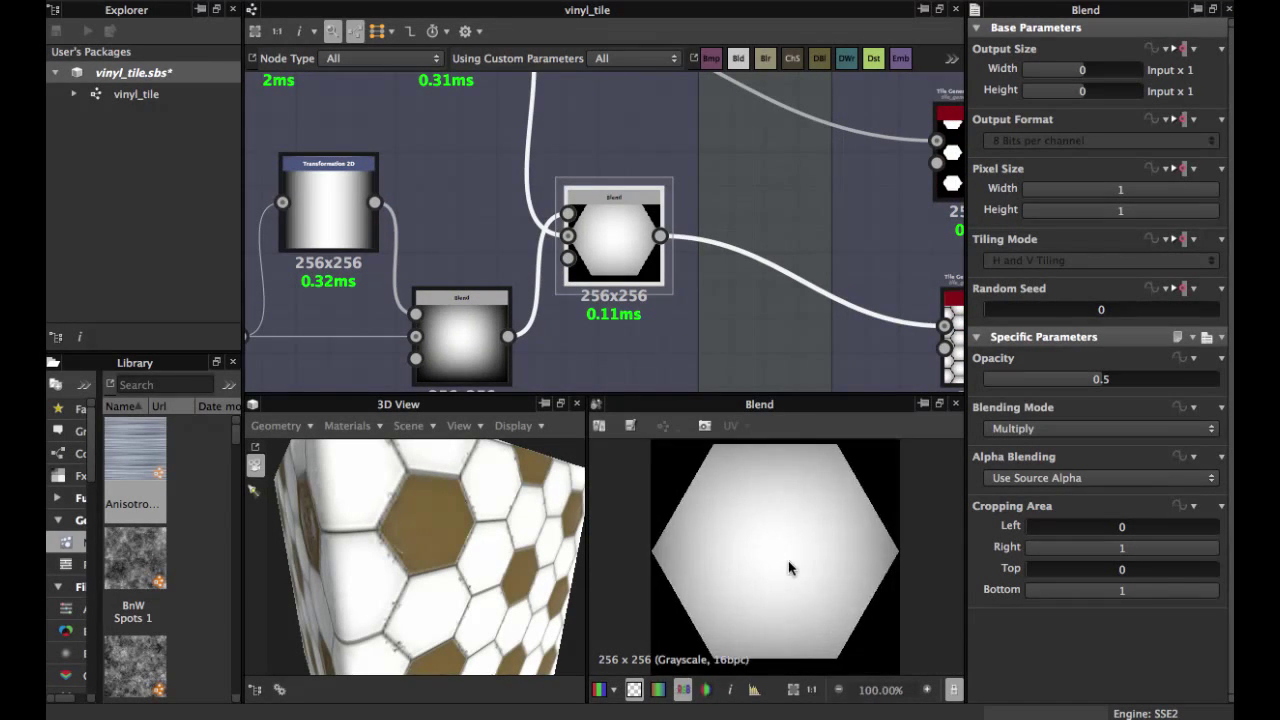
pyautogui.scroll(-1, 773, 556)
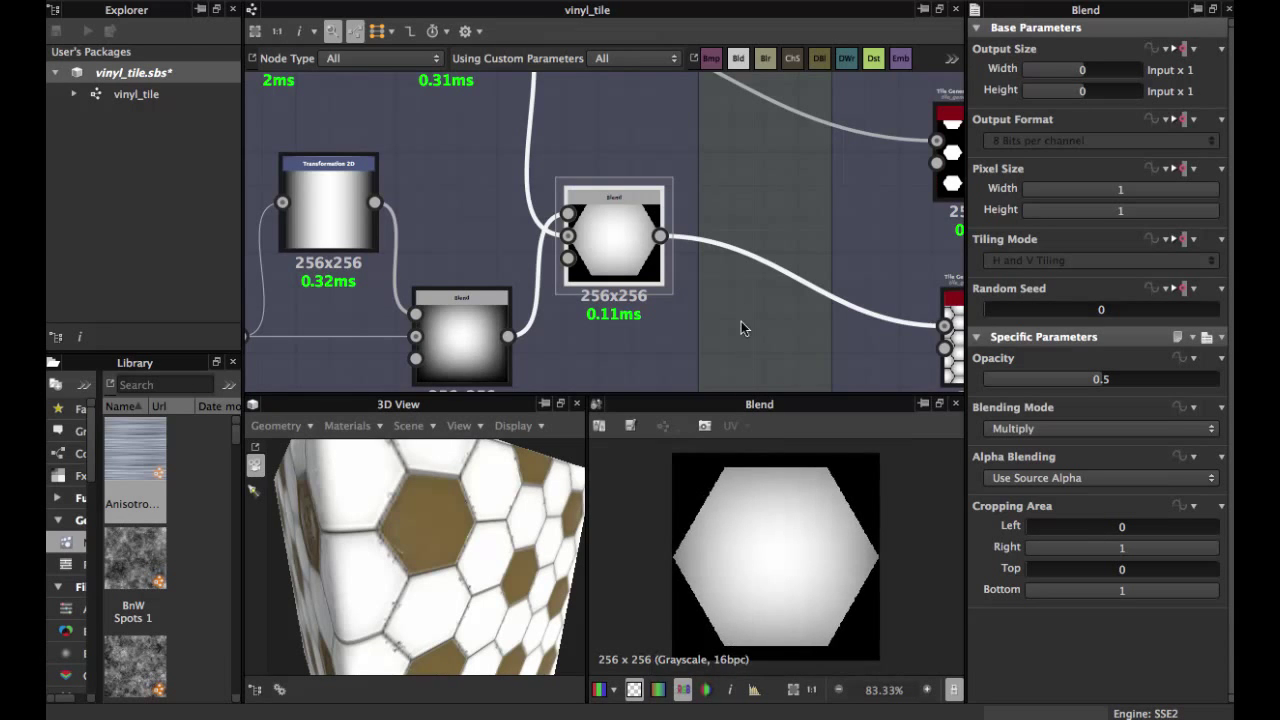
pyautogui.moveTo(741, 321); pyautogui.dragTo(663, 272, button='middle')
pyautogui.scroll(2, 527, 569)
pyautogui.moveTo(510, 553); pyautogui.dragTo(486, 525)
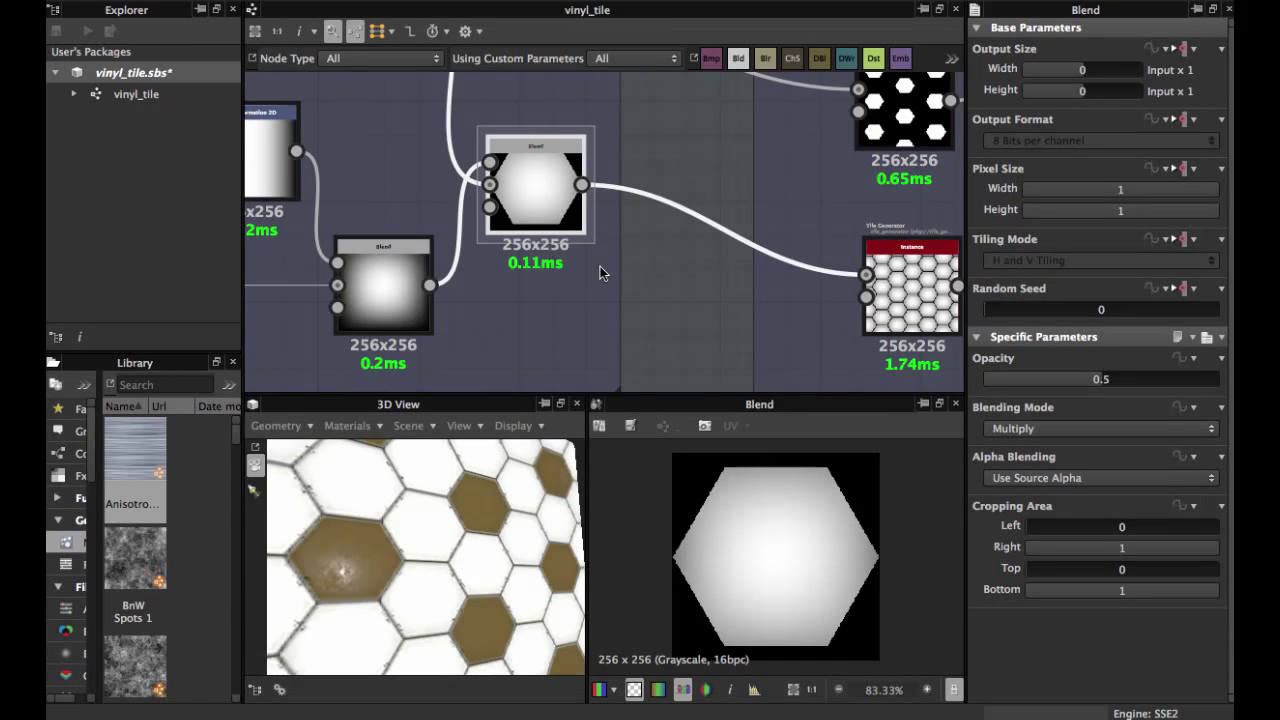
# - Preview the Tile Generator node fed by the hexagon Blend in the Tiles Generators frame
pyautogui.scroll(-2, 600, 266)
pyautogui.moveTo(617, 263); pyautogui.dragTo(609, 343, button='middle')
pyautogui.scroll(-2, 609, 342)
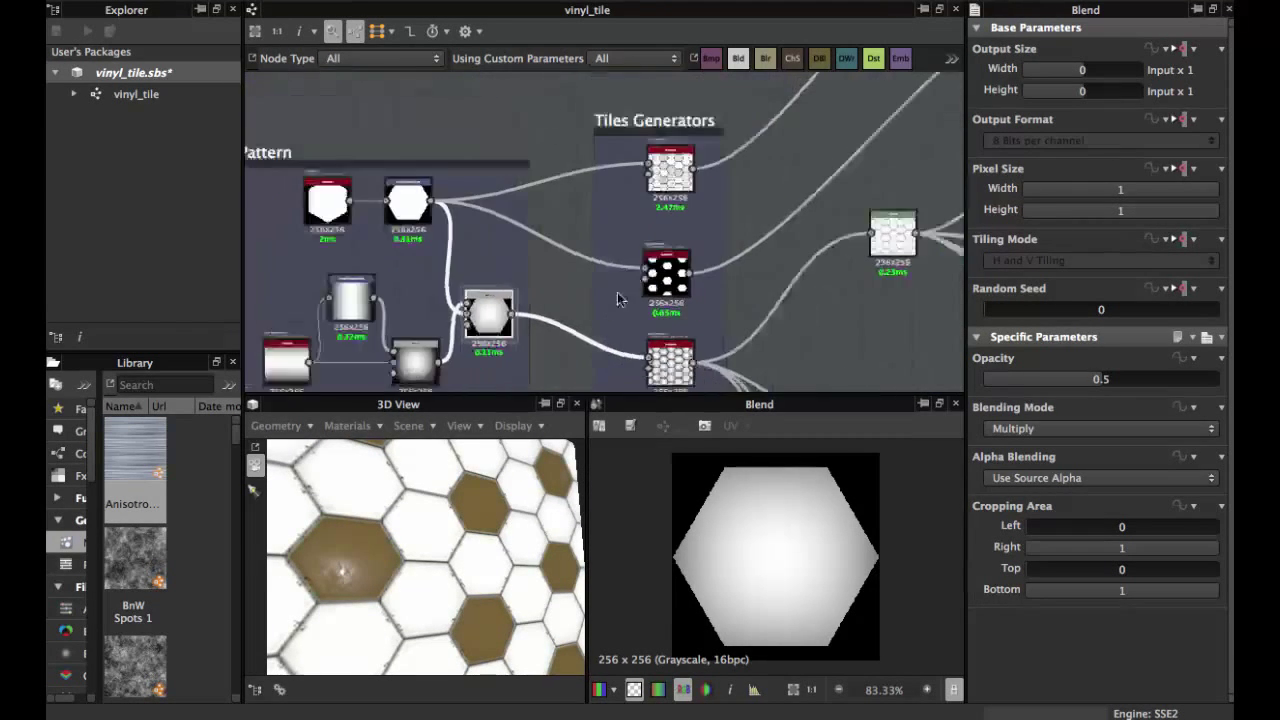
pyautogui.moveTo(636, 211); pyautogui.dragTo(632, 223, button='middle')
pyautogui.moveTo(666, 318); pyautogui.dragTo(669, 262, button='middle')
pyautogui.scroll(3, 669, 262)
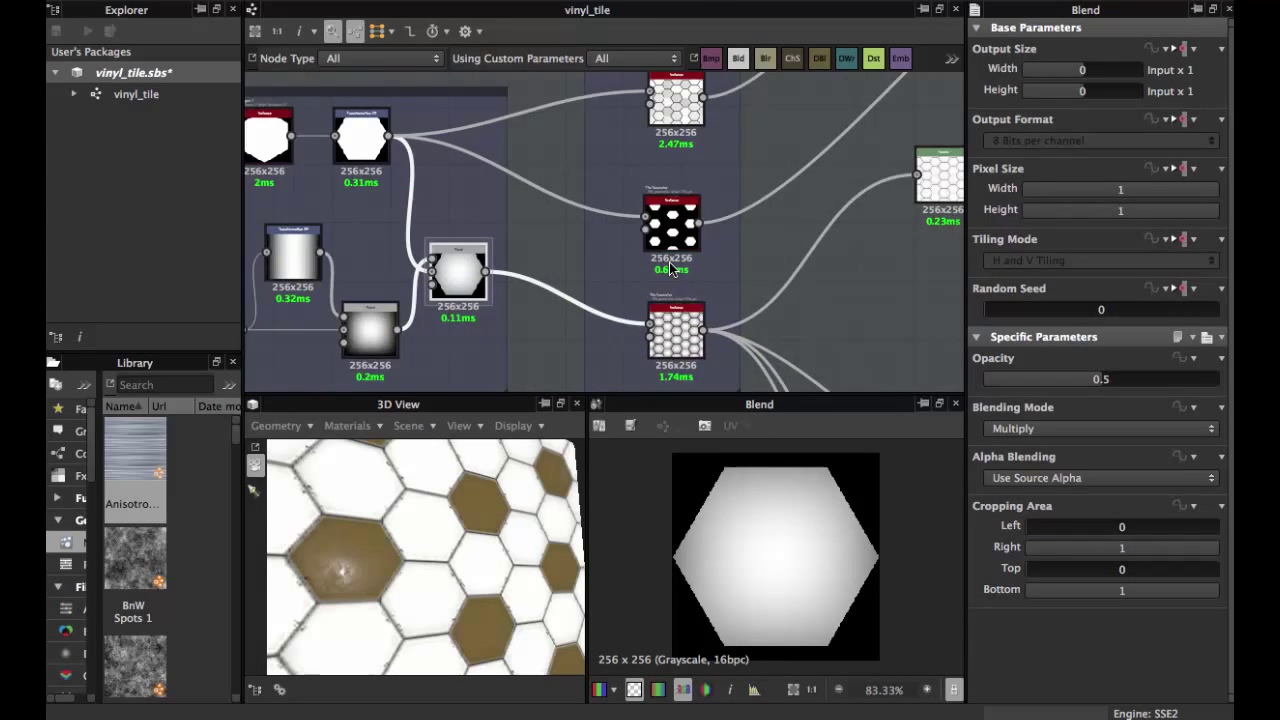
pyautogui.scroll(2, 672, 280)
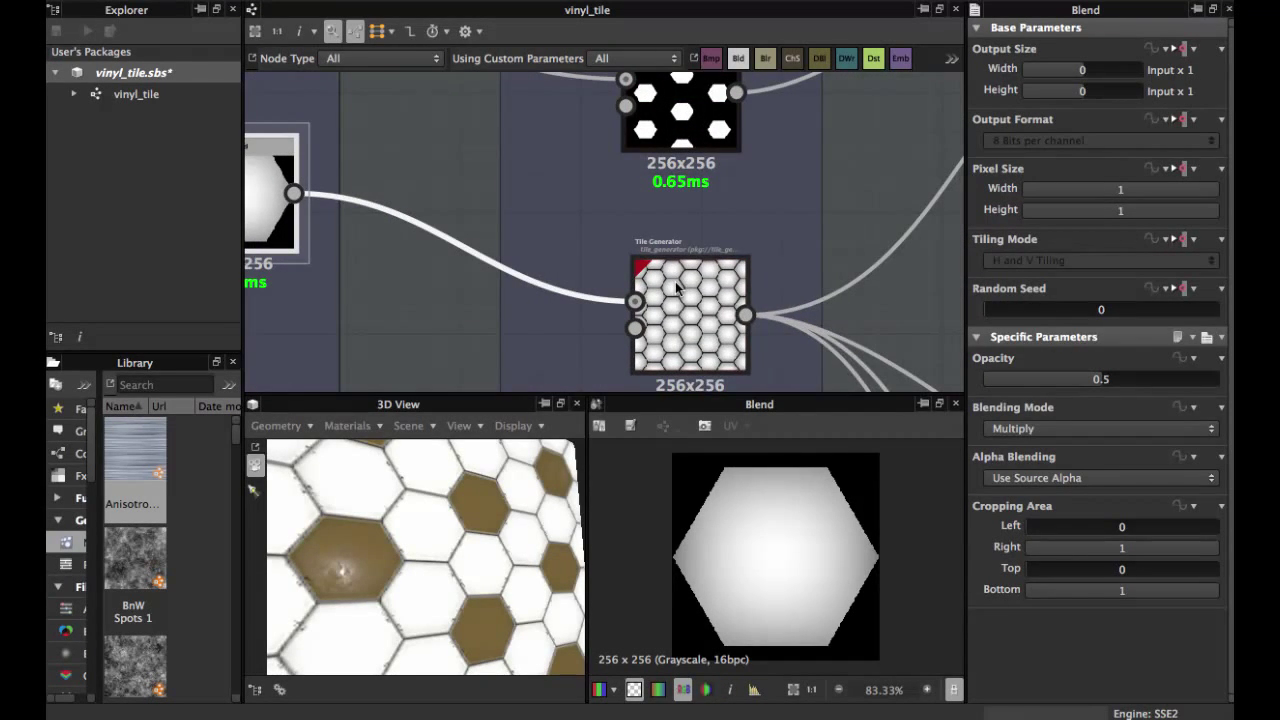
pyautogui.doubleClick(676, 288)
pyautogui.moveTo(488, 212); pyautogui.dragTo(578, 213, button='middle')
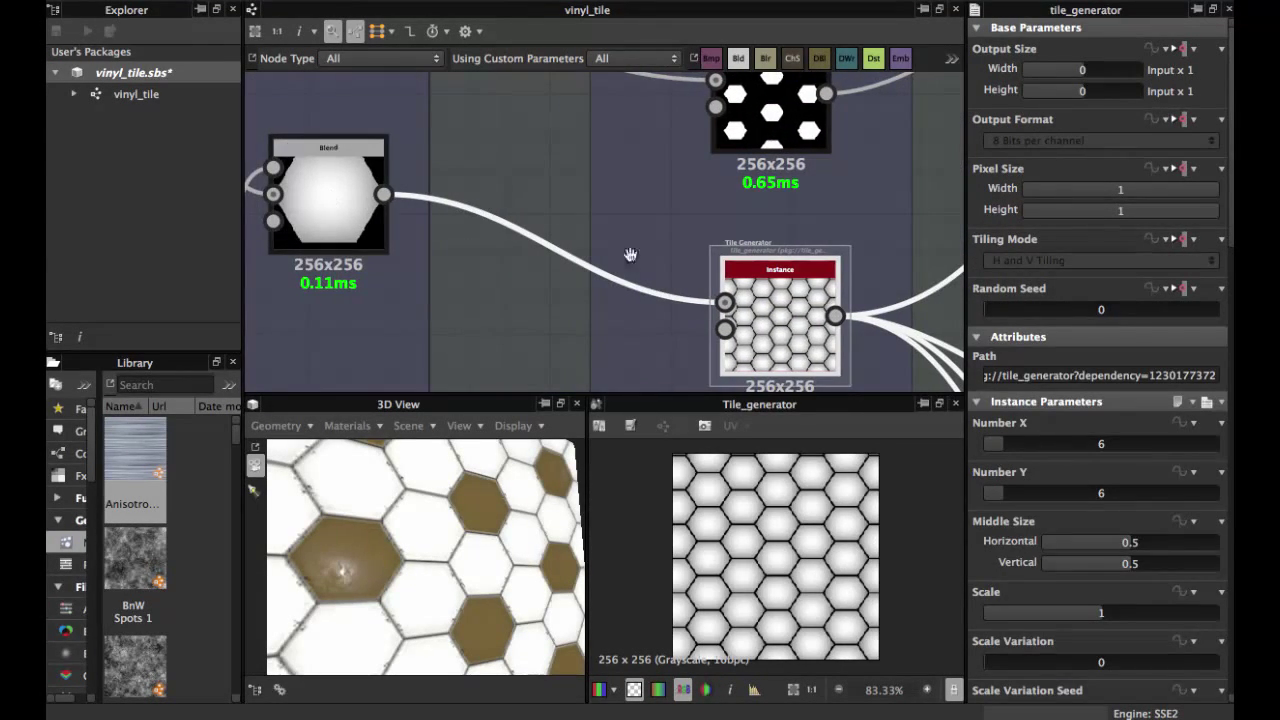
pyautogui.moveTo(630, 255); pyautogui.dragTo(481, 226, button='middle')
pyautogui.scroll(2, 632, 274)
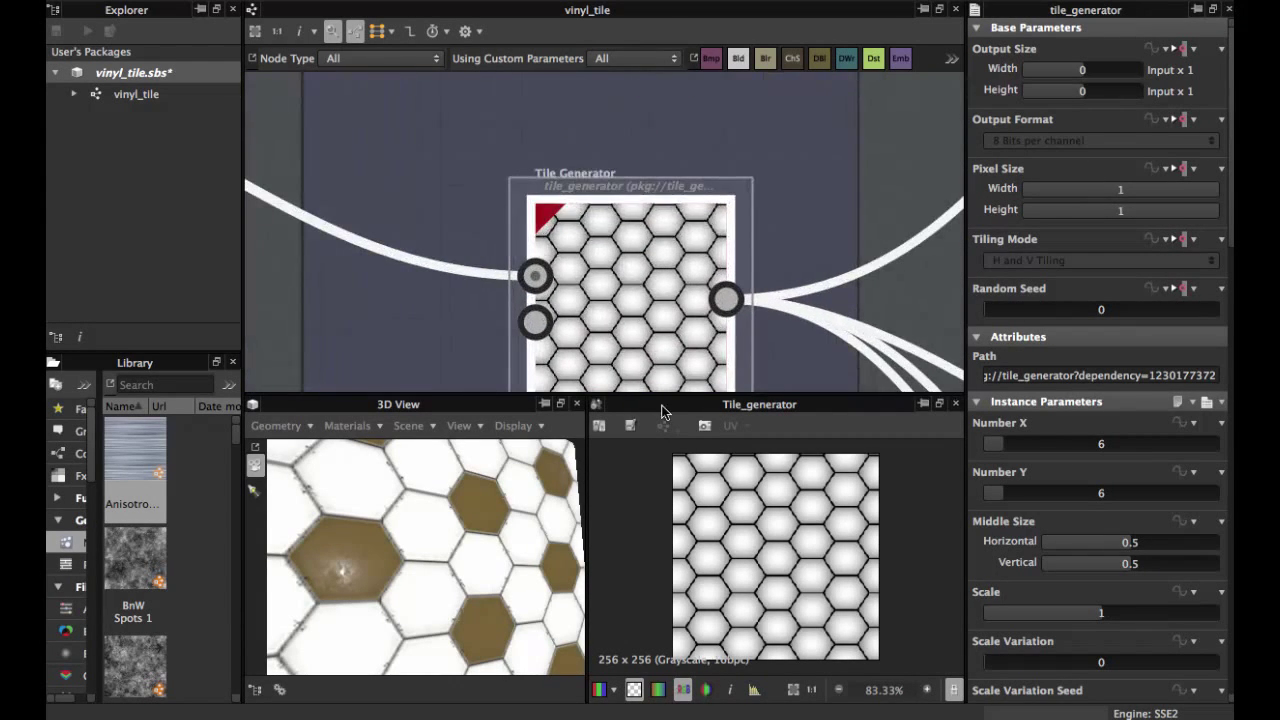
pyautogui.scroll(-2, 665, 218)
pyautogui.scroll(1, 650, 214)
pyautogui.moveTo(645, 215); pyautogui.dragTo(631, 191, button='middle')
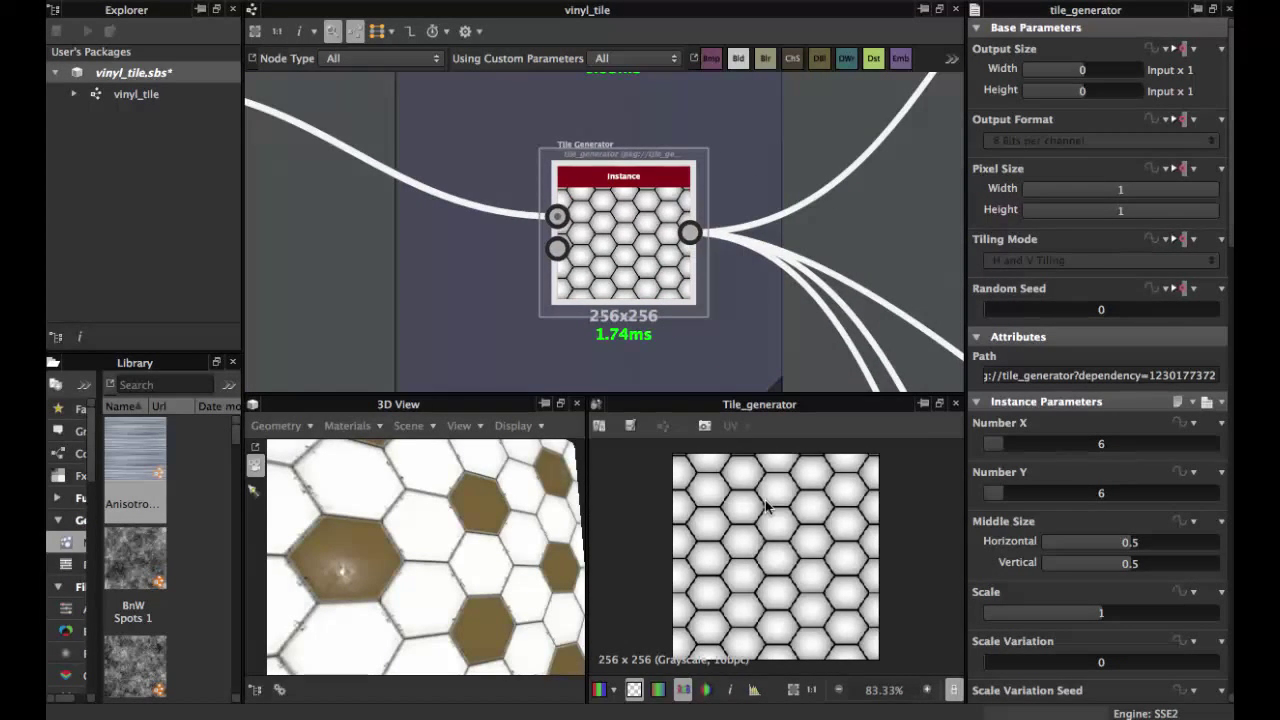
# - Review the Tile Generator's tile count, size, scale, interstice and offset parameters against its hexagon tiling preview
pyautogui.scroll(2, 771, 509)
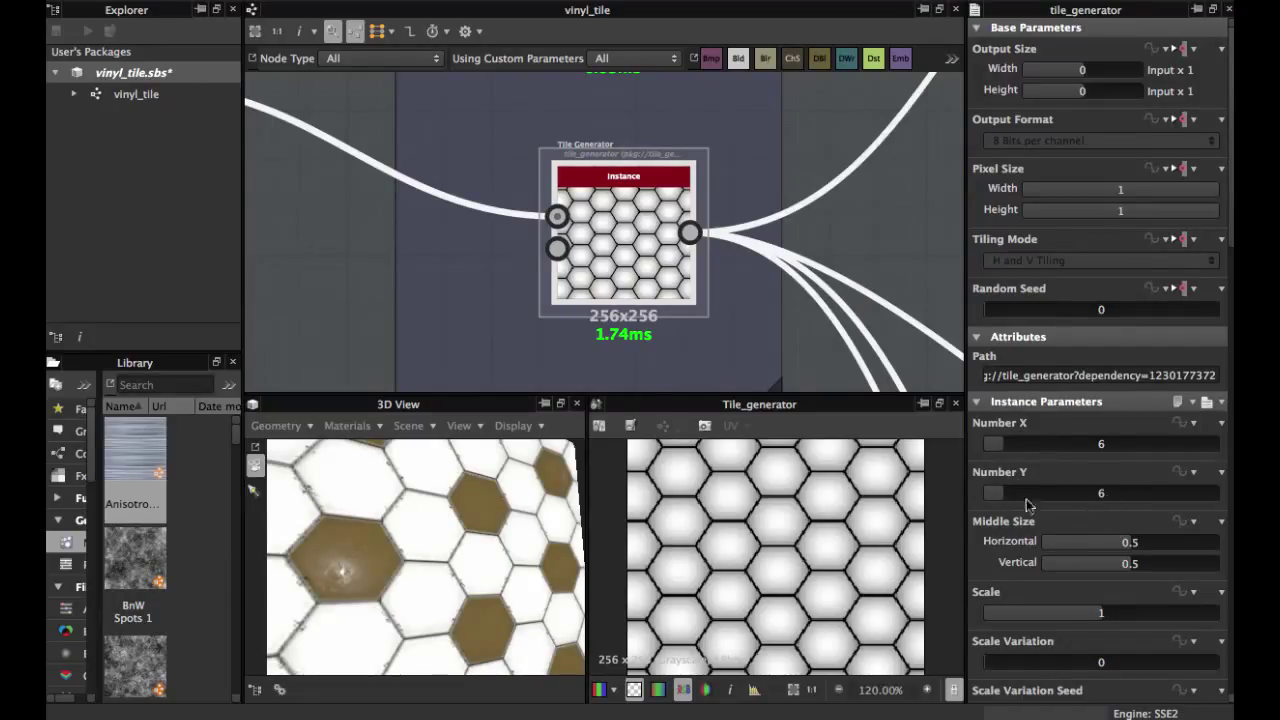
pyautogui.scroll(-3, 1056, 523)
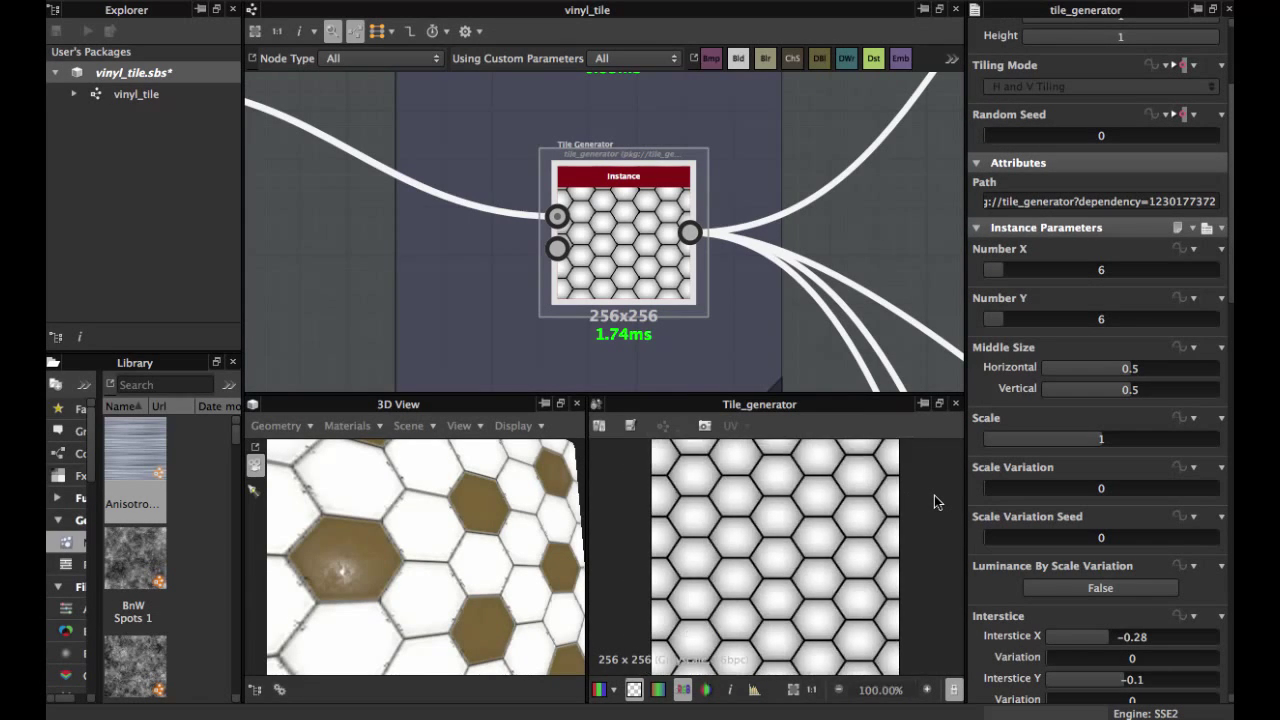
pyautogui.scroll(-2, 1068, 558)
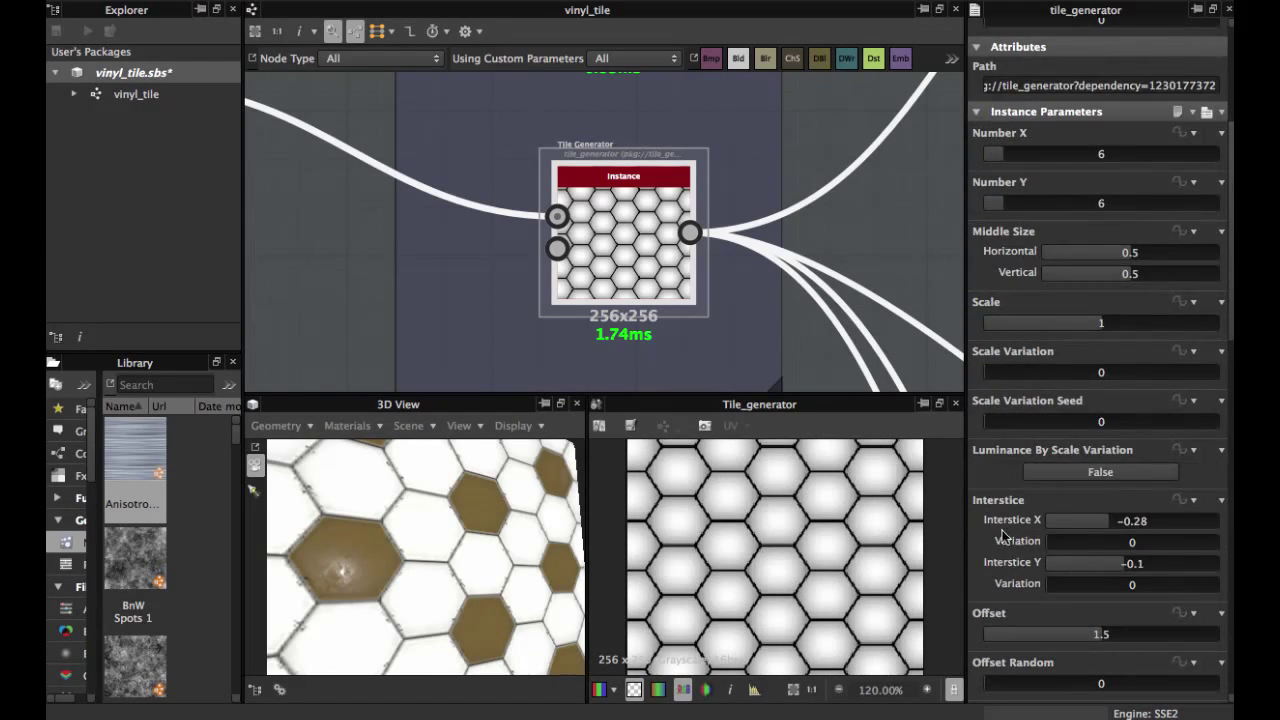
pyautogui.scroll(2, 1002, 530)
pyautogui.scroll(-2, 1017, 530)
pyautogui.scroll(-4, 1027, 500)
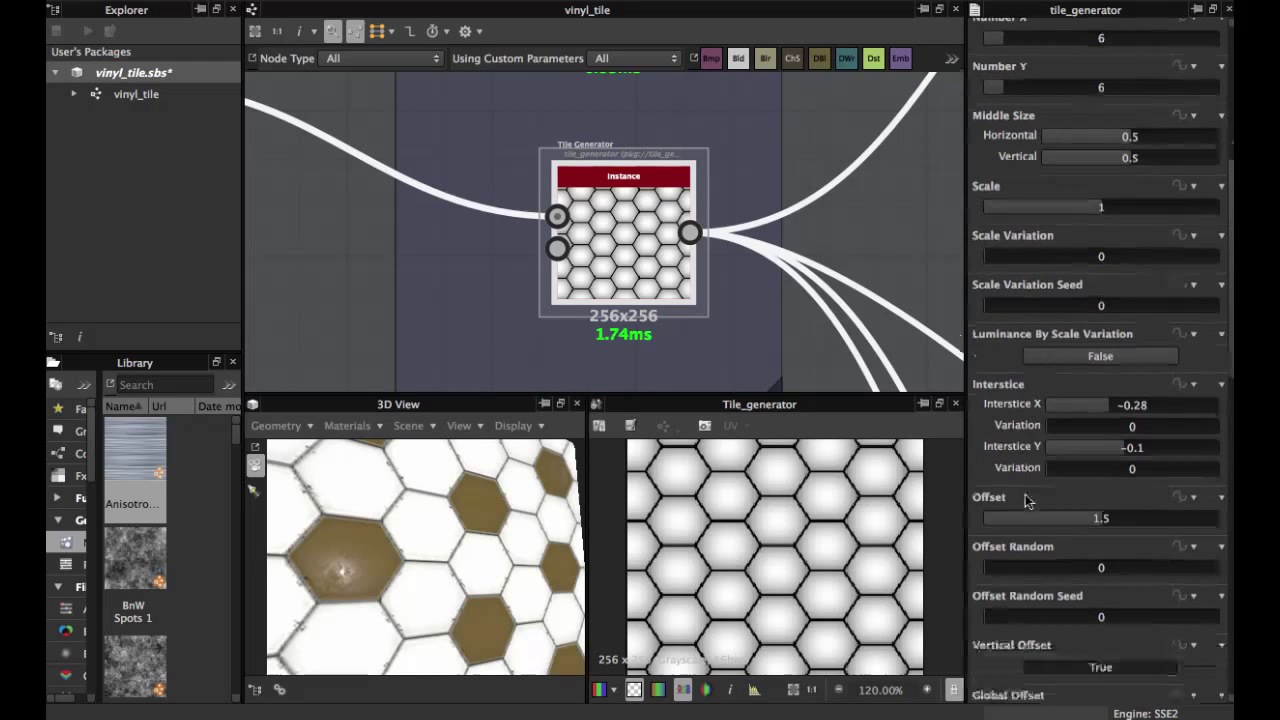
pyautogui.scroll(2, 762, 358)
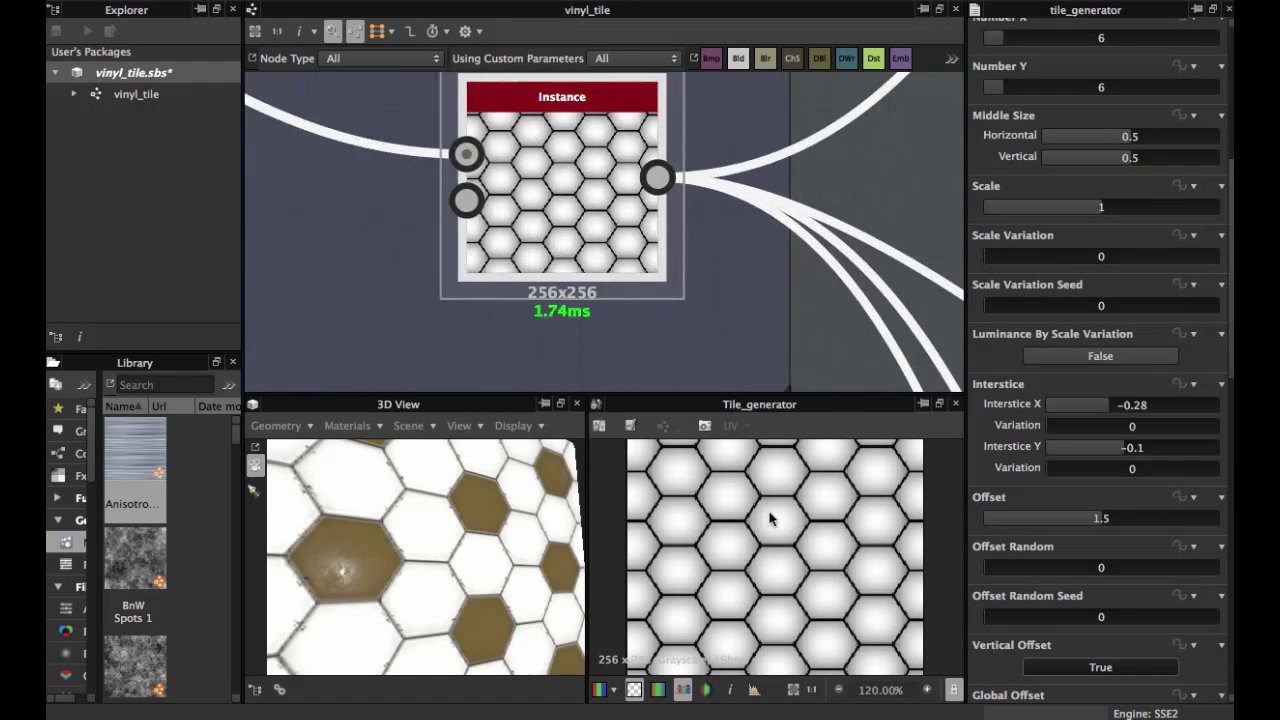
pyautogui.scroll(5, 766, 514)
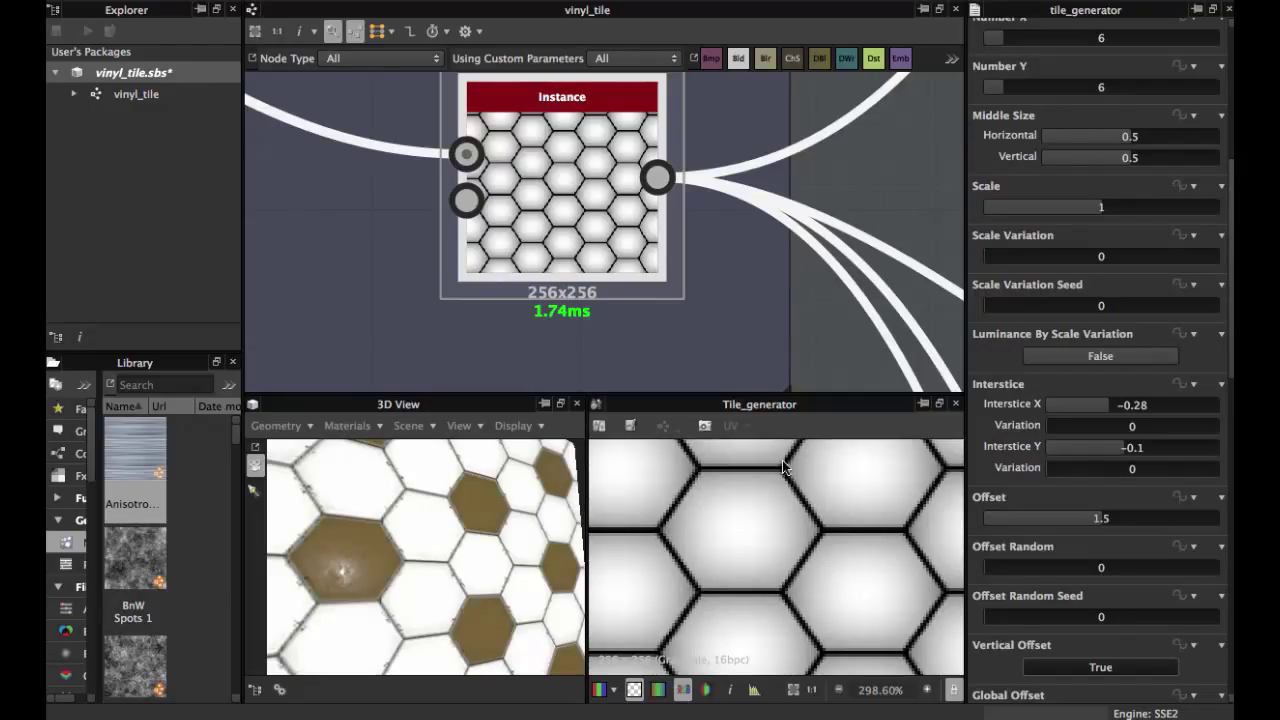
pyautogui.scroll(-1, 803, 515)
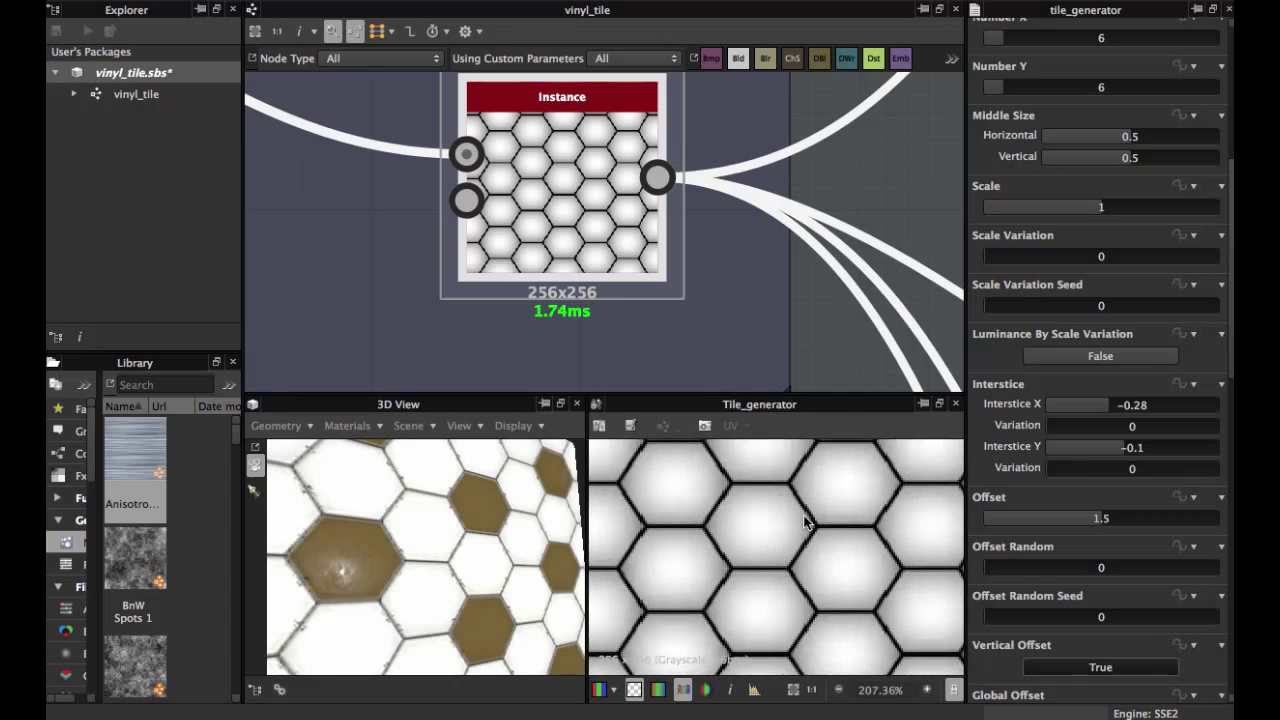
# - Switch the Tile Generator's Vertical Offset to False and back to True to compare the tile layouts
pyautogui.scroll(-2, 1102, 521)
pyautogui.scroll(-2, 1104, 521)
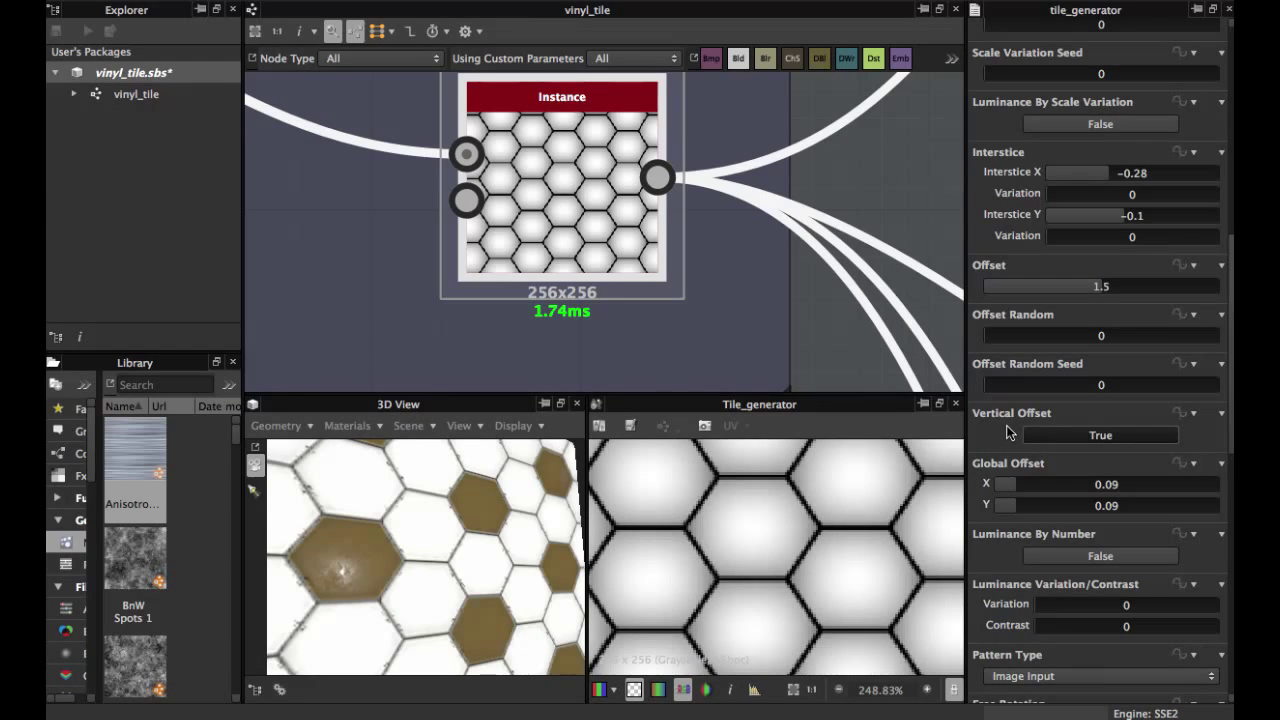
pyautogui.click(1100, 437)
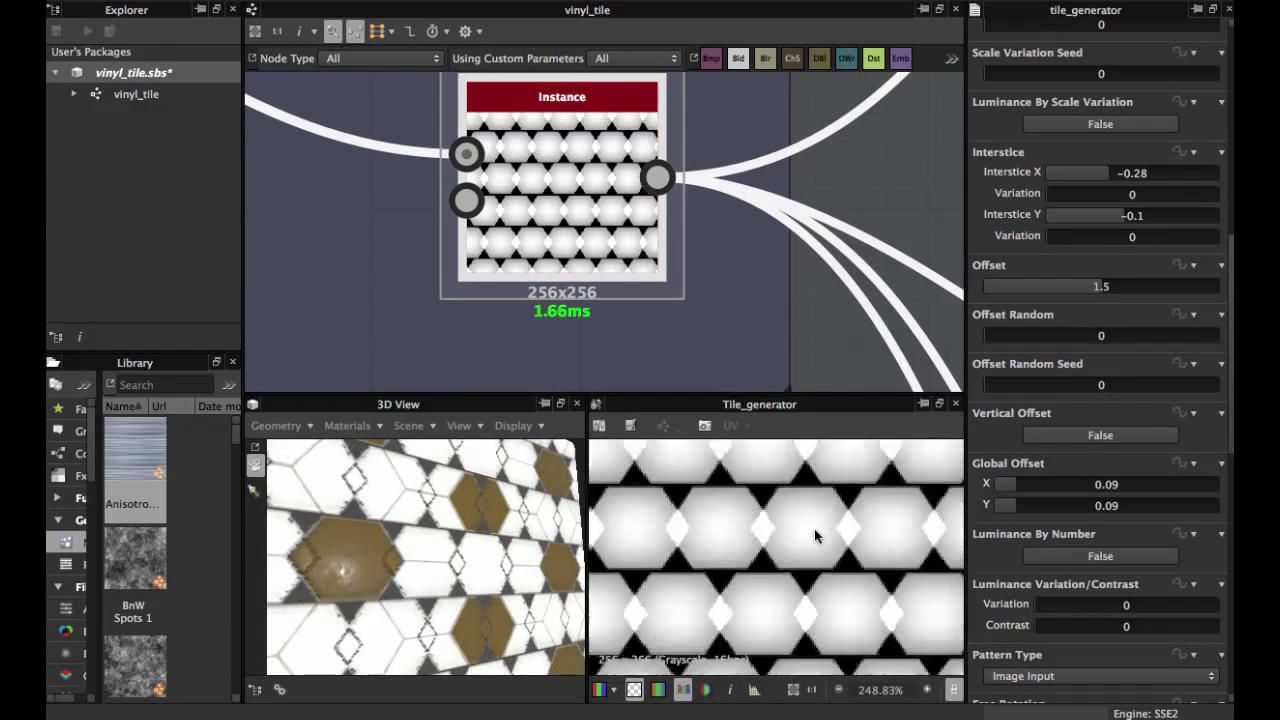
pyautogui.click(1100, 437)
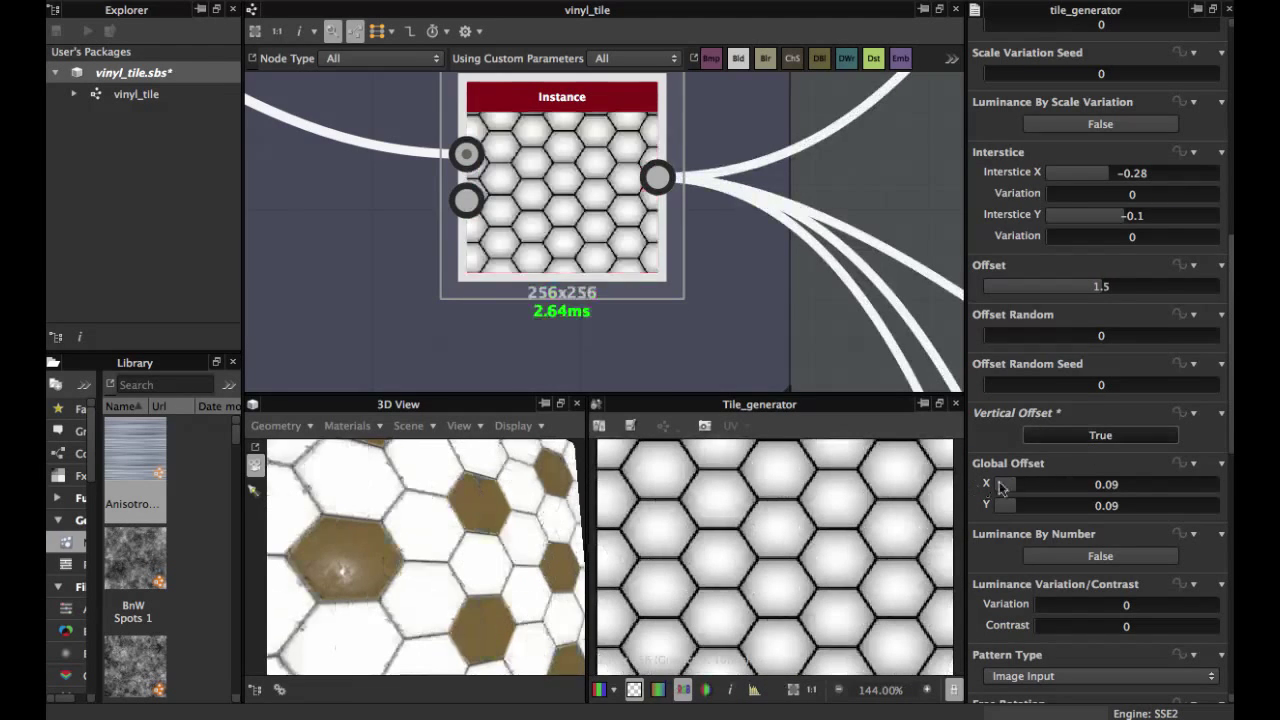
pyautogui.scroll(4, 1000, 487)
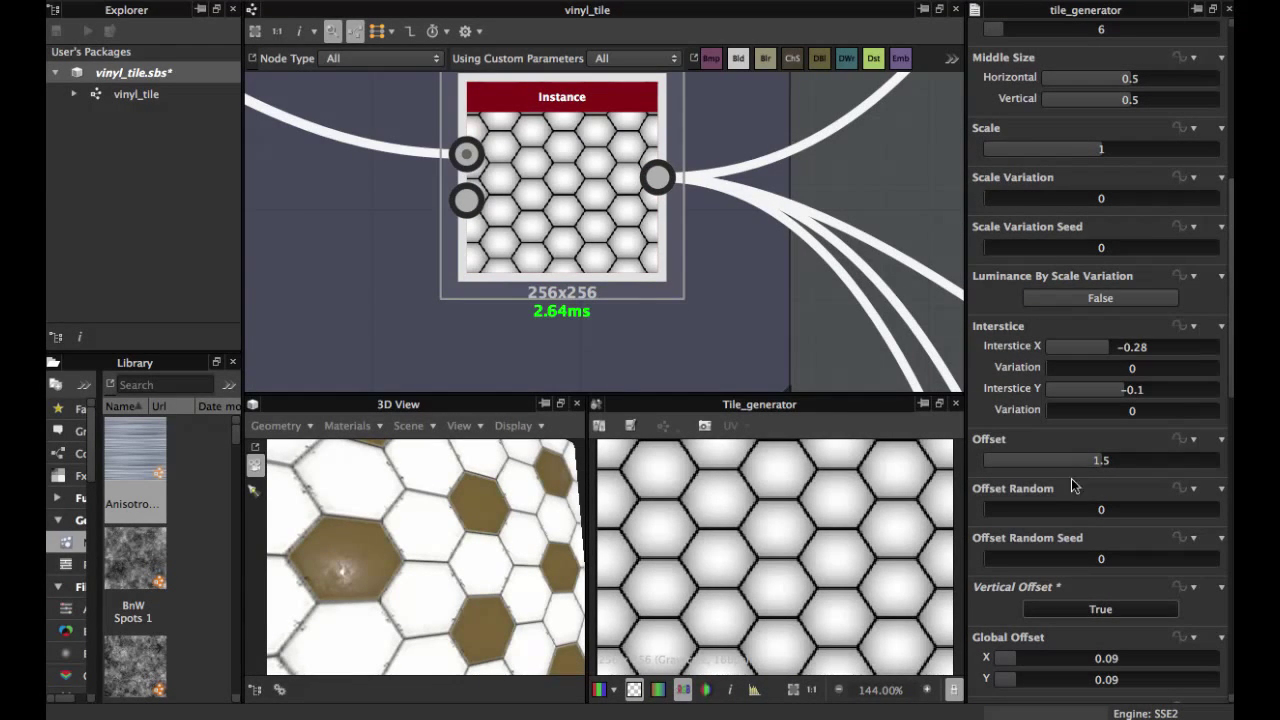
pyautogui.scroll(-4, 1085, 505)
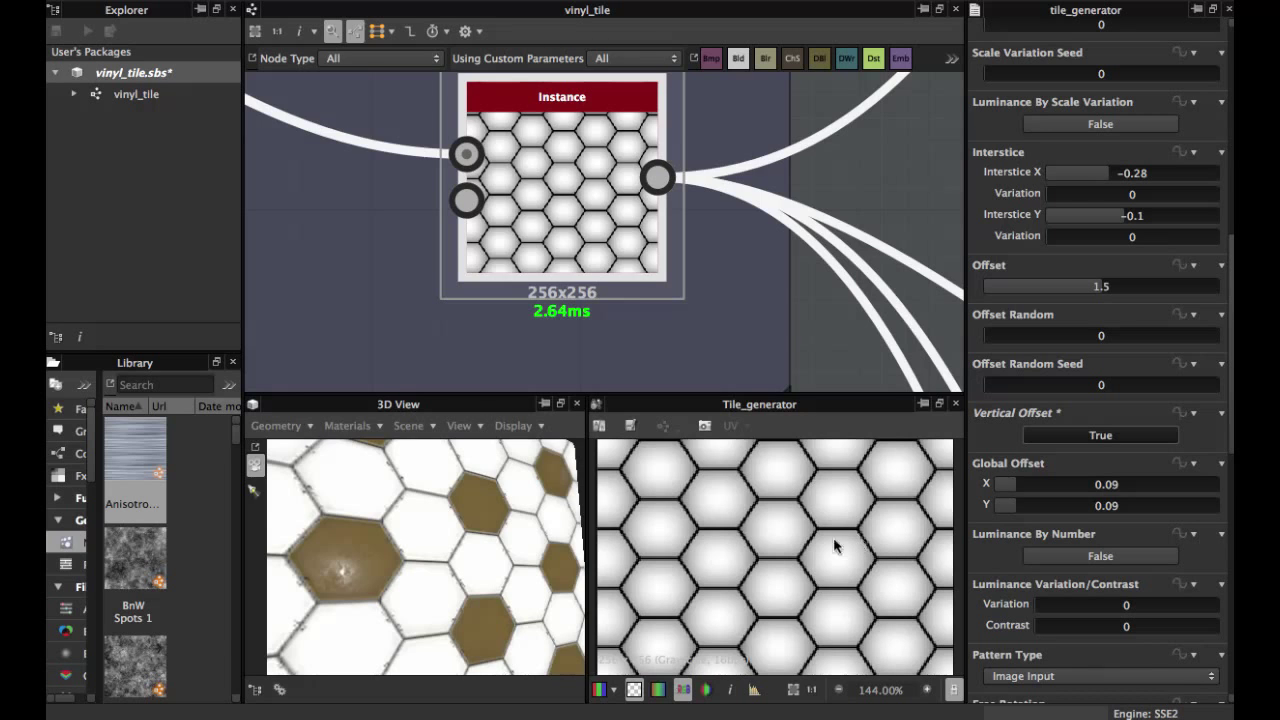
# - Review the Tile Generator's remaining parameters, from luminance and pattern type through the rotation, mask and background options
pyautogui.scroll(-2, 789, 536)
pyautogui.scroll(-9, 1070, 516)
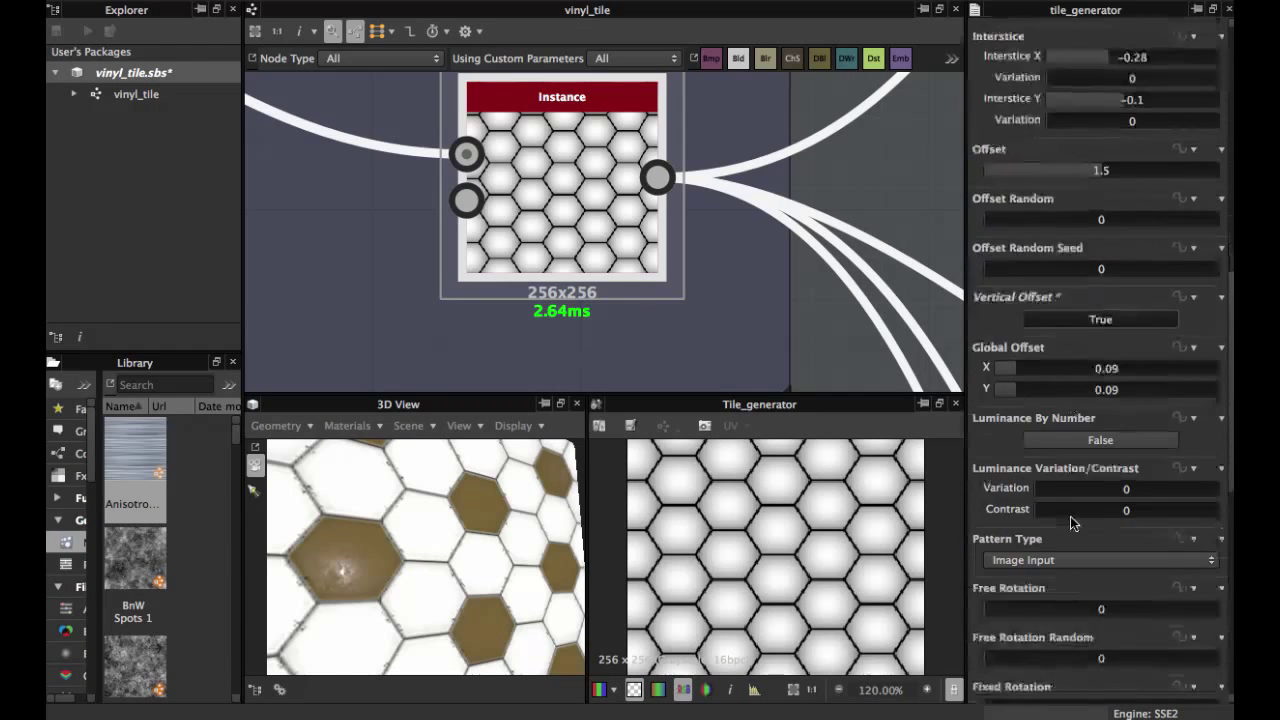
pyautogui.scroll(-7, 1071, 516)
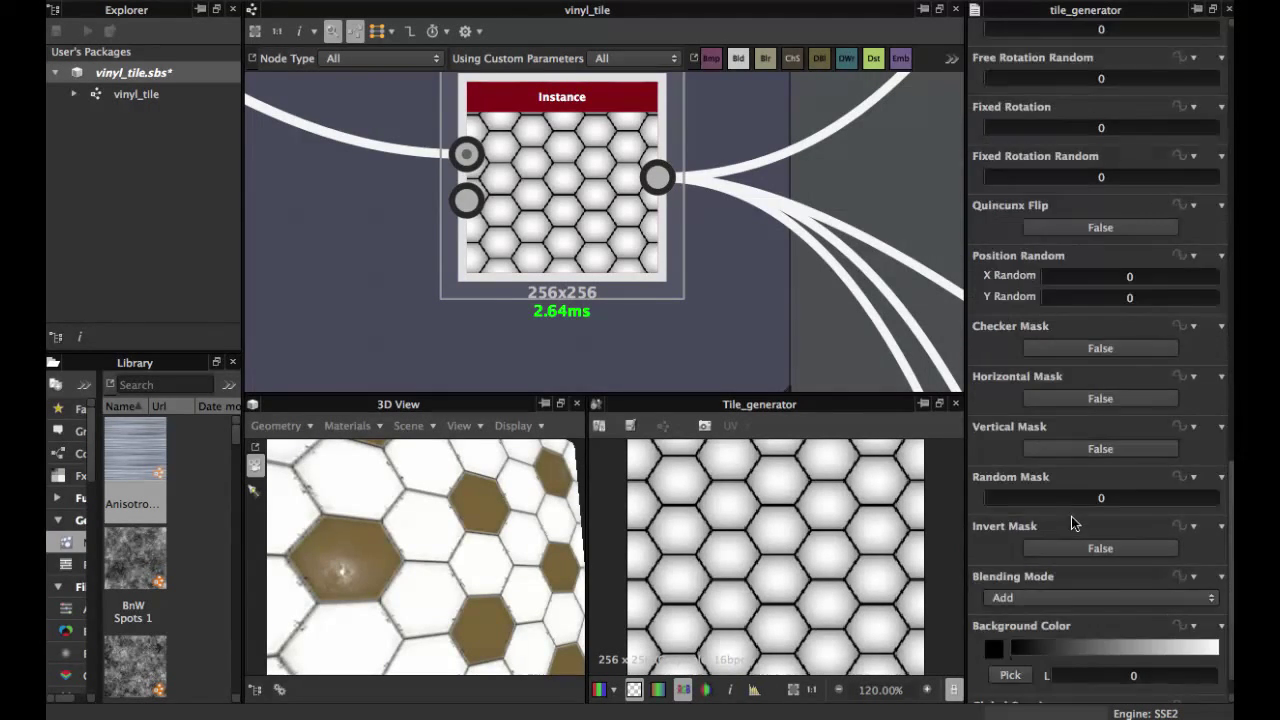
pyautogui.scroll(-2, 677, 301)
# - Duplicate the Tile Generator fed by the hexagon Blend, place the copy beside the sparse-hexagon generator, and preview it
pyautogui.moveTo(586, 198); pyautogui.dragTo(657, 347, button='middle')
pyautogui.scroll(-2, 645, 310)
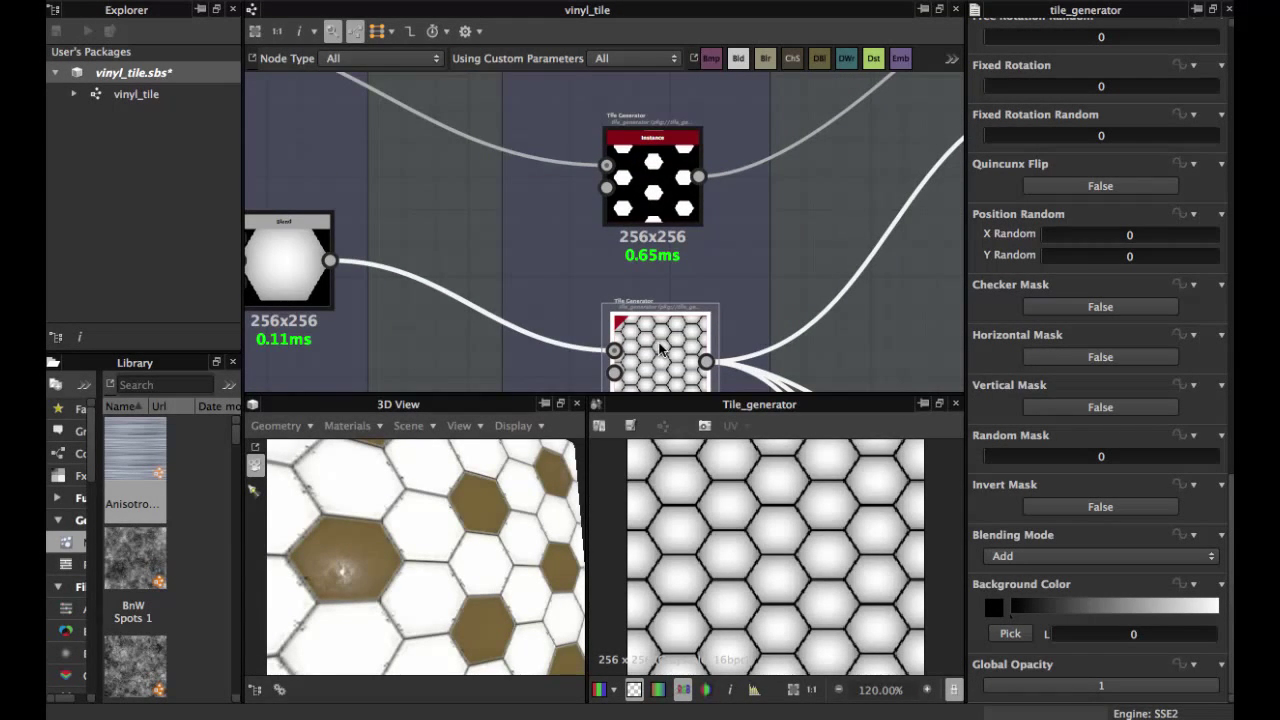
pyautogui.press('super+d')
pyautogui.moveTo(604, 264); pyautogui.dragTo(535, 227)
pyautogui.doubleClick(533, 227)
# - Select the sparse-hexagon Tile Generator to compare its Horizontal Mask and Vertical Mask settings with the copy's
pyautogui.scroll(1, 532, 220)
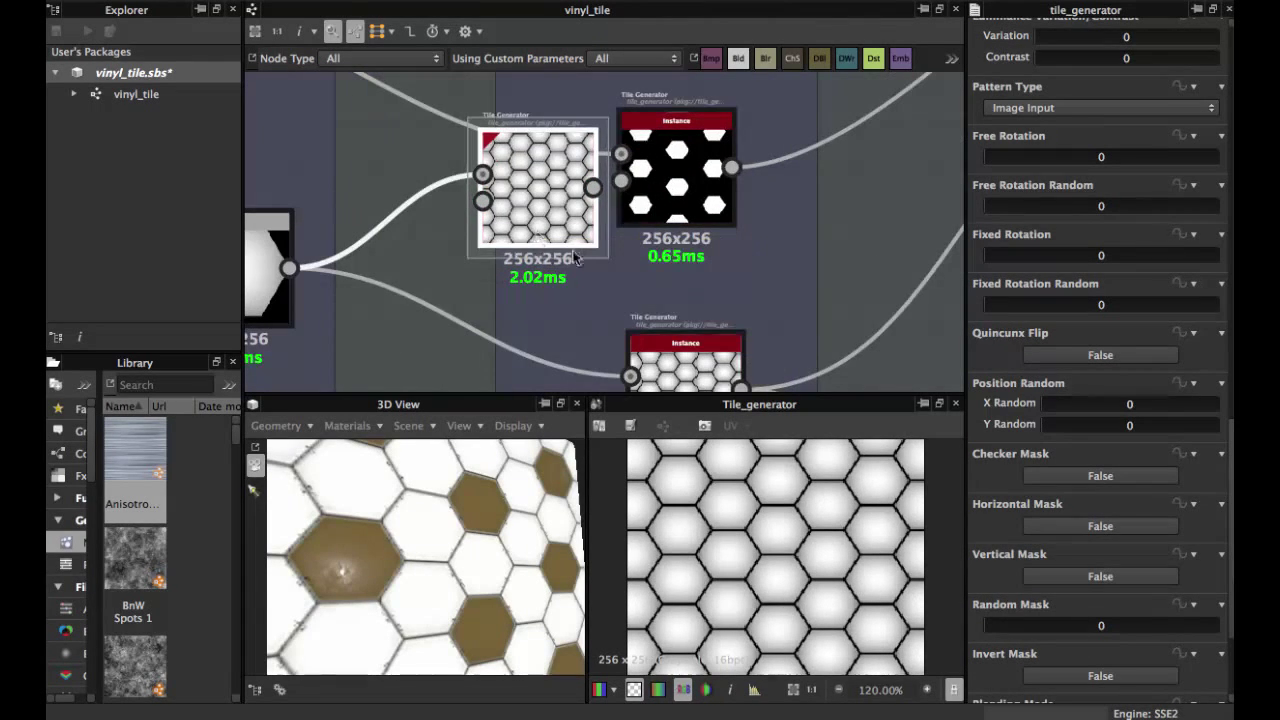
pyautogui.click(655, 183)
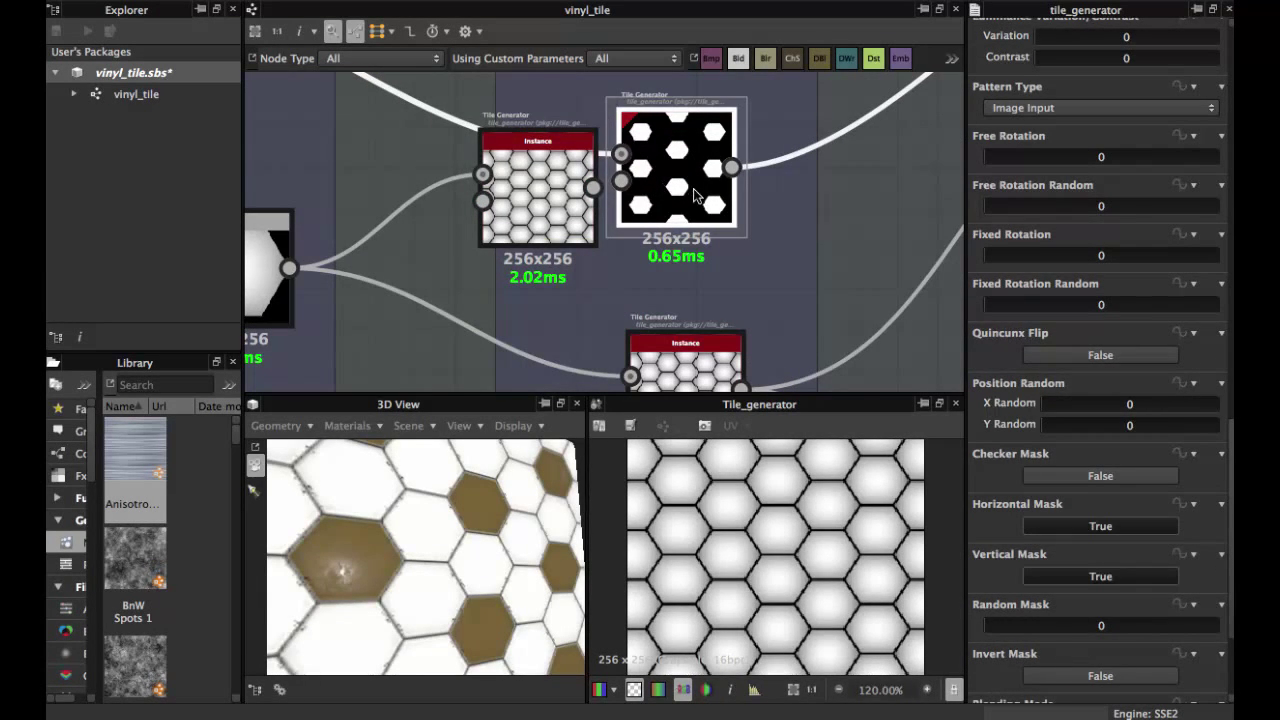
# - Move the Tile Generator copy farther from the sparse-hexagon generator and preview the sparse-hexagon output
pyautogui.moveTo(555, 200); pyautogui.dragTo(533, 200)
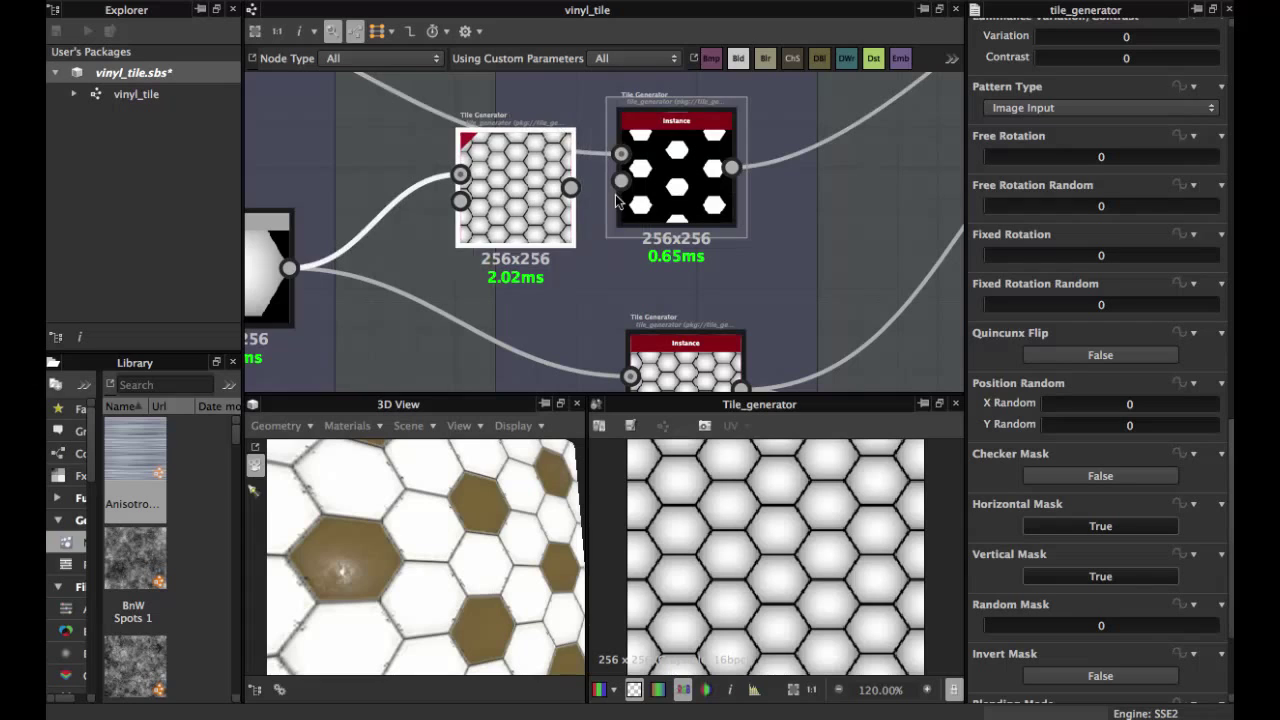
pyautogui.click(549, 198)
pyautogui.doubleClick(680, 178)
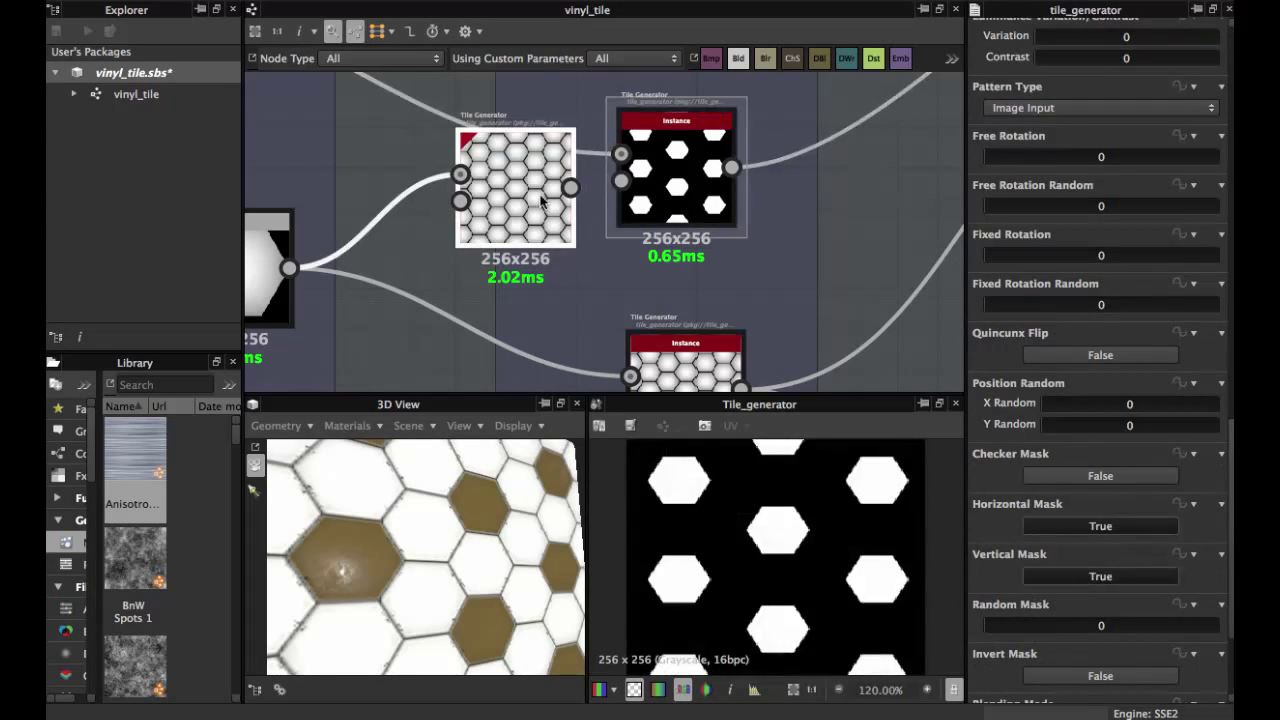
# - Preview the Tile Generator copy and examine its mask, rotation, interstice and offset parameters
pyautogui.click(541, 201)
pyautogui.scroll(-1, 1055, 415)
pyautogui.scroll(-2, 1055, 415)
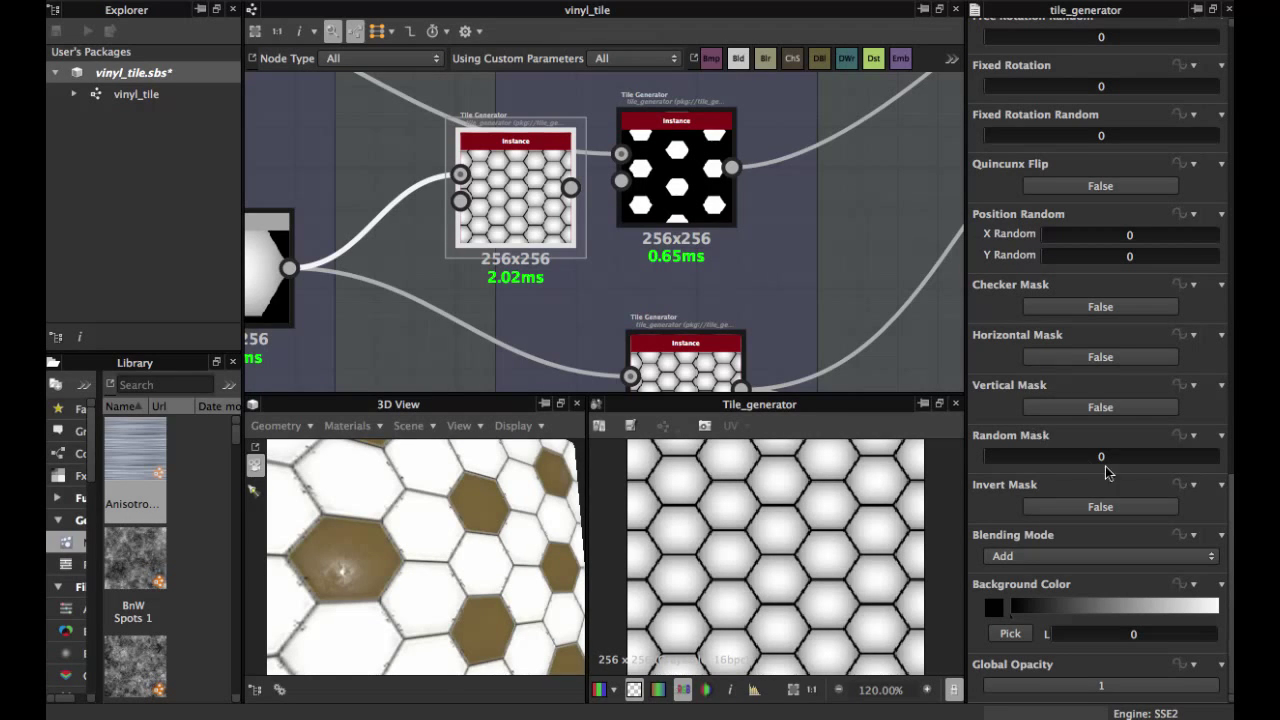
pyautogui.scroll(3, 1150, 484)
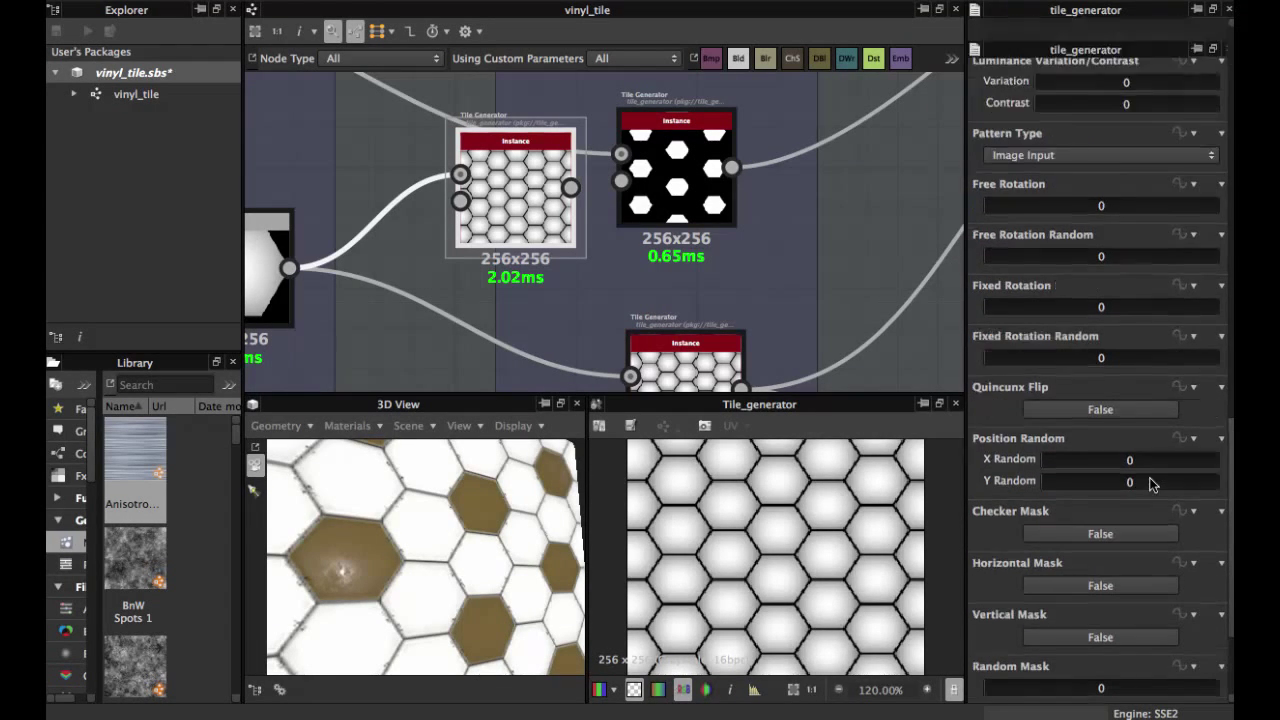
pyautogui.scroll(-3, 1150, 484)
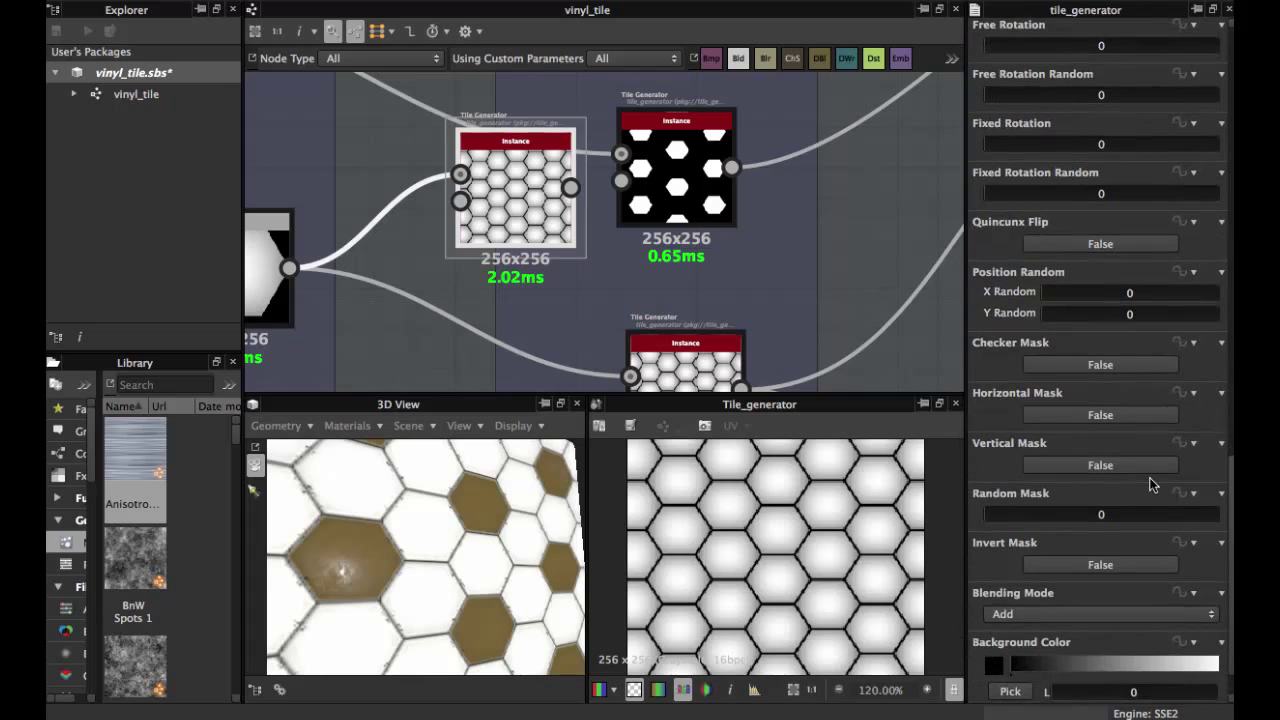
pyautogui.scroll(-1, 1150, 484)
pyautogui.scroll(7, 1150, 484)
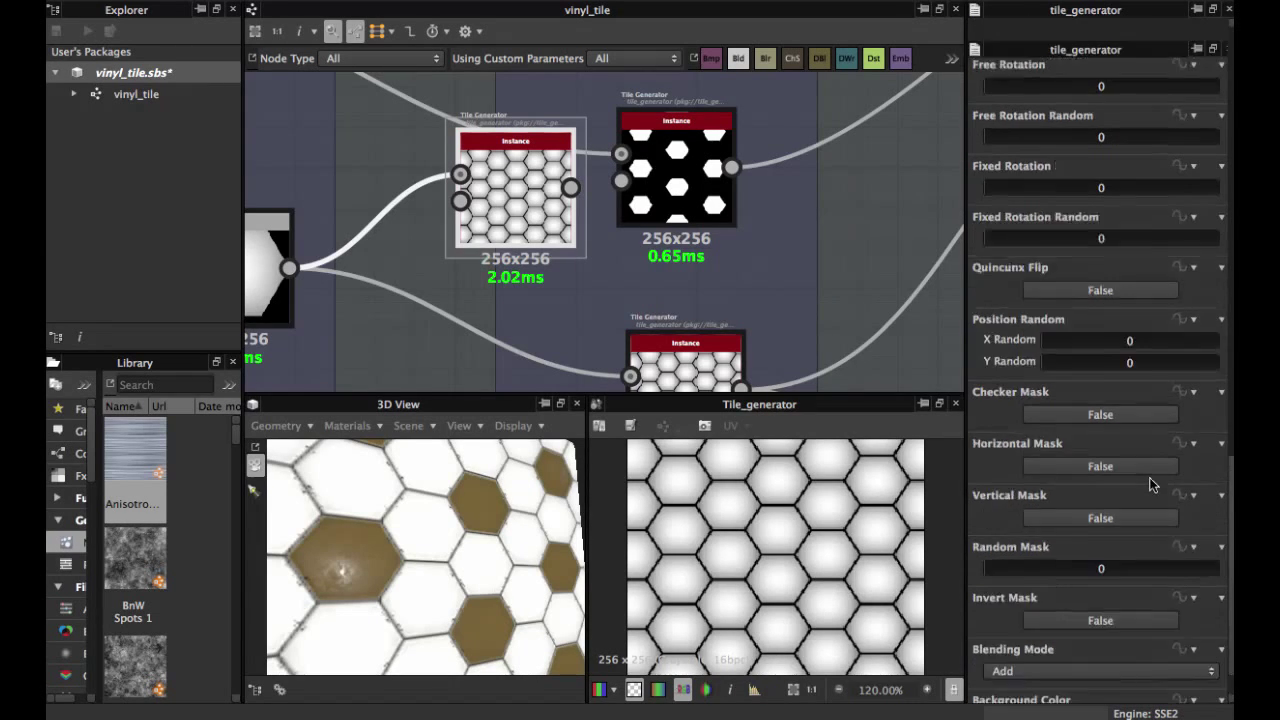
pyautogui.scroll(3, 1150, 484)
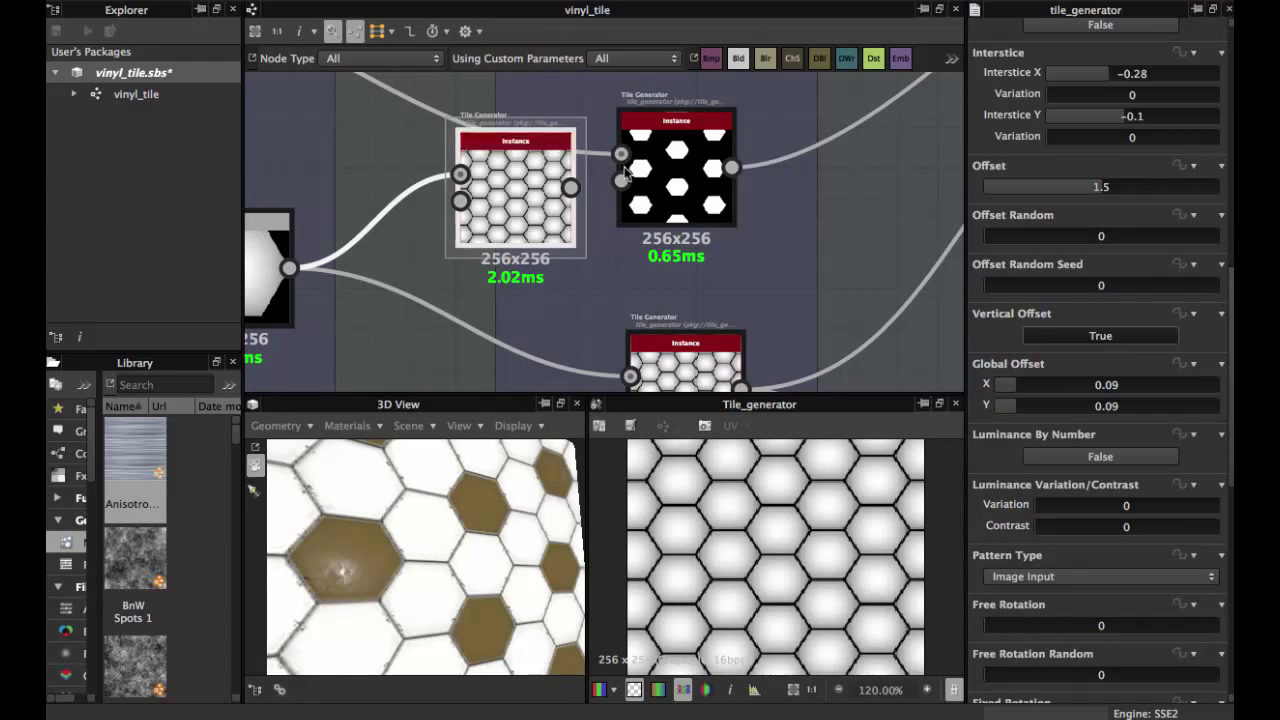
# - Preview the sparse-hexagon Tile Generator and check its Horizontal Mask and Vertical Mask settings
pyautogui.doubleClick(725, 228)
pyautogui.scroll(-1, 1073, 520)
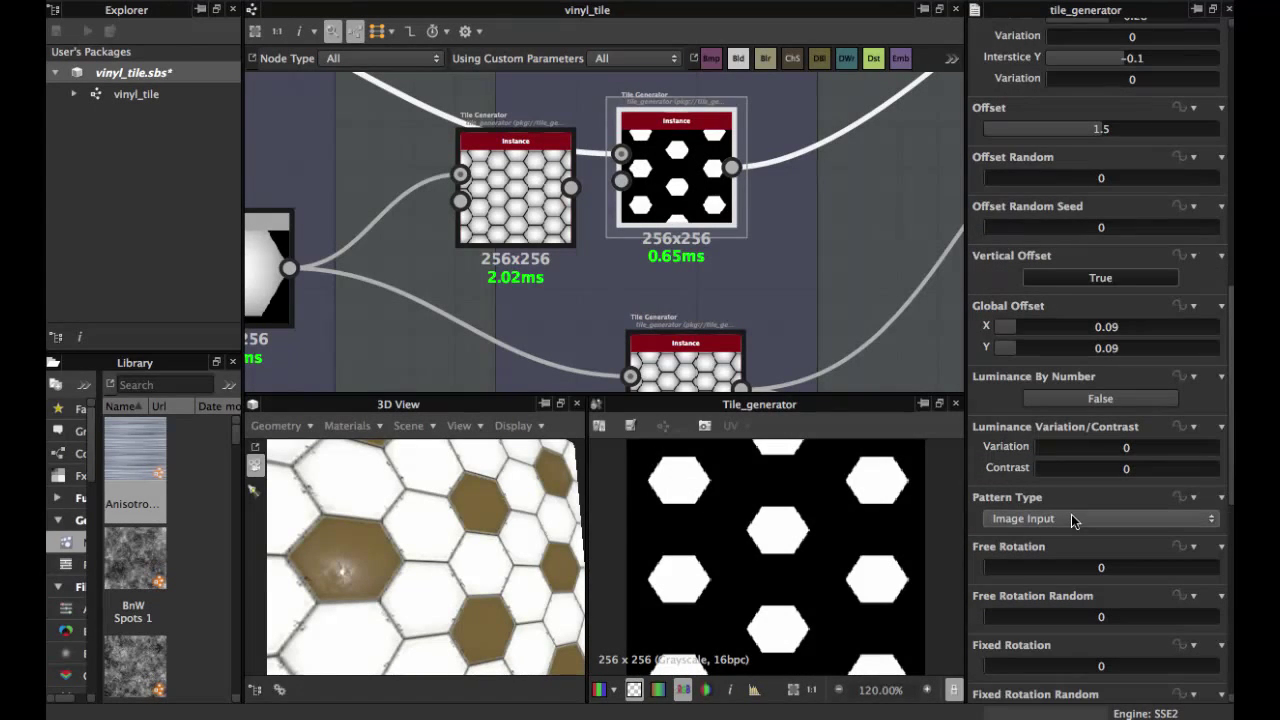
pyautogui.scroll(-4, 1078, 500)
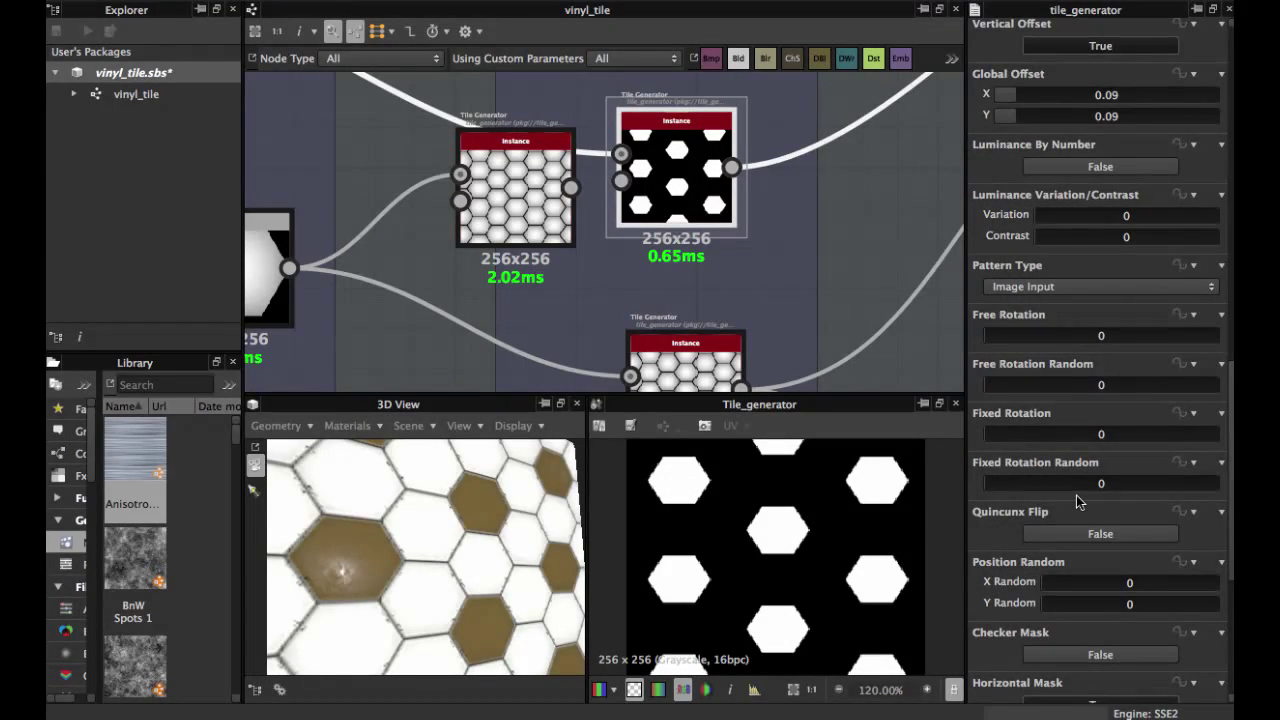
pyautogui.scroll(-3, 1078, 500)
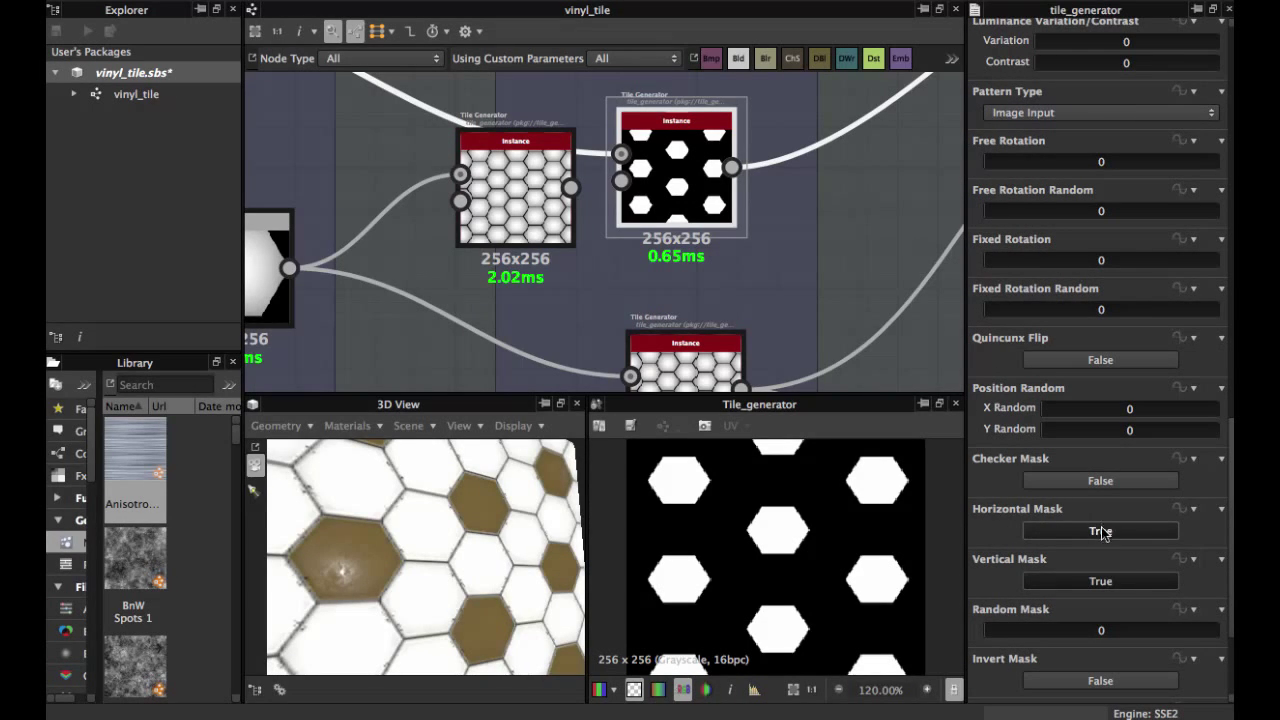
# - Set Horizontal Mask and Vertical Mask to True on the Tile Generator copy and inspect its output up close
pyautogui.click(545, 236)
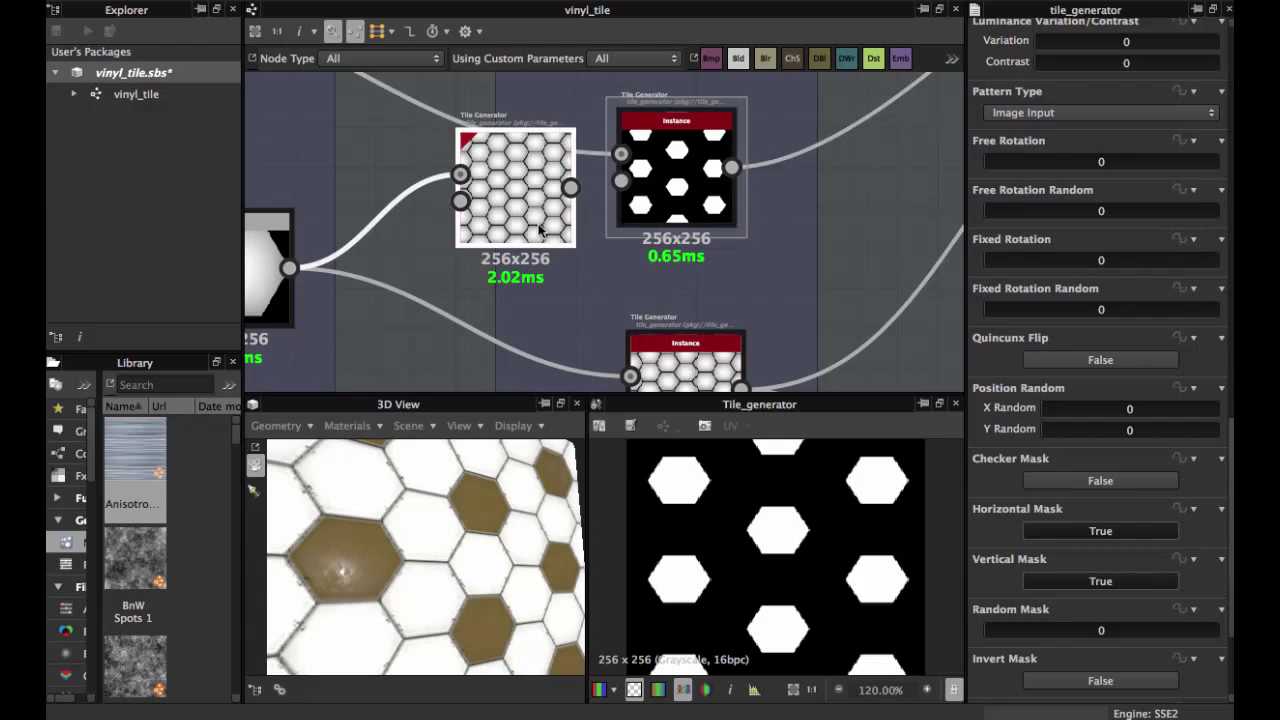
pyautogui.click(1092, 526)
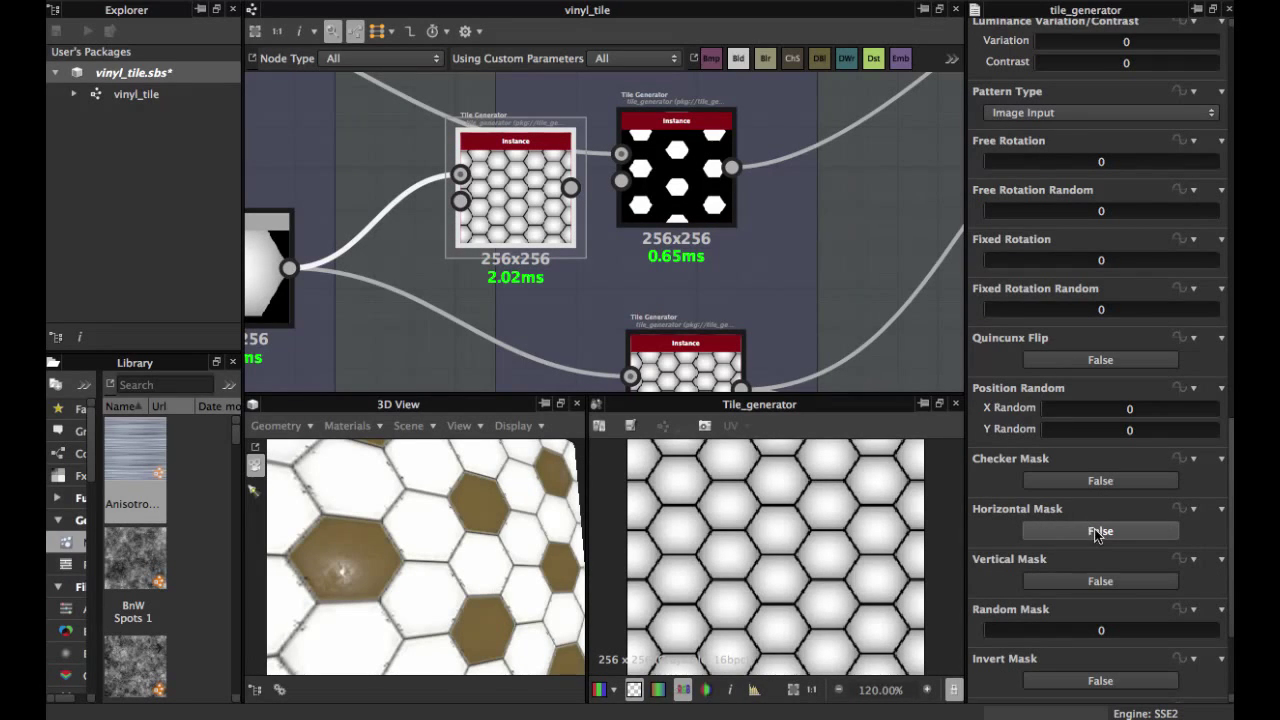
pyautogui.click(1098, 533)
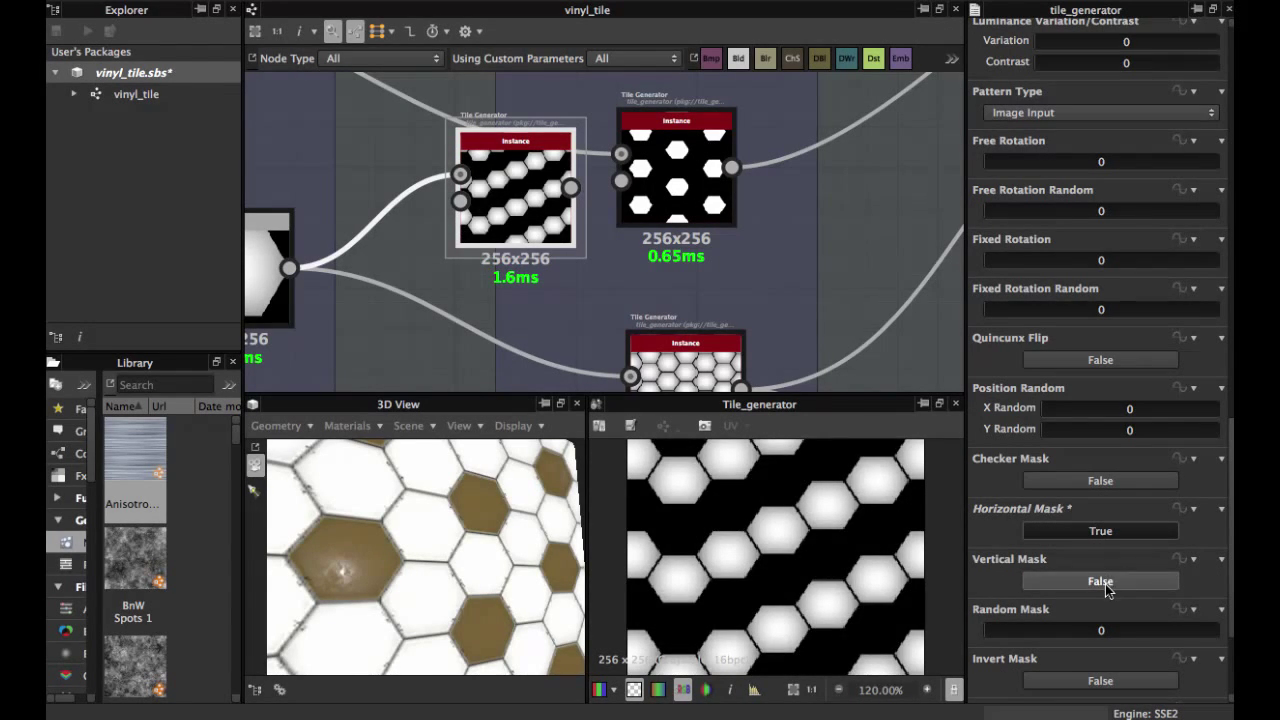
pyautogui.click(1106, 586)
pyautogui.scroll(2, 778, 547)
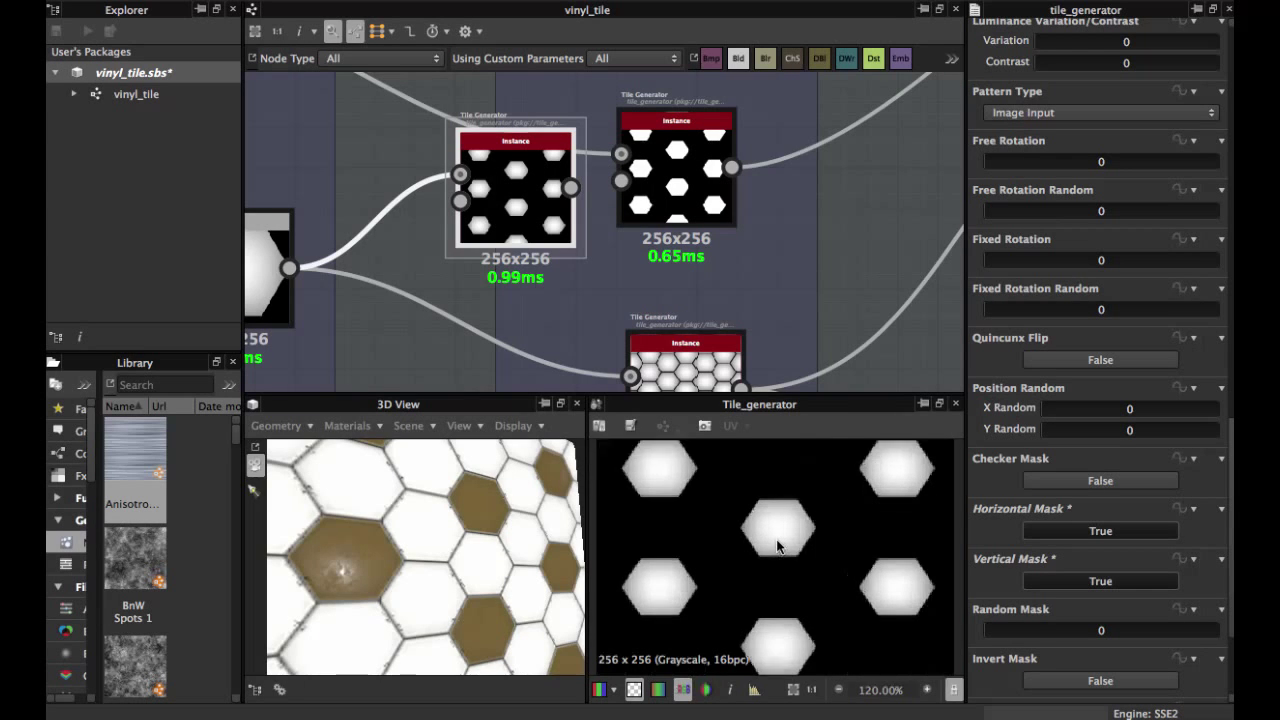
pyautogui.scroll(-2, 776, 242)
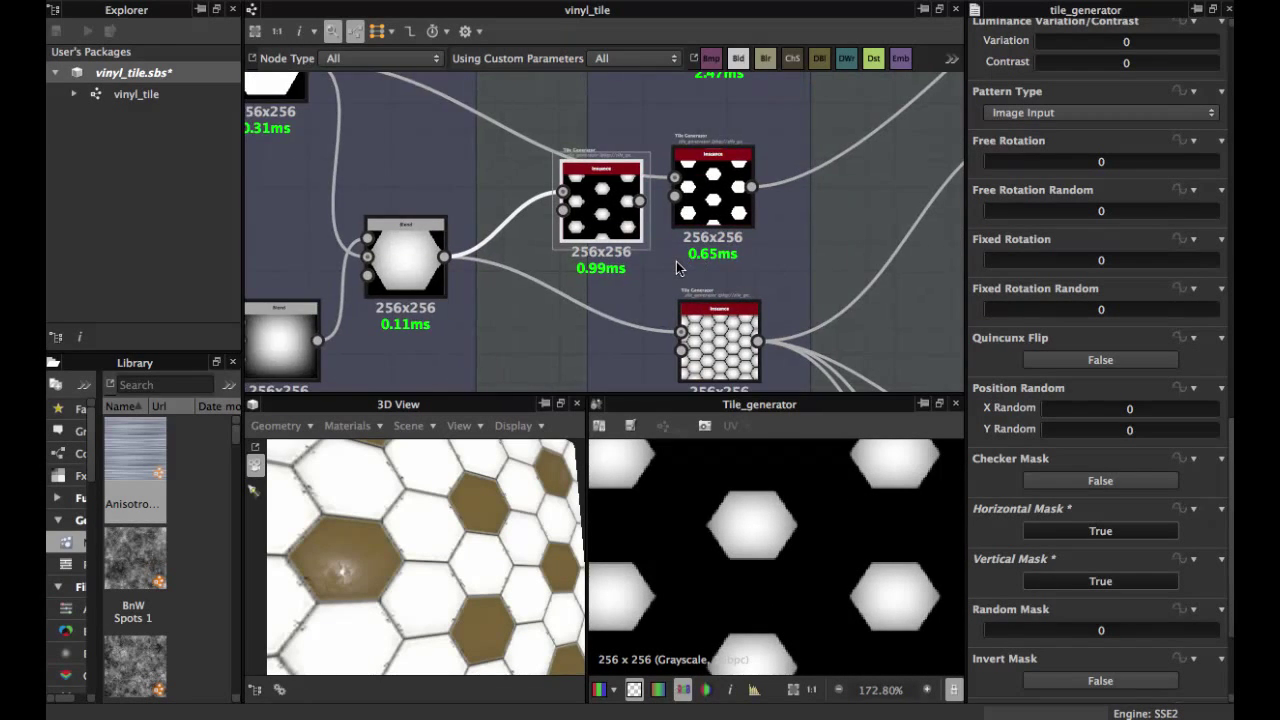
# - Preview the hexagon Blend that feeds the Tile Generator copy and examine its gradient shading
pyautogui.scroll(3, 676, 261)
pyautogui.moveTo(679, 239); pyautogui.dragTo(696, 293, button='middle')
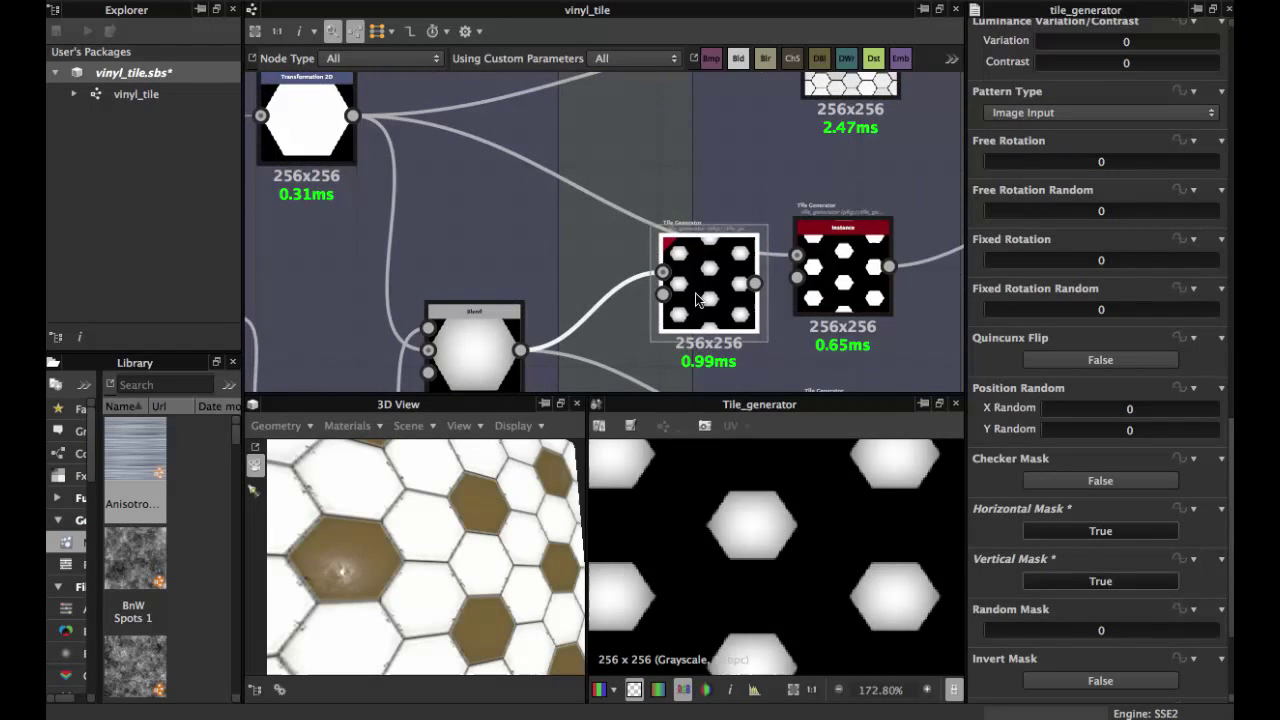
pyautogui.click(499, 345)
pyautogui.doubleClick(345, 131)
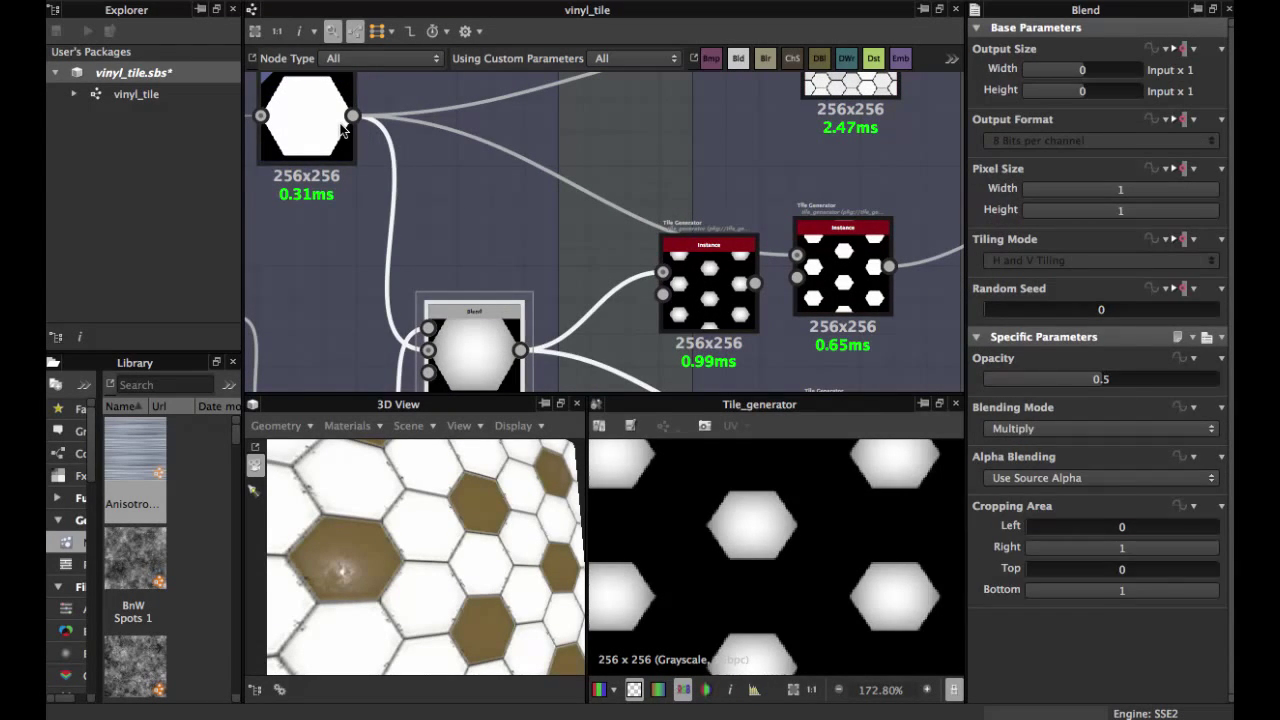
pyautogui.doubleClick(460, 350)
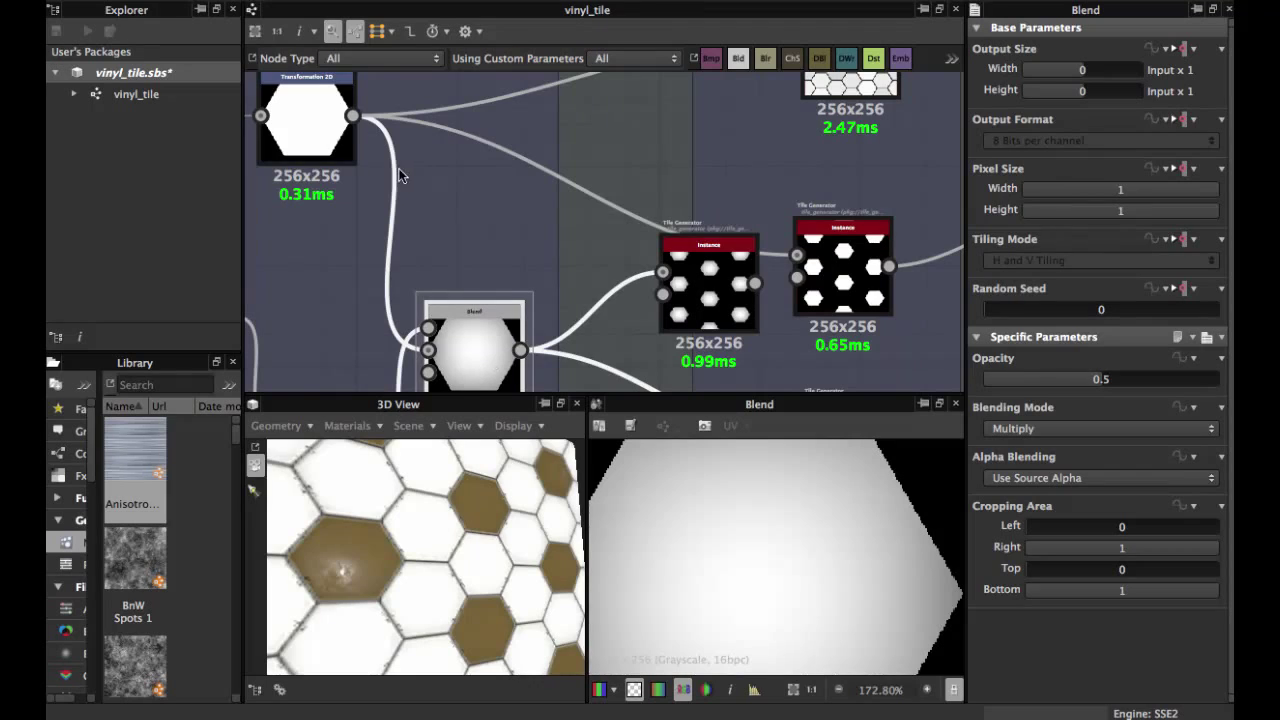
# - Feed the Tile Generator copy from the hexagon Transformation 2D instead of the Blend, and place it above the original to compare outputs
pyautogui.doubleClick(340, 126)
pyautogui.moveTo(353, 116)
pyautogui.mouseDown()
pyautogui.moveTo(649, 278)
pyautogui.moveTo(662, 272)
pyautogui.mouseUp()
pyautogui.doubleClick(697, 273)
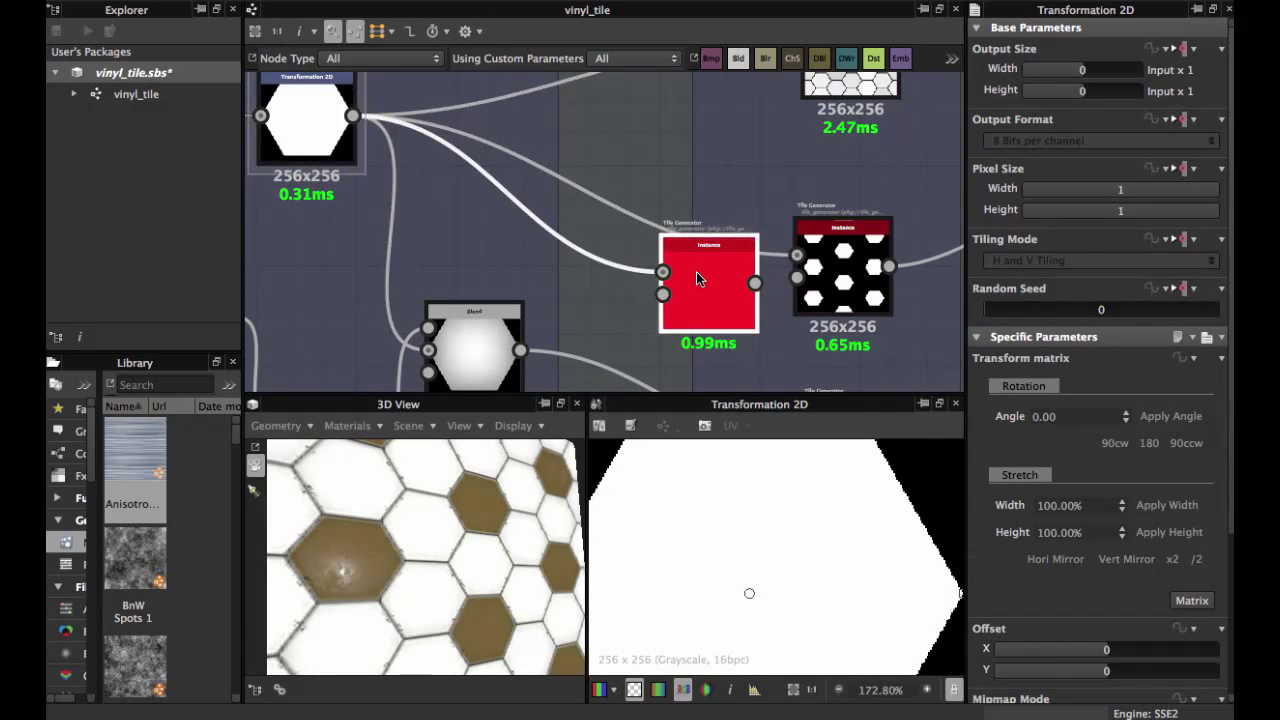
pyautogui.scroll(-1, 697, 273)
pyautogui.moveTo(697, 273); pyautogui.dragTo(629, 255, button='middle')
pyautogui.moveTo(638, 250); pyautogui.dragTo(650, 183)
pyautogui.scroll(2, 648, 187)
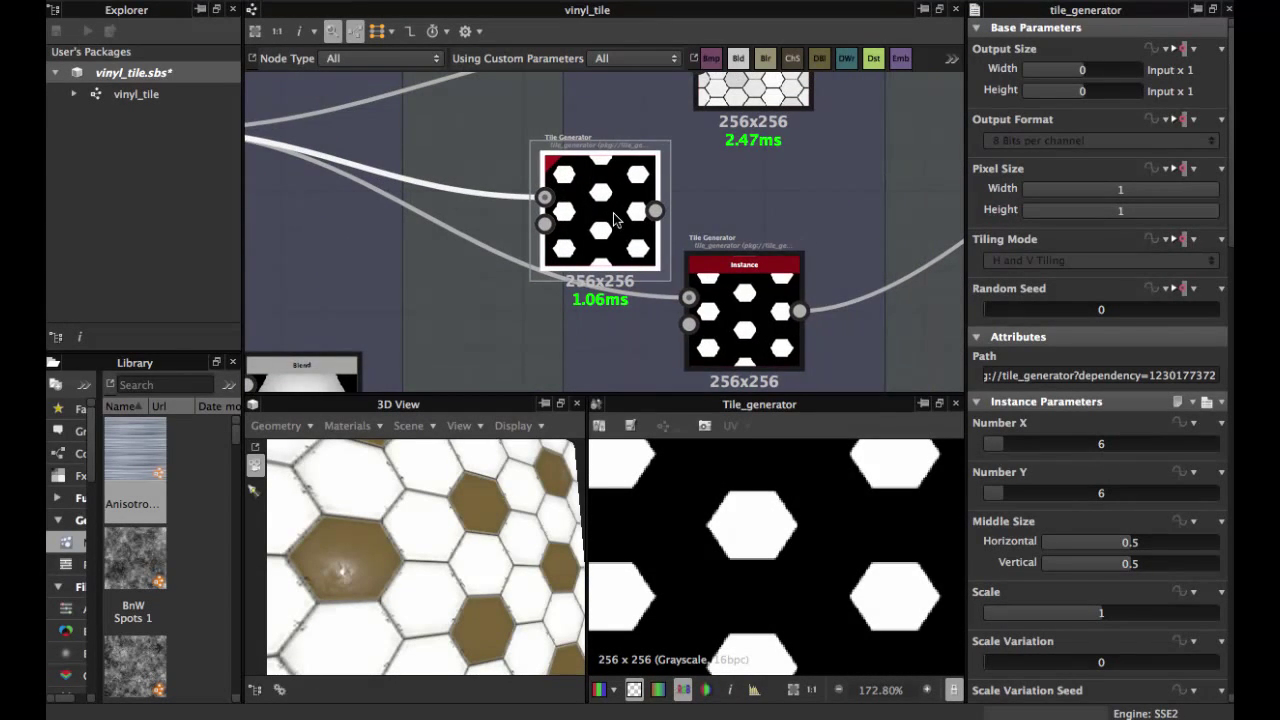
pyautogui.doubleClick(744, 323)
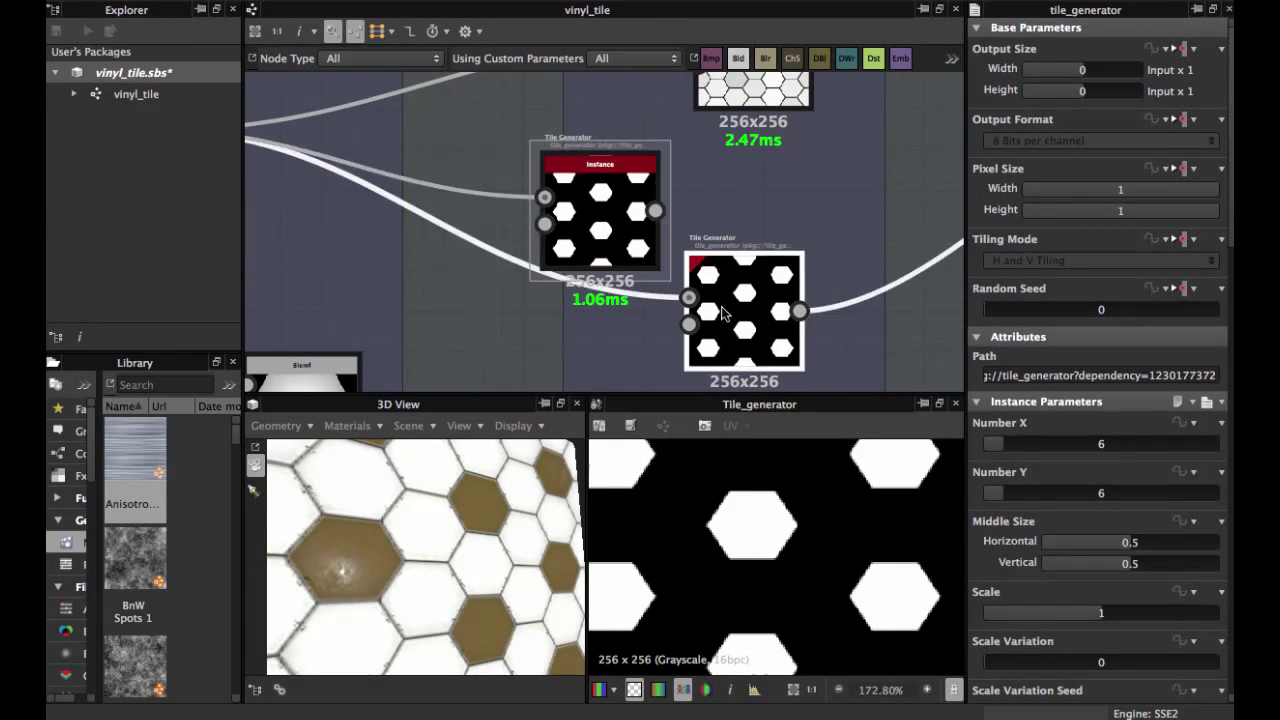
# - Delete the Tile Generator copy, leaving only the original sparse-hexagon generator
pyautogui.click(581, 233)
pyautogui.press('Delete')
pyautogui.scroll(-2, 580, 233)
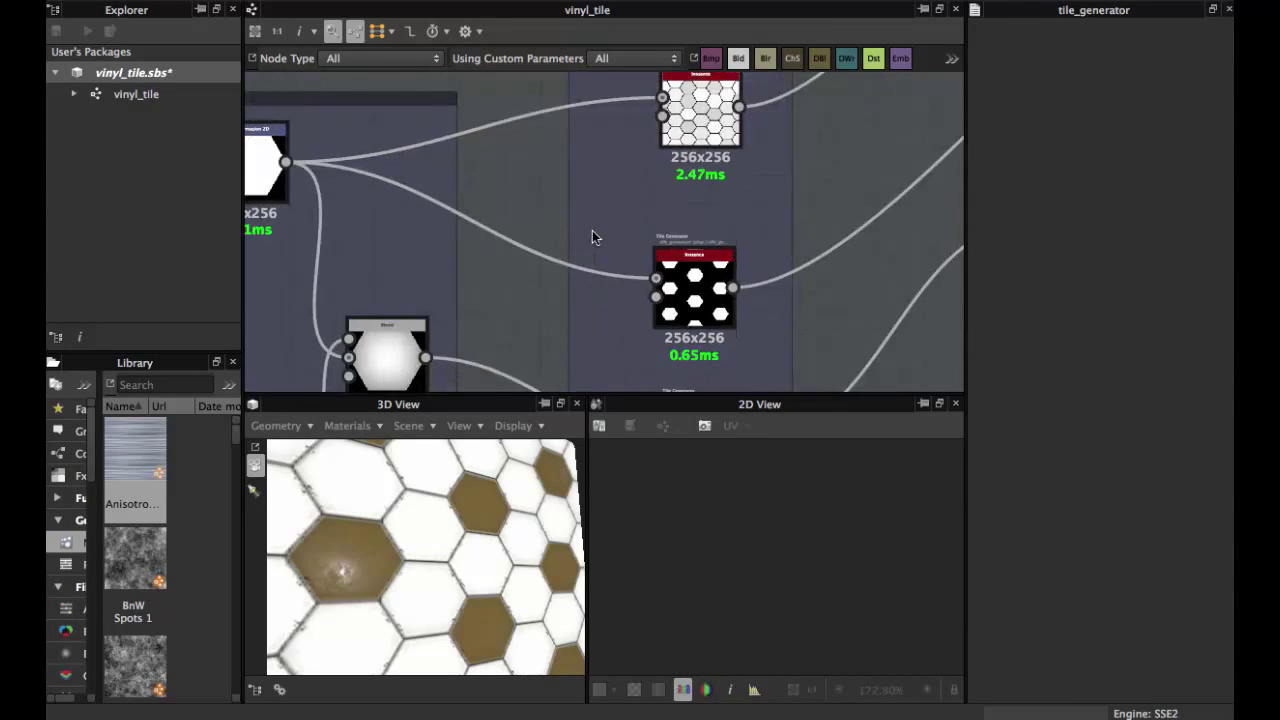
pyautogui.moveTo(592, 230); pyautogui.dragTo(622, 250, button='middle')
pyautogui.scroll(2, 627, 222)
pyautogui.scroll(-2, 625, 248)
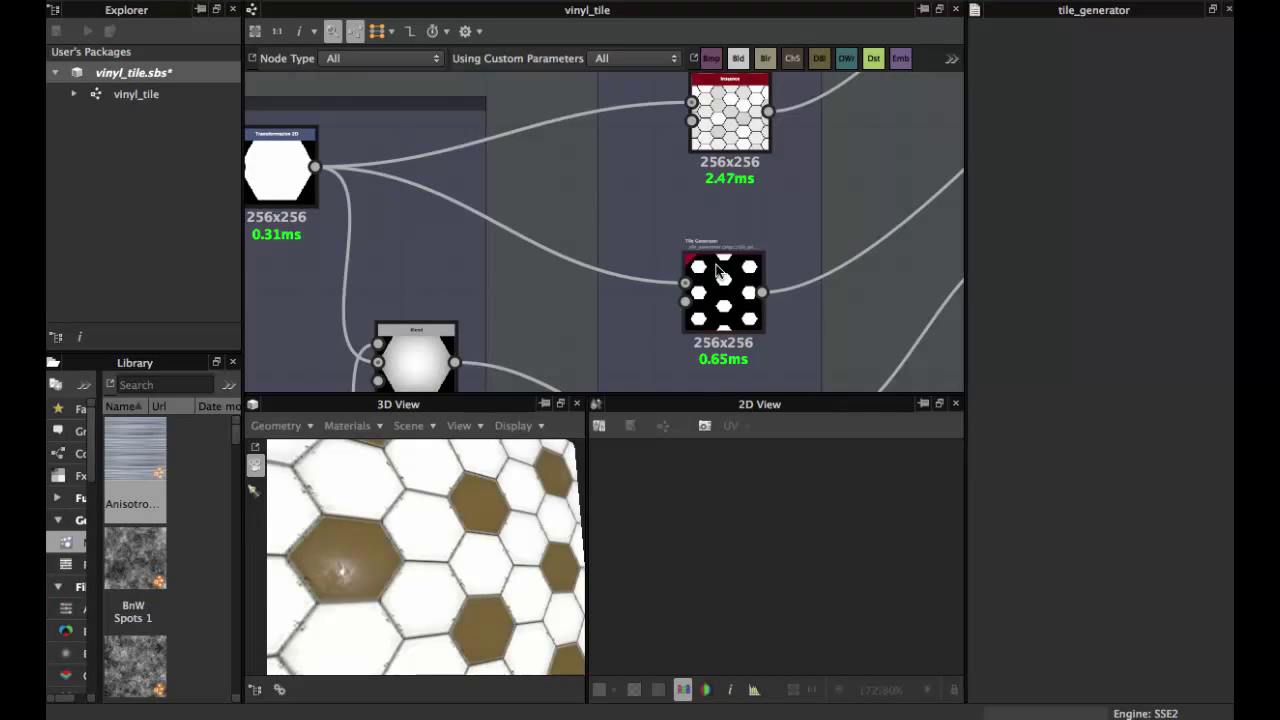
# - Preview the sparse-hexagon, shaded-hexagon and varied-grey Tile Generators in turn to compare their patterns
pyautogui.click(716, 265)
pyautogui.doubleClick(715, 272)
pyautogui.moveTo(722, 228); pyautogui.dragTo(728, 252, button='middle')
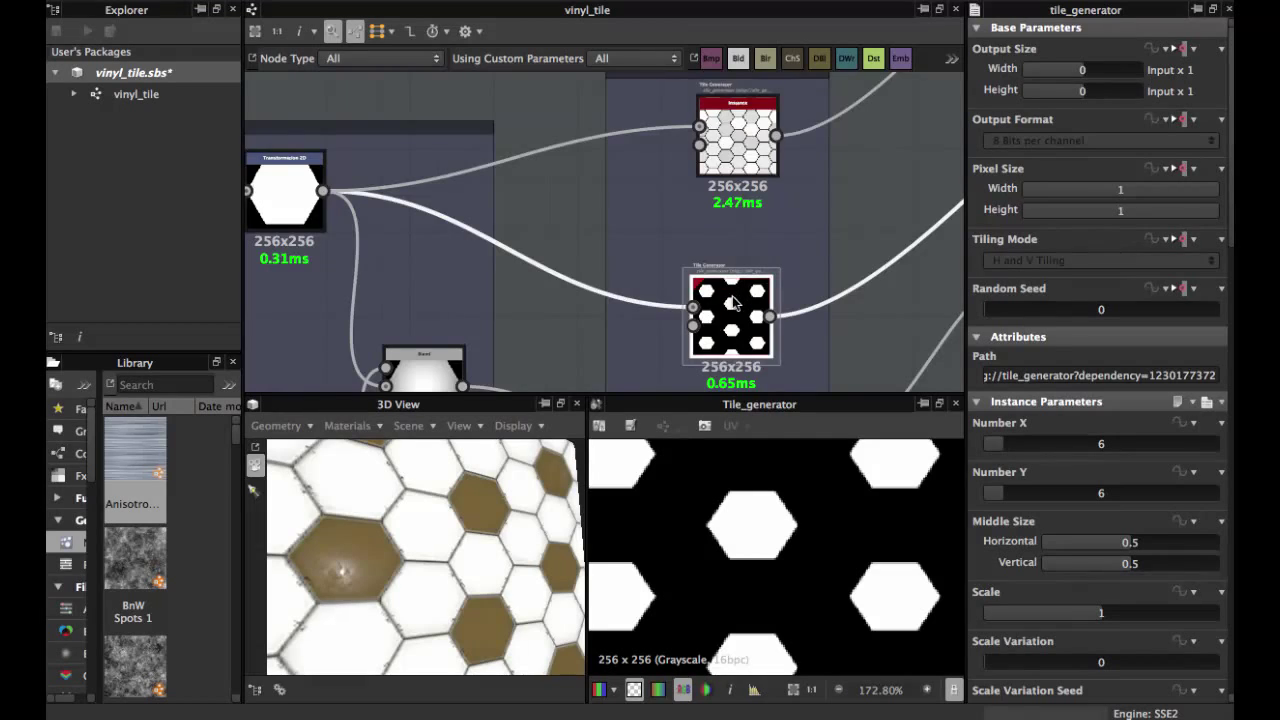
pyautogui.moveTo(708, 350); pyautogui.dragTo(702, 170, button='middle')
pyautogui.doubleClick(722, 303)
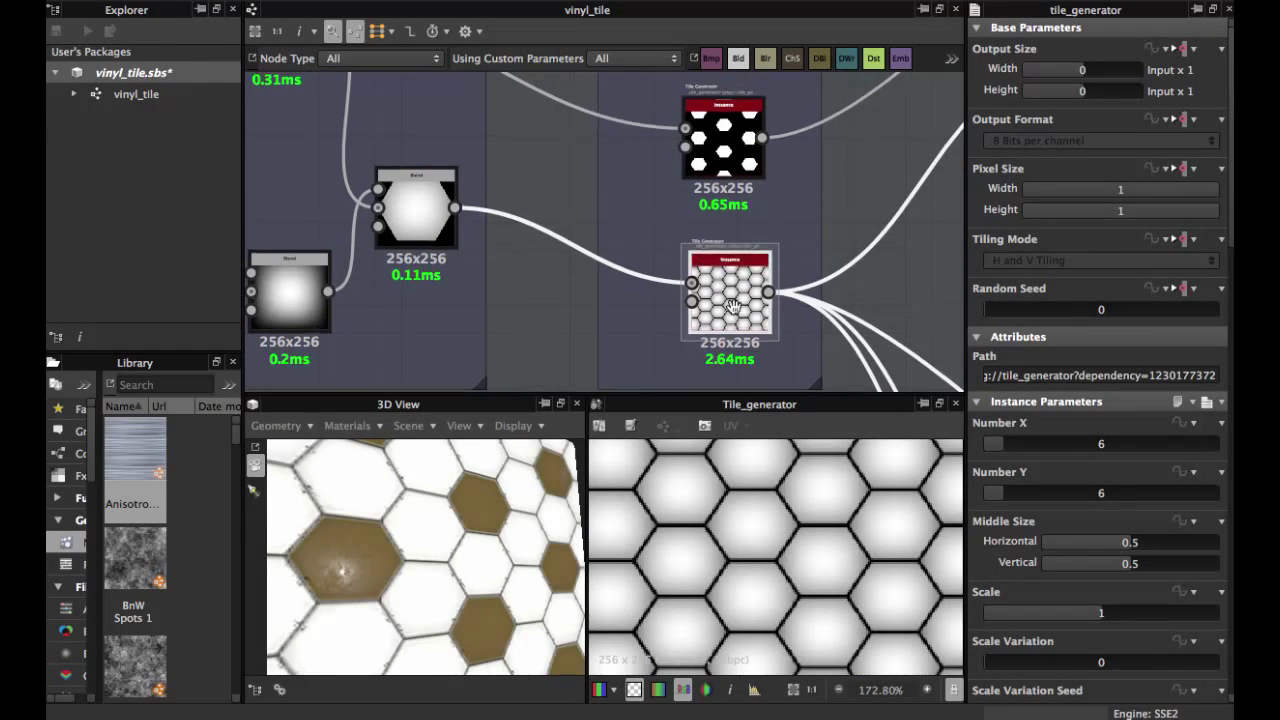
pyautogui.moveTo(720, 95); pyautogui.dragTo(660, 164, button='middle')
pyautogui.click(692, 237)
pyautogui.doubleClick(692, 237)
pyautogui.scroll(-3, 692, 237)
pyautogui.moveTo(568, 140); pyautogui.dragTo(572, 184, button='middle')
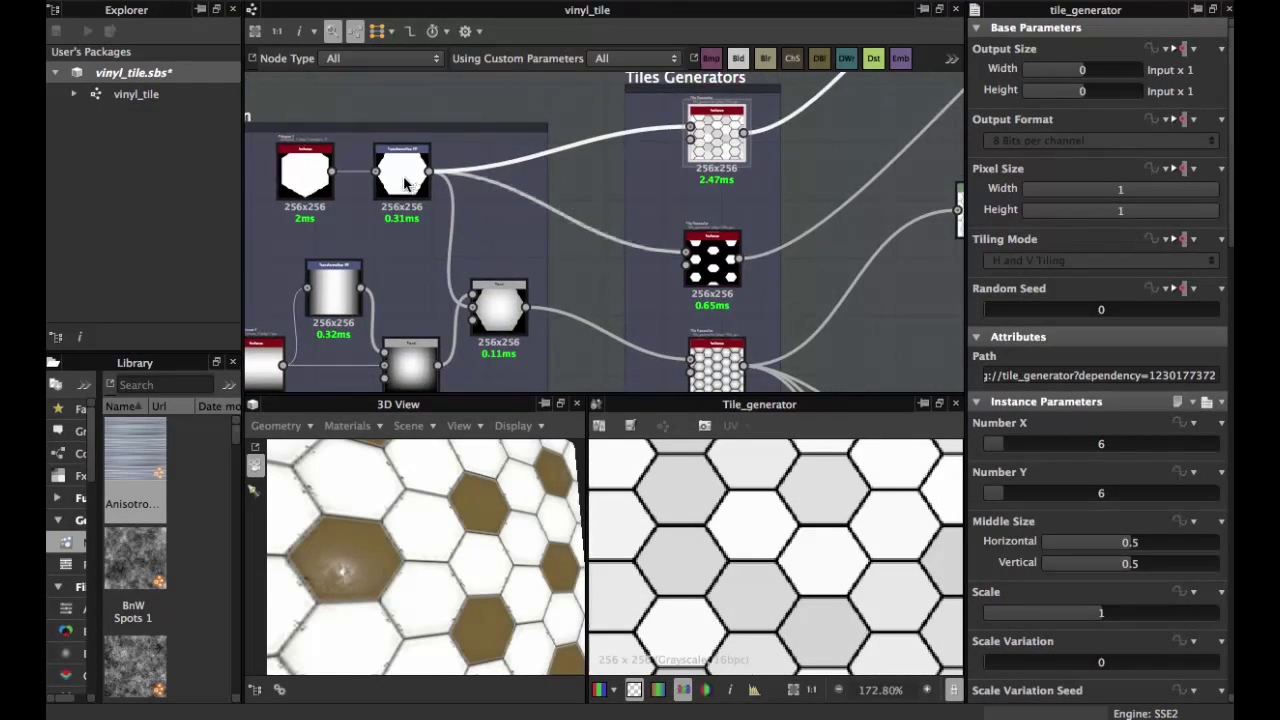
# - Preview the hexagon Transformation 2D in the Pattern frame and trace its connection to the varied-grey Tile Generator
pyautogui.scroll(3, 411, 177)
pyautogui.scroll(-5, 451, 187)
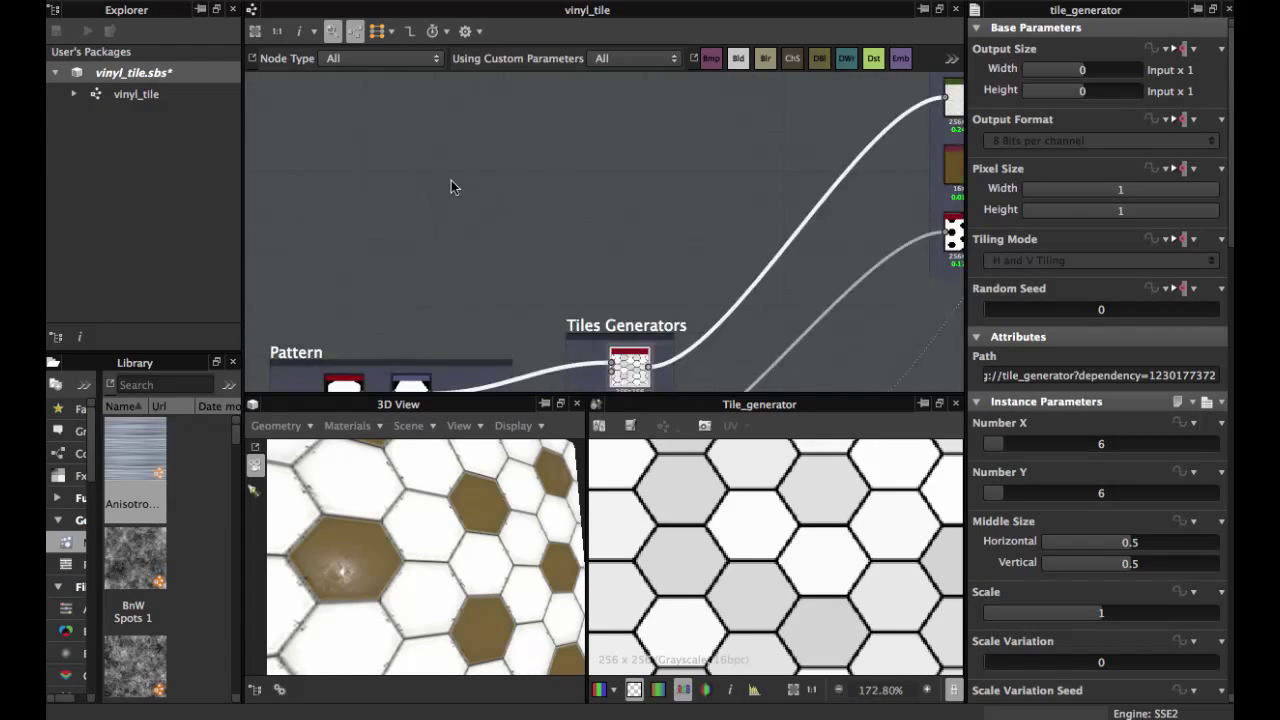
pyautogui.press('f')
pyautogui.scroll(-3, 483, 183)
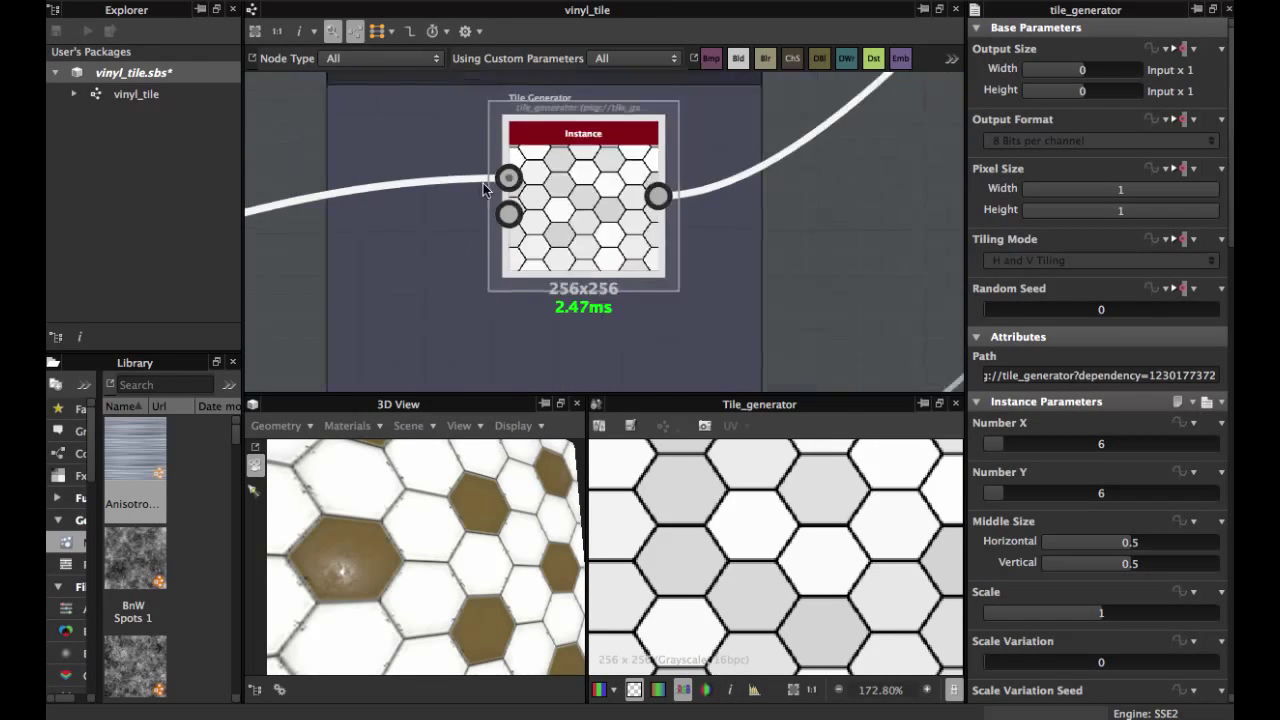
pyautogui.moveTo(386, 216); pyautogui.dragTo(685, 212, button='middle')
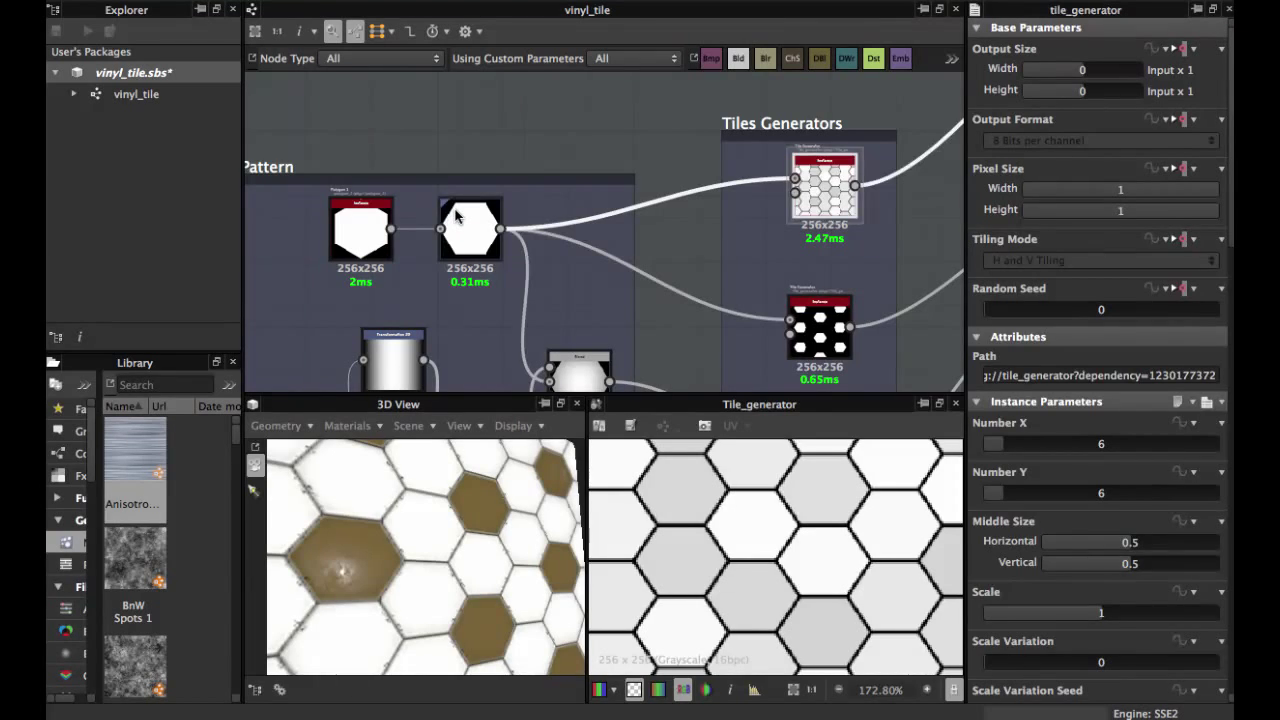
pyautogui.doubleClick(455, 212)
pyautogui.scroll(2, 468, 216)
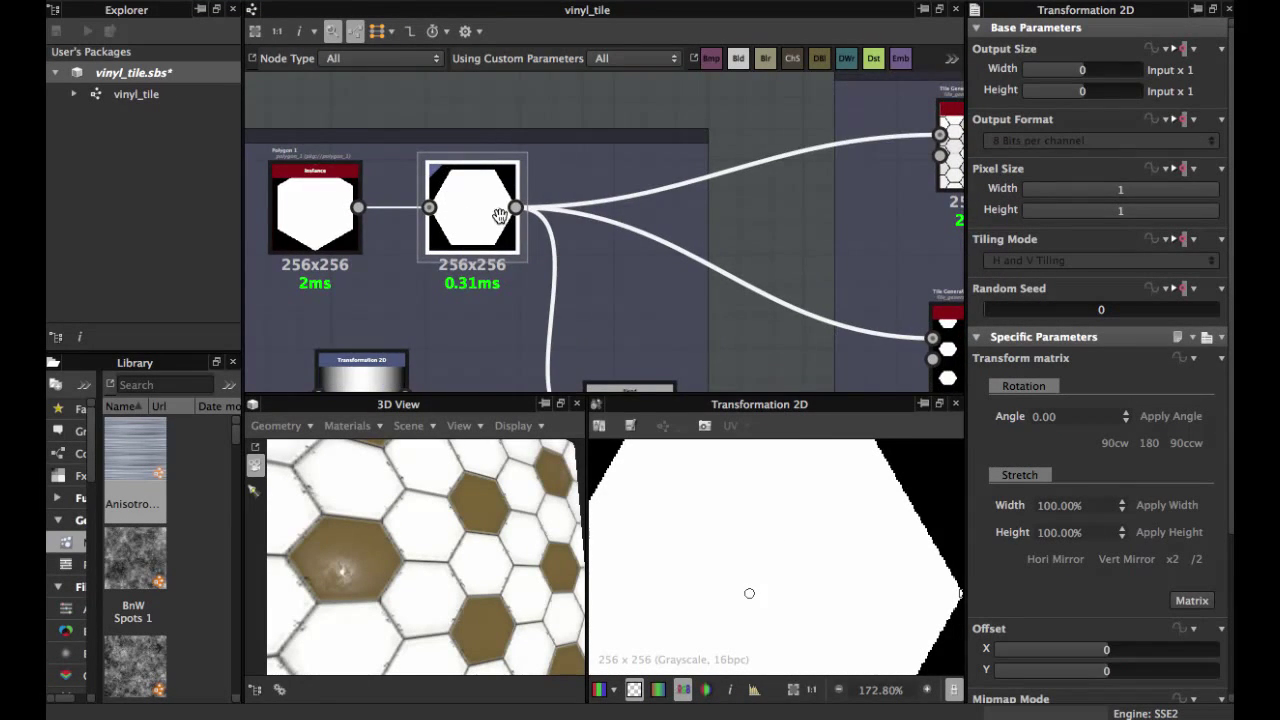
pyautogui.moveTo(500, 216); pyautogui.dragTo(345, 292, button='middle')
pyautogui.scroll(-1, 546, 220)
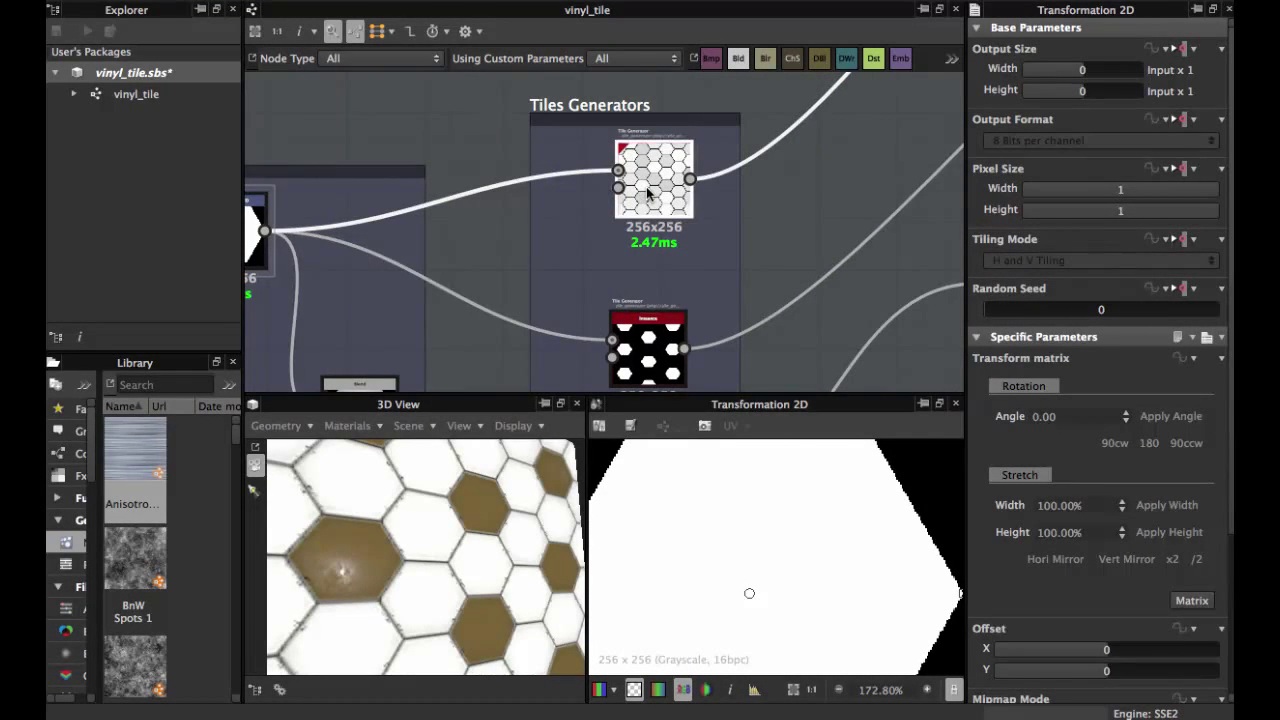
# - Review the varied-grey Tile Generator's parameters, focusing on its Luminance Variation/Contrast settings
pyautogui.click(648, 193)
pyautogui.scroll(-3, 1108, 440)
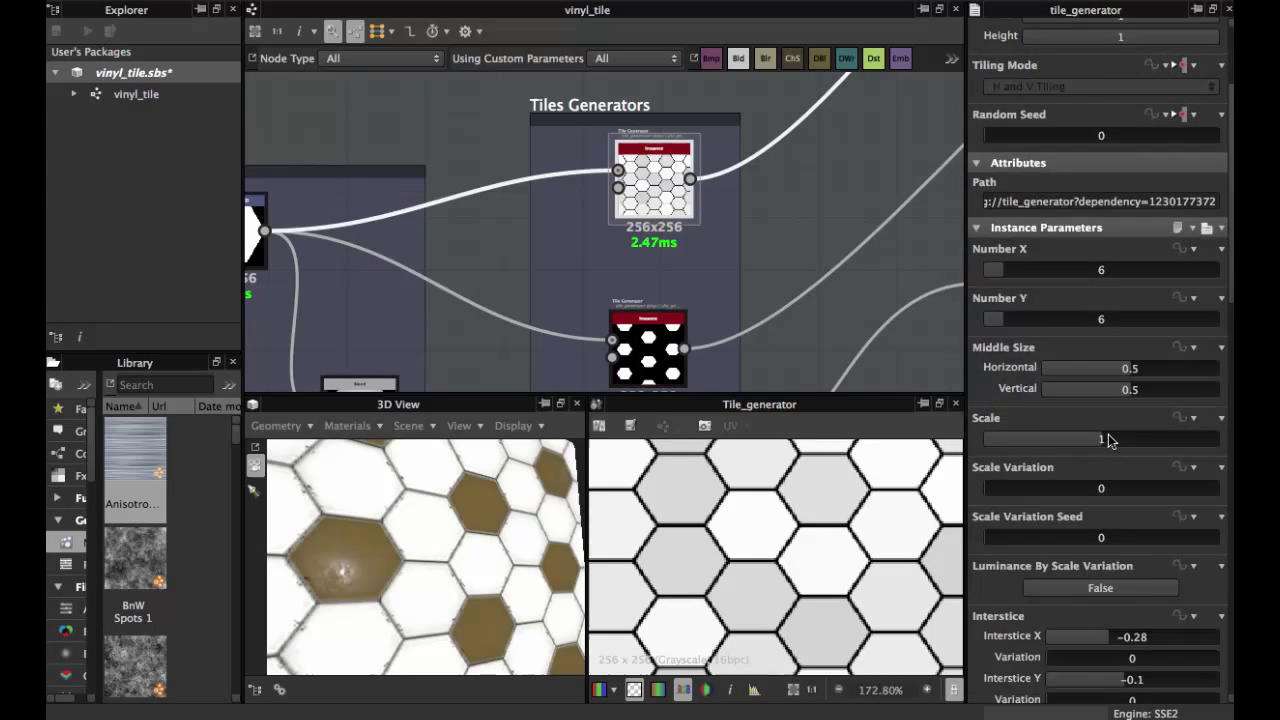
pyautogui.scroll(-10, 1108, 440)
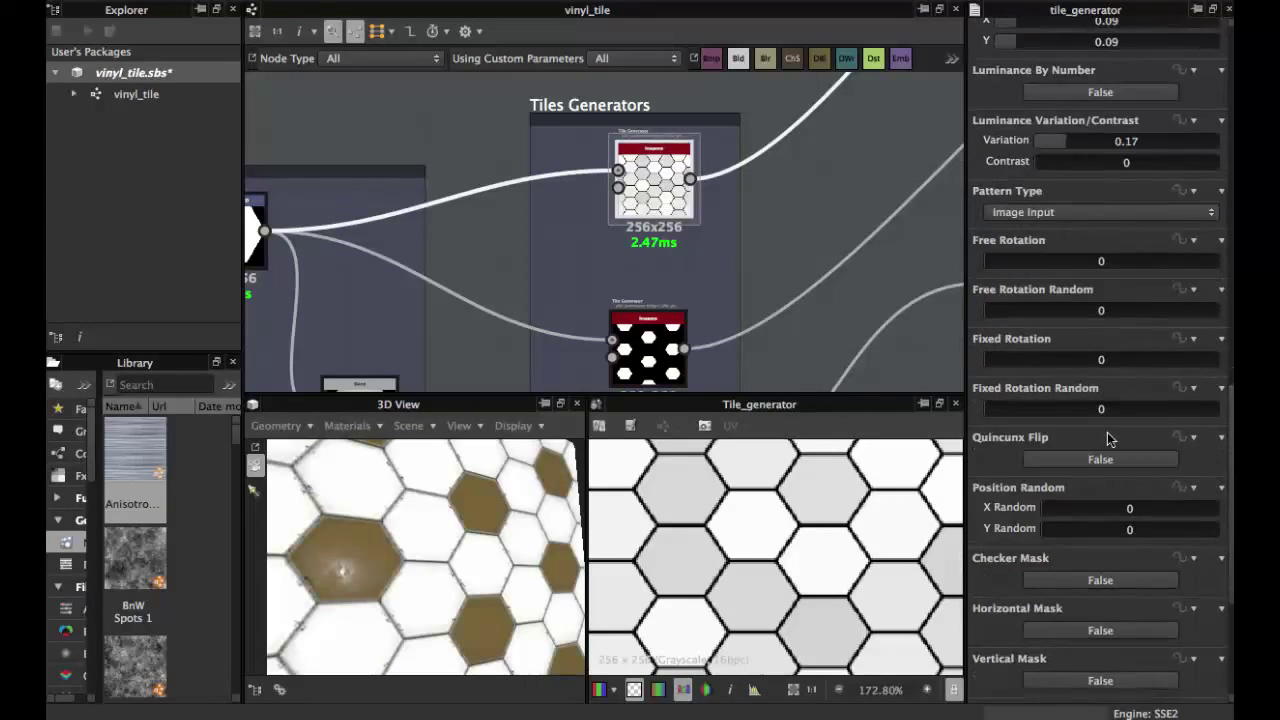
pyautogui.scroll(-5, 1108, 438)
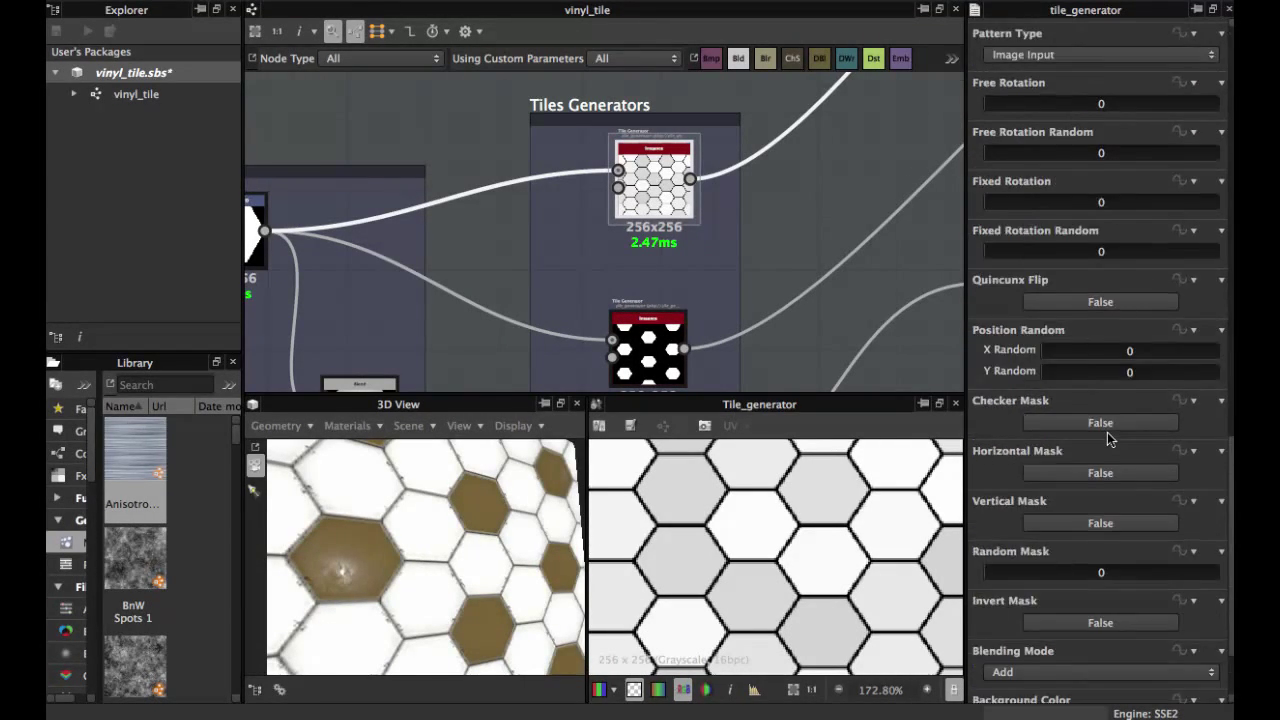
pyautogui.scroll(8, 1107, 432)
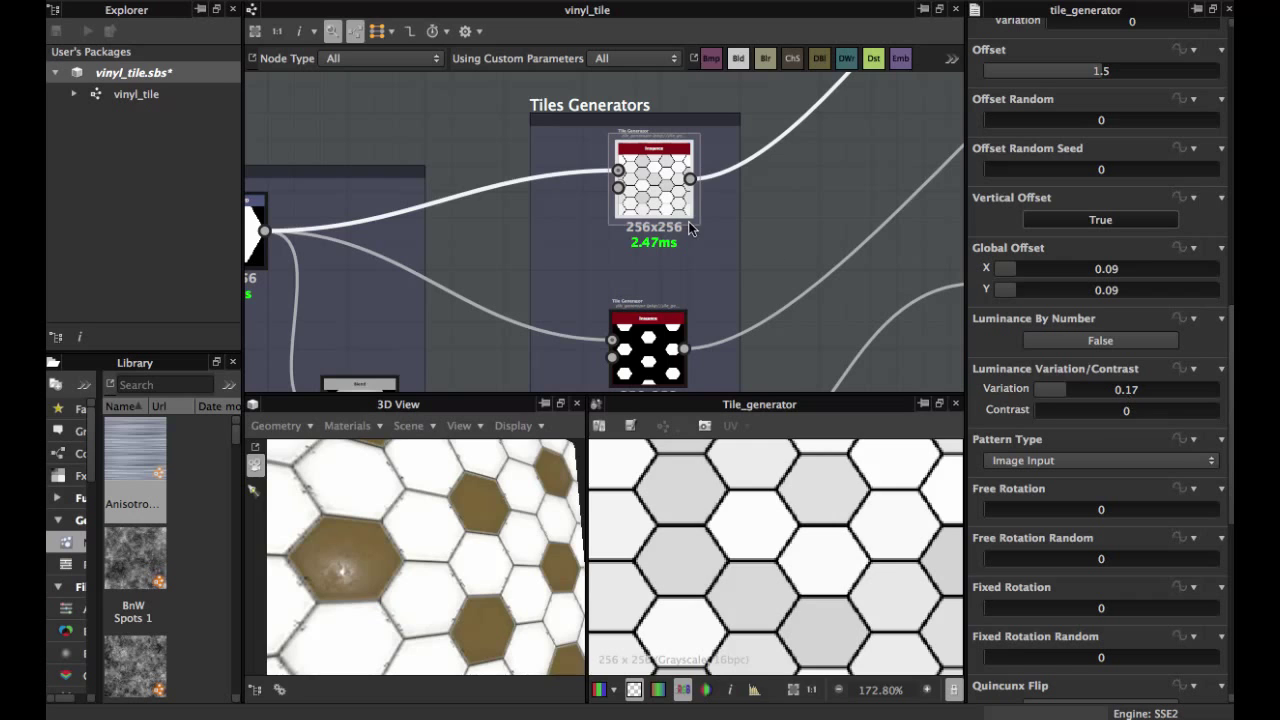
# - Preview the shaded-hexagon Tile Generator fed by the Pattern frame's final Blend node
pyautogui.scroll(-5, 686, 261)
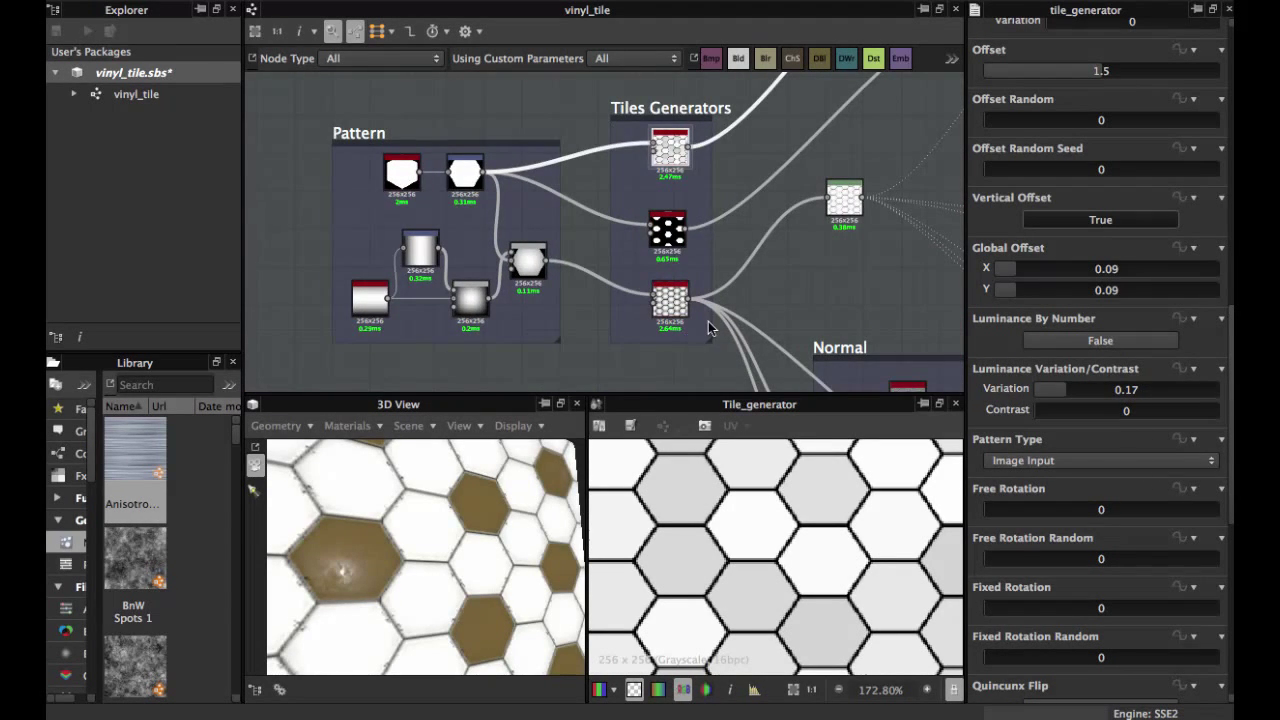
pyautogui.scroll(3, 708, 321)
pyautogui.moveTo(631, 191); pyautogui.dragTo(740, 230, button='middle')
pyautogui.scroll(-3, 674, 257)
pyautogui.scroll(3, 677, 259)
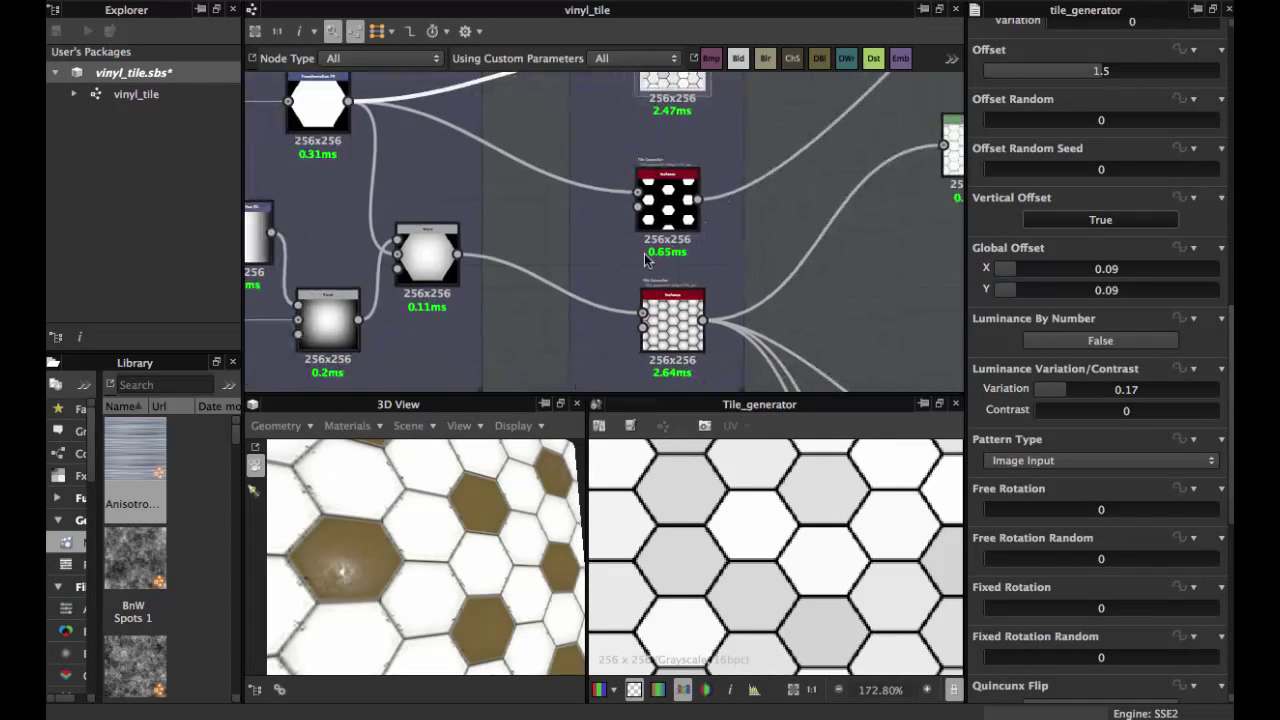
pyautogui.click(457, 265)
pyautogui.click(695, 320)
pyautogui.scroll(-2, 705, 320)
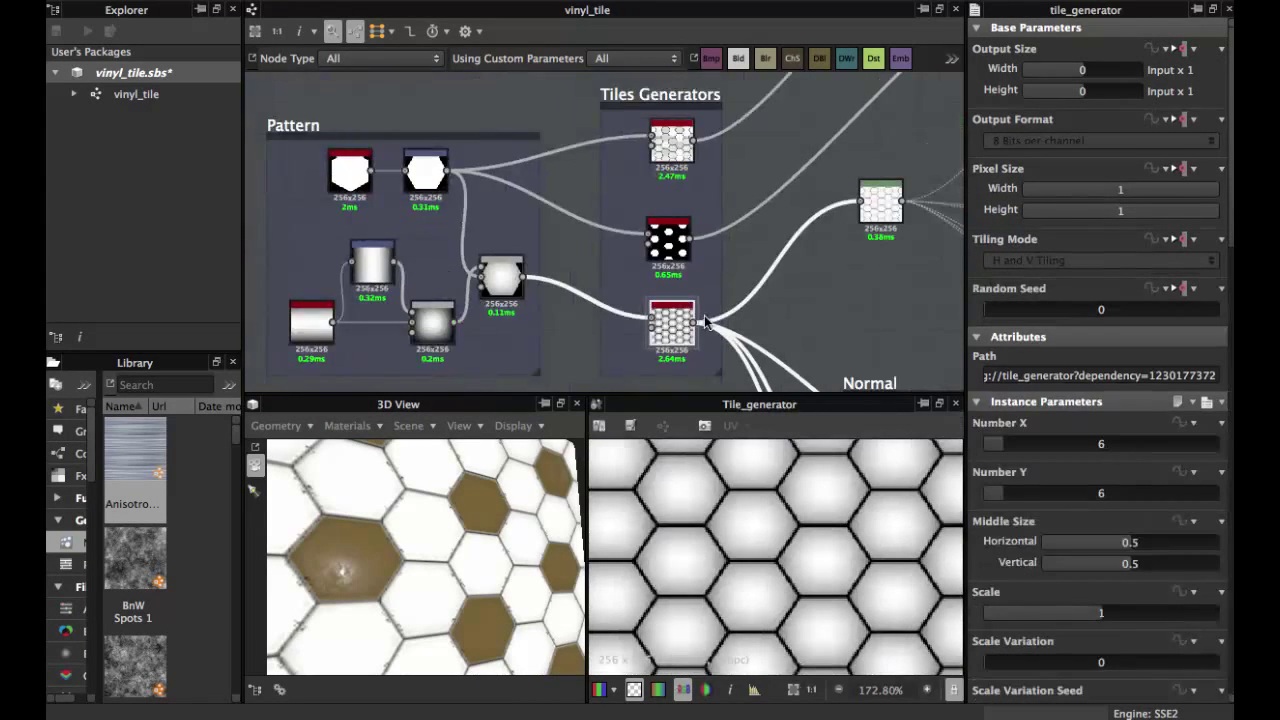
# - Shift the Levels node slightly down toward the shaded-hexagon Tile Generator and preview its output
pyautogui.moveTo(705, 322); pyautogui.dragTo(613, 288, button='middle')
pyautogui.moveTo(712, 250); pyautogui.dragTo(715, 379, button='middle')
pyautogui.moveTo(651, 237); pyautogui.dragTo(647, 272, button='middle')
pyautogui.moveTo(662, 202); pyautogui.dragTo(648, 240)
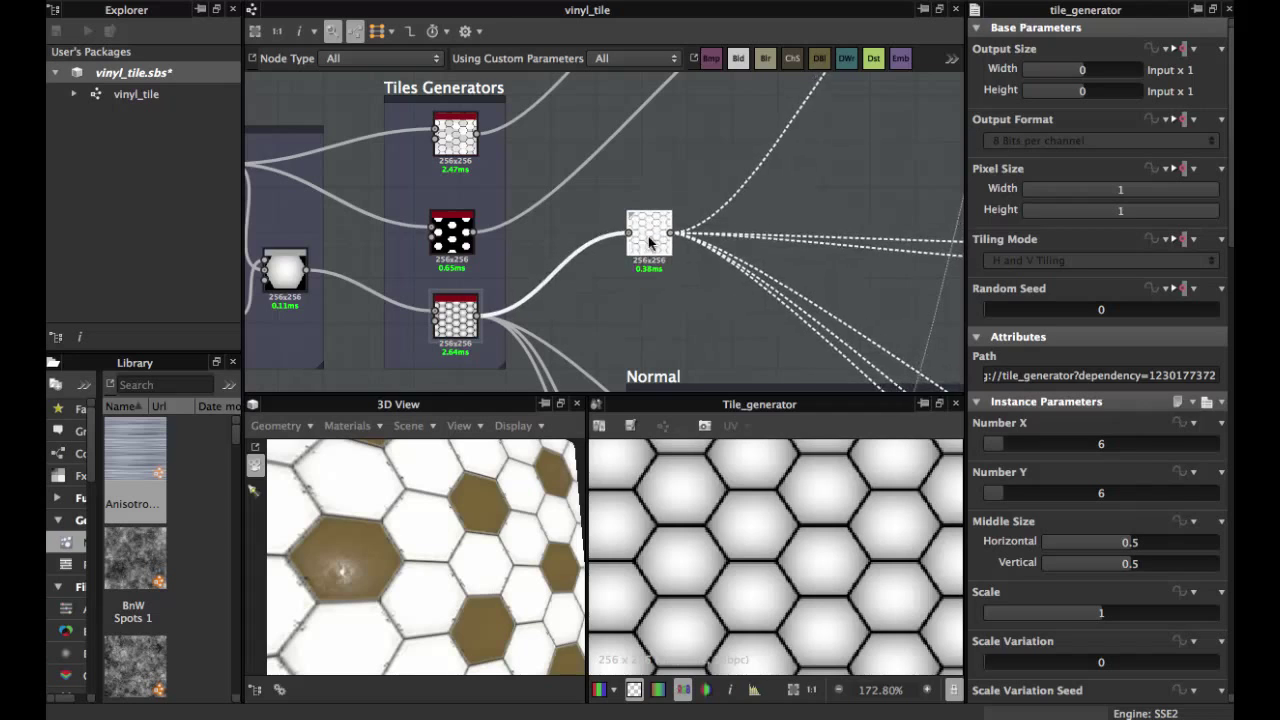
pyautogui.click(648, 236)
pyautogui.scroll(-3, 648, 236)
pyautogui.scroll(-1, 698, 229)
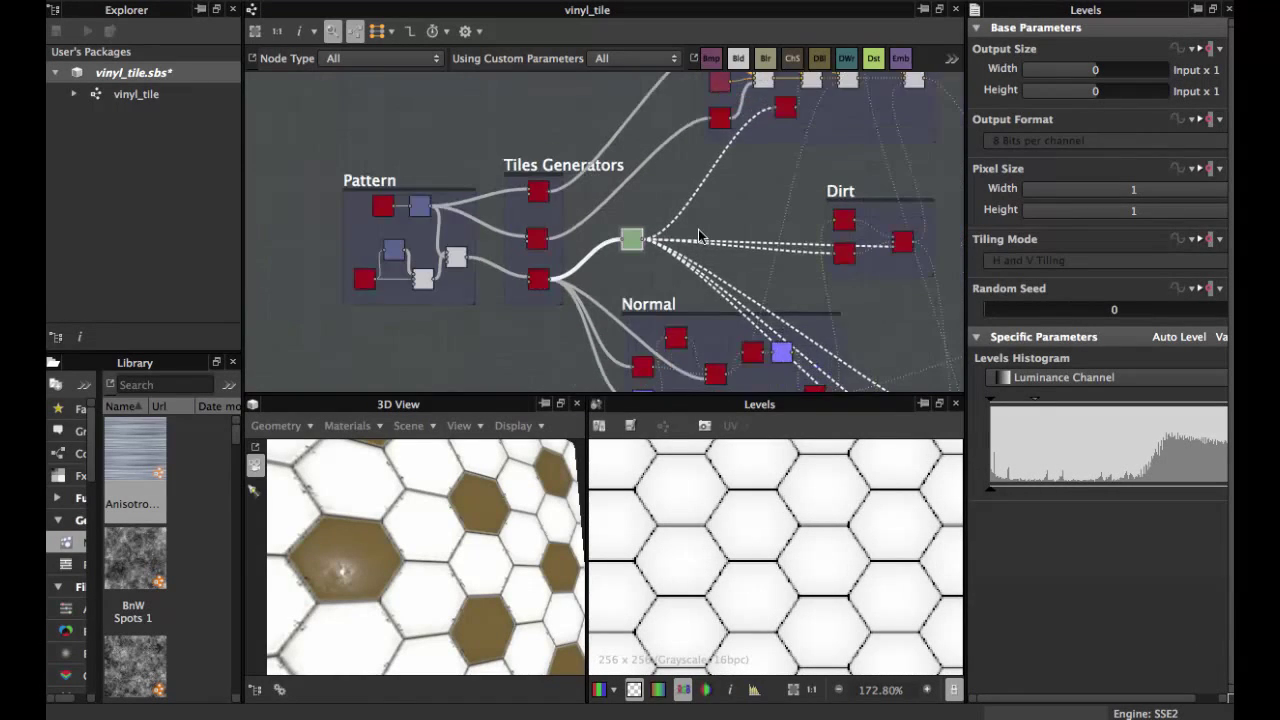
# - Reposition the Levels node closer to the Tiles Generators frame, keeping its link to the shaded-hexagon generator
pyautogui.moveTo(698, 229); pyautogui.dragTo(771, 177, button='middle')
pyautogui.scroll(3, 661, 264)
pyautogui.scroll(2, 674, 235)
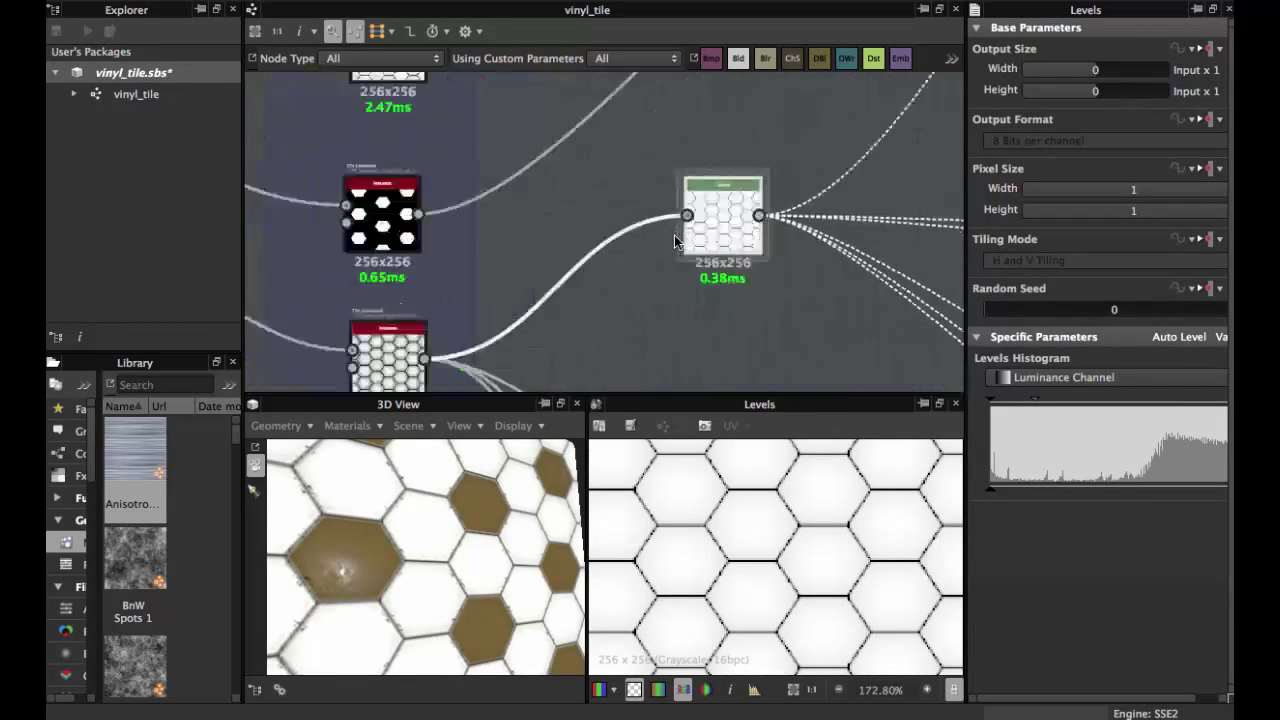
pyautogui.scroll(1, 675, 240)
pyautogui.moveTo(549, 276); pyautogui.dragTo(653, 185, button='middle')
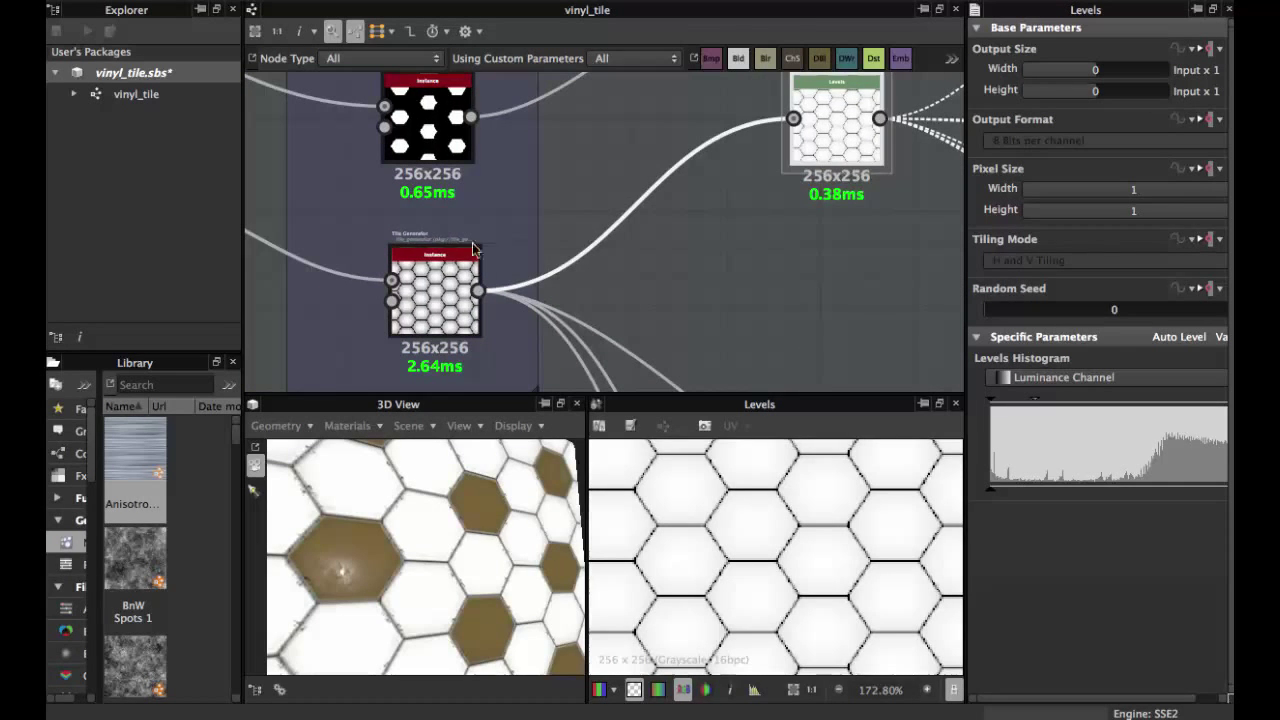
pyautogui.moveTo(814, 140); pyautogui.dragTo(760, 175)
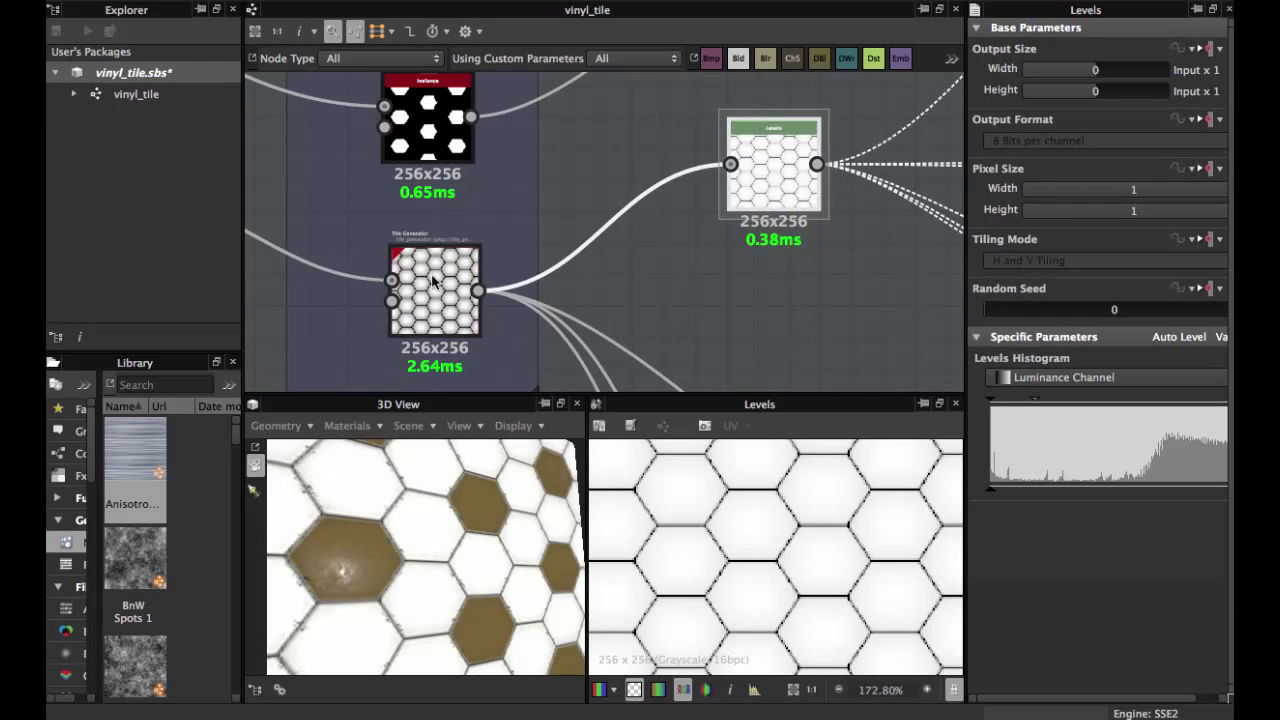
# - Compare the shaded-hexagon Tile Generator's preview with the Levels output, examining the hexagon shading and edge lines up close
pyautogui.doubleClick(432, 311)
pyautogui.scroll(2, 432, 311)
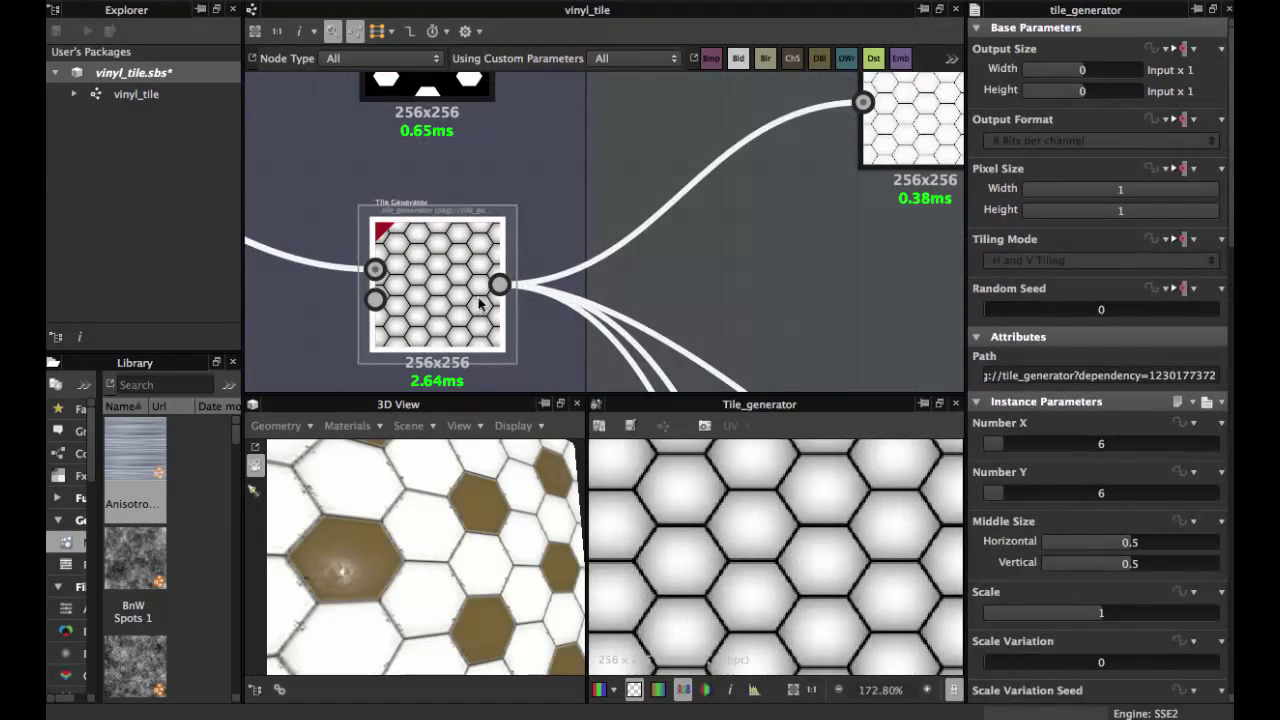
pyautogui.scroll(-3, 807, 563)
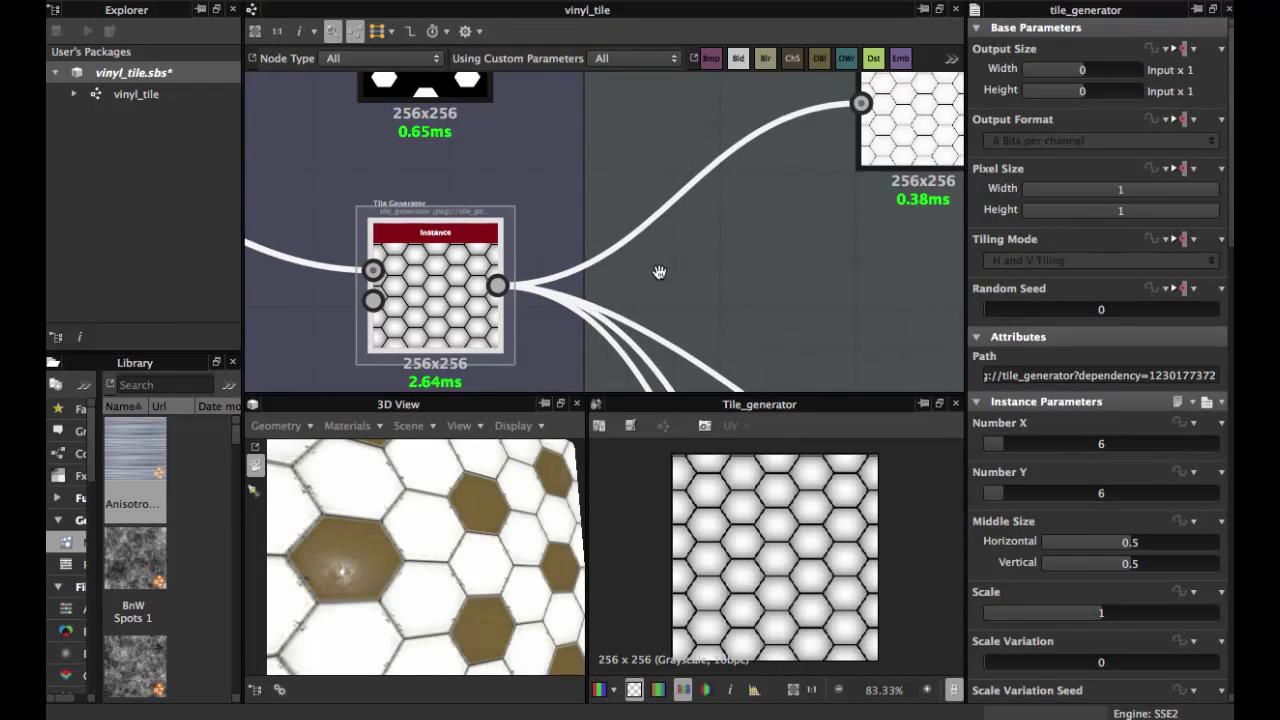
pyautogui.moveTo(657, 271); pyautogui.dragTo(568, 322, button='middle')
pyautogui.doubleClick(826, 181)
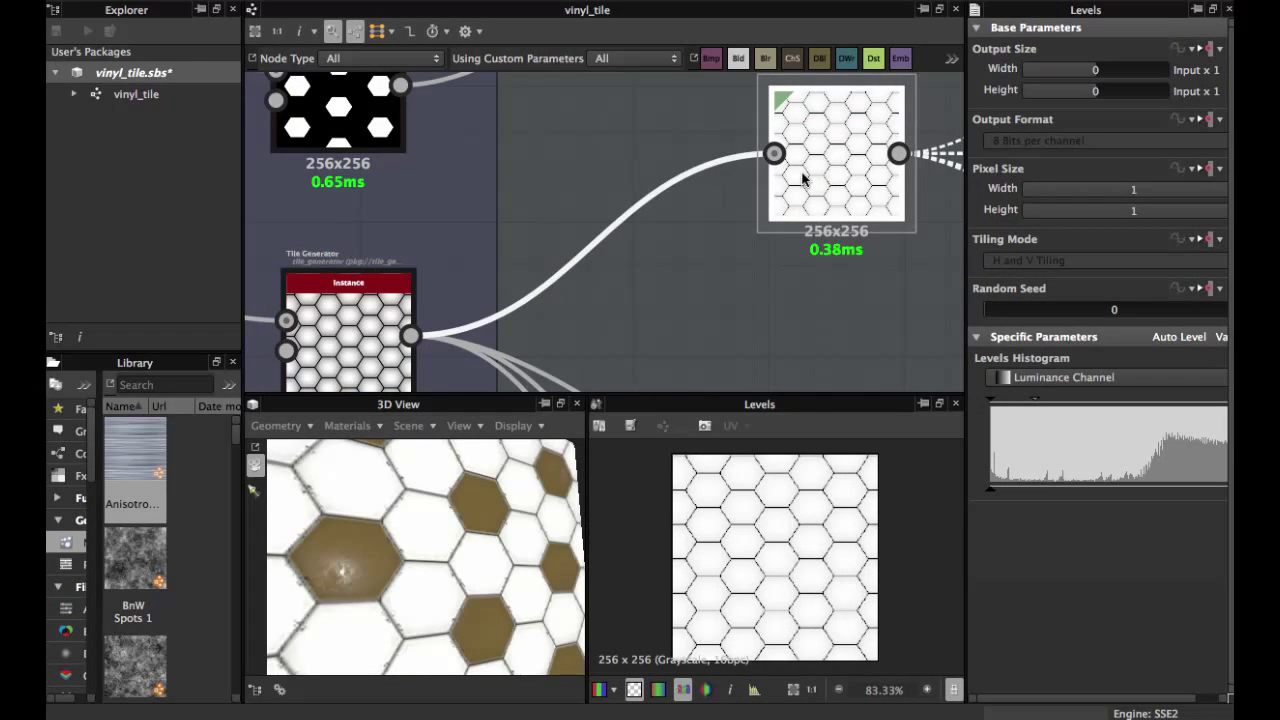
pyautogui.scroll(5, 766, 474)
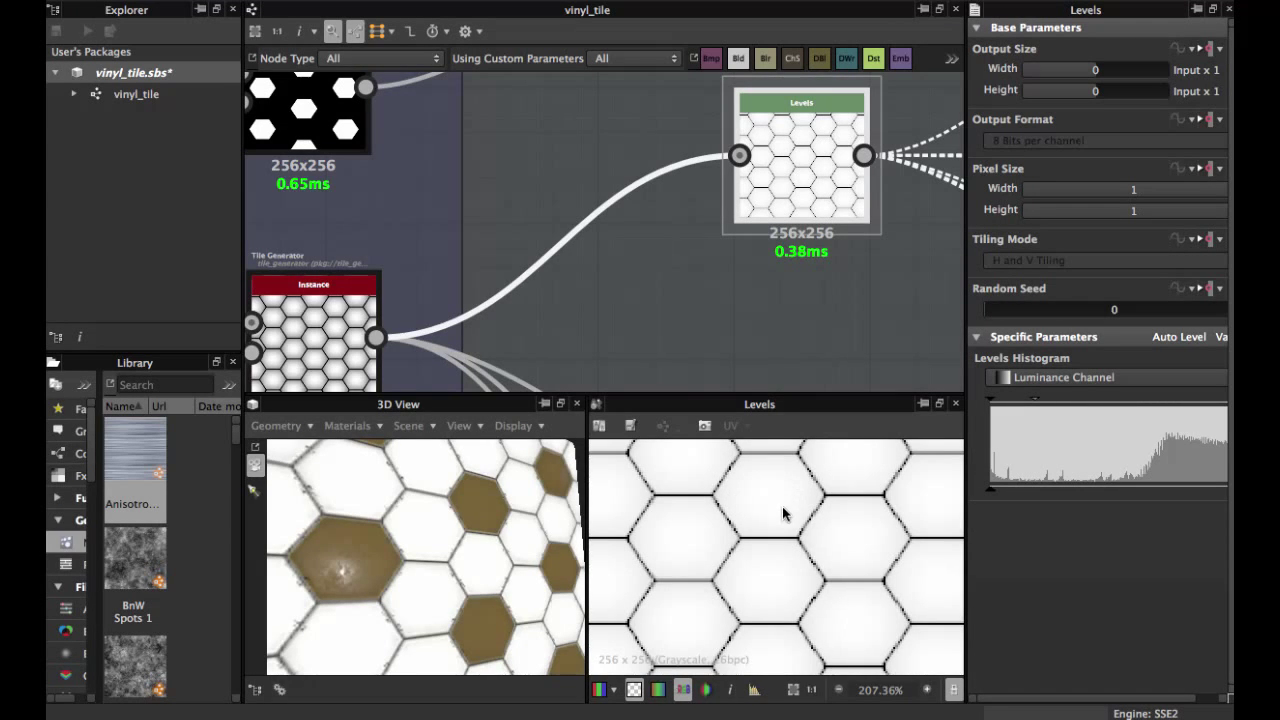
pyautogui.scroll(2, 780, 530)
pyautogui.scroll(-6, 713, 237)
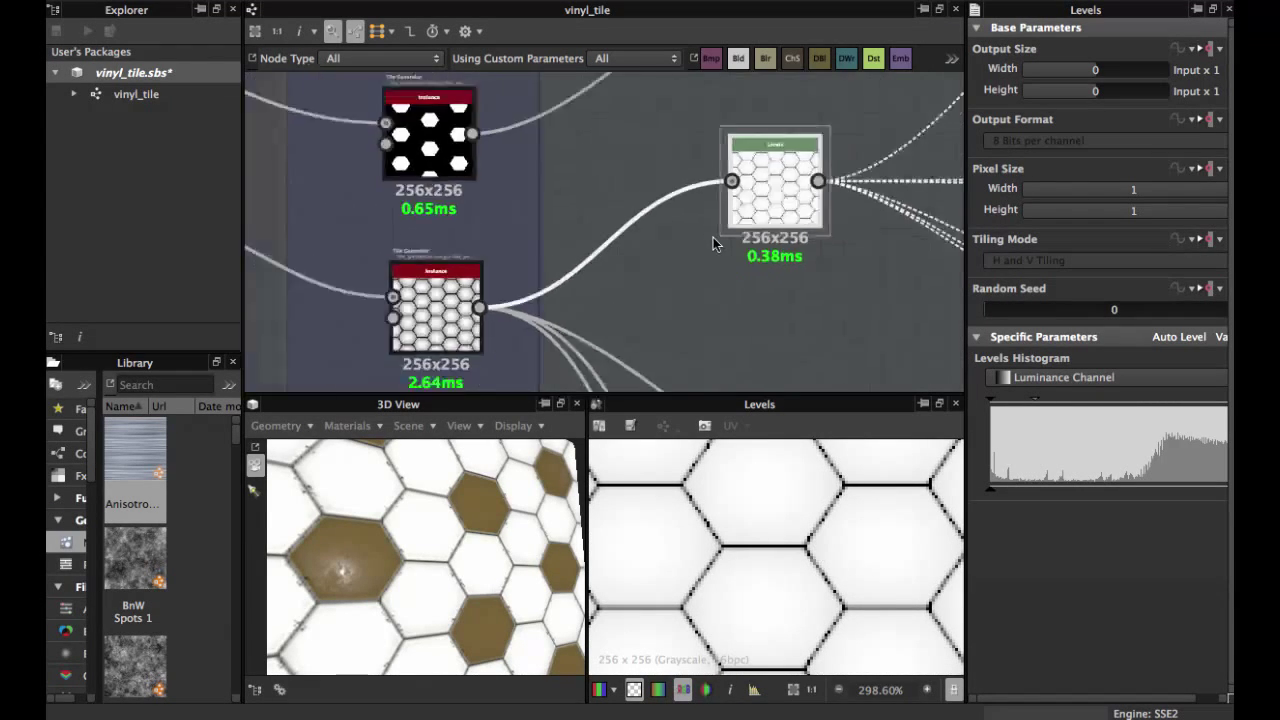
# - Preview the varied-grey Tile Generator in the Tiles Generators frame
pyautogui.moveTo(711, 232); pyautogui.dragTo(760, 398, button='middle')
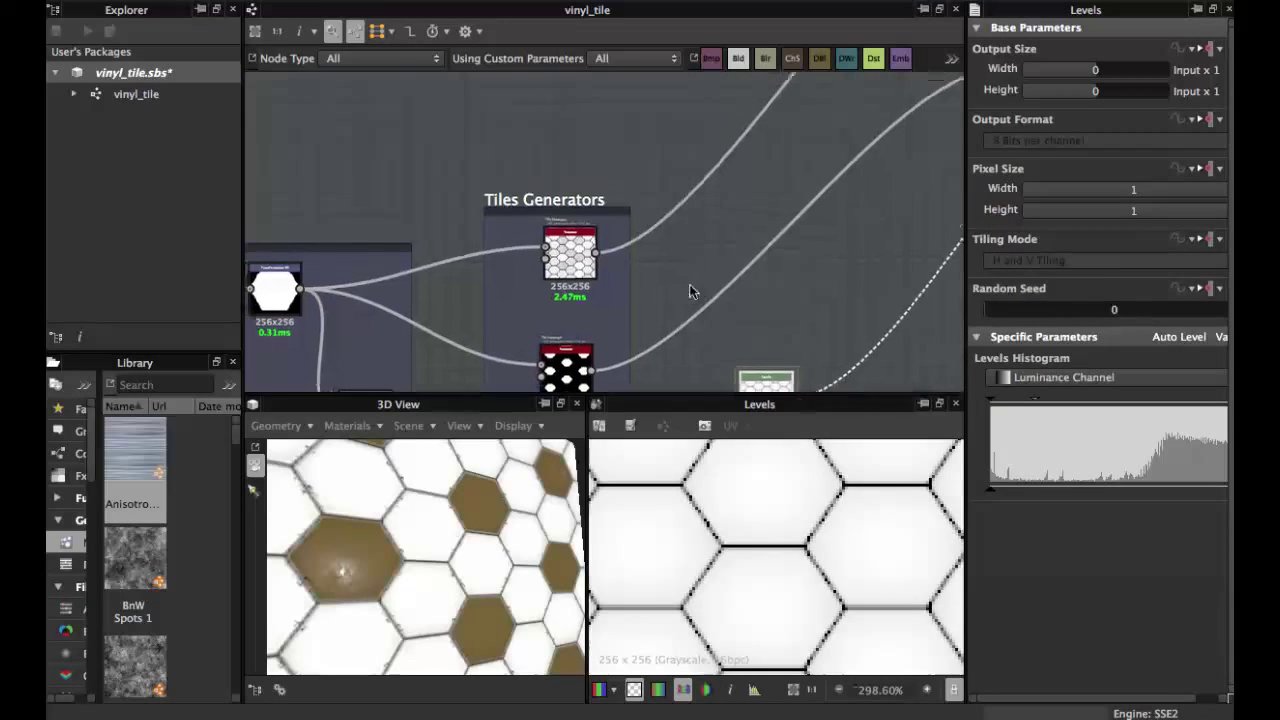
pyautogui.scroll(-3, 692, 288)
pyautogui.moveTo(706, 231); pyautogui.dragTo(628, 311, button='middle')
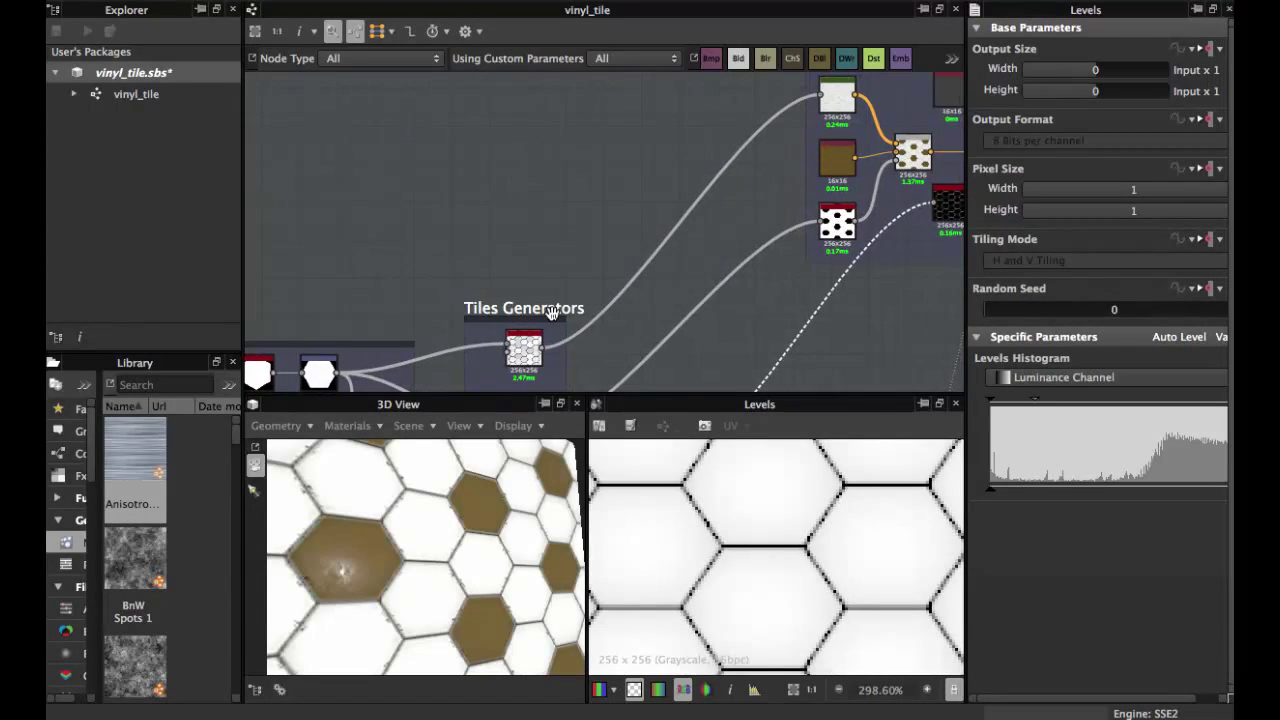
pyautogui.scroll(2, 539, 338)
pyautogui.moveTo(540, 337); pyautogui.dragTo(570, 217, button='middle')
pyautogui.scroll(4, 567, 208)
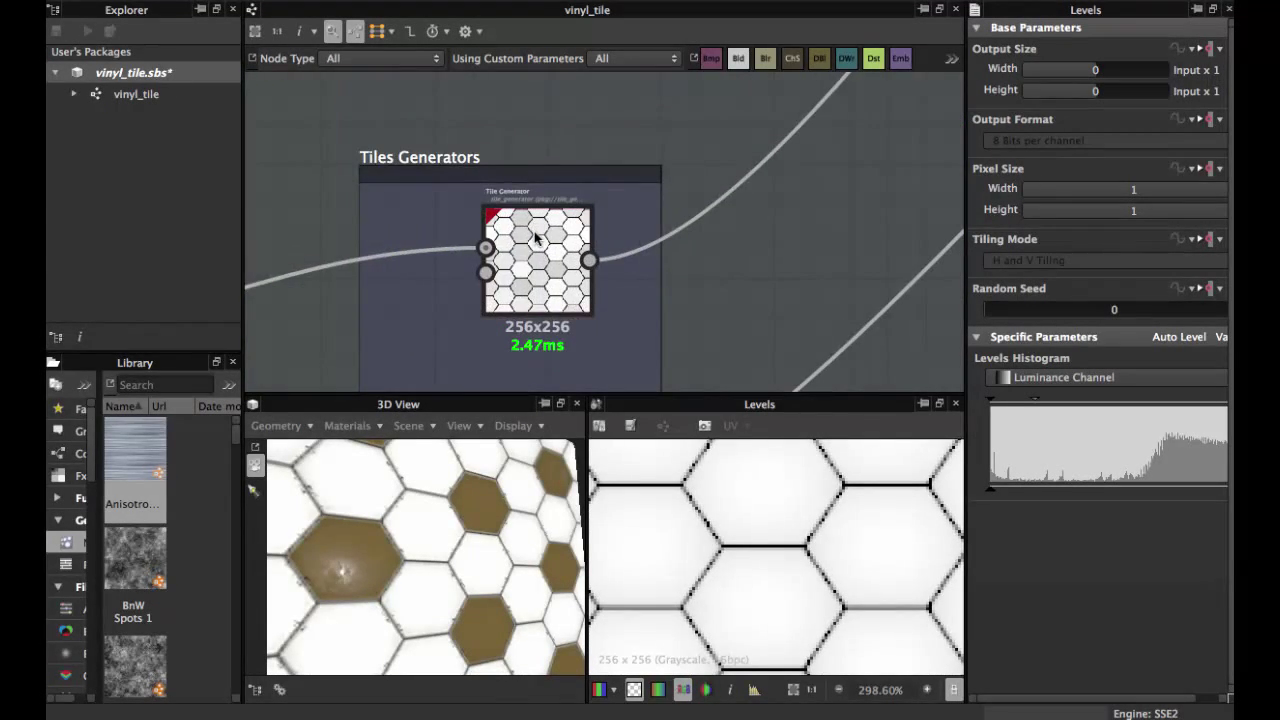
pyautogui.doubleClick(535, 237)
pyautogui.scroll(-2, 535, 237)
pyautogui.moveTo(475, 288); pyautogui.dragTo(616, 222, button='middle')
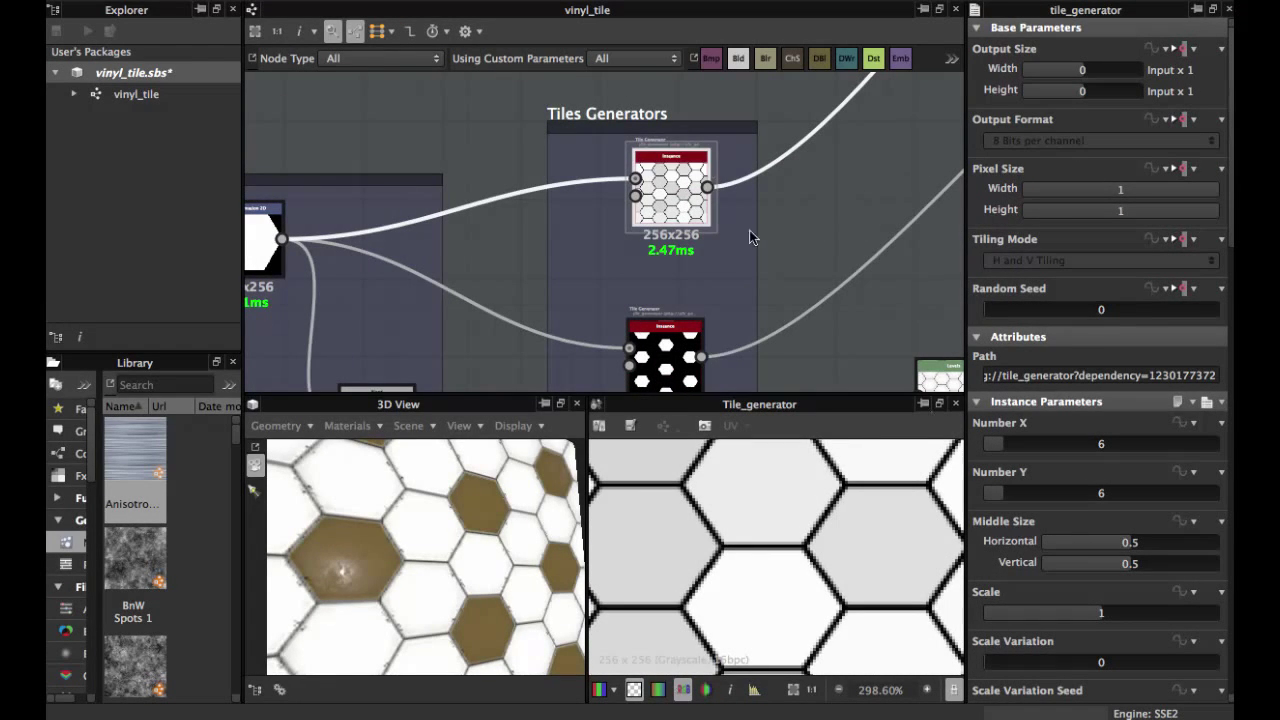
# - Follow the varied-grey Tile Generator's output to the Color frame and preview the Gradient Map it feeds
pyautogui.scroll(-3, 700, 162)
pyautogui.moveTo(682, 171); pyautogui.dragTo(659, 231, button='middle')
pyautogui.moveTo(815, 134); pyautogui.dragTo(699, 197, button='middle')
pyautogui.moveTo(768, 144); pyautogui.dragTo(672, 234, button='middle')
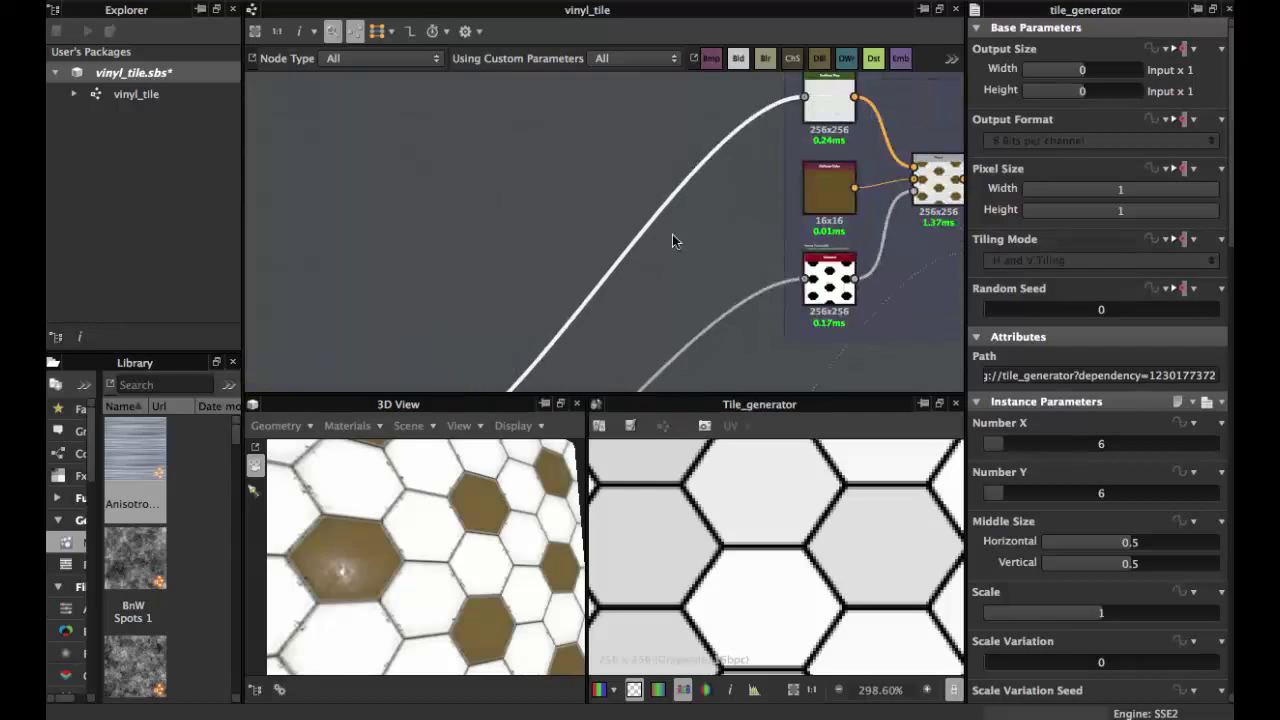
pyautogui.moveTo(717, 175); pyautogui.dragTo(586, 280, button='middle')
pyautogui.scroll(3, 606, 258)
pyautogui.moveTo(628, 222); pyautogui.dragTo(521, 280, button='middle')
pyautogui.click(654, 240)
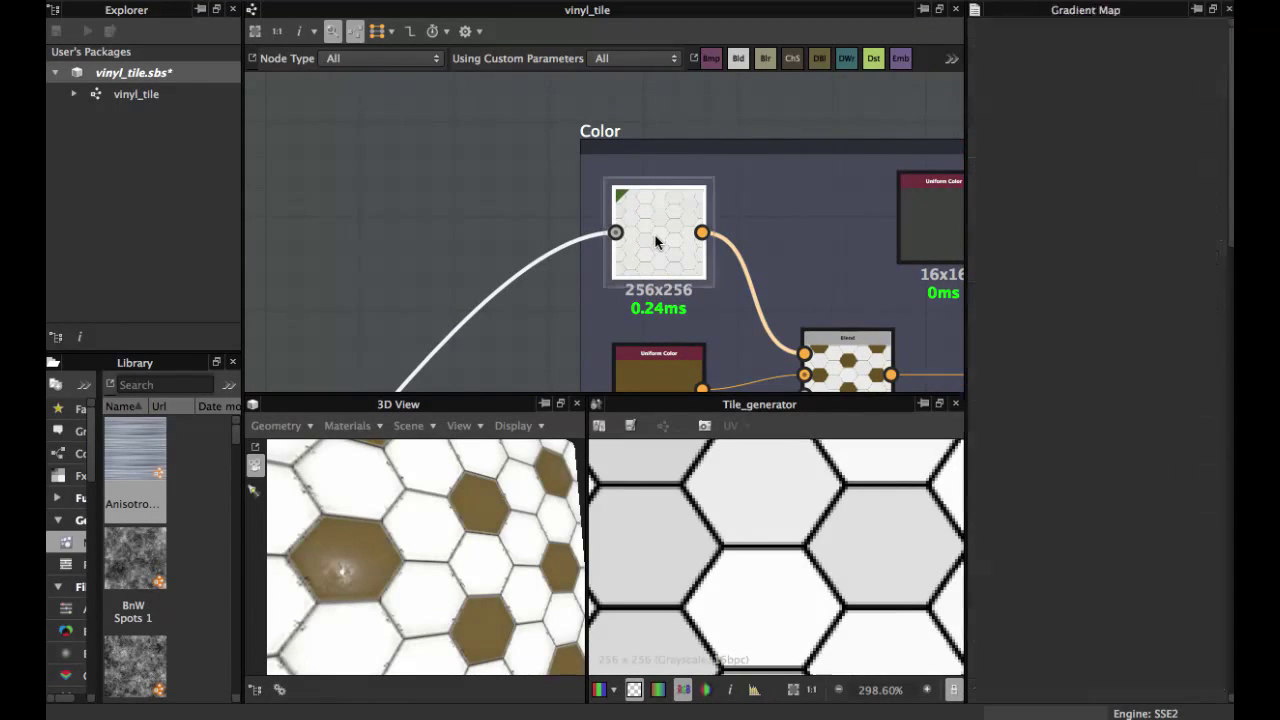
# - Examine the Gradient Map's colour keys in the Gradient Editor, and close the editor without changes
pyautogui.click(1208, 475)
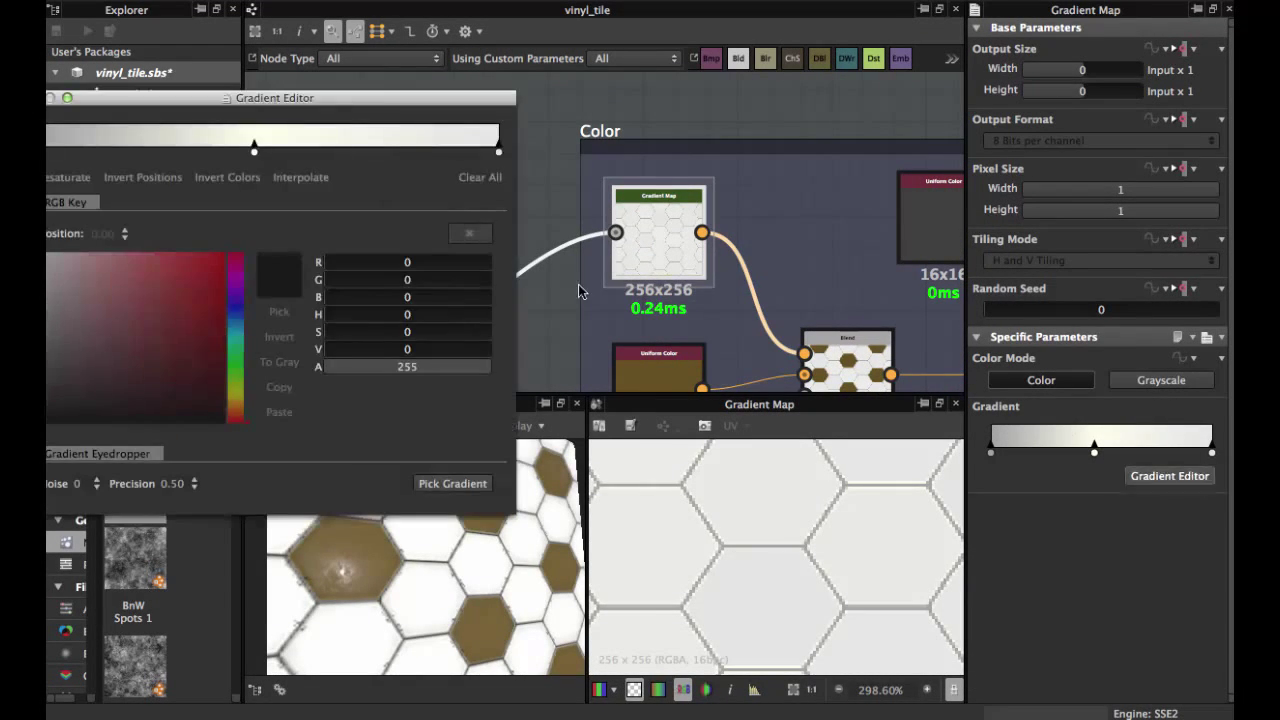
pyautogui.moveTo(262, 111); pyautogui.dragTo(380, 106)
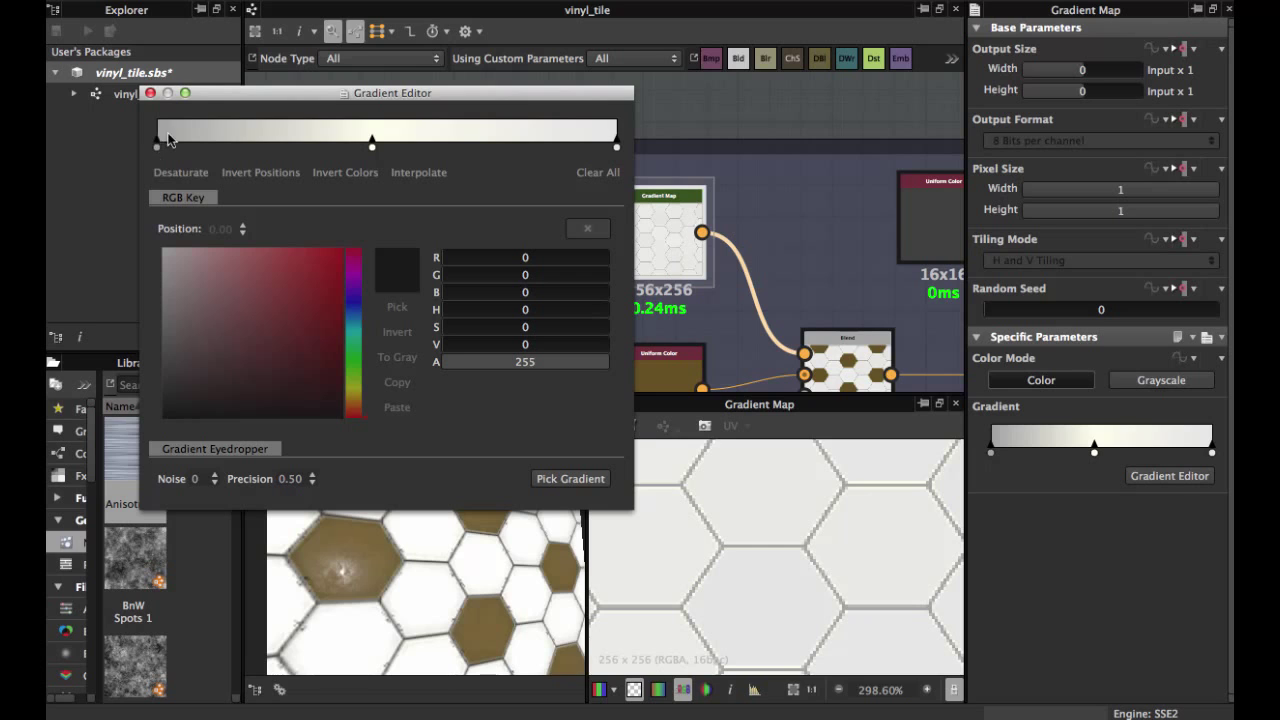
pyautogui.click(150, 93)
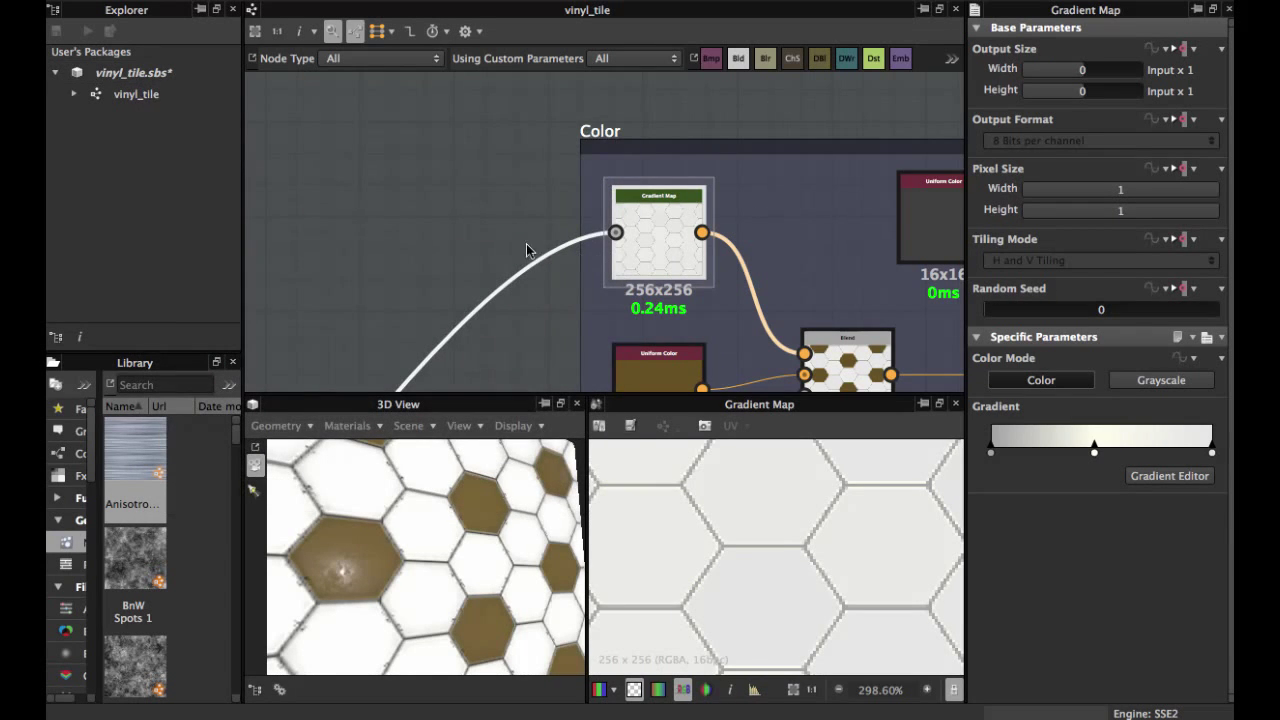
# - Inspect the Gradient Map's output for colour differences between neighbouring hexagon tiles
pyautogui.scroll(-3, 521, 250)
pyautogui.moveTo(543, 256); pyautogui.dragTo(538, 210, button='middle')
pyautogui.scroll(5, 538, 210)
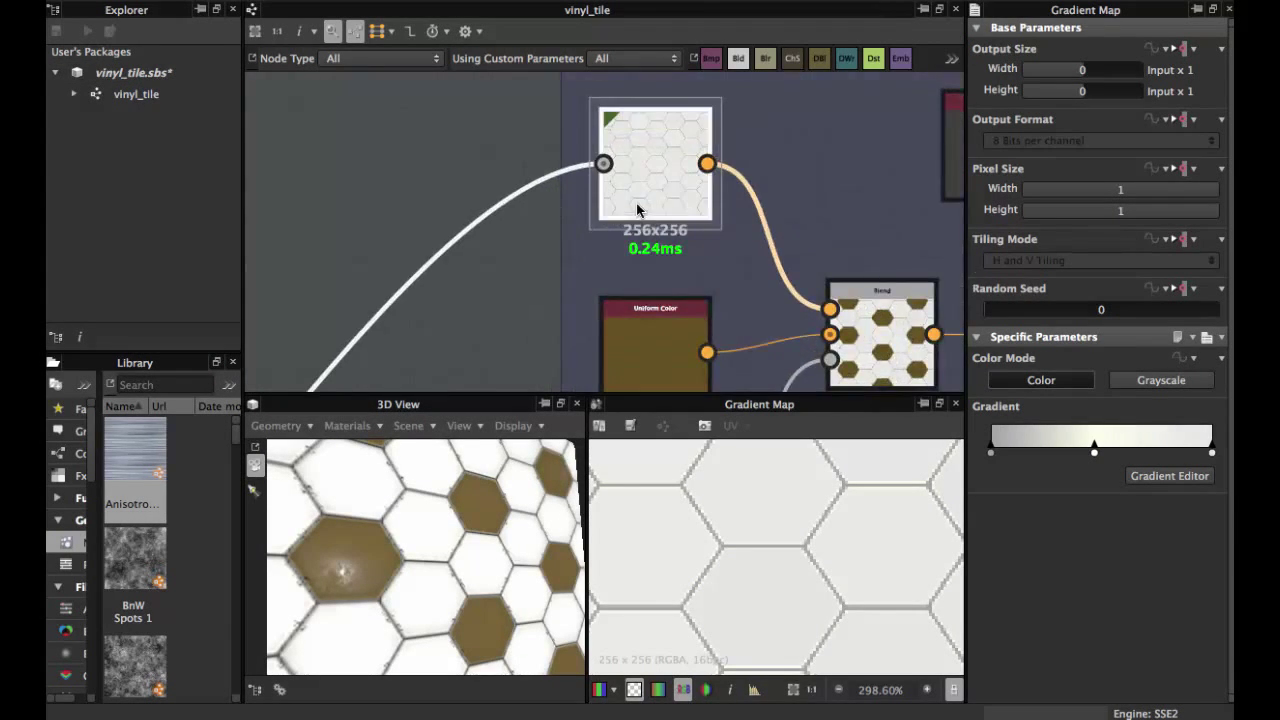
pyautogui.scroll(-4, 749, 552)
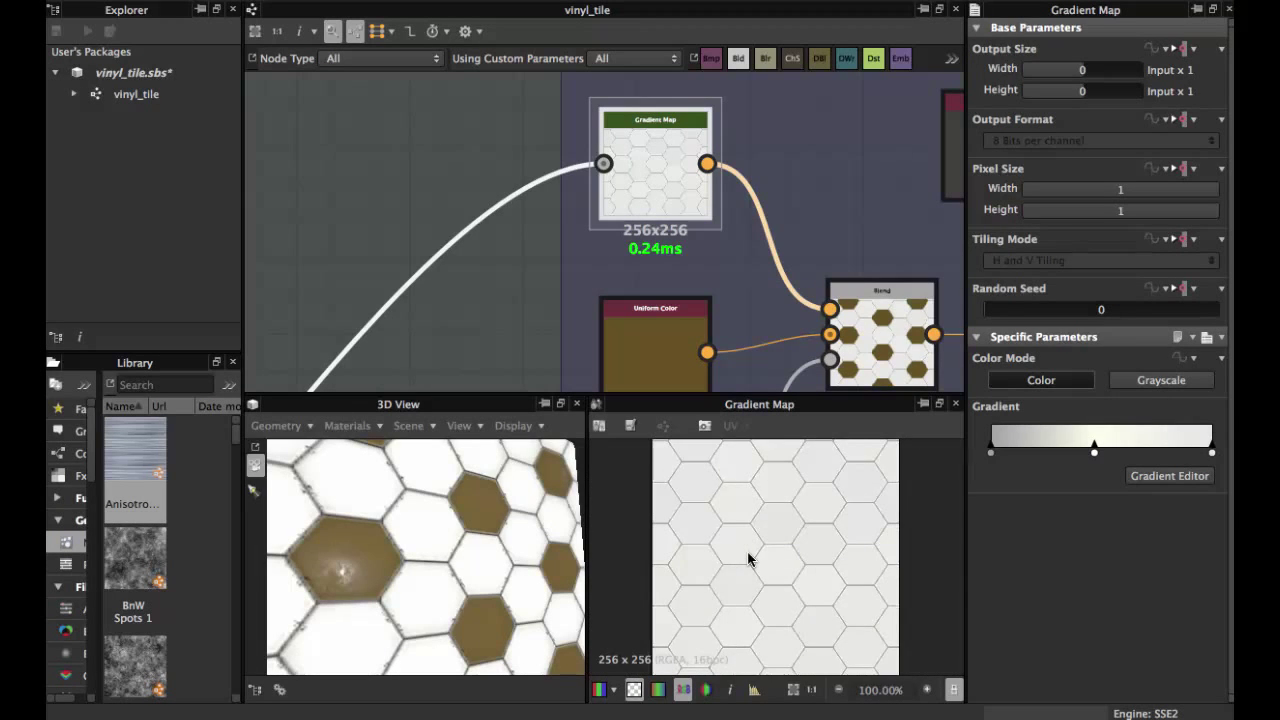
pyautogui.scroll(3, 763, 510)
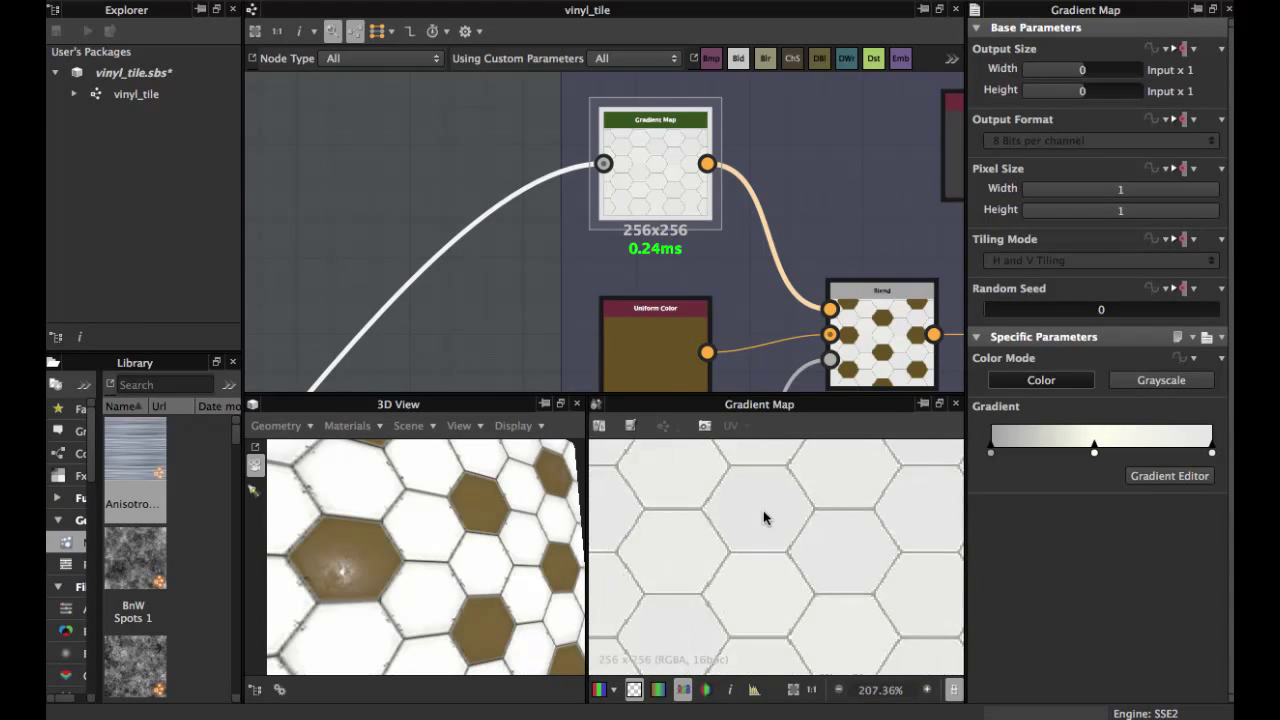
pyautogui.moveTo(847, 578); pyautogui.dragTo(848, 556, button='middle')
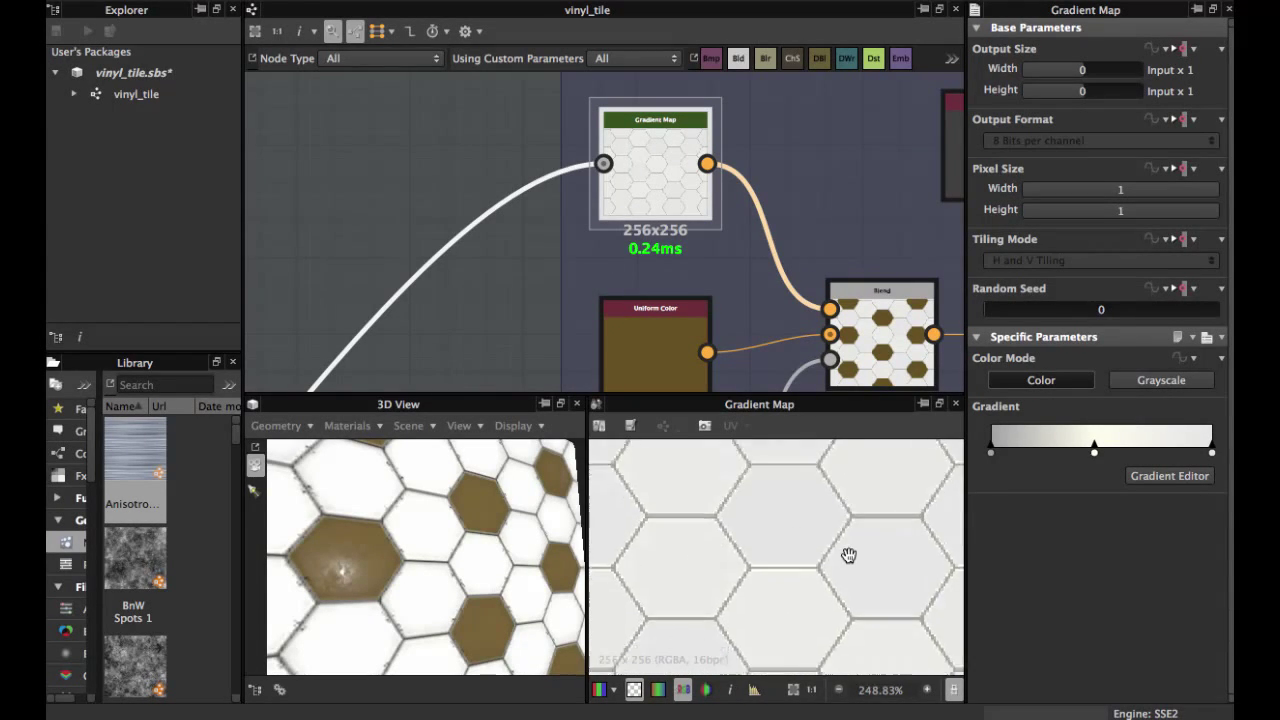
# - Enlarge the preview area and examine the Gradient Map's tile tints and hexagon borders at closer range
pyautogui.moveTo(783, 393); pyautogui.dragTo(783, 315)
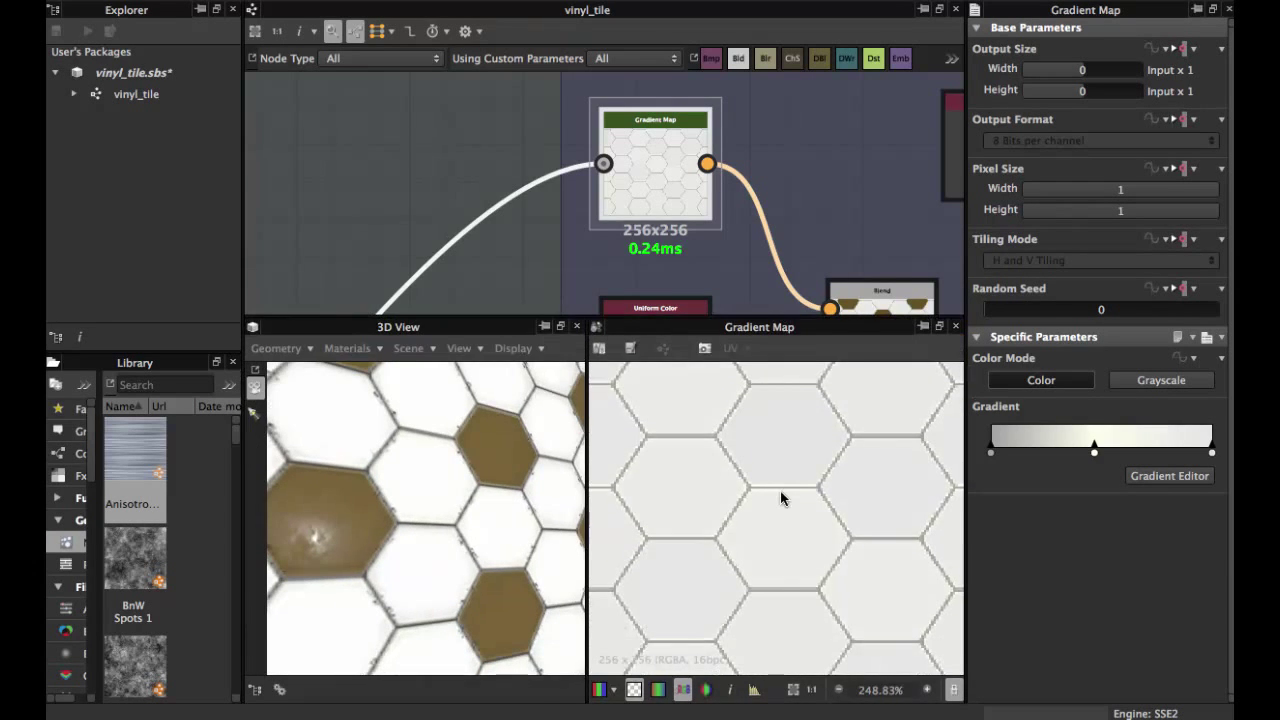
pyautogui.scroll(1, 780, 490)
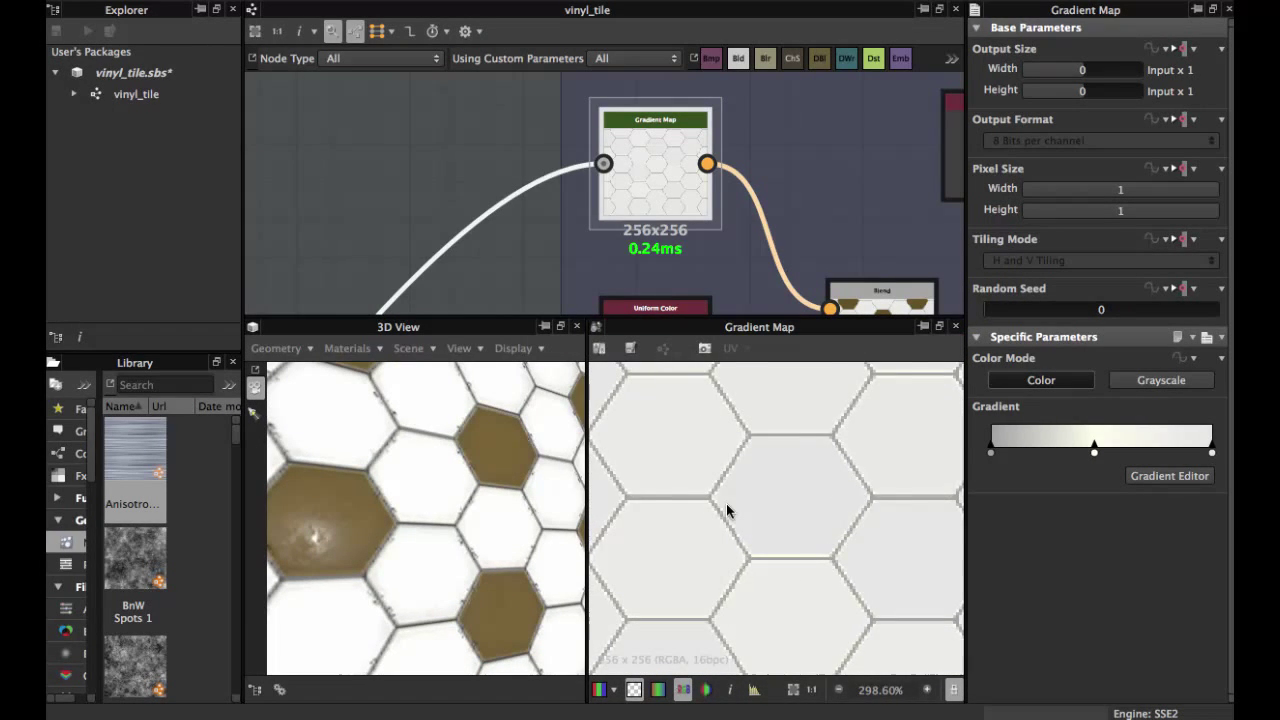
pyautogui.scroll(-2, 727, 506)
pyautogui.moveTo(727, 506); pyautogui.dragTo(719, 502, button='middle')
pyautogui.scroll(-2, 719, 502)
pyautogui.scroll(3, 777, 551)
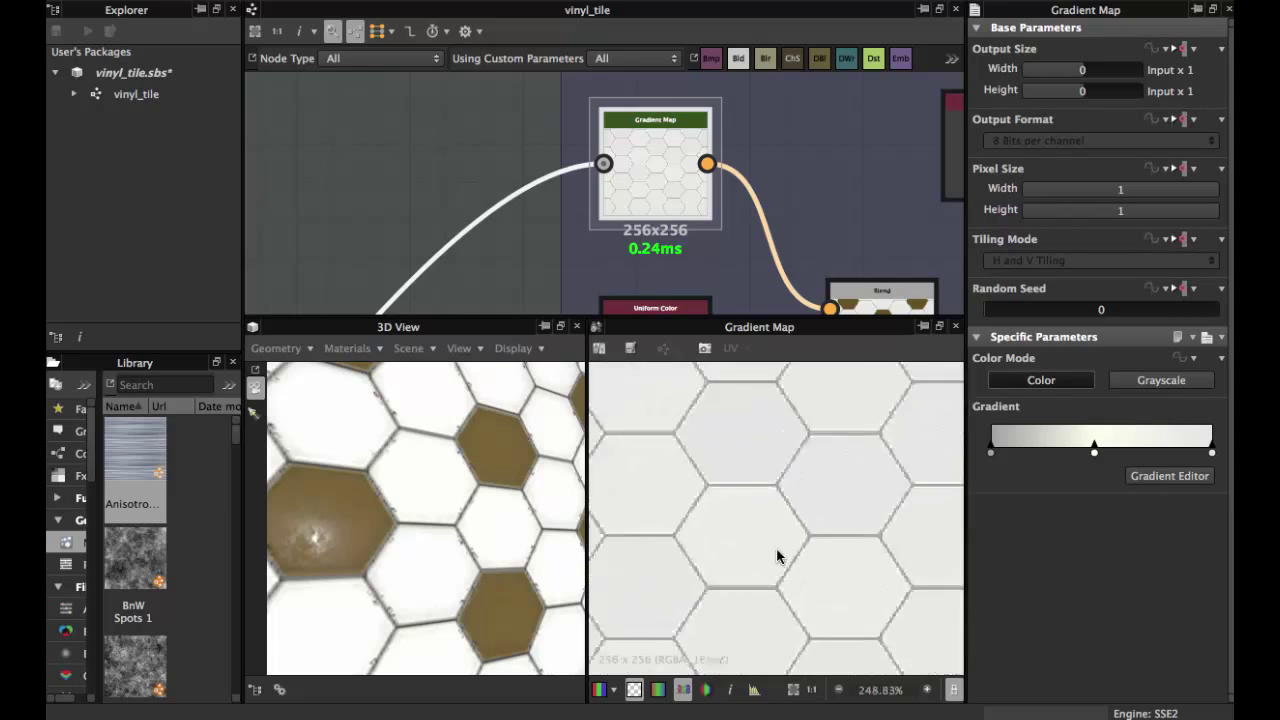
pyautogui.scroll(2, 778, 497)
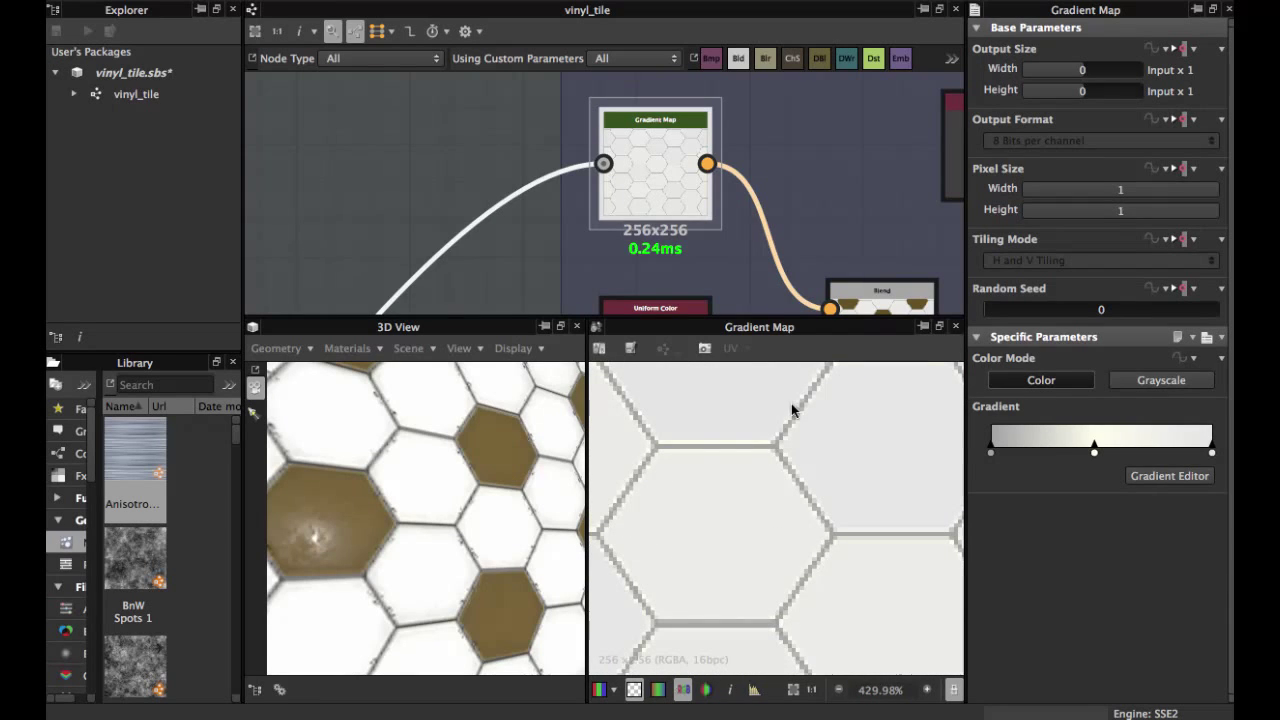
pyautogui.scroll(-4, 792, 410)
# - Preview the Blend node that combines the Gradient Map, brown Uniform Color and inverted hexagon mask
pyautogui.moveTo(643, 137); pyautogui.dragTo(555, 70, button='middle')
pyautogui.scroll(-1, 637, 206)
pyautogui.moveTo(685, 255); pyautogui.dragTo(630, 130, button='middle')
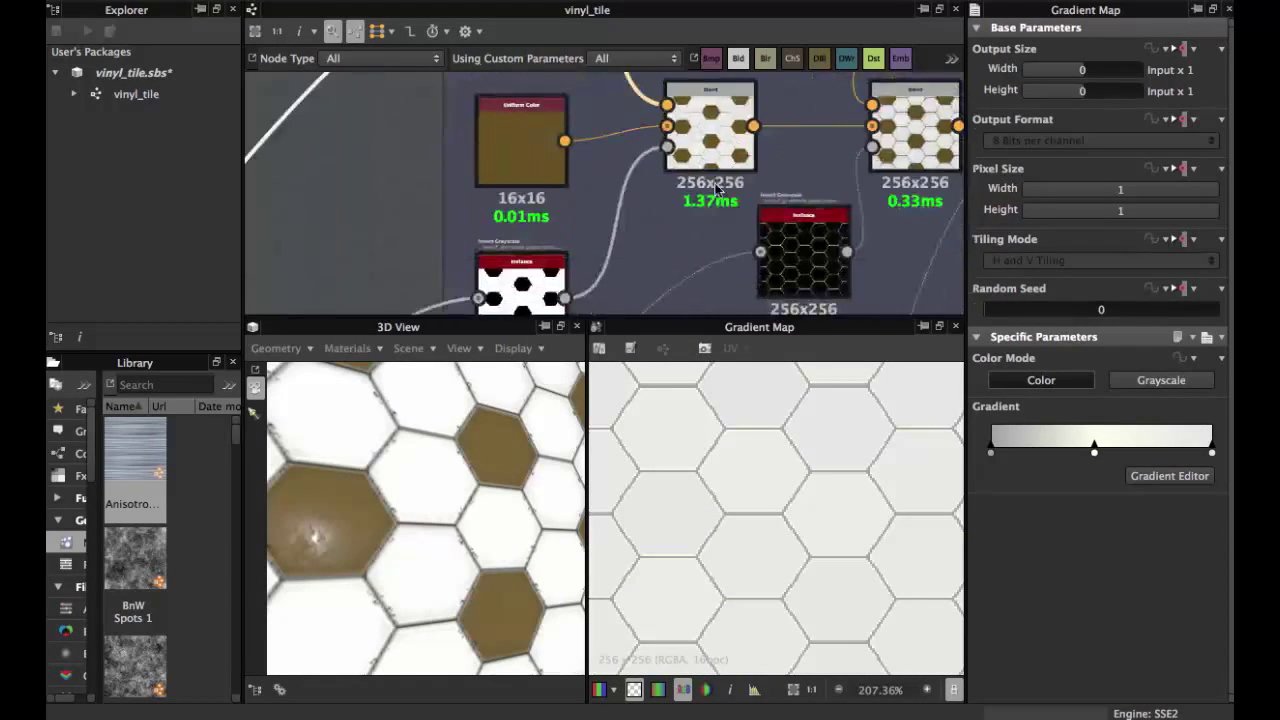
pyautogui.doubleClick(699, 151)
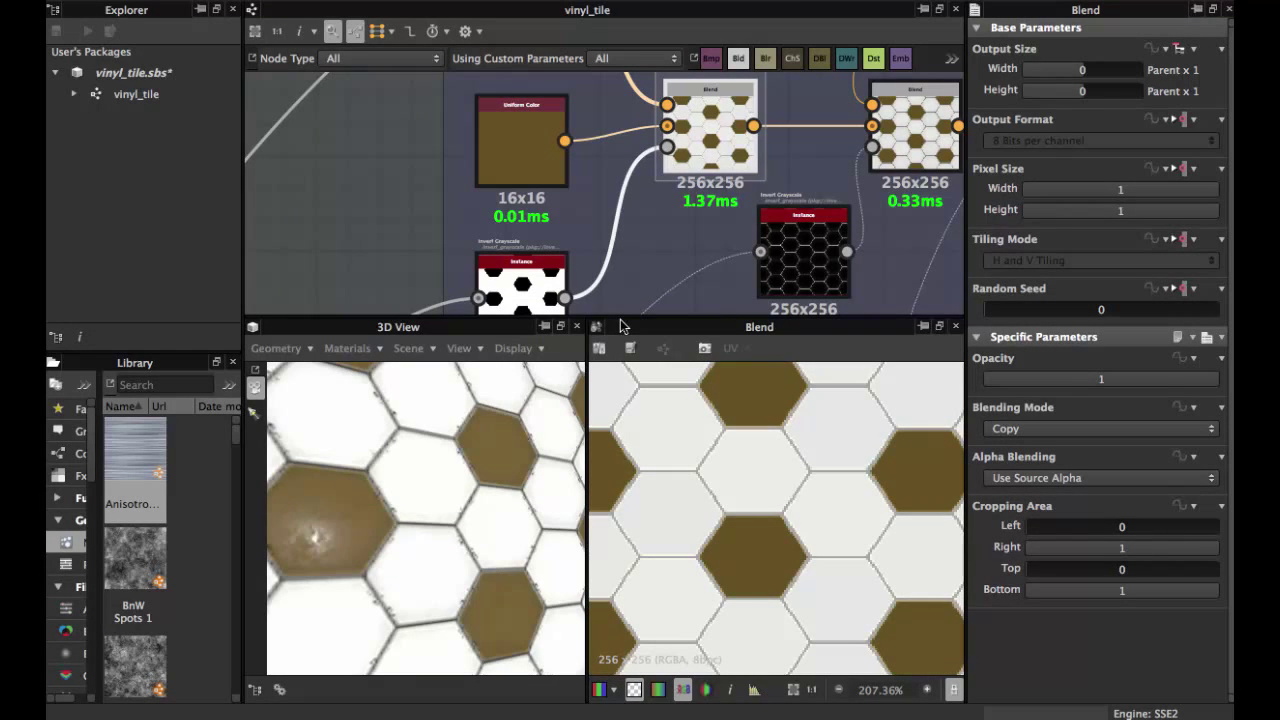
# - Give the graph more room, preview the brown Uniform Color node and compare it with the brown tiles in 3D
pyautogui.moveTo(620, 325); pyautogui.dragTo(620, 430)
pyautogui.moveTo(650, 301); pyautogui.dragTo(690, 427, button='middle')
pyautogui.doubleClick(543, 242)
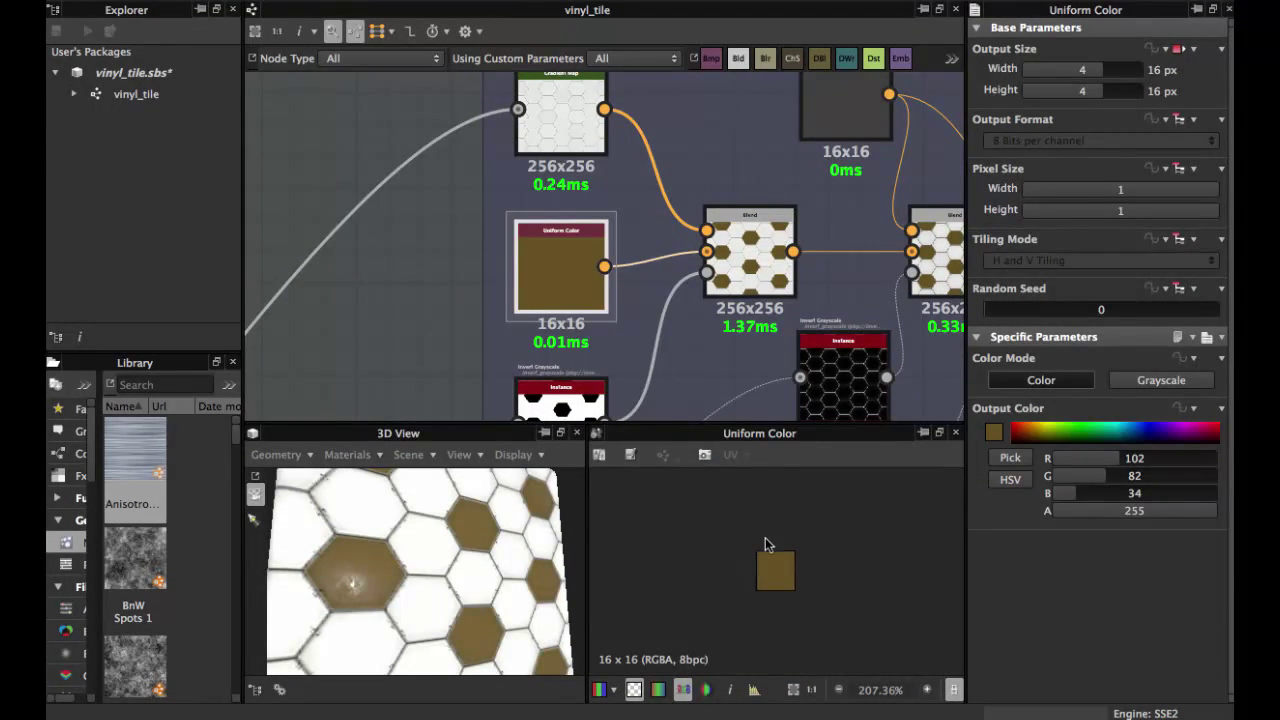
pyautogui.scroll(5, 765, 537)
pyautogui.scroll(3, 406, 538)
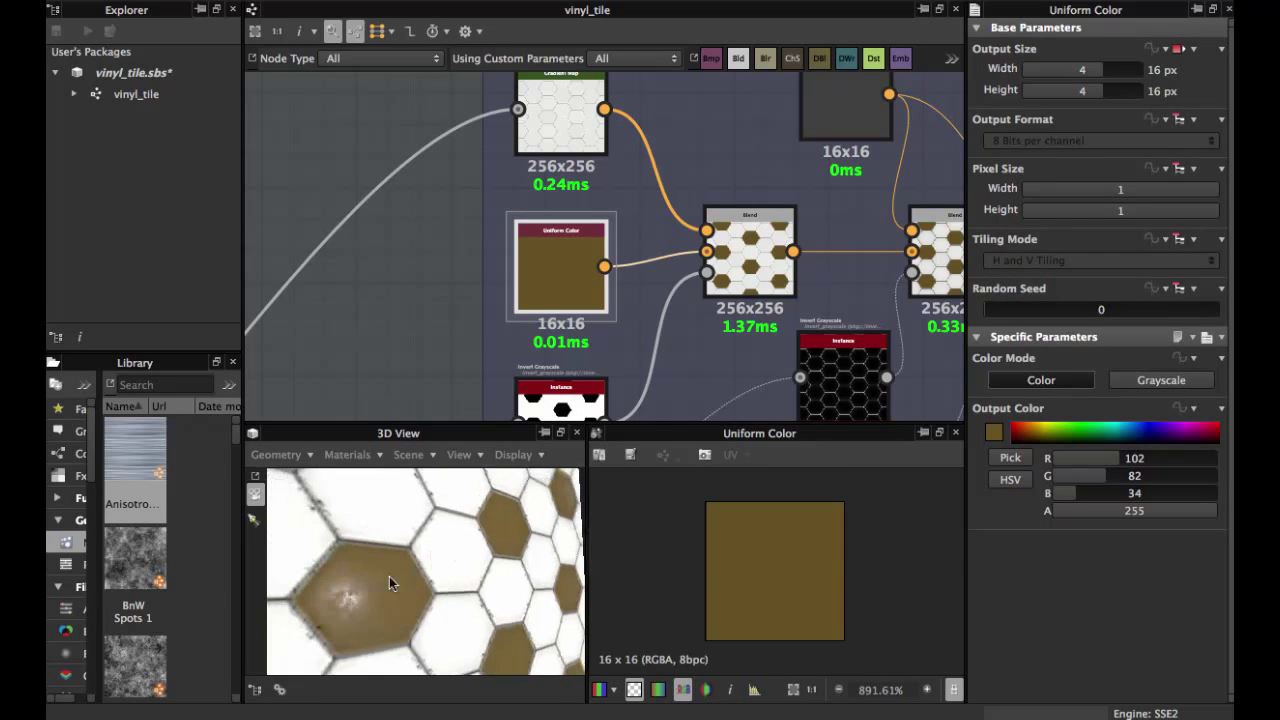
pyautogui.scroll(-1, 538, 320)
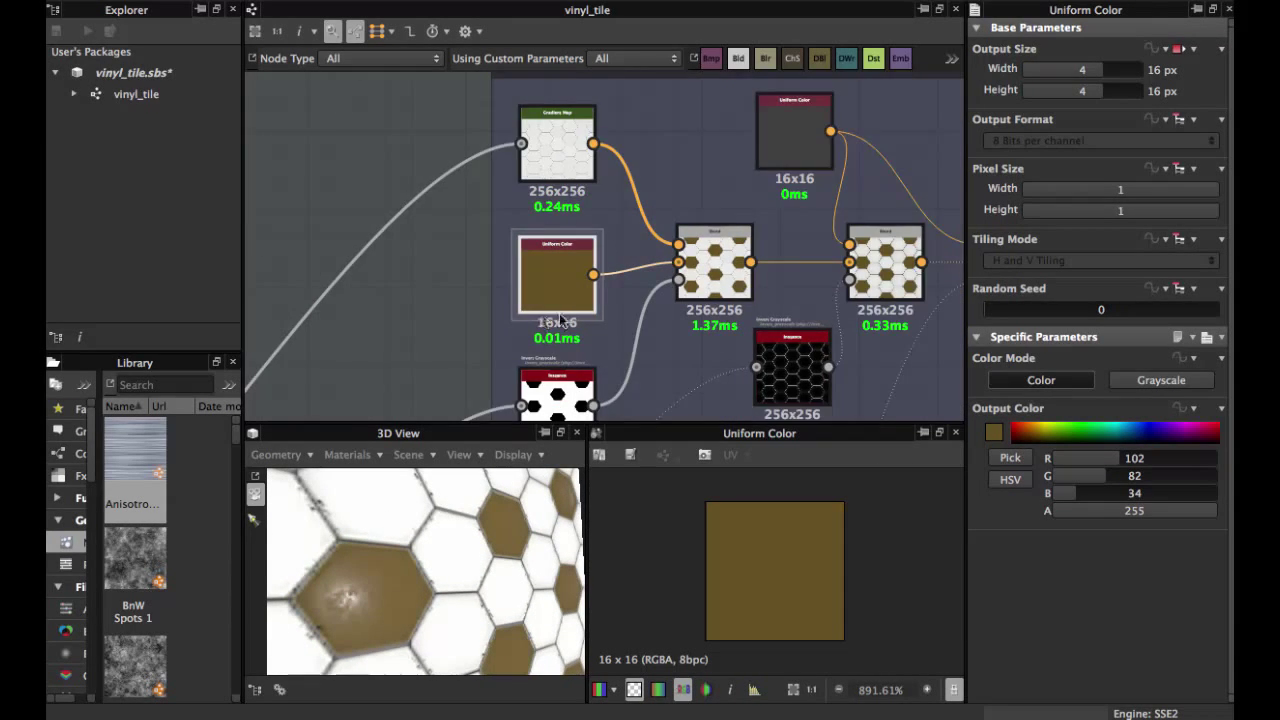
# - Trace the inverted hexagon mask's input from the Color frame back to the middle Tile Generator node
pyautogui.moveTo(588, 331); pyautogui.dragTo(565, 233, button='middle')
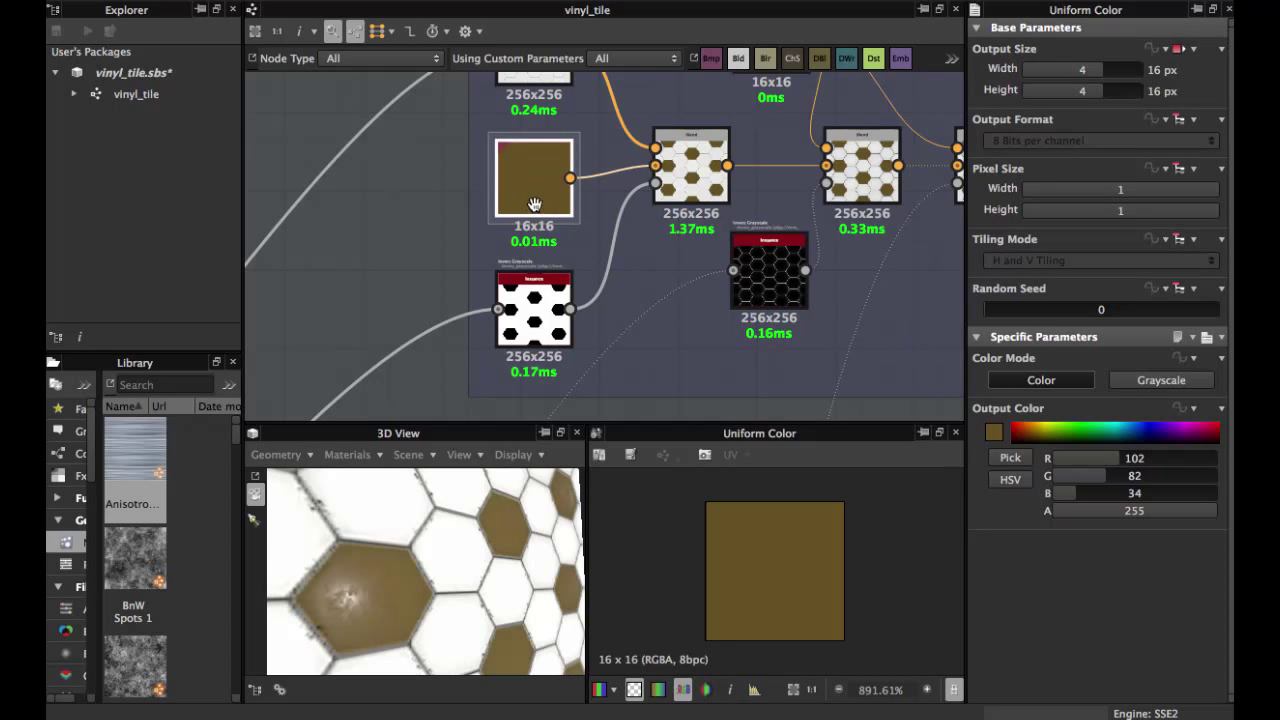
pyautogui.moveTo(535, 204); pyautogui.dragTo(560, 170, button='middle')
pyautogui.scroll(-3, 598, 222)
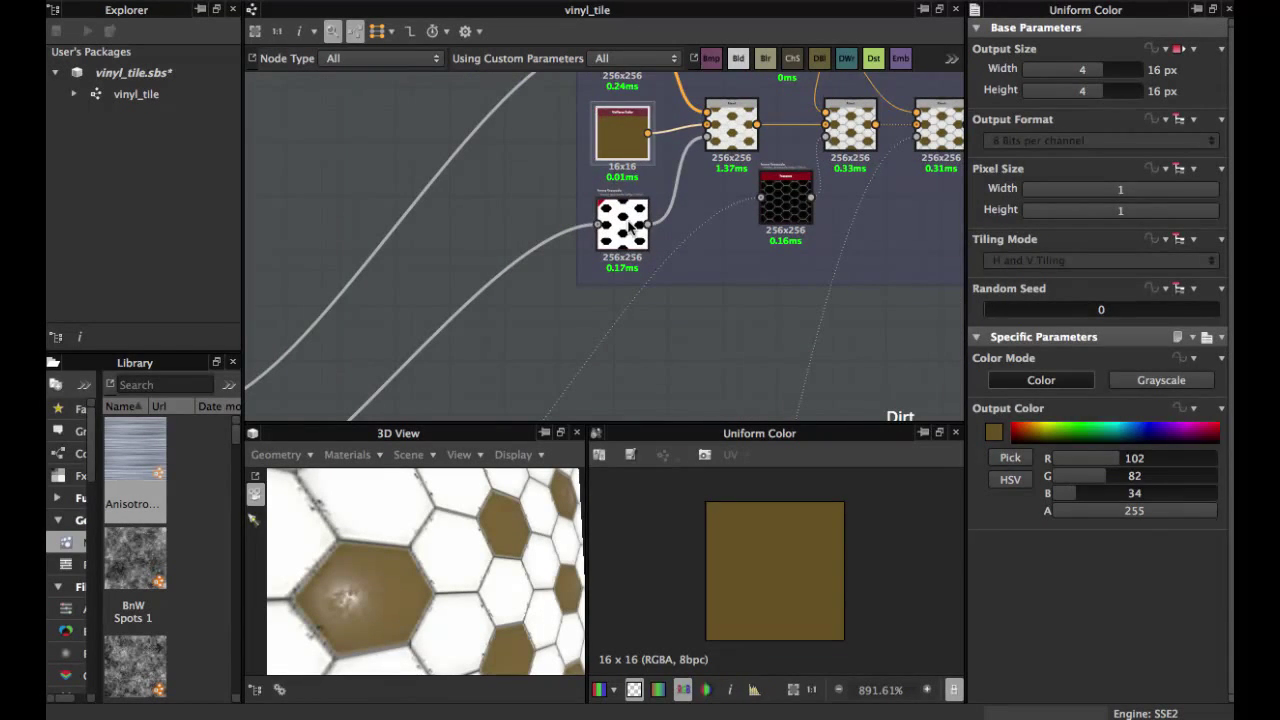
pyautogui.click(630, 228)
pyautogui.moveTo(614, 214); pyautogui.dragTo(766, 68, button='middle')
pyautogui.moveTo(720, 177); pyautogui.dragTo(840, 157, button='middle')
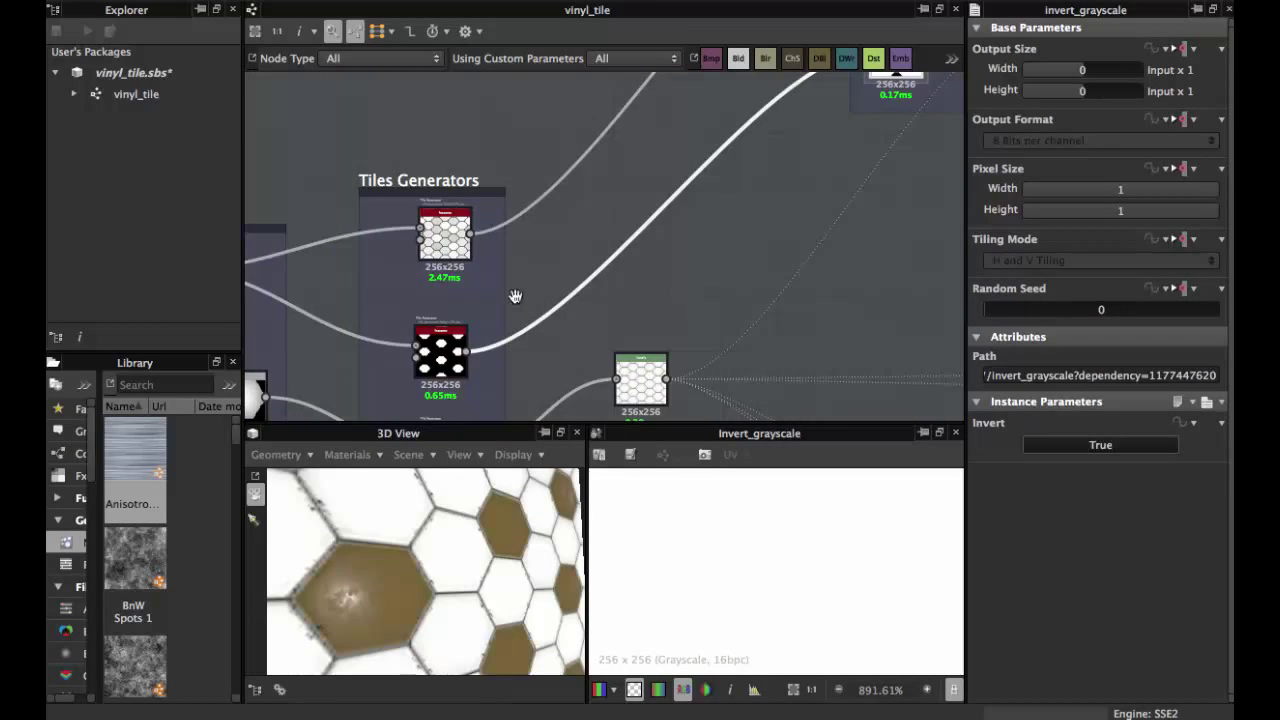
pyautogui.moveTo(514, 294); pyautogui.dragTo(612, 193, button='middle')
pyautogui.click(537, 259)
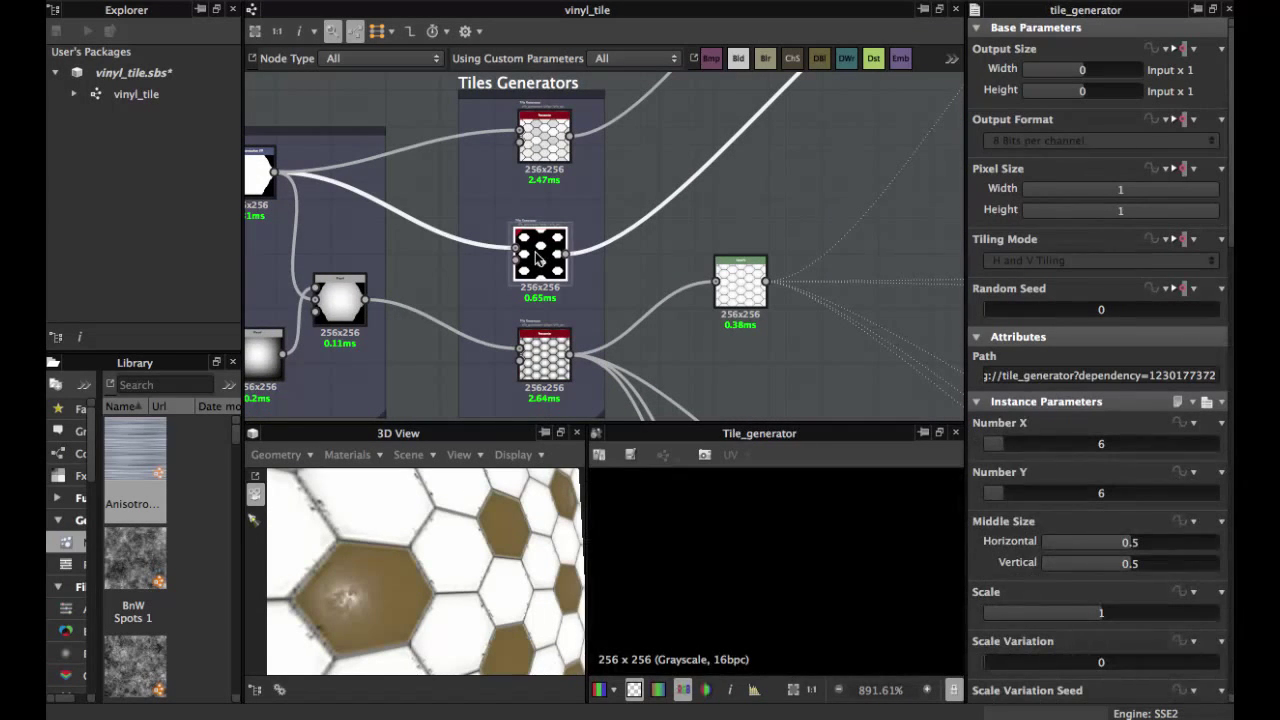
# - Return to the Invert Grayscale node below the brown Uniform Color and preview its full hexagon mask
pyautogui.scroll(3, 540, 262)
pyautogui.moveTo(629, 237); pyautogui.dragTo(490, 325, button='middle')
pyautogui.moveTo(723, 196)
pyautogui.mouseDown(button='middle')
pyautogui.moveTo(603, 260)
pyautogui.moveTo(500, 340)
pyautogui.mouseUp(button='middle')
pyautogui.moveTo(635, 226); pyautogui.dragTo(450, 395, button='middle')
pyautogui.moveTo(672, 158)
pyautogui.mouseDown(button='middle')
pyautogui.moveTo(606, 238)
pyautogui.moveTo(491, 276)
pyautogui.mouseUp(button='middle')
pyautogui.click(628, 258)
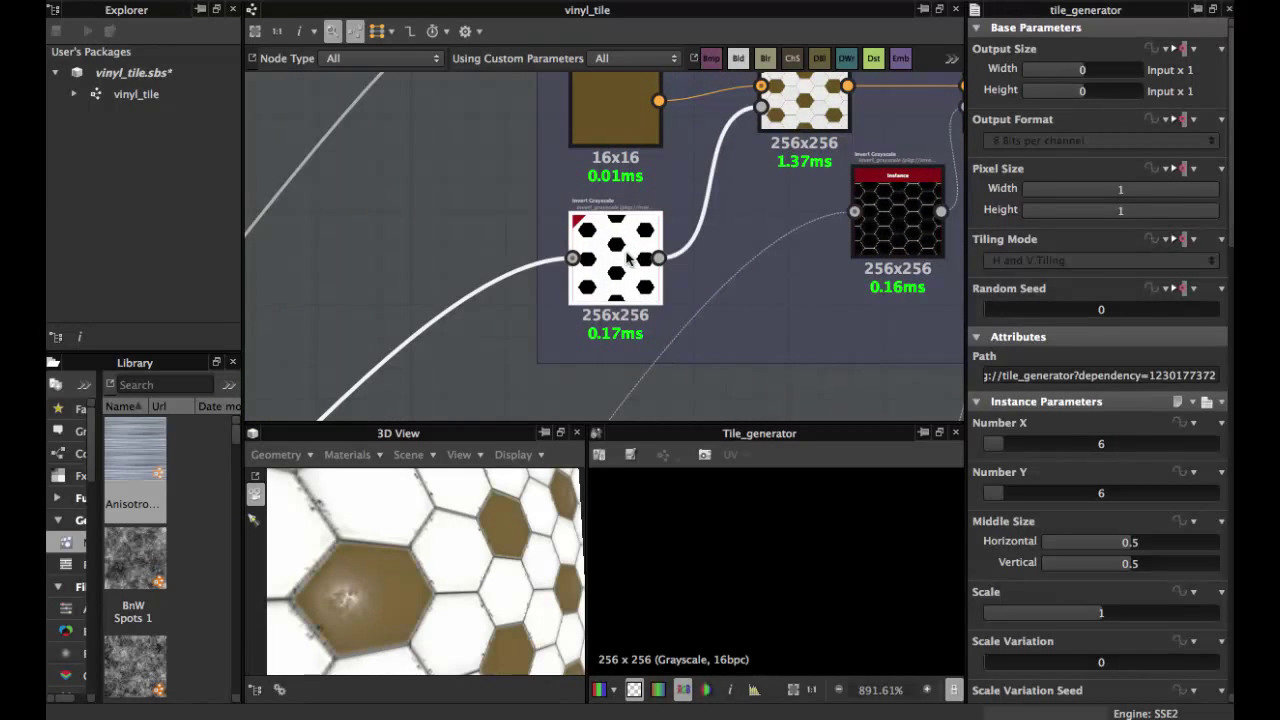
pyautogui.scroll(-8, 719, 524)
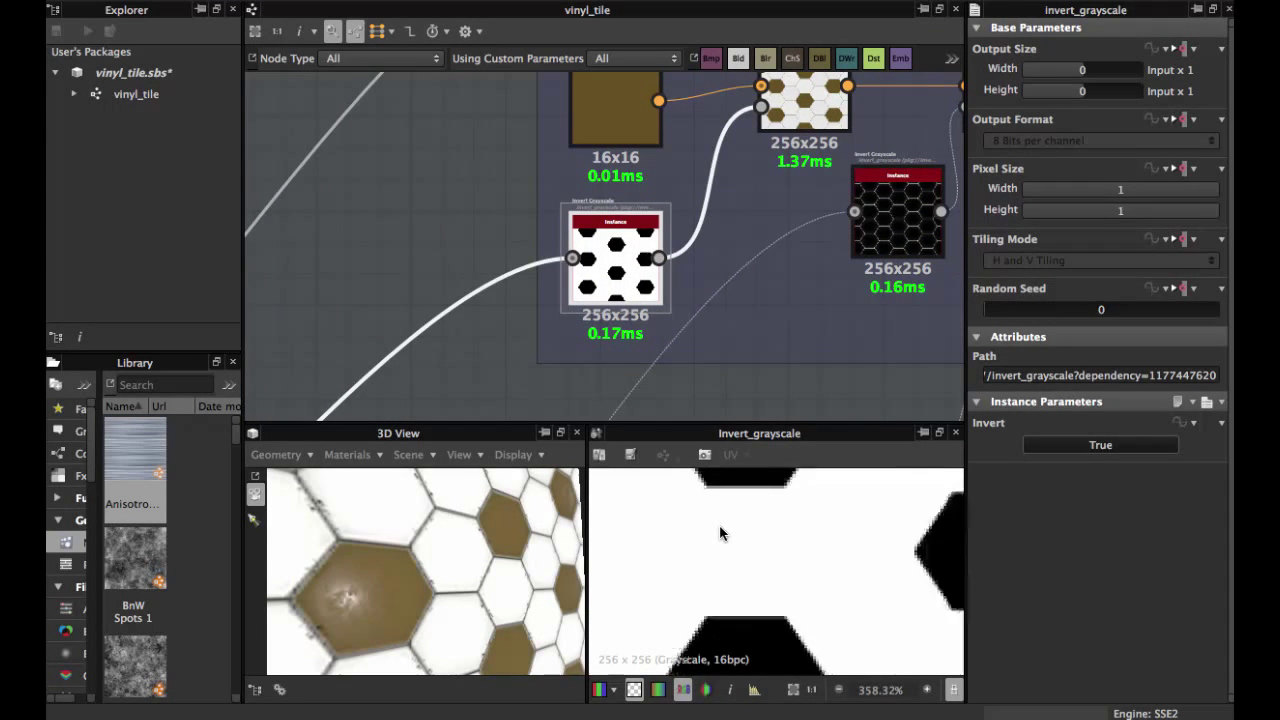
pyautogui.moveTo(667, 302); pyautogui.dragTo(585, 327, button='middle')
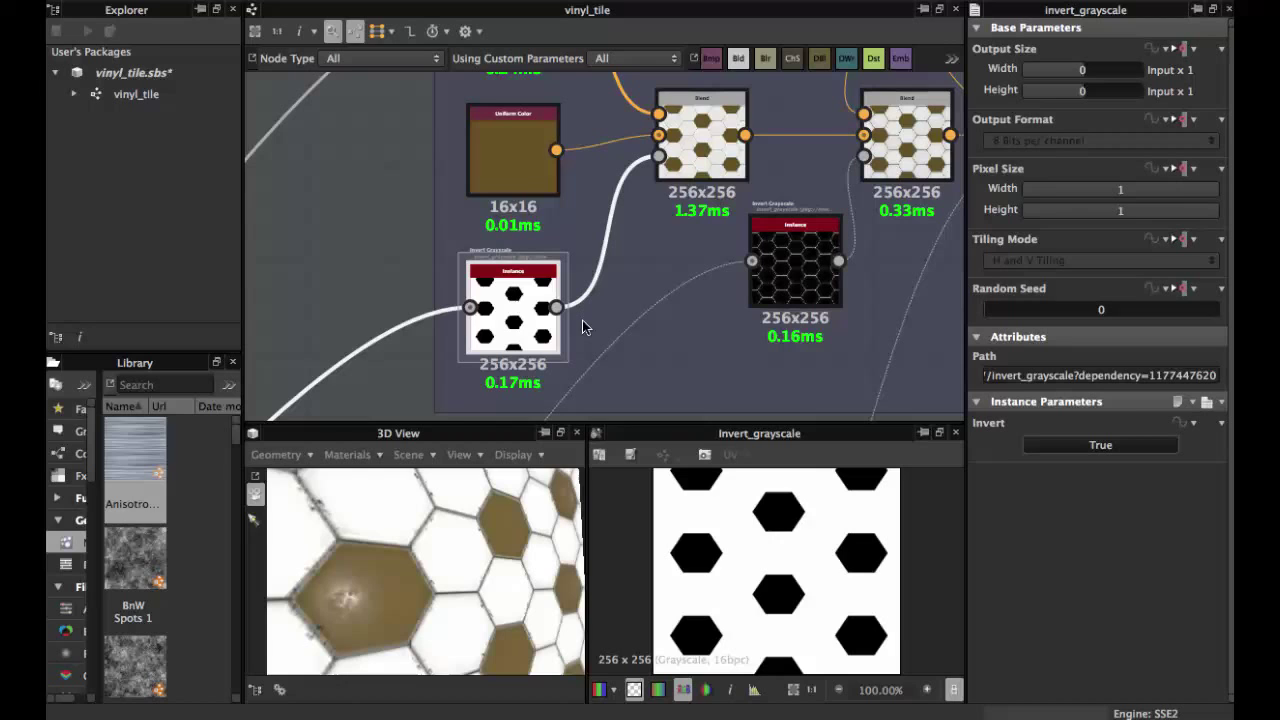
# - Preview the Blend node fed by the Gradient Map and brown color, and check its blending mode
pyautogui.click(709, 143)
pyautogui.moveTo(720, 250); pyautogui.dragTo(674, 284, button='middle')
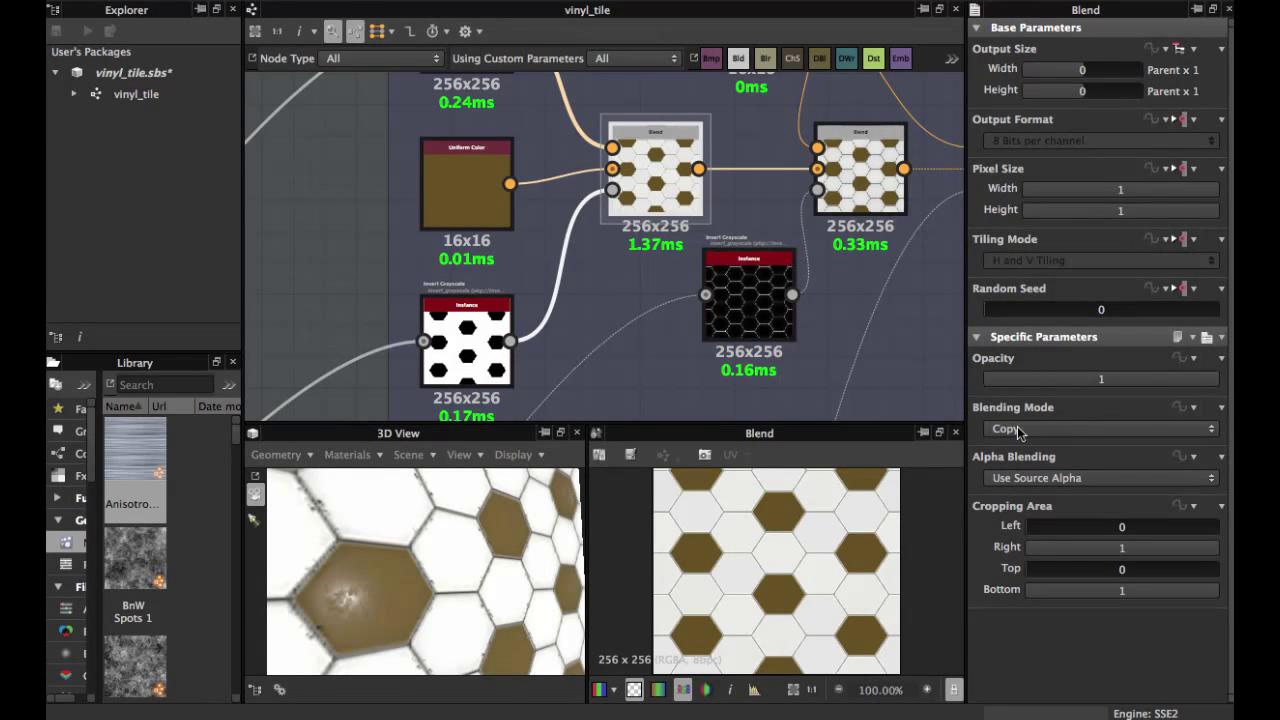
pyautogui.moveTo(717, 147); pyautogui.dragTo(529, 197, button='middle')
pyautogui.scroll(-2, 580, 240)
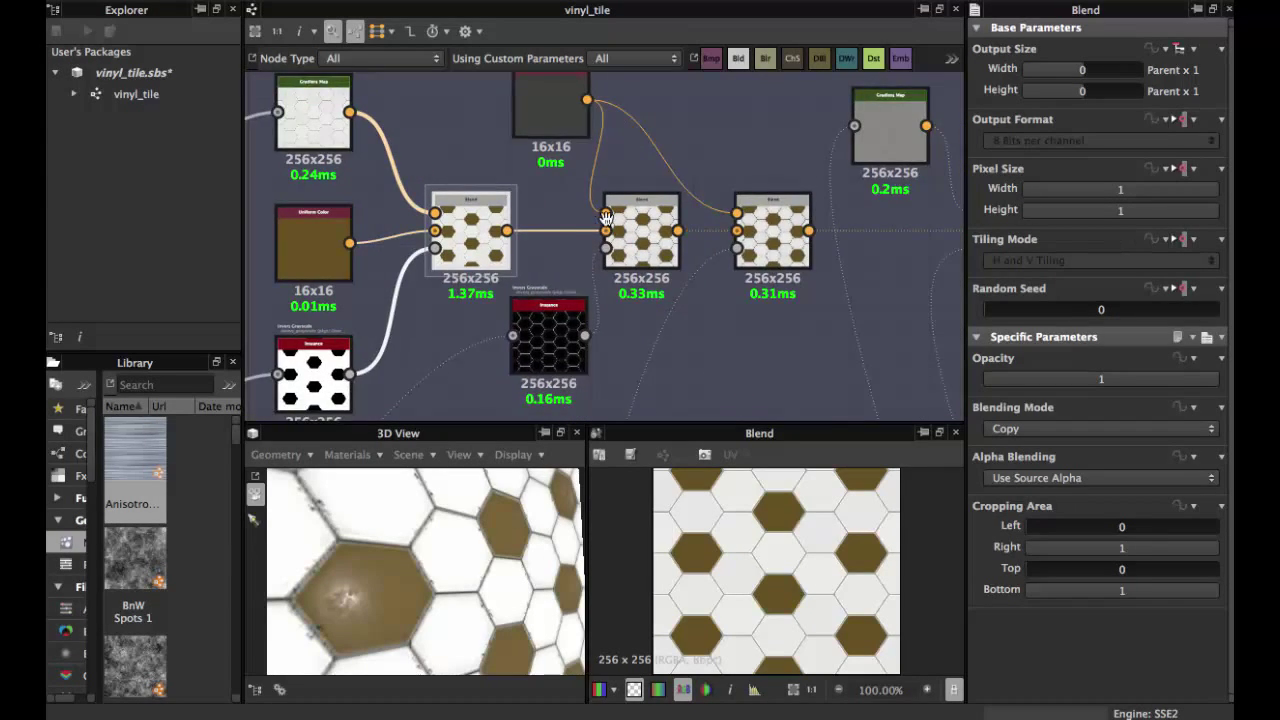
# - Trace the input of the border-mask Invert Grayscale node back to the Levels node and preview that node
pyautogui.moveTo(607, 217); pyautogui.dragTo(683, 127, button='middle')
pyautogui.click(587, 234)
pyautogui.scroll(2, 587, 234)
pyautogui.scroll(-2, 587, 234)
pyautogui.moveTo(466, 346); pyautogui.dragTo(583, 191, button='middle')
pyautogui.moveTo(296, 365); pyautogui.dragTo(601, 273, button='middle')
pyautogui.click(413, 288)
pyautogui.scroll(-2, 411, 288)
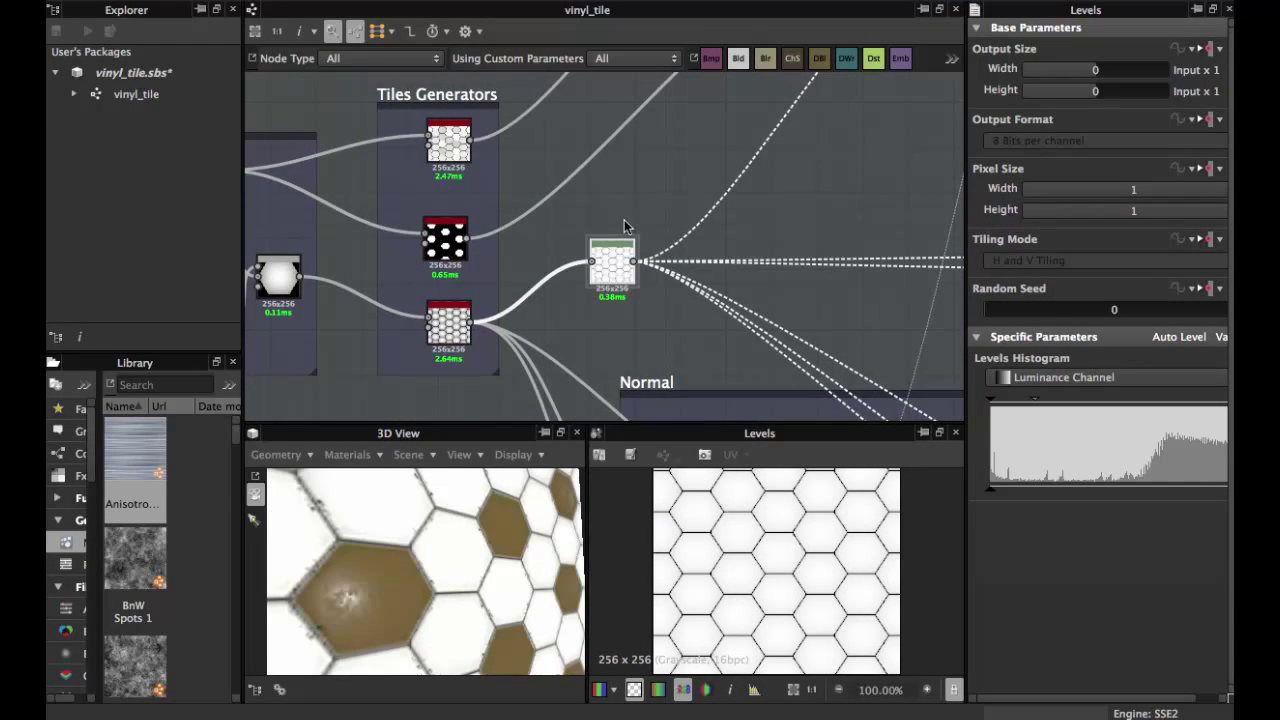
# - Go back to the Color frame and preview the Invert Grayscale node that supplies the hexagon border mask
pyautogui.scroll(5, 625, 222)
pyautogui.moveTo(598, 337)
pyautogui.mouseDown(button='middle')
pyautogui.moveTo(623, 248)
pyautogui.moveTo(508, 357)
pyautogui.moveTo(420, 400)
pyautogui.mouseUp(button='middle')
pyautogui.scroll(-2, 621, 247)
pyautogui.moveTo(800, 130); pyautogui.dragTo(446, 374, button='middle')
pyautogui.click(597, 293)
pyautogui.scroll(1, 597, 293)
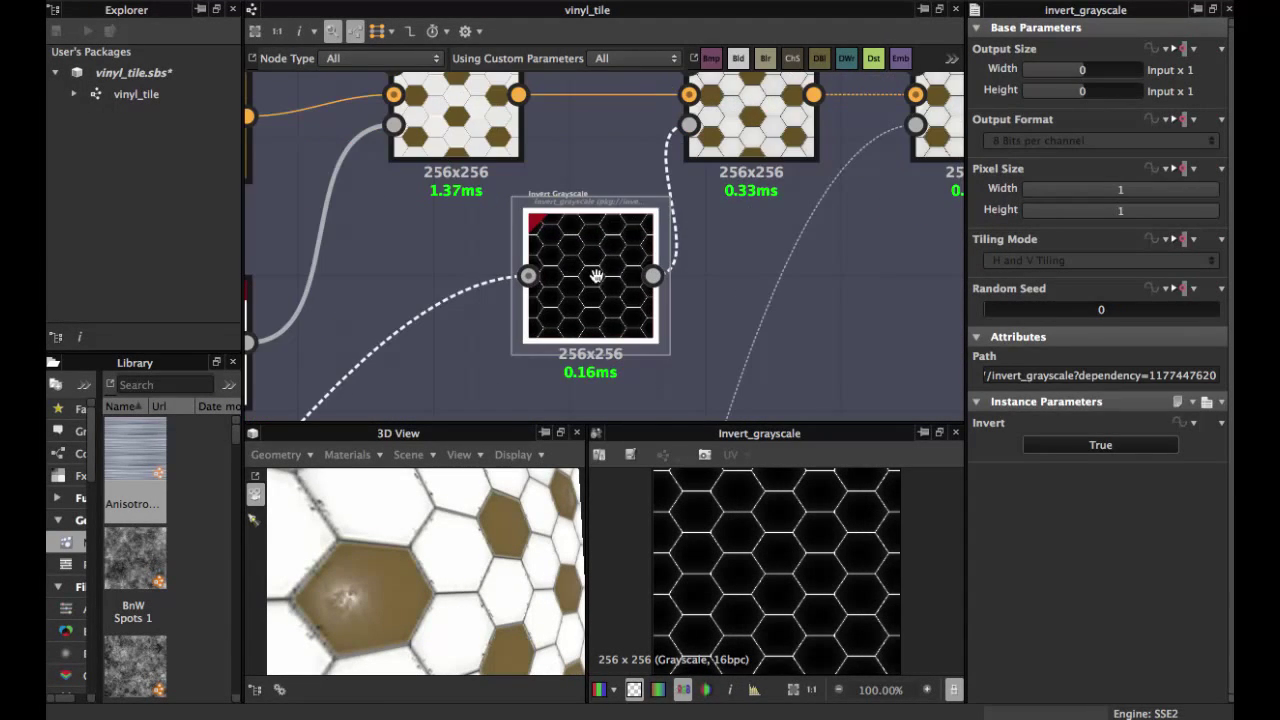
pyautogui.moveTo(653, 276); pyautogui.dragTo(563, 323, button='middle')
pyautogui.moveTo(618, 159); pyautogui.dragTo(601, 285, button='middle')
# - Preview the dark gray Uniform Color node and examine its connections to the second and third Blend nodes
pyautogui.scroll(-1, 601, 285)
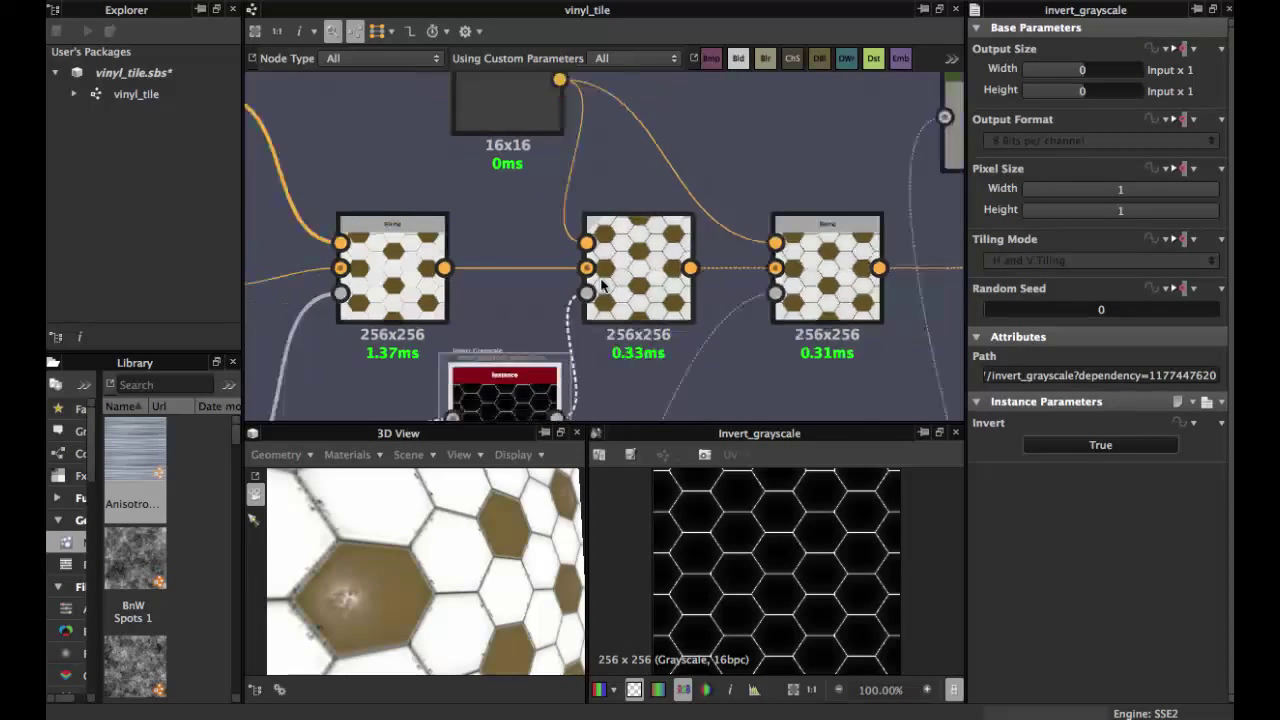
pyautogui.scroll(-1, 602, 287)
pyautogui.click(545, 128)
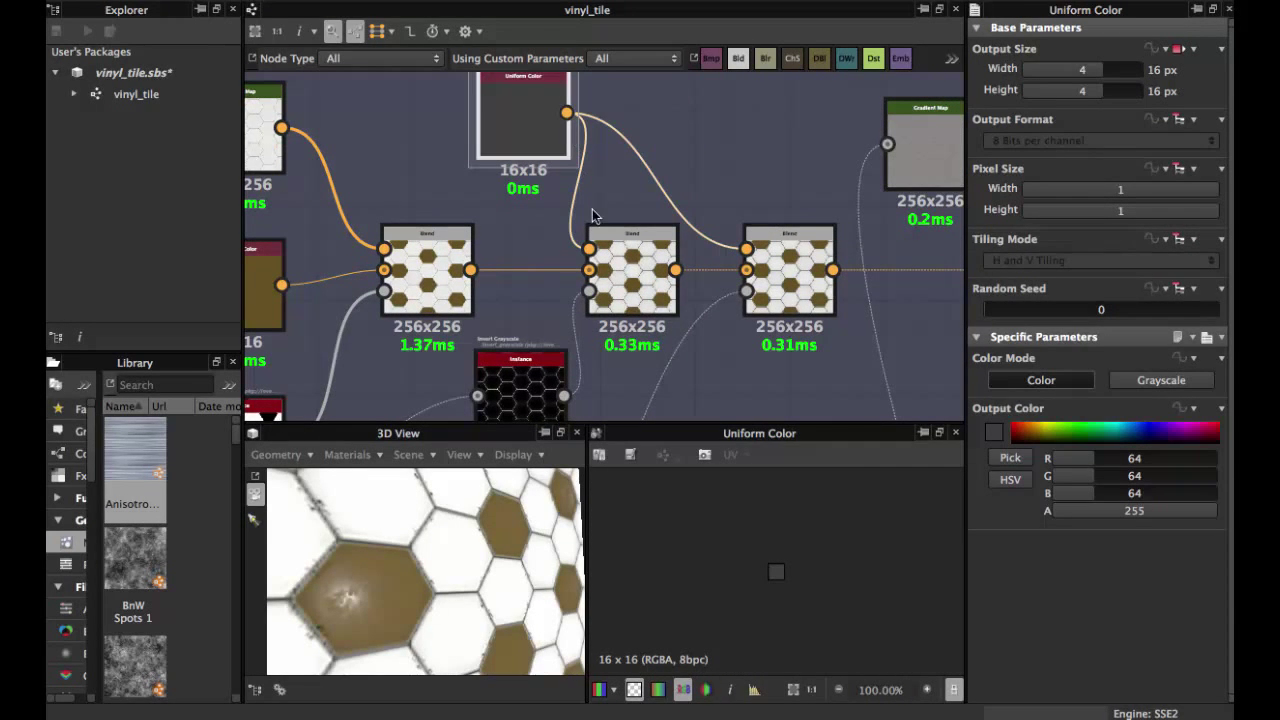
pyautogui.scroll(2, 586, 264)
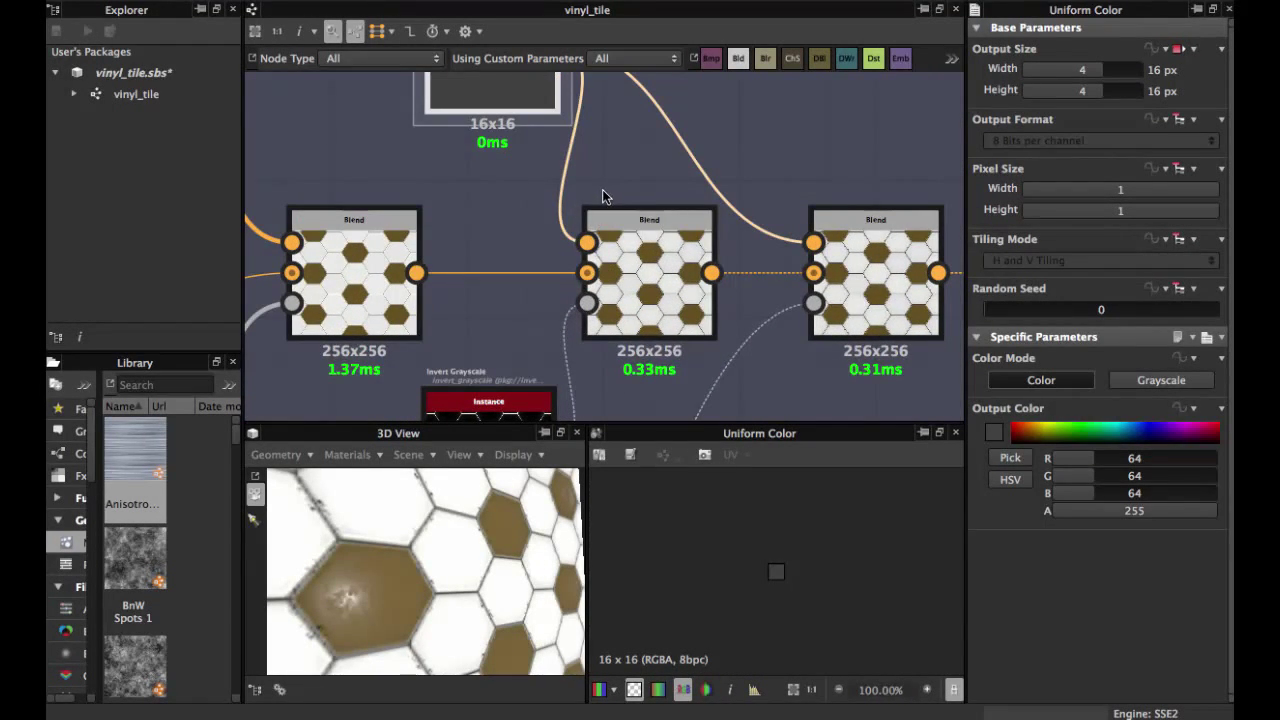
pyautogui.scroll(2, 602, 189)
pyautogui.moveTo(555, 215); pyautogui.dragTo(602, 346, button='middle')
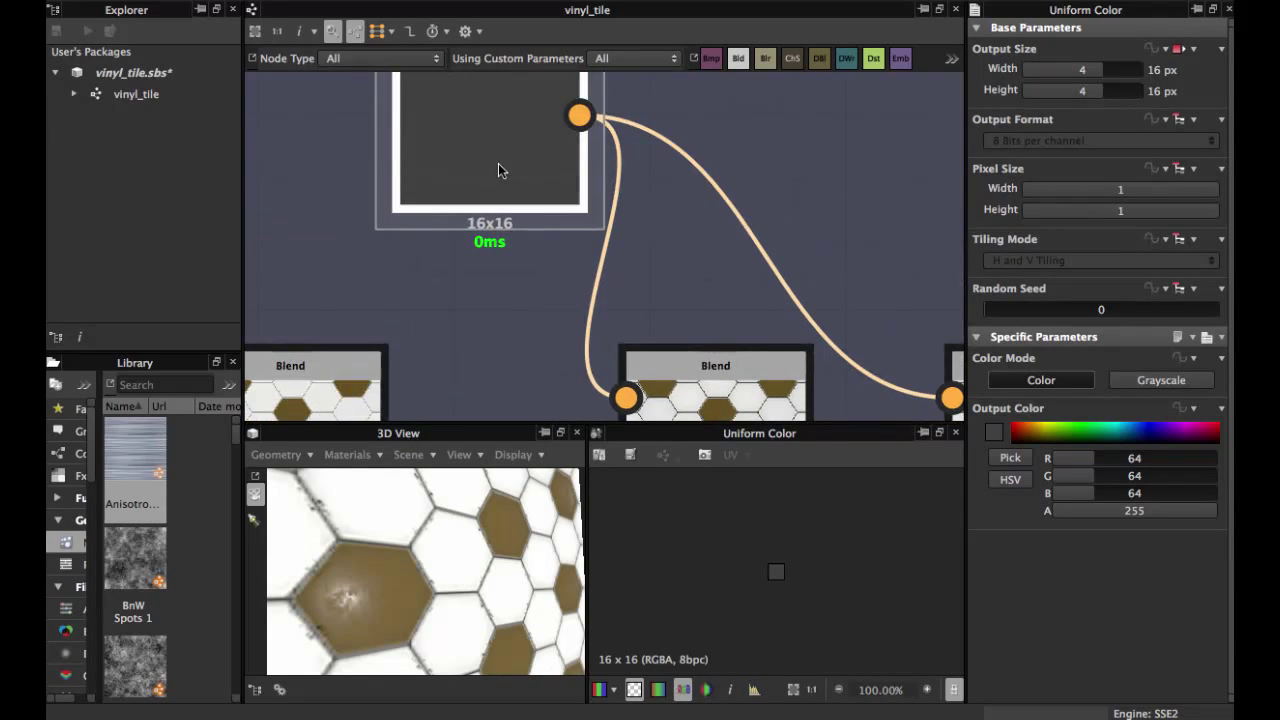
pyautogui.moveTo(585, 277); pyautogui.dragTo(556, 129, button='middle')
# - Preview the second Blend node's mask and background inputs and compare them with the tile borders in 3D
pyautogui.doubleClick(598, 332)
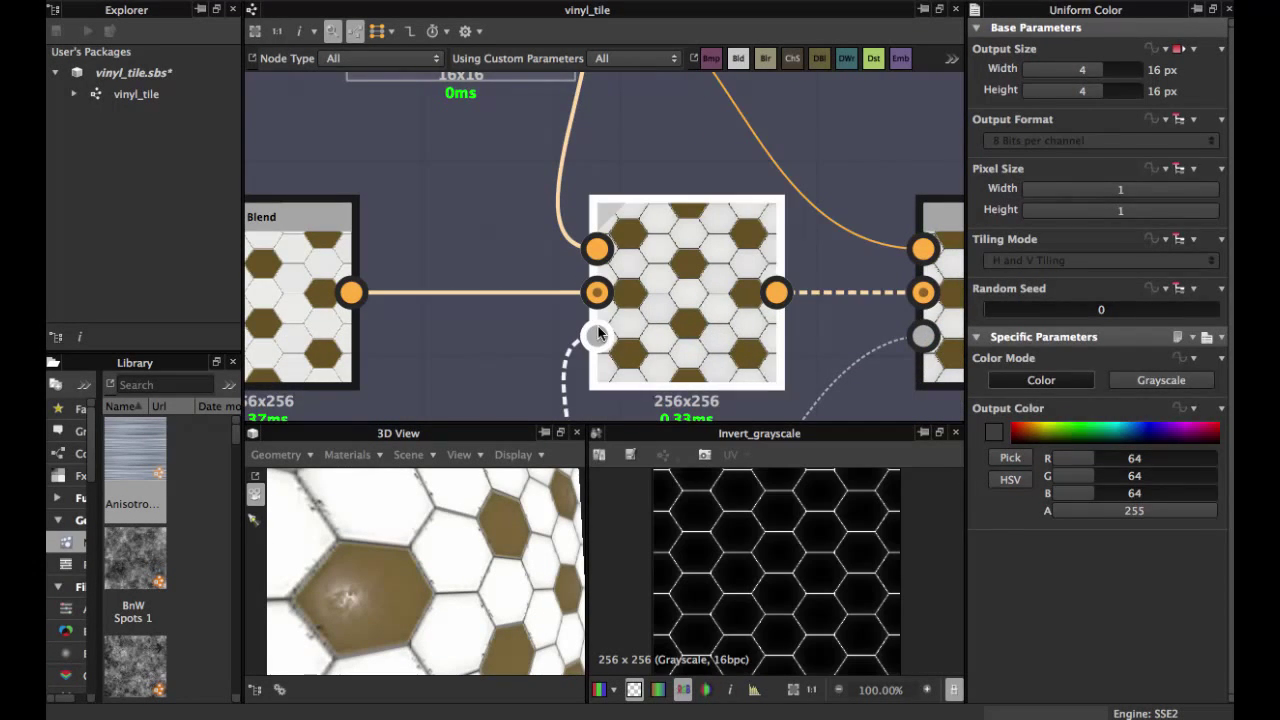
pyautogui.moveTo(626, 310); pyautogui.dragTo(613, 206, button='middle')
pyautogui.scroll(3, 414, 592)
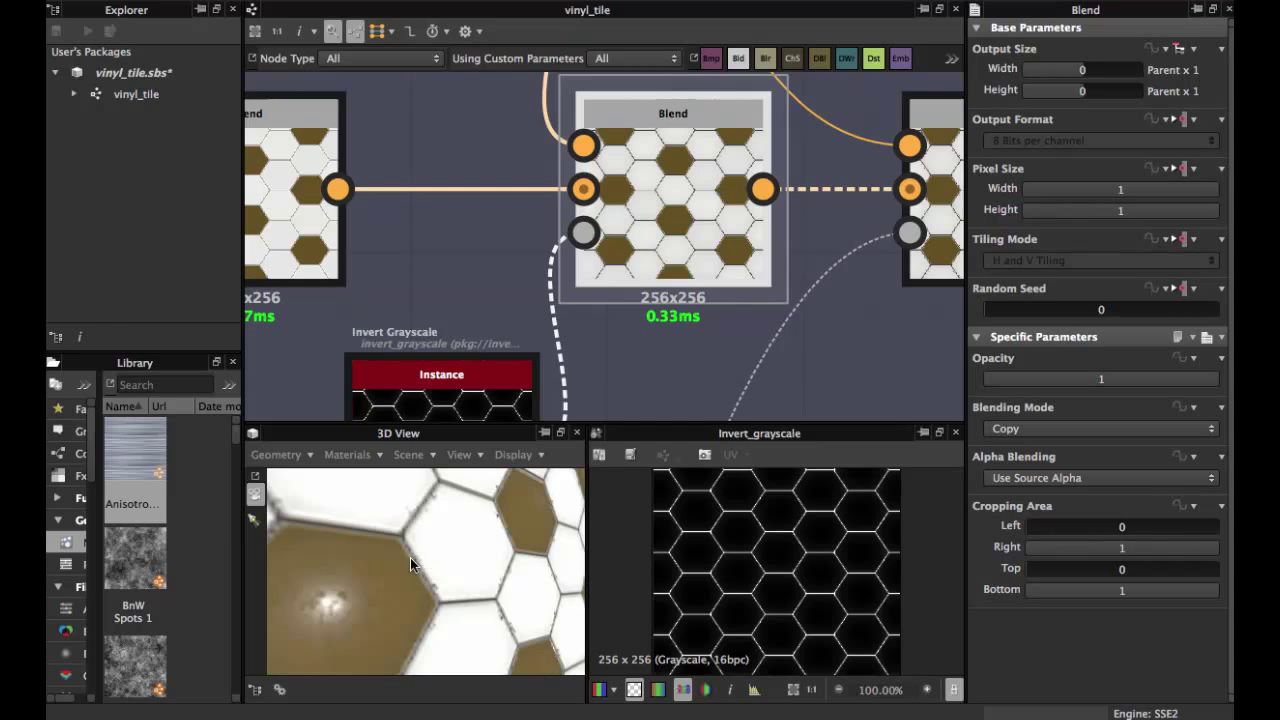
pyautogui.moveTo(410, 557); pyautogui.dragTo(375, 520)
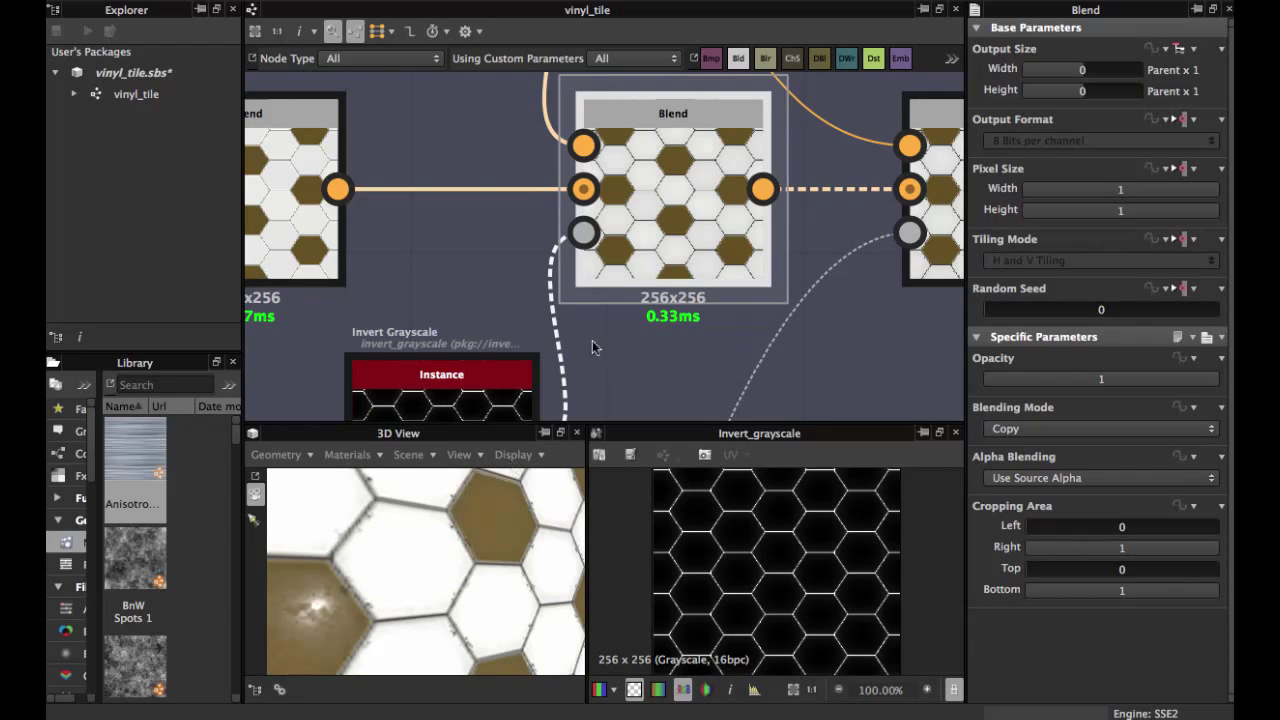
pyautogui.doubleClick(580, 186)
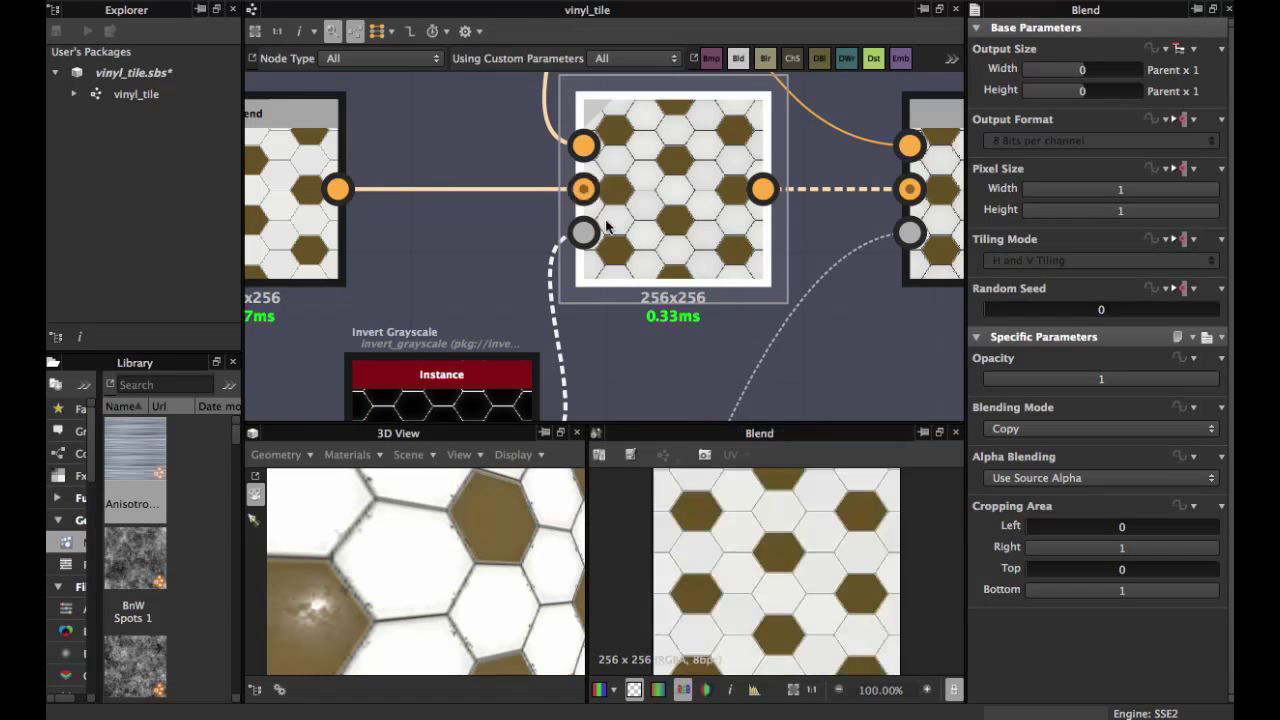
# - Preview the third Blend node and the dark gray Uniform Color that feeds its foreground
pyautogui.scroll(-3, 581, 200)
pyautogui.moveTo(566, 234); pyautogui.dragTo(500, 273, button='middle')
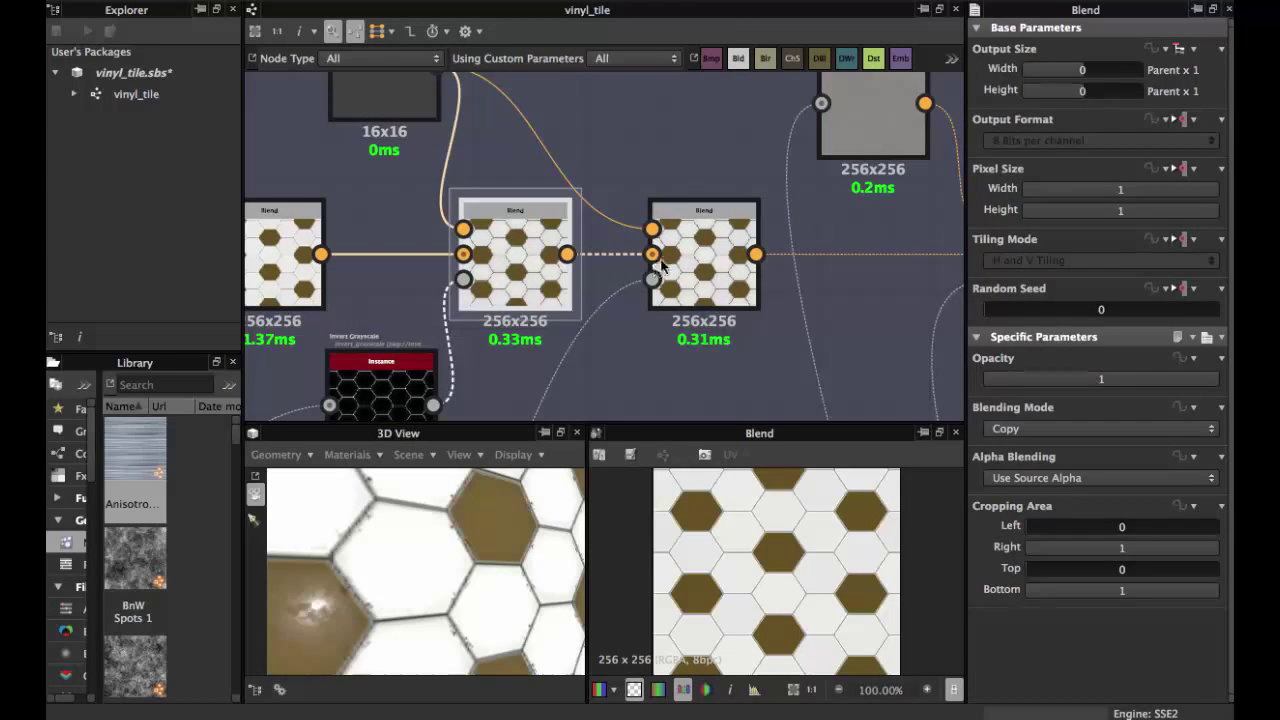
pyautogui.click(705, 270)
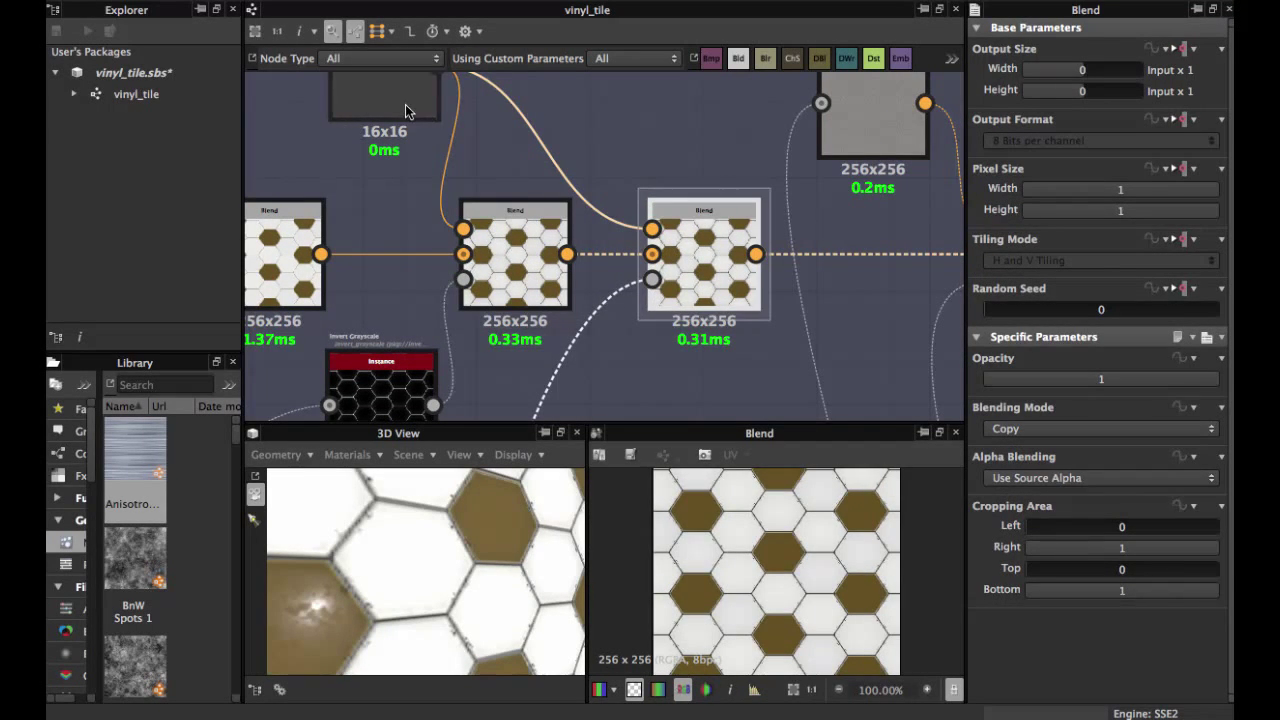
pyautogui.doubleClick(405, 104)
pyautogui.moveTo(645, 274); pyautogui.dragTo(633, 238, button='middle')
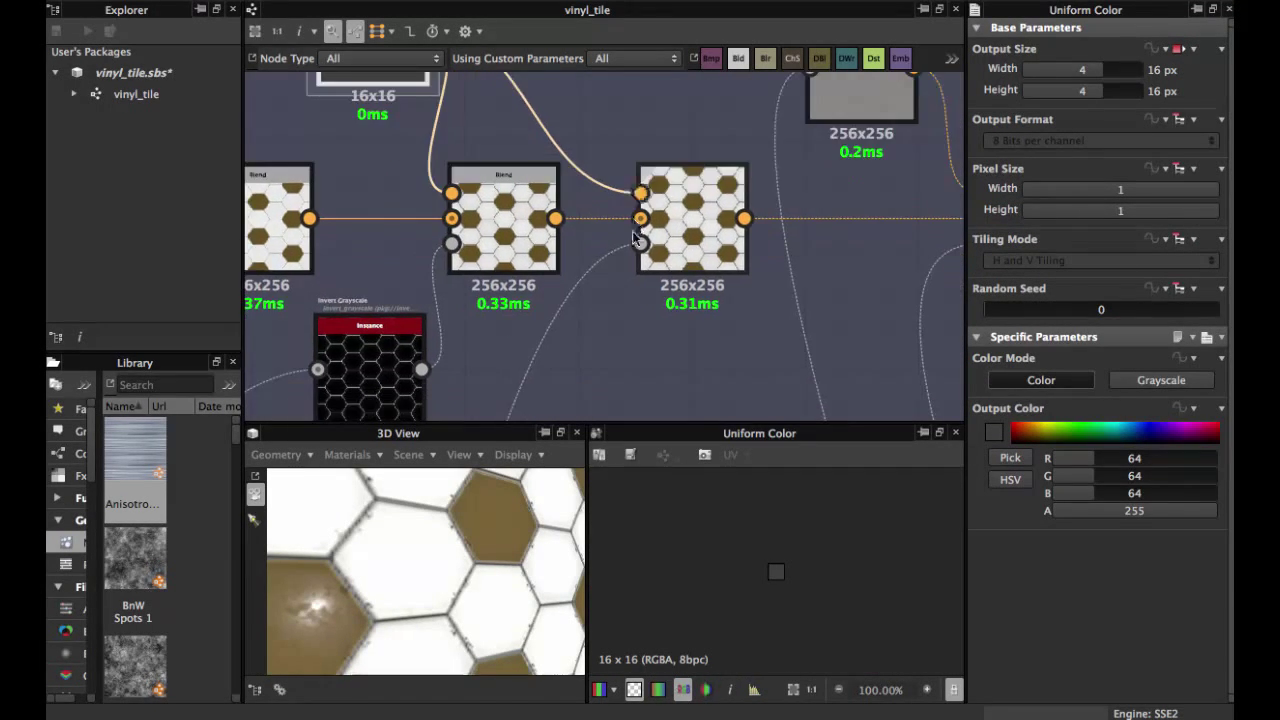
# - Preview the third Blend node's mask input and trace its link down to the Normal frame
pyautogui.doubleClick(638, 243)
pyautogui.scroll(-3, 616, 288)
pyautogui.moveTo(616, 288); pyautogui.dragTo(662, 144, button='middle')
pyautogui.moveTo(636, 238); pyautogui.dragTo(668, 144, button='middle')
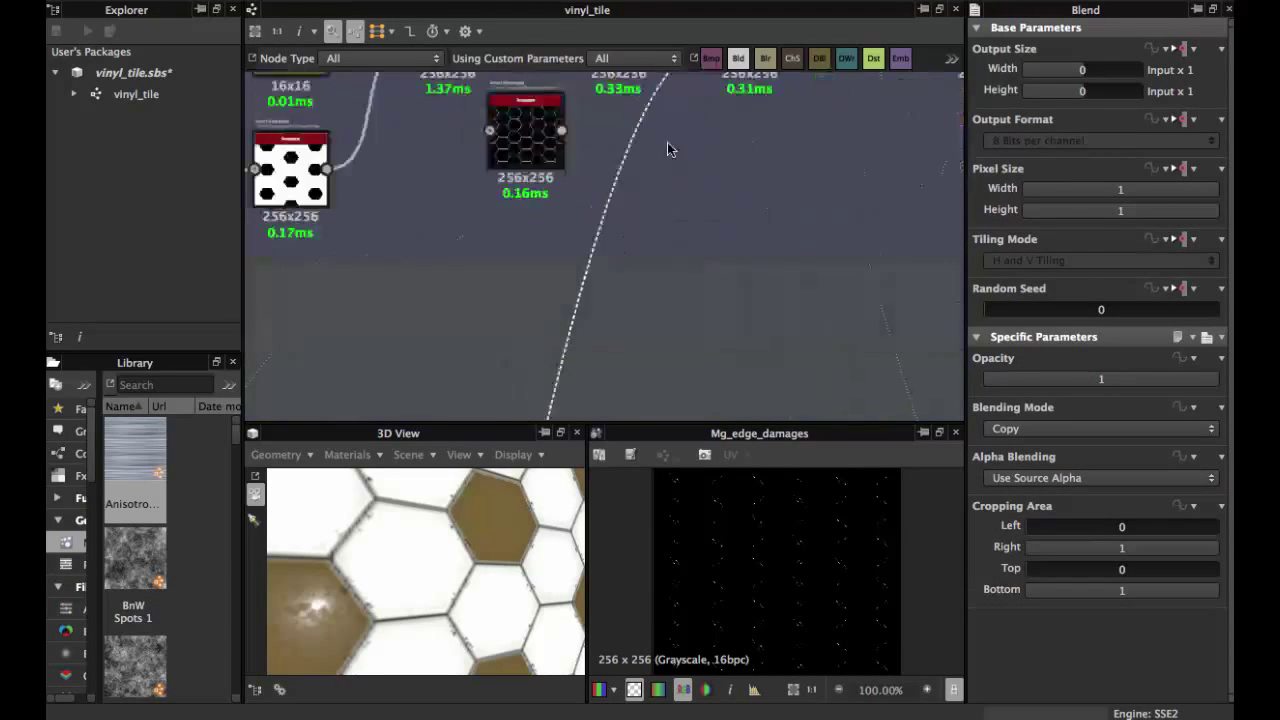
pyautogui.moveTo(575, 320); pyautogui.dragTo(612, 176, button='middle')
pyautogui.moveTo(590, 274); pyautogui.dragTo(617, 137, button='middle')
pyautogui.moveTo(575, 322); pyautogui.dragTo(604, 182, button='middle')
pyautogui.moveTo(534, 350); pyautogui.dragTo(604, 193, button='middle')
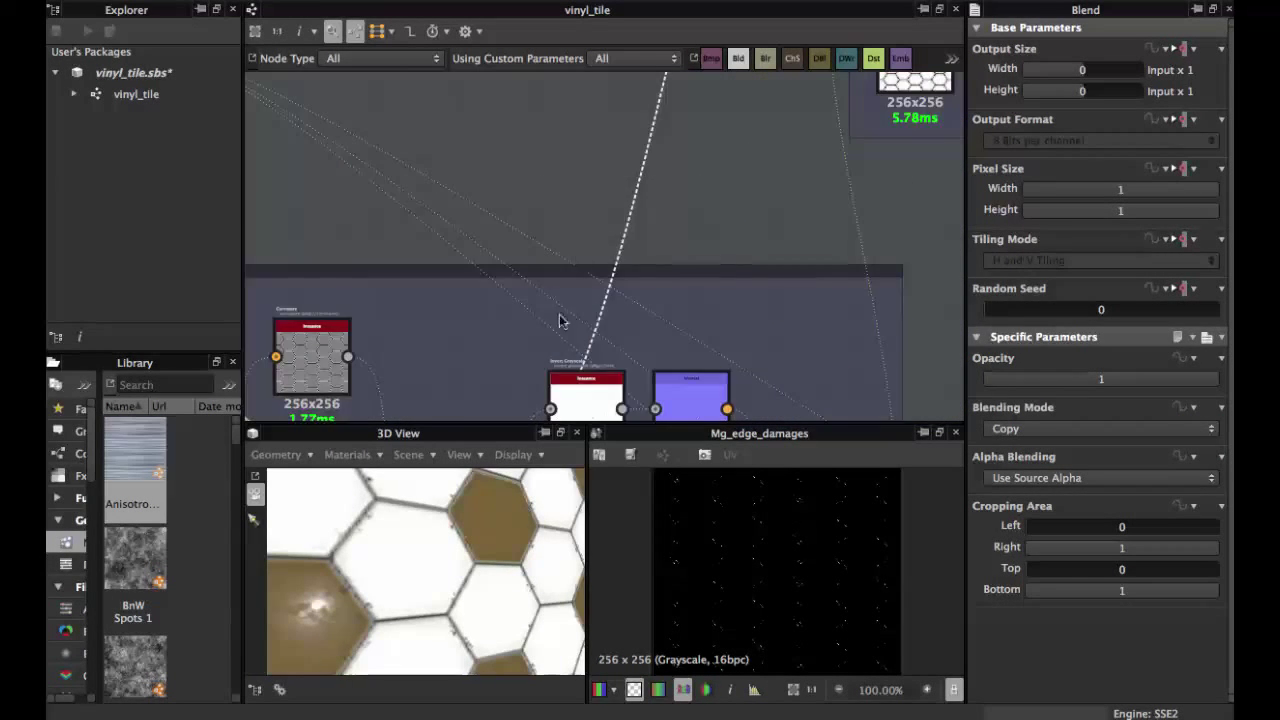
pyautogui.moveTo(525, 393)
pyautogui.mouseDown(button='middle')
pyautogui.moveTo(581, 263)
pyautogui.moveTo(718, 312)
pyautogui.mouseUp(button='middle')
pyautogui.scroll(-3, 551, 306)
pyautogui.moveTo(566, 269); pyautogui.dragTo(598, 198, button='middle')
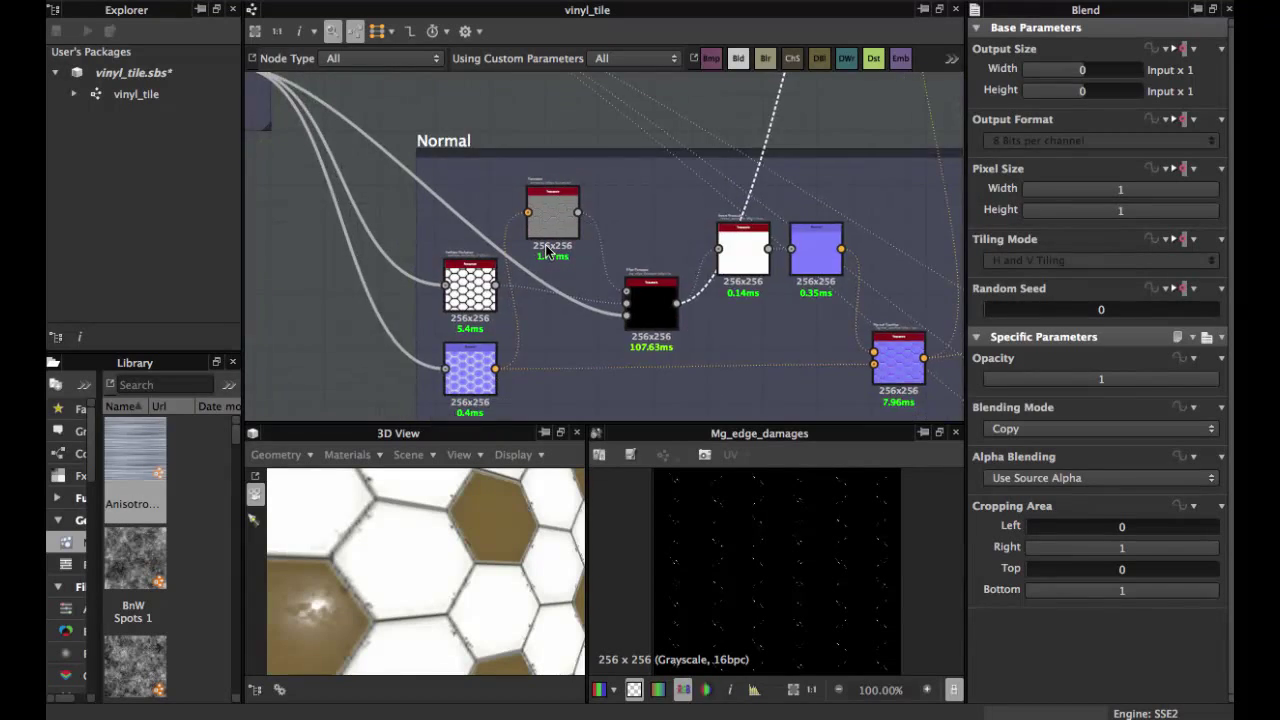
# - Open the Edge Damages node in the Normal frame and examine its parameters and three inputs
pyautogui.scroll(4, 548, 250)
pyautogui.moveTo(532, 248); pyautogui.dragTo(613, 278, button='middle')
pyautogui.scroll(-3, 561, 272)
pyautogui.click(668, 307)
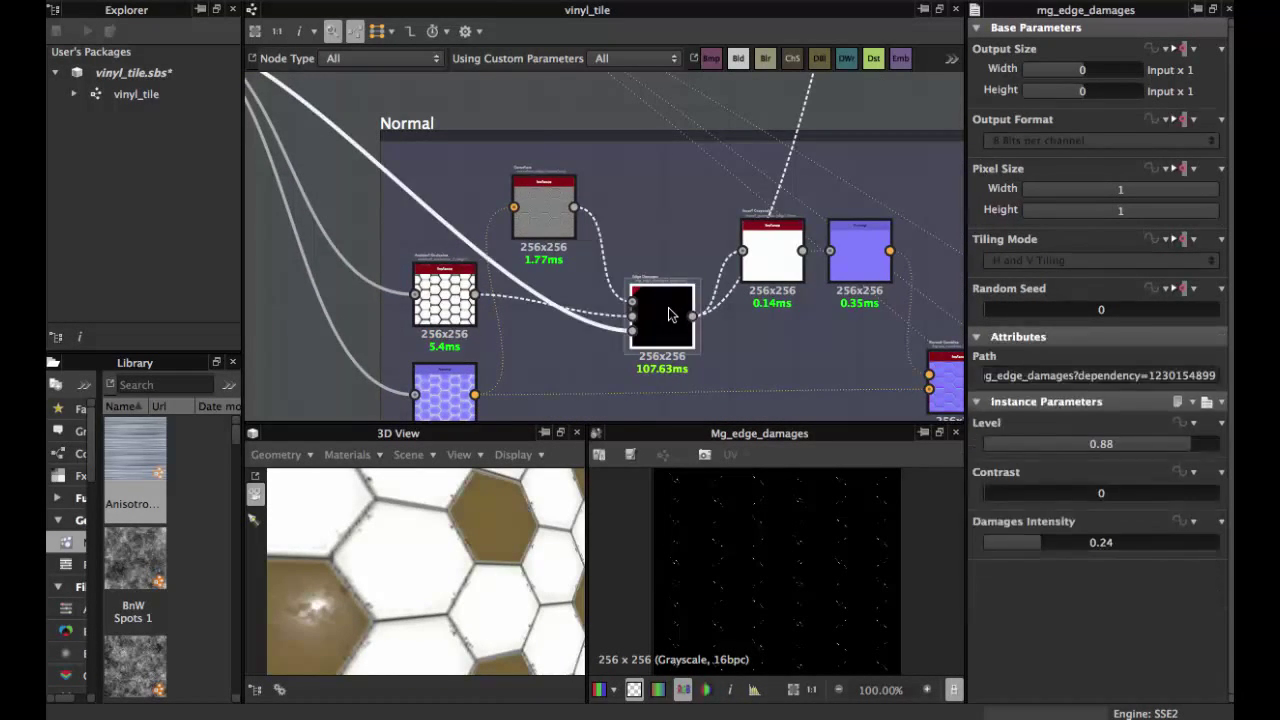
pyautogui.scroll(3, 668, 307)
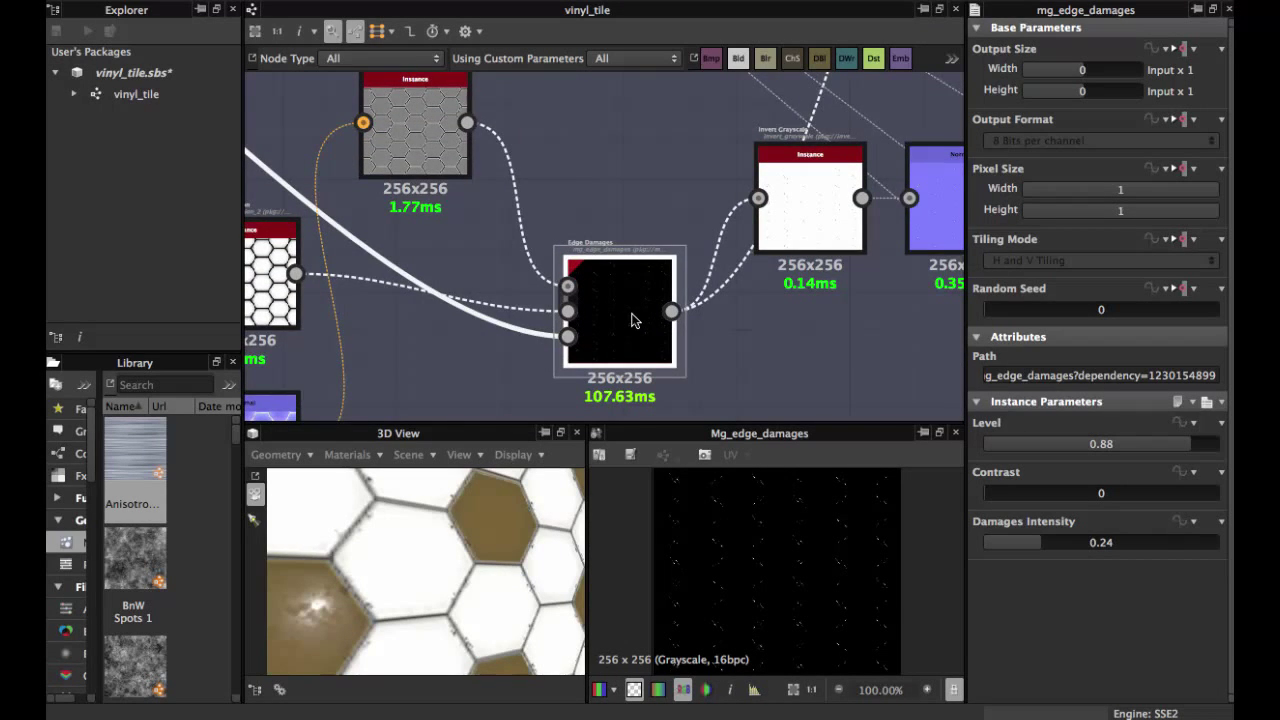
pyautogui.scroll(-1, 631, 320)
pyautogui.moveTo(630, 311); pyautogui.dragTo(664, 303, button='middle')
# - Trace the direct Edge Damages input back to the lowest Tile Generator and preview its shaded hexagon tiles
pyautogui.scroll(-2, 600, 290)
pyautogui.moveTo(590, 287); pyautogui.dragTo(705, 332, button='middle')
pyautogui.moveTo(632, 280); pyautogui.dragTo(716, 327, button='middle')
pyautogui.moveTo(617, 224); pyautogui.dragTo(668, 284, button='middle')
pyautogui.moveTo(533, 247); pyautogui.dragTo(578, 272, button='middle')
pyautogui.scroll(-2, 583, 325)
pyautogui.click(462, 261)
pyautogui.click(464, 266)
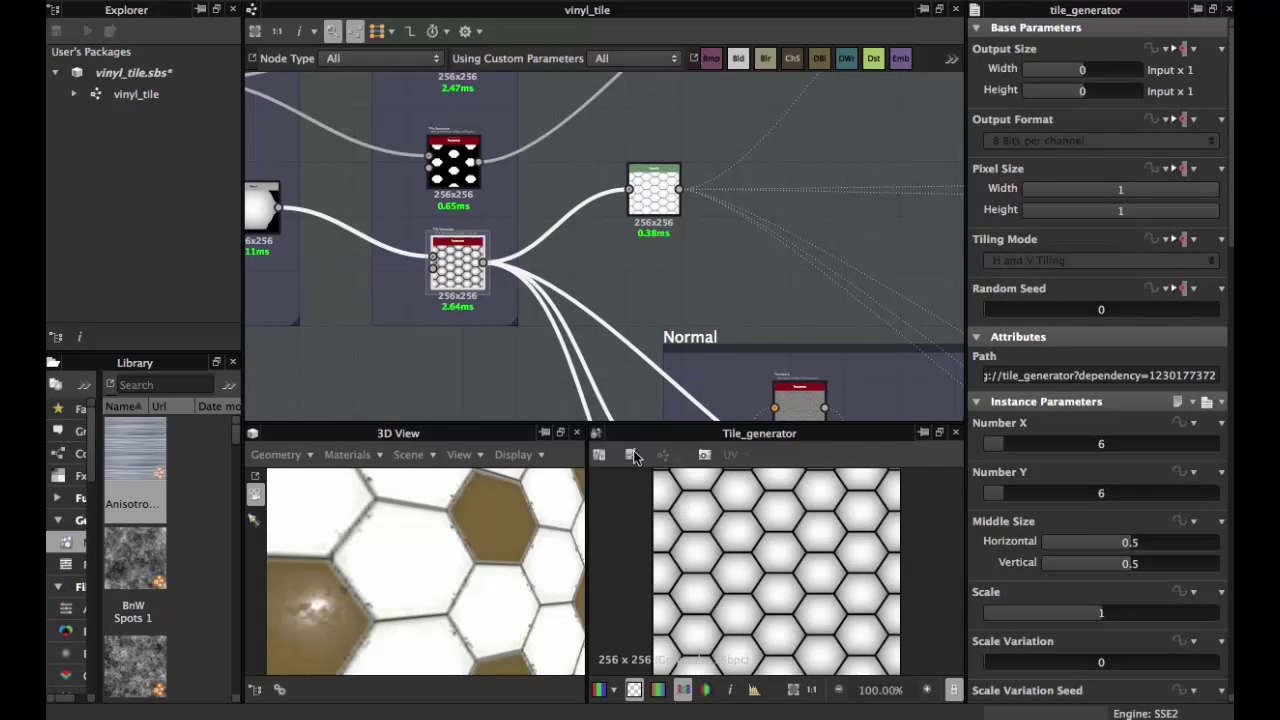
# - Follow the Tile Generator's output into the Normal frame and examine the Ambient Occlusion node's preview and parameters
pyautogui.moveTo(500, 349); pyautogui.dragTo(660, 364, button='middle')
pyautogui.moveTo(661, 301); pyautogui.dragTo(522, 200, button='middle')
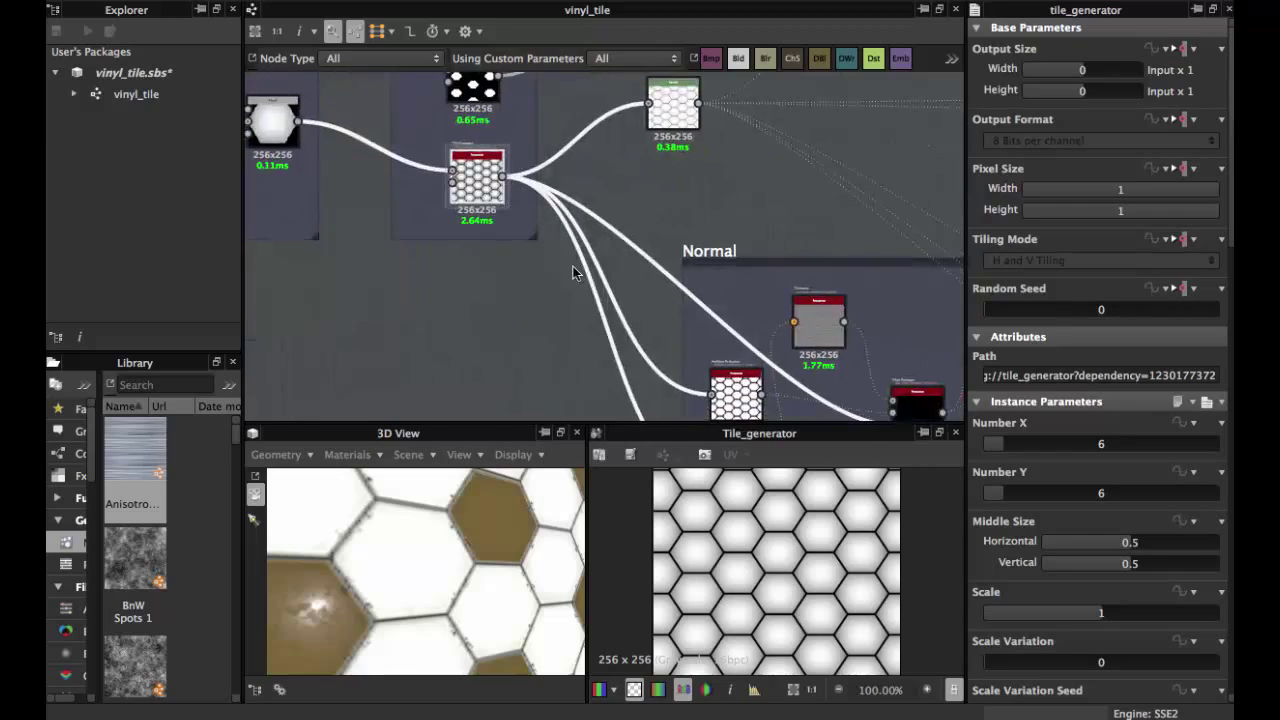
pyautogui.moveTo(573, 267); pyautogui.dragTo(511, 193, button='middle')
pyautogui.moveTo(612, 280); pyautogui.dragTo(538, 210, button='middle')
pyautogui.scroll(3, 566, 249)
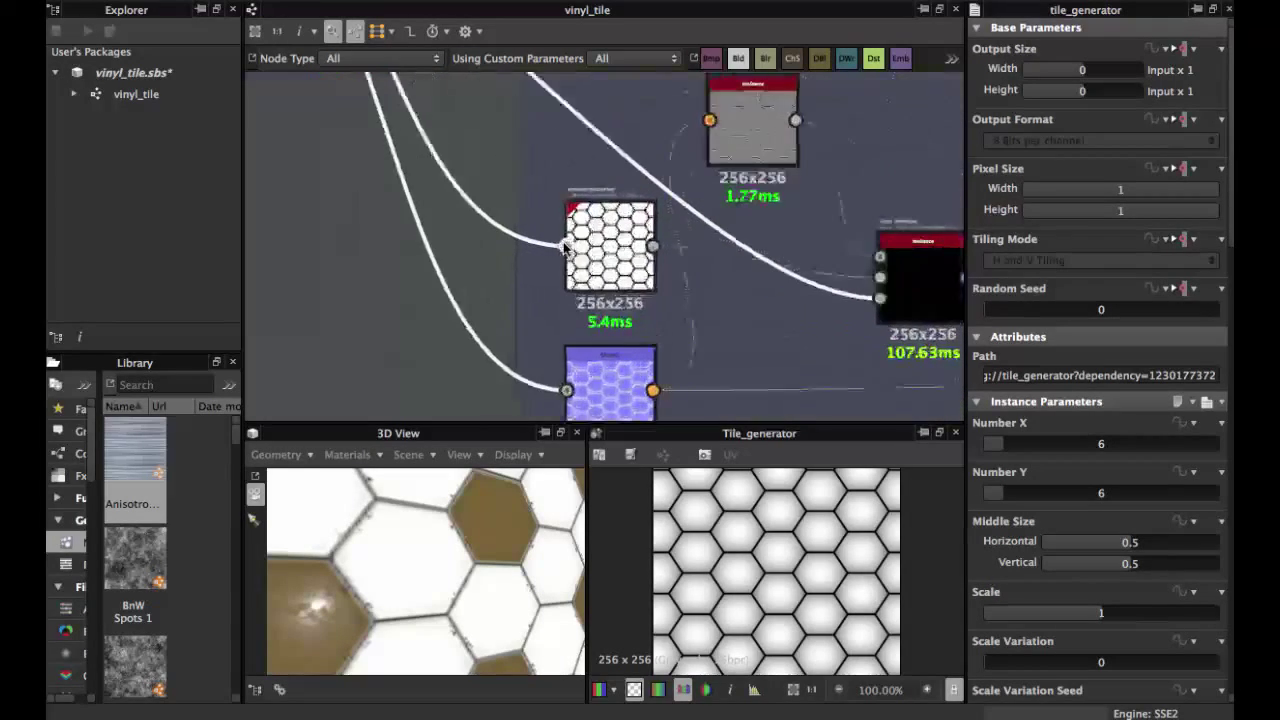
pyautogui.click(622, 260)
pyautogui.scroll(2, 612, 258)
pyautogui.scroll(1, 612, 258)
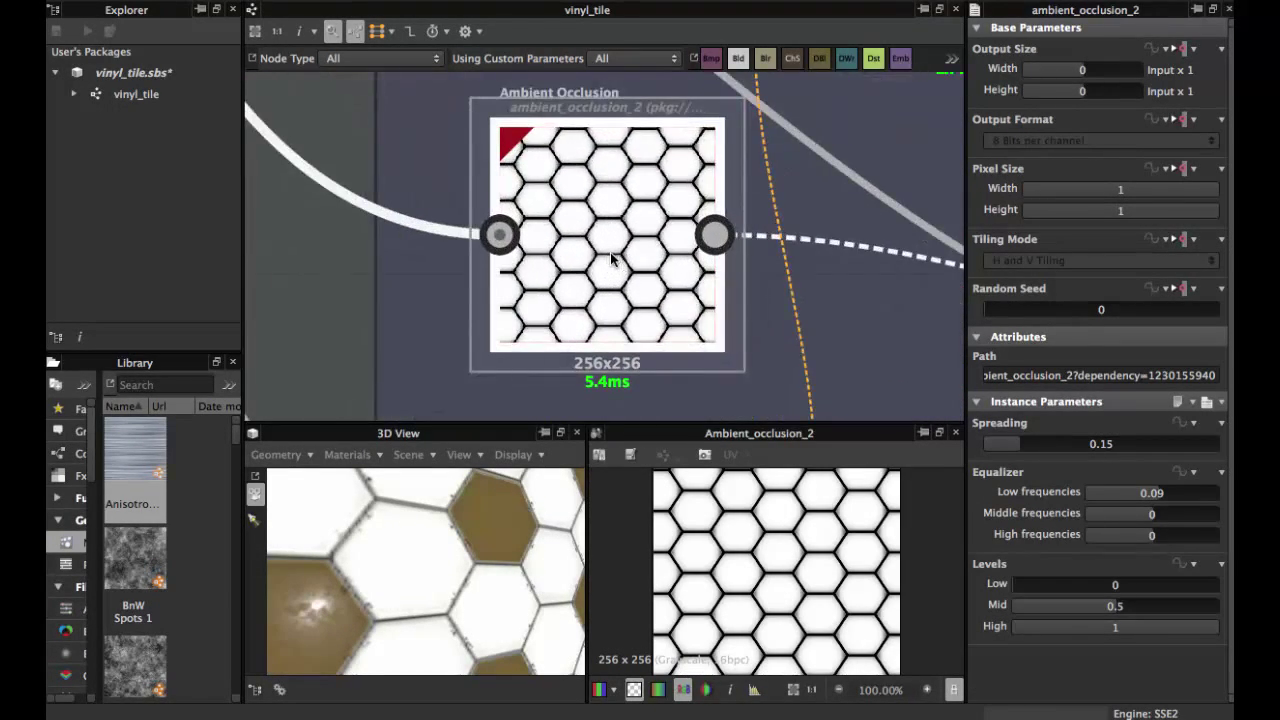
pyautogui.moveTo(609, 263); pyautogui.dragTo(580, 197, button='middle')
# - Preview the Normal node below Ambient Occlusion with the 2D view's transparency display turned off
pyautogui.scroll(-2, 555, 290)
pyautogui.scroll(-2, 580, 268)
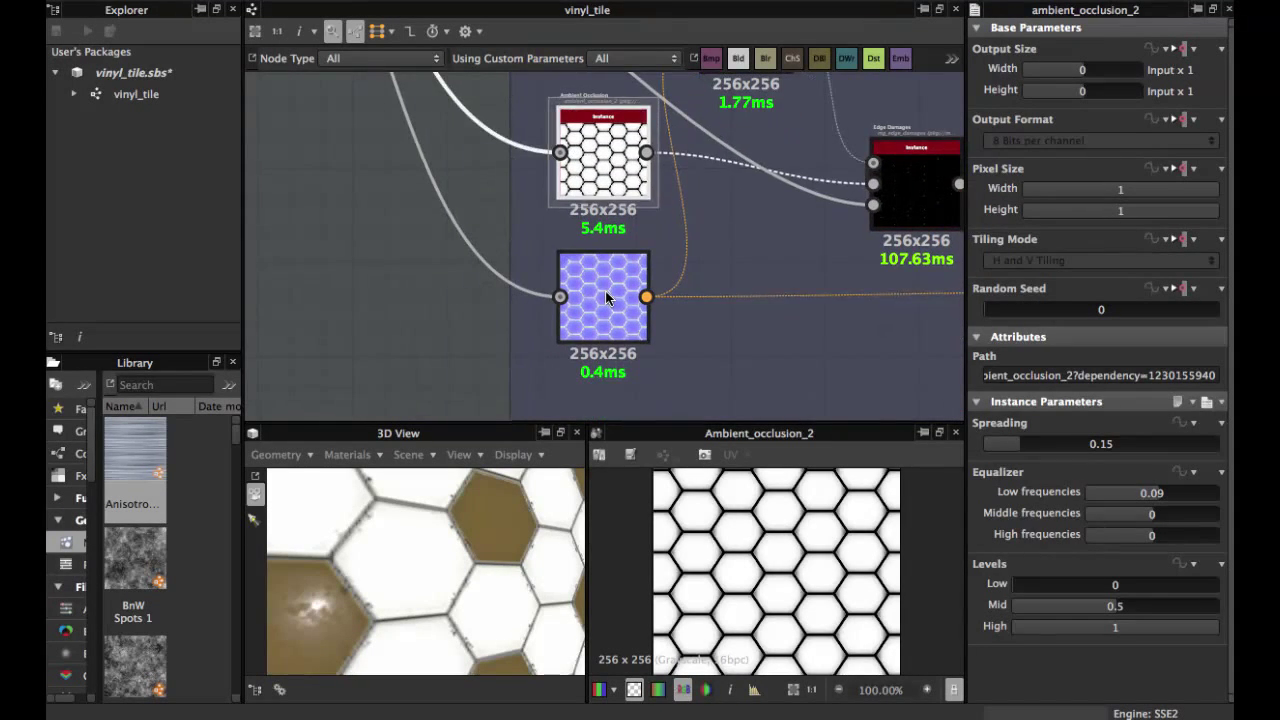
pyautogui.click(606, 297)
pyautogui.scroll(1, 765, 574)
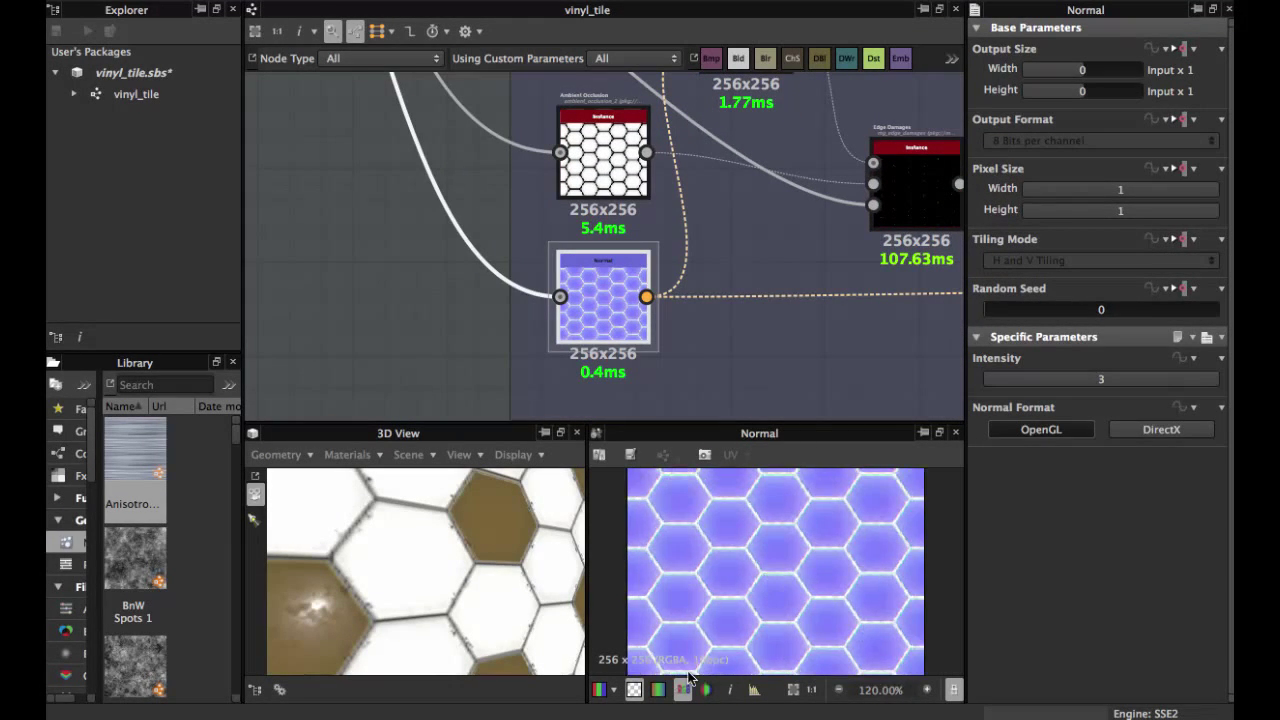
pyautogui.click(637, 691)
pyautogui.scroll(2, 744, 563)
pyautogui.scroll(-3, 746, 508)
pyautogui.moveTo(701, 250); pyautogui.dragTo(676, 269, button='middle')
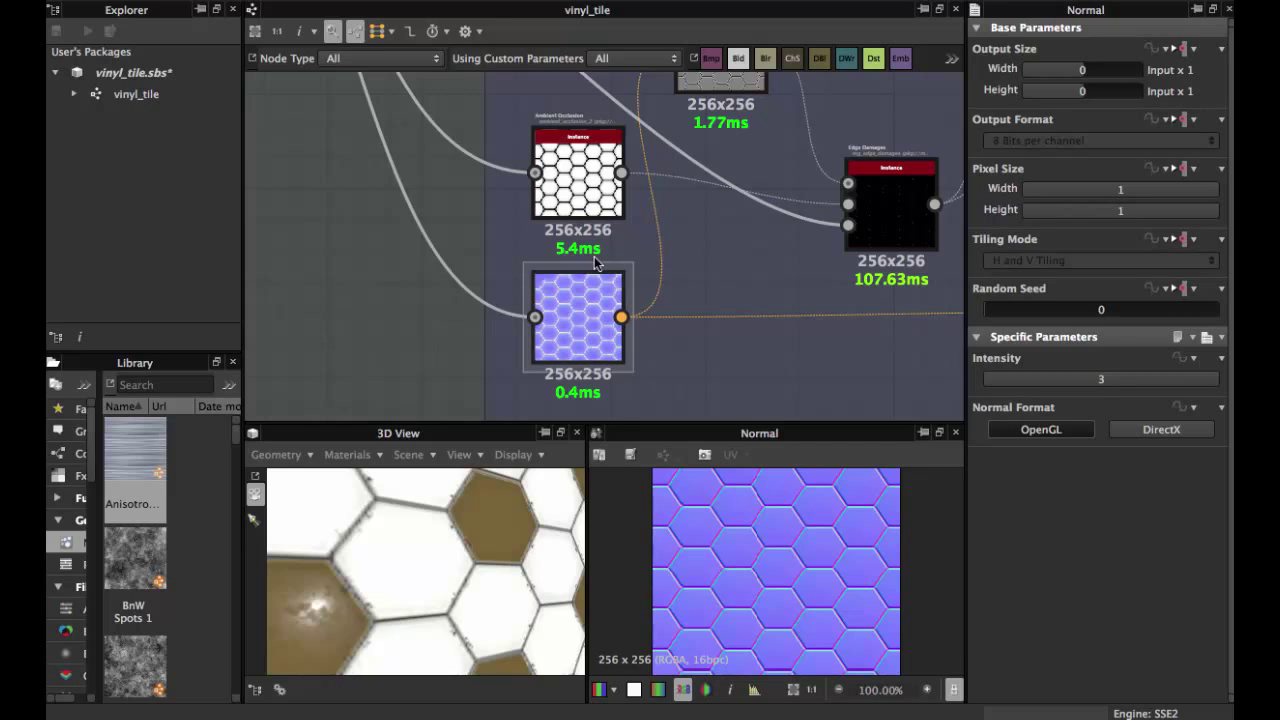
# - Preview the Ambient Occlusion node again and check its link to Edge Damages
pyautogui.moveTo(596, 263); pyautogui.dragTo(590, 330, button='middle')
pyautogui.click(585, 283)
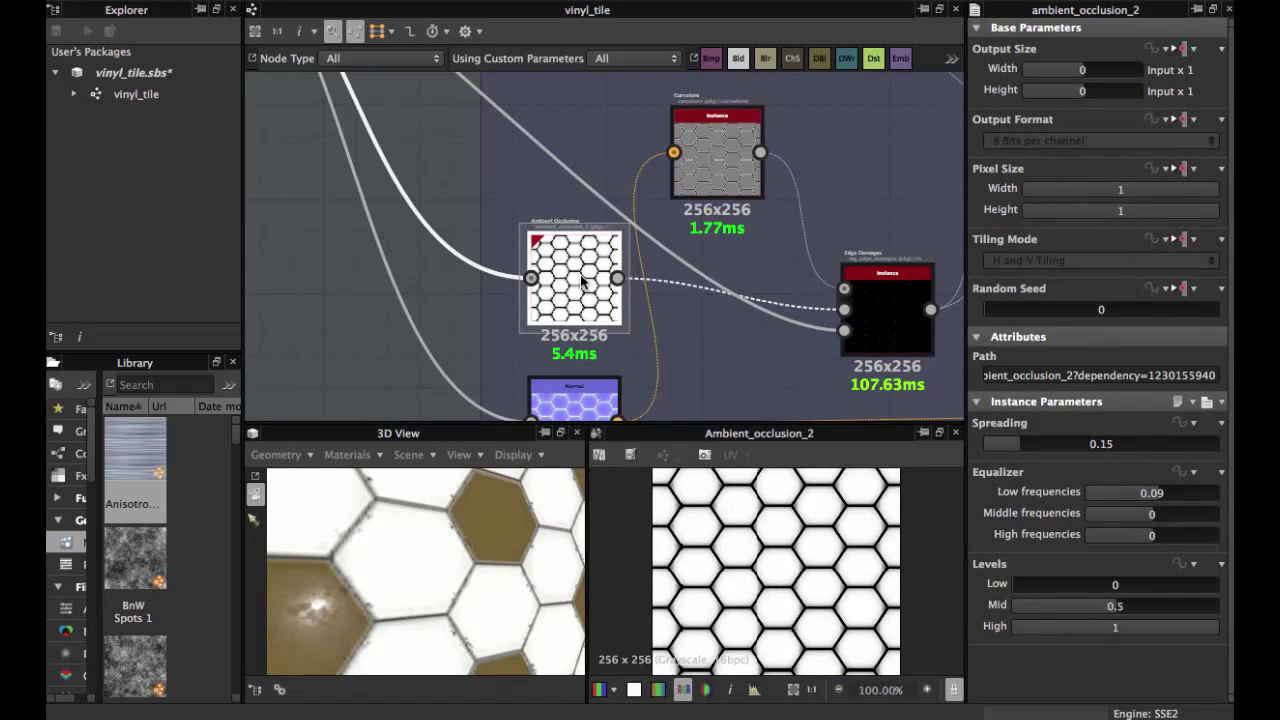
# - Preview the Edge Damages node in the Normal frame and examine its inputs and parameters
pyautogui.scroll(-2, 583, 283)
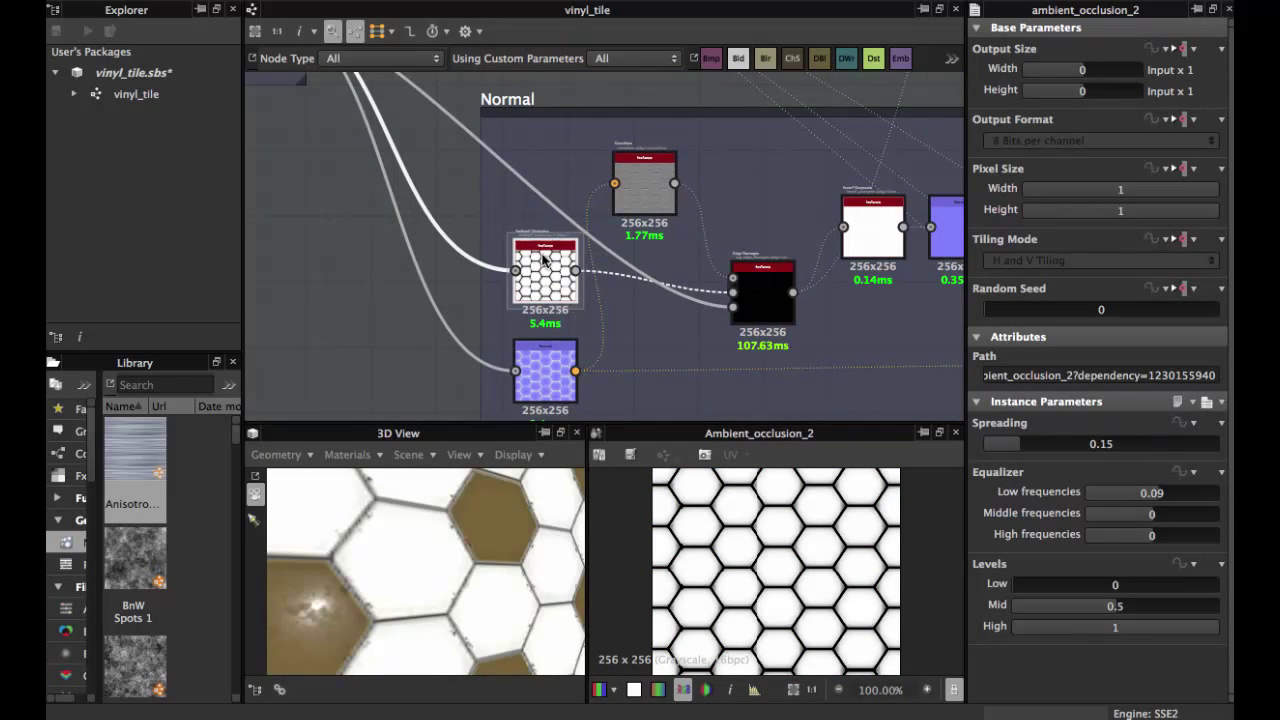
pyautogui.click(705, 321)
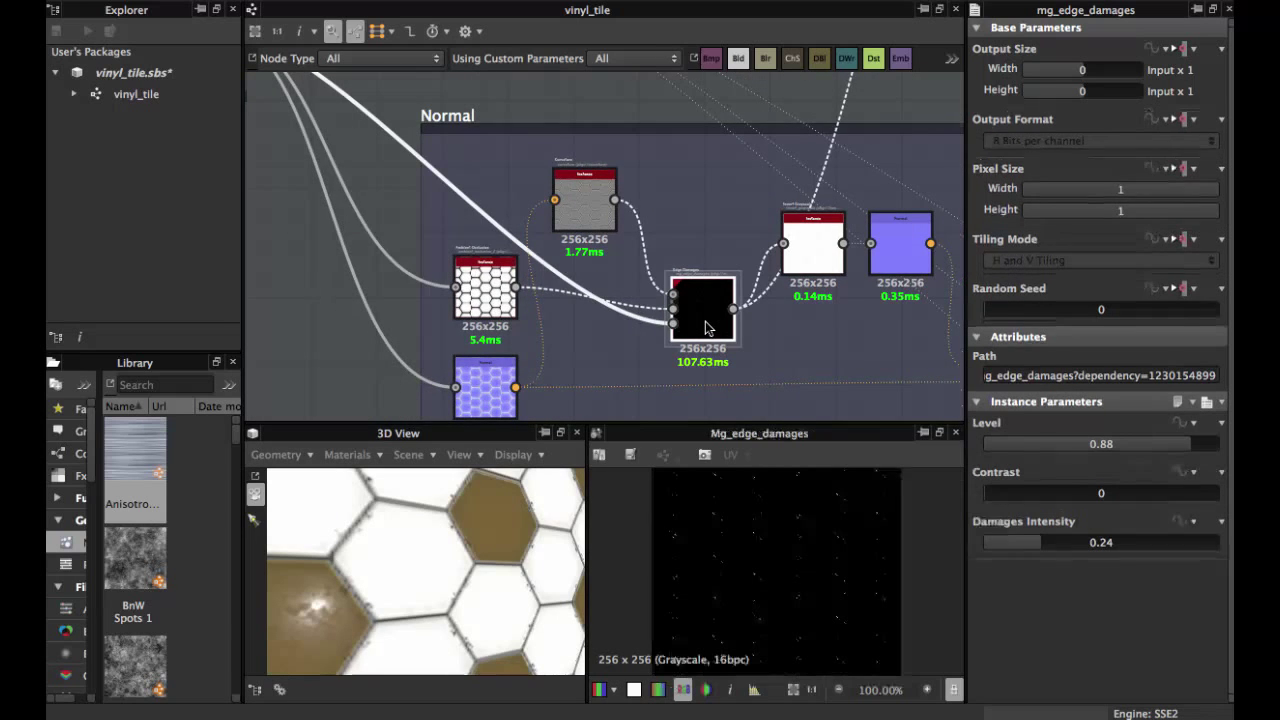
pyautogui.scroll(4, 705, 321)
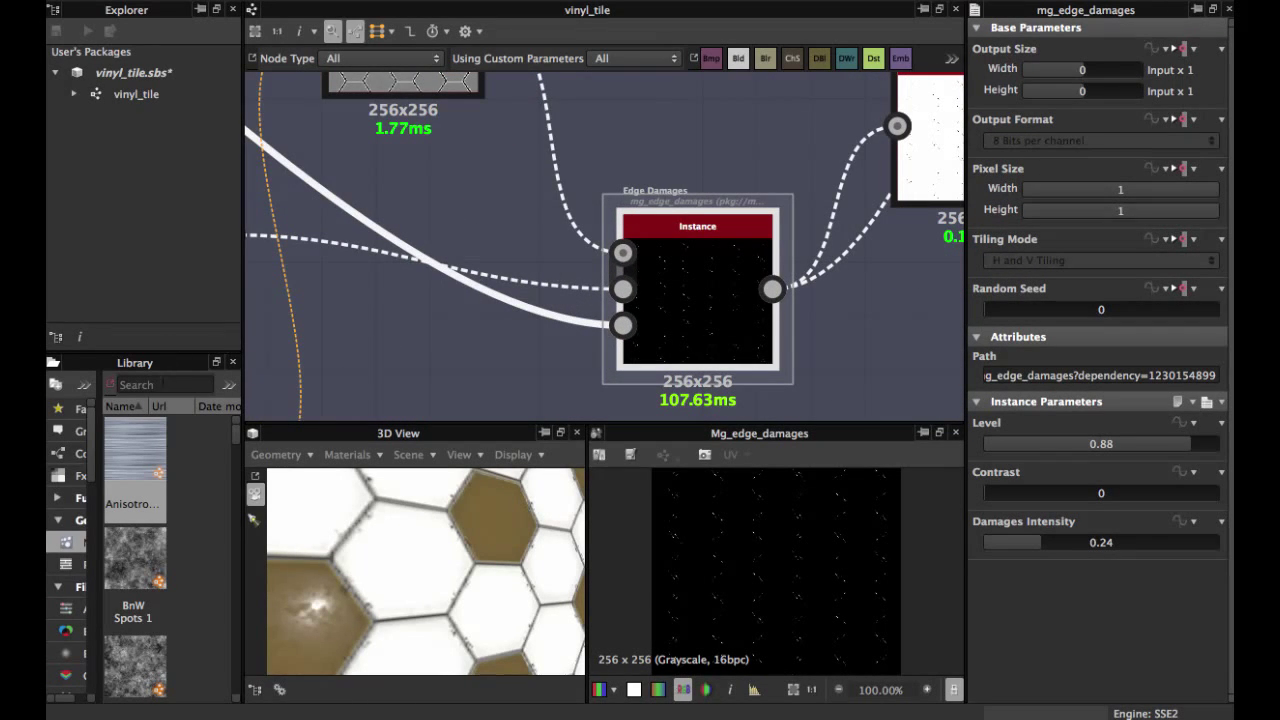
# - Search the library for "edge" and locate the Edge Damages filter
pyautogui.write('edges')
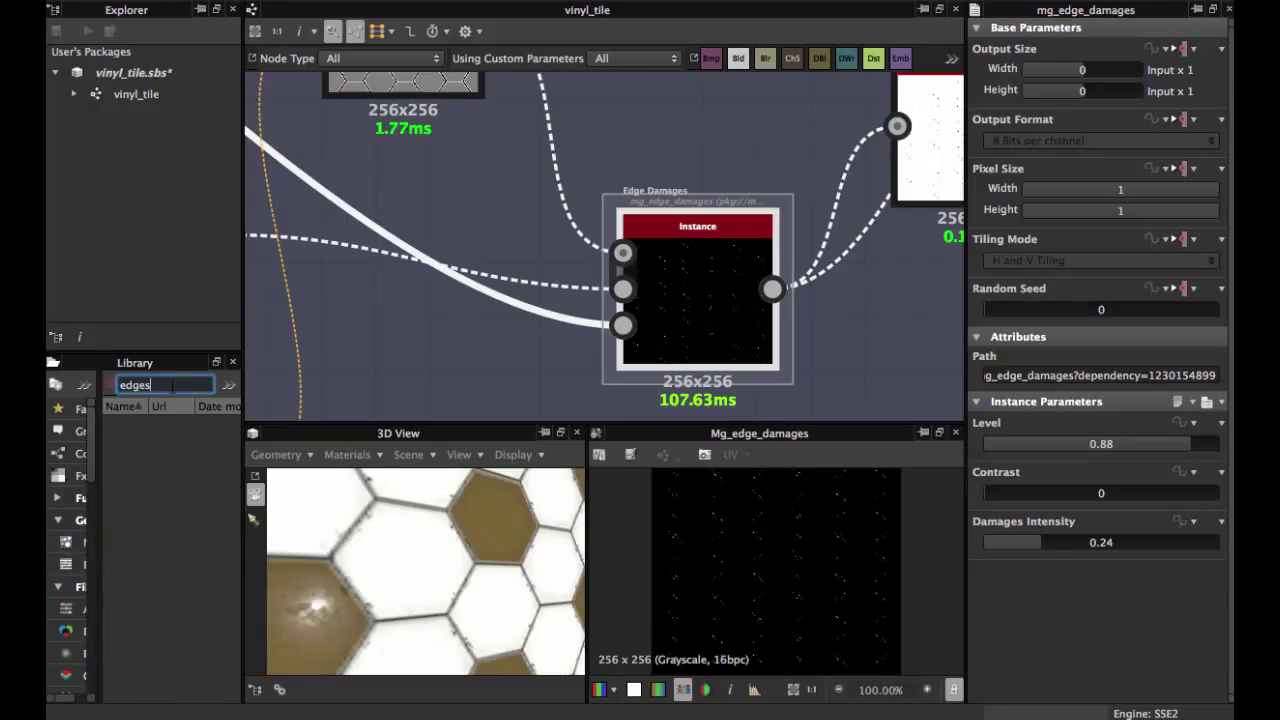
pyautogui.press('BackSpace')
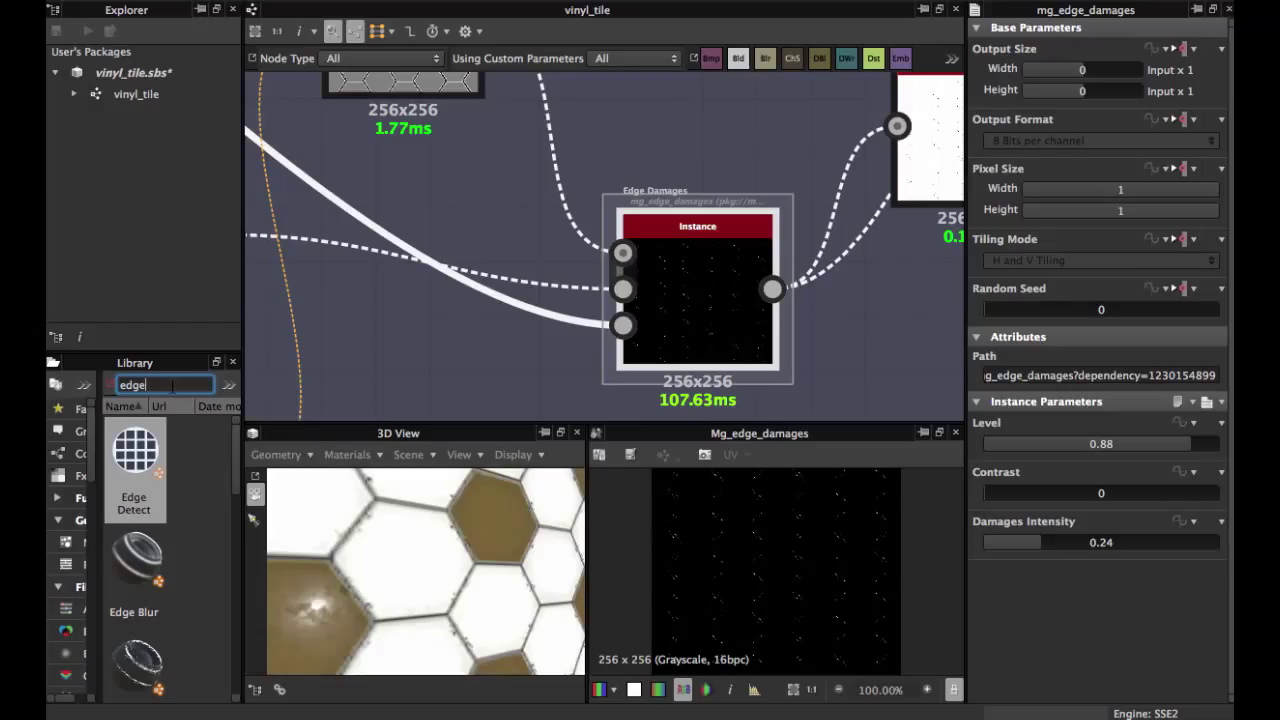
pyautogui.moveTo(237, 455); pyautogui.dragTo(234, 500)
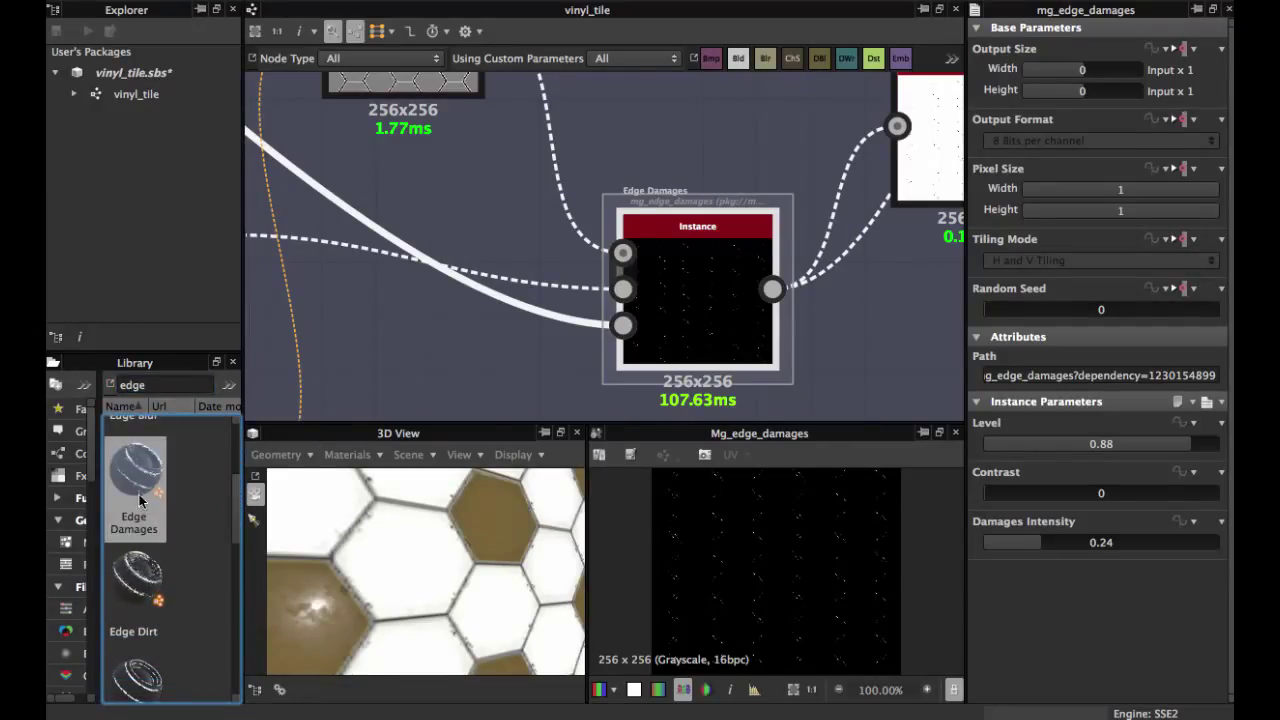
# - Place an extra Edge Damages node from the library beside the Ambient Occlusion node and delete it
pyautogui.moveTo(137, 482); pyautogui.dragTo(362, 296)
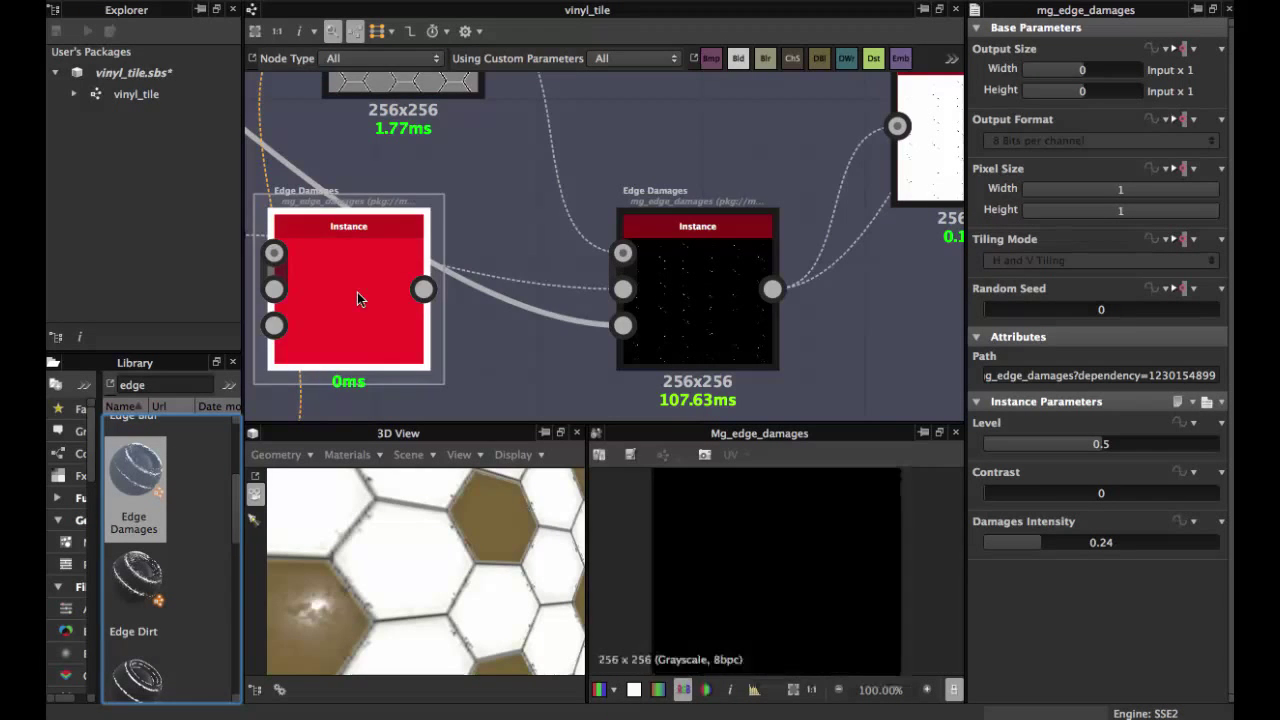
pyautogui.scroll(-3, 358, 293)
pyautogui.moveTo(261, 259); pyautogui.dragTo(313, 251, button='middle')
pyautogui.moveTo(396, 286); pyautogui.dragTo(431, 309)
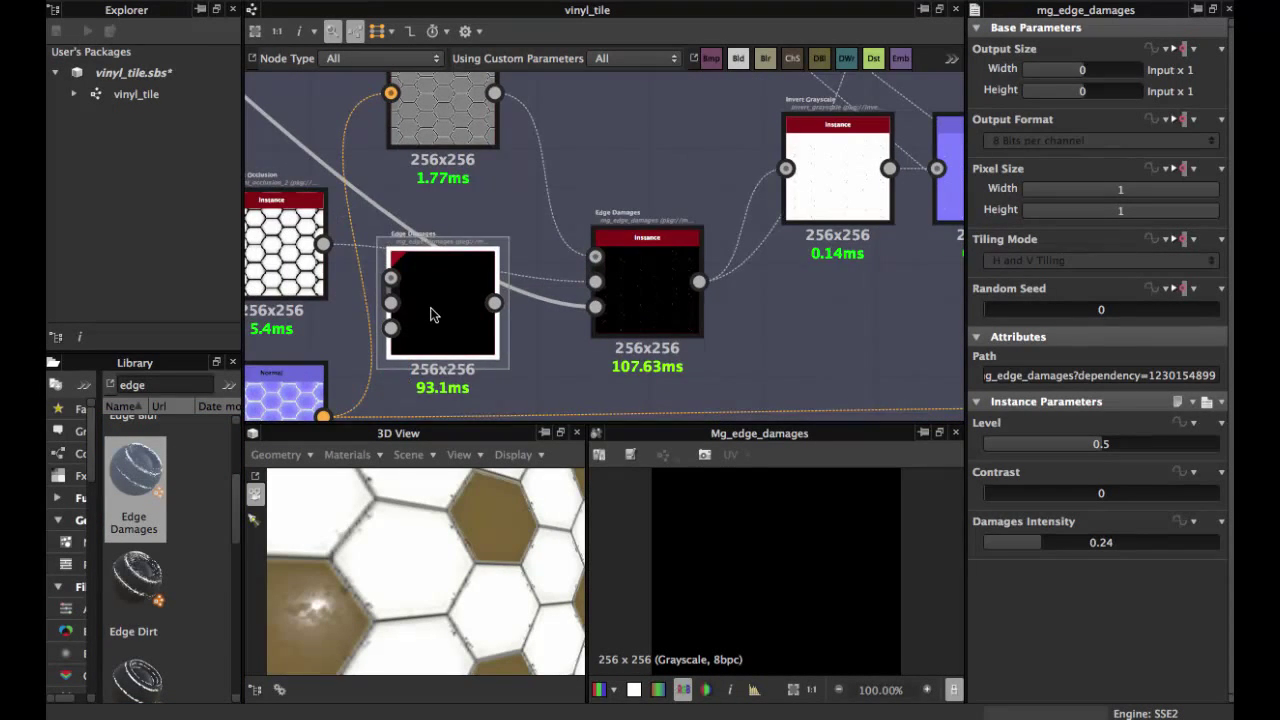
pyautogui.scroll(3, 431, 309)
pyautogui.press('Delete')
# - Preview the original Edge Damages node and turn on the display of connector names in the graph
pyautogui.scroll(3, 607, 252)
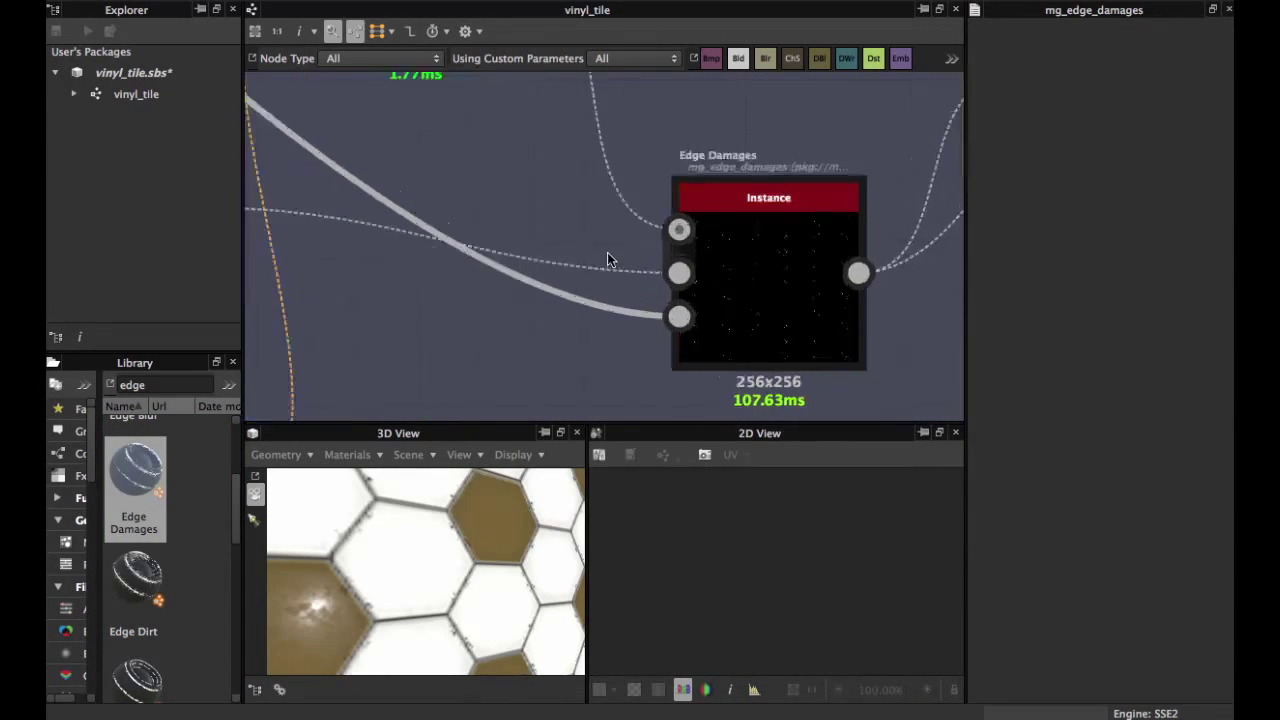
pyautogui.scroll(2, 676, 282)
pyautogui.click(677, 280)
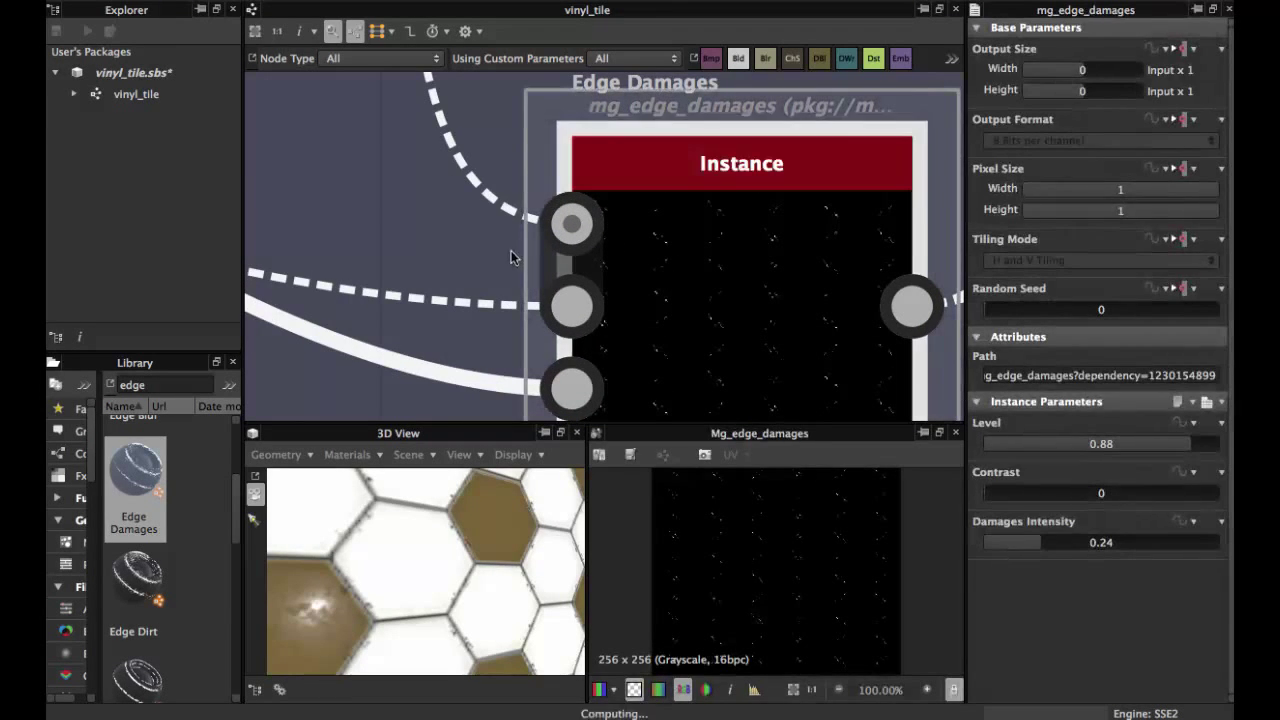
pyautogui.click(304, 33)
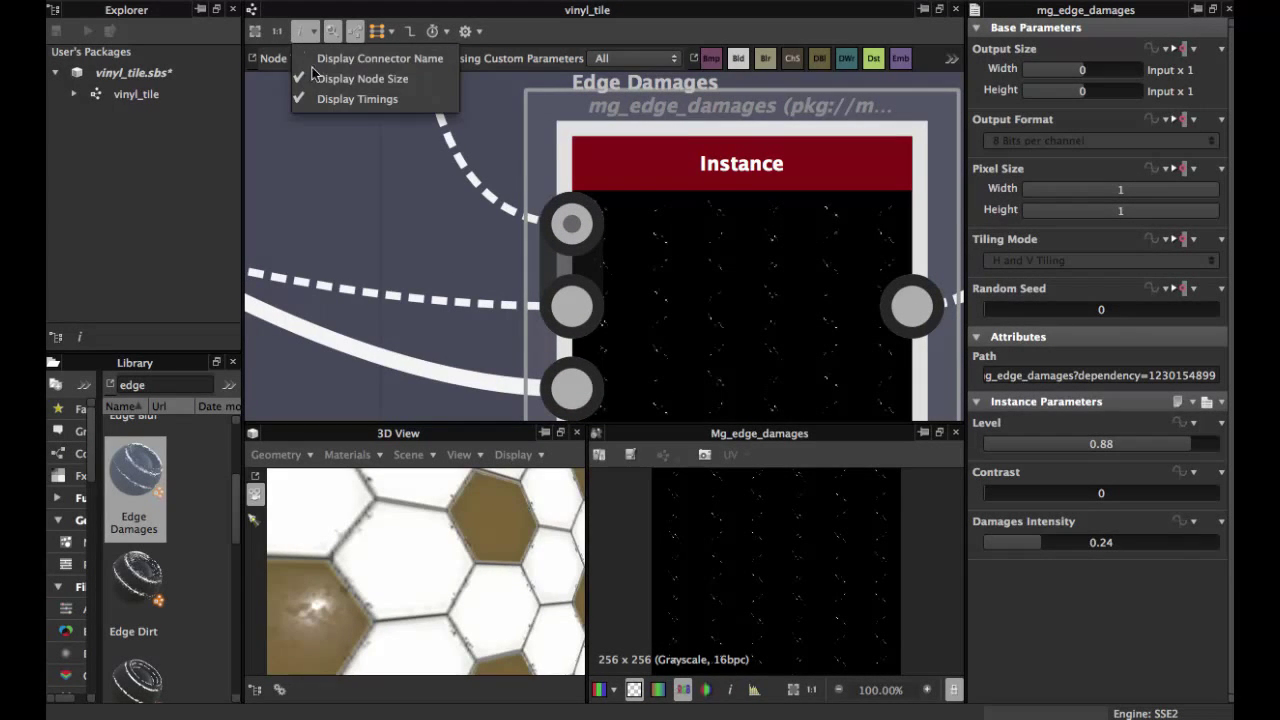
pyautogui.click(321, 56)
pyautogui.moveTo(340, 152); pyautogui.dragTo(343, 137, button='middle')
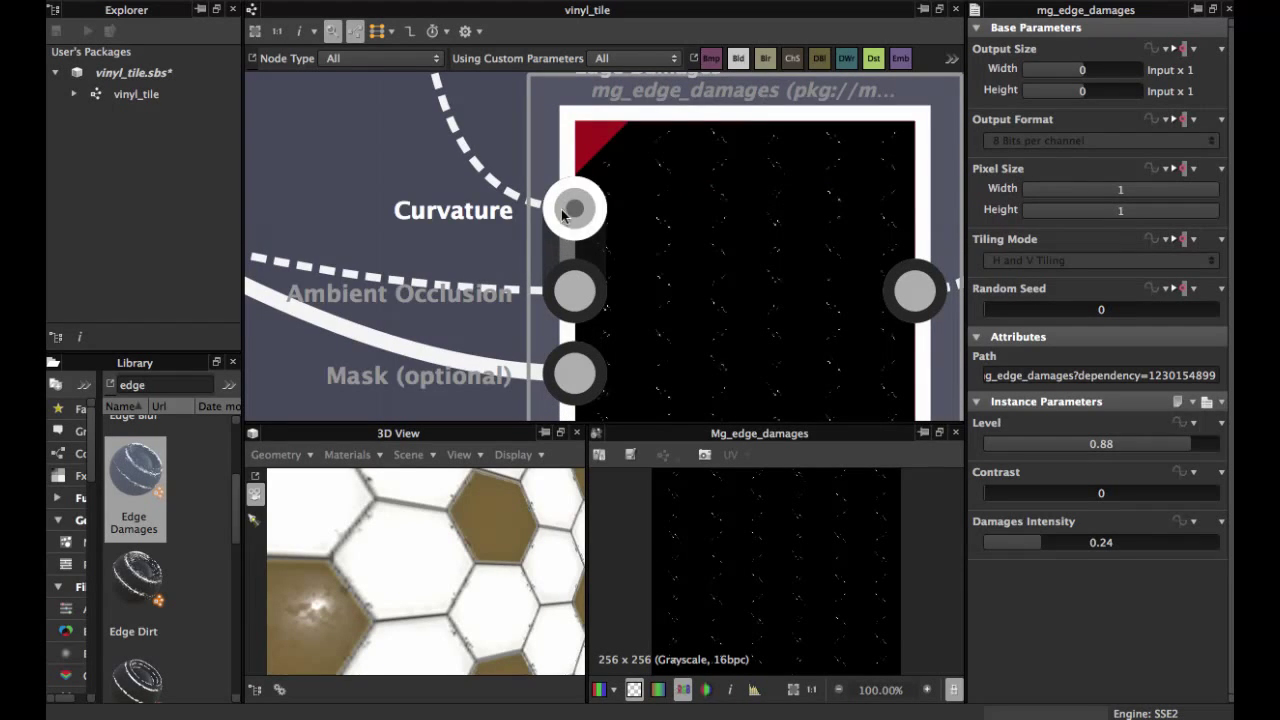
# - Check the connector name display option and read the names of the Edge Damages node's inputs
pyautogui.click(309, 35)
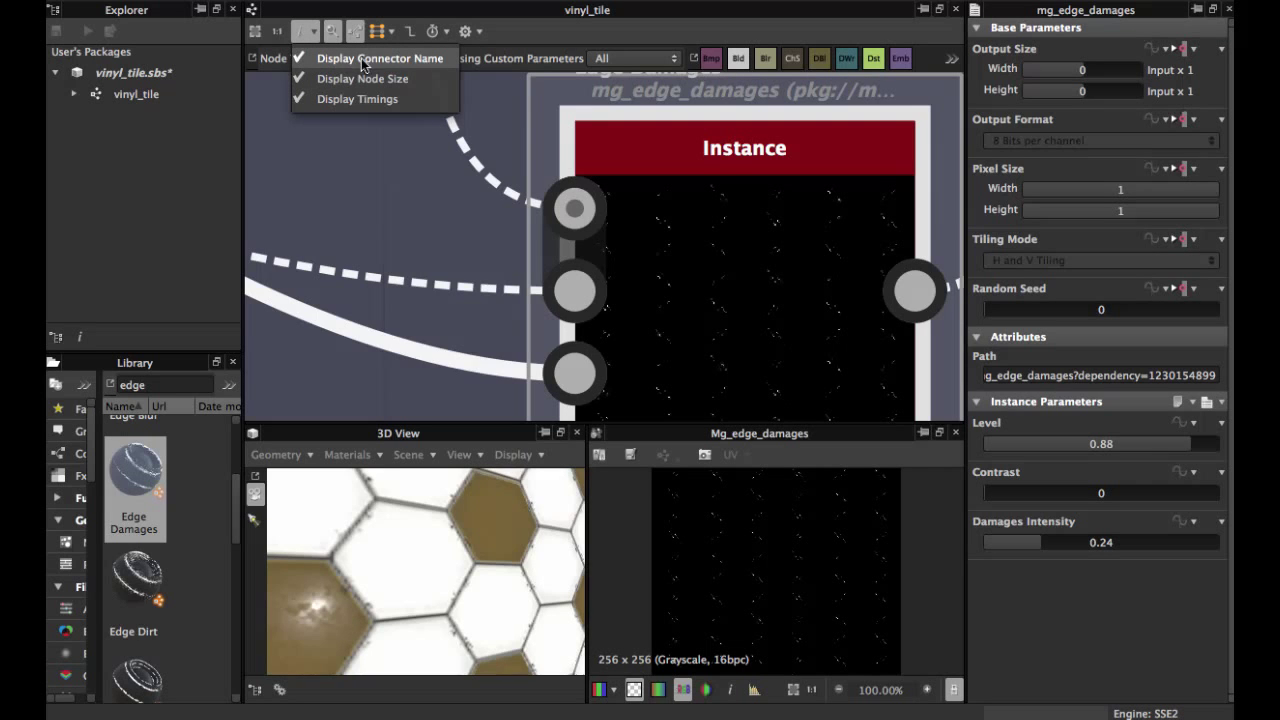
pyautogui.click(418, 192)
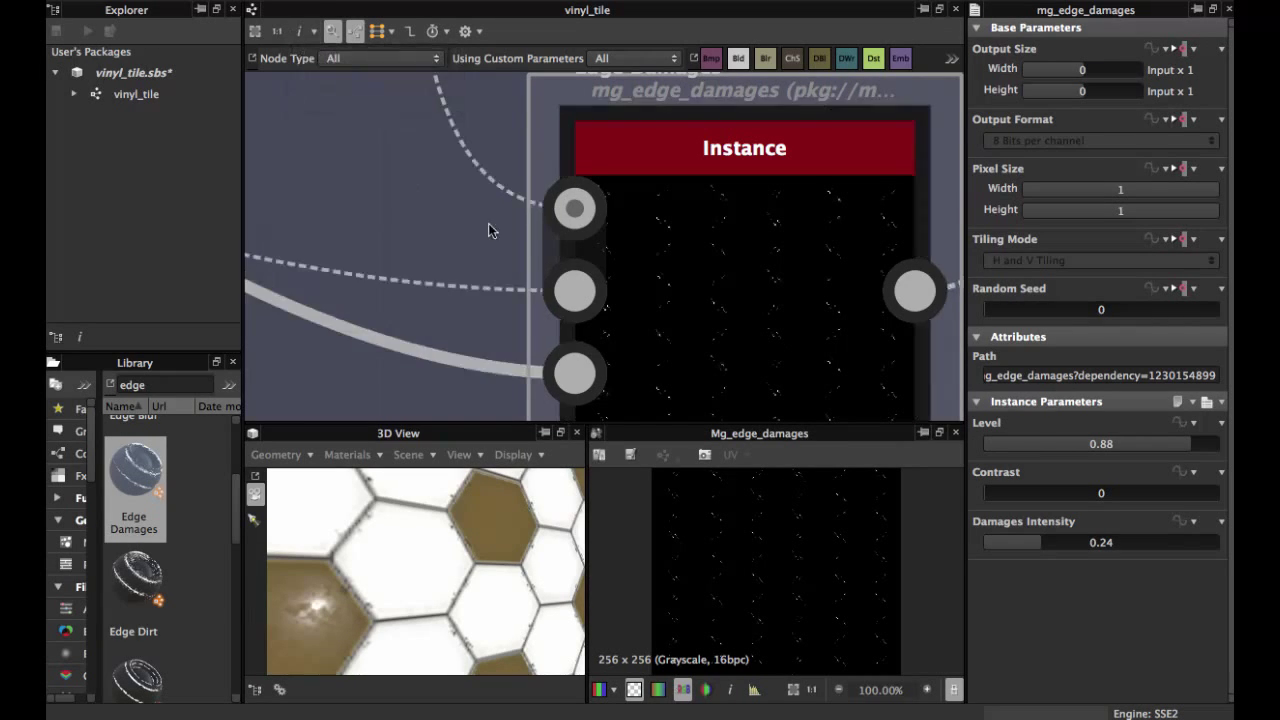
pyautogui.scroll(-2, 584, 242)
pyautogui.moveTo(584, 246); pyautogui.dragTo(613, 223, button='middle')
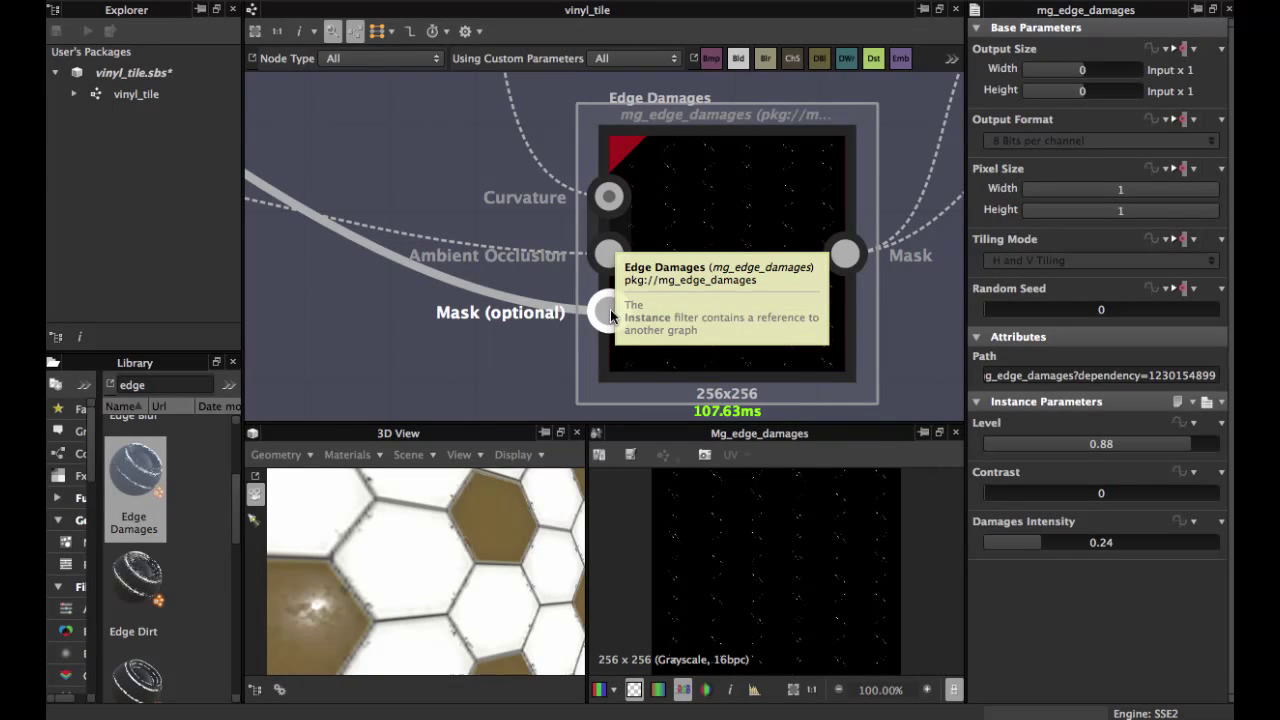
# - Preview the Curvature node that feeds Edge Damages and search the library for "curvature"
pyautogui.scroll(-2, 590, 310)
pyautogui.scroll(-1, 520, 243)
pyautogui.moveTo(471, 206); pyautogui.dragTo(654, 174, button='middle')
pyautogui.scroll(-1, 520, 243)
pyautogui.moveTo(537, 276); pyautogui.dragTo(512, 286, button='middle')
pyautogui.moveTo(557, 199); pyautogui.dragTo(500, 299, button='middle')
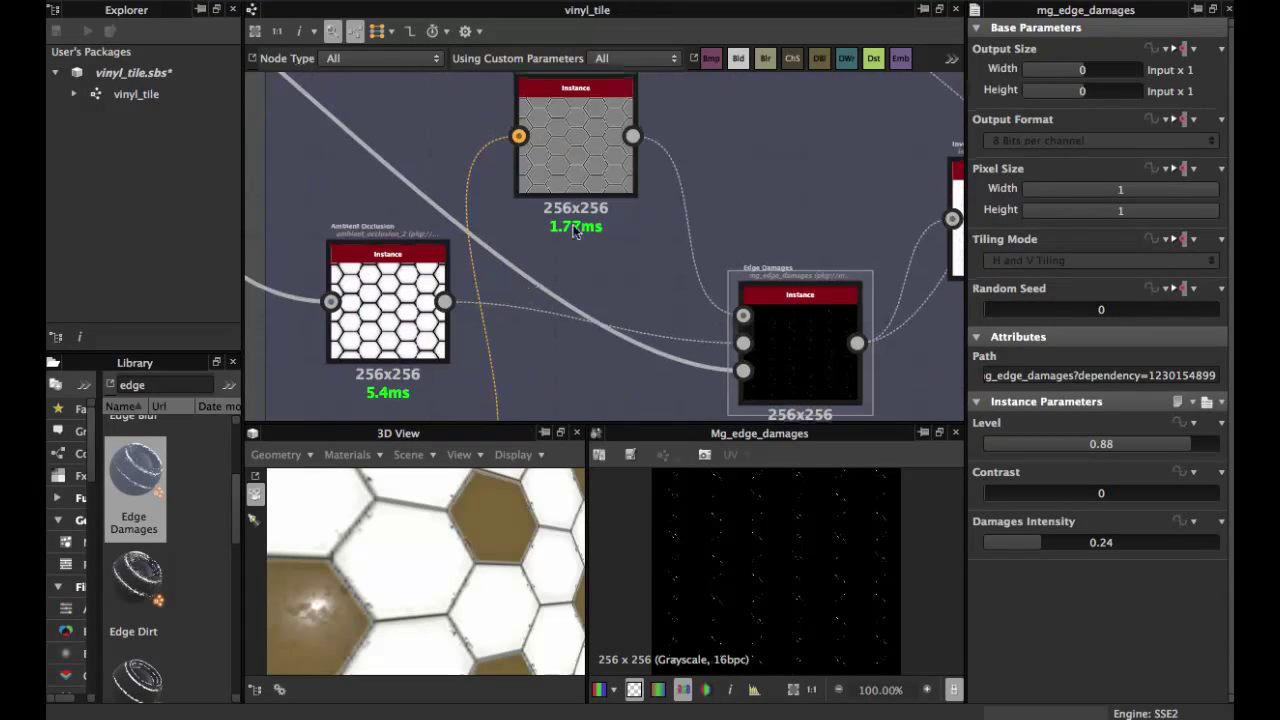
pyautogui.click(589, 171)
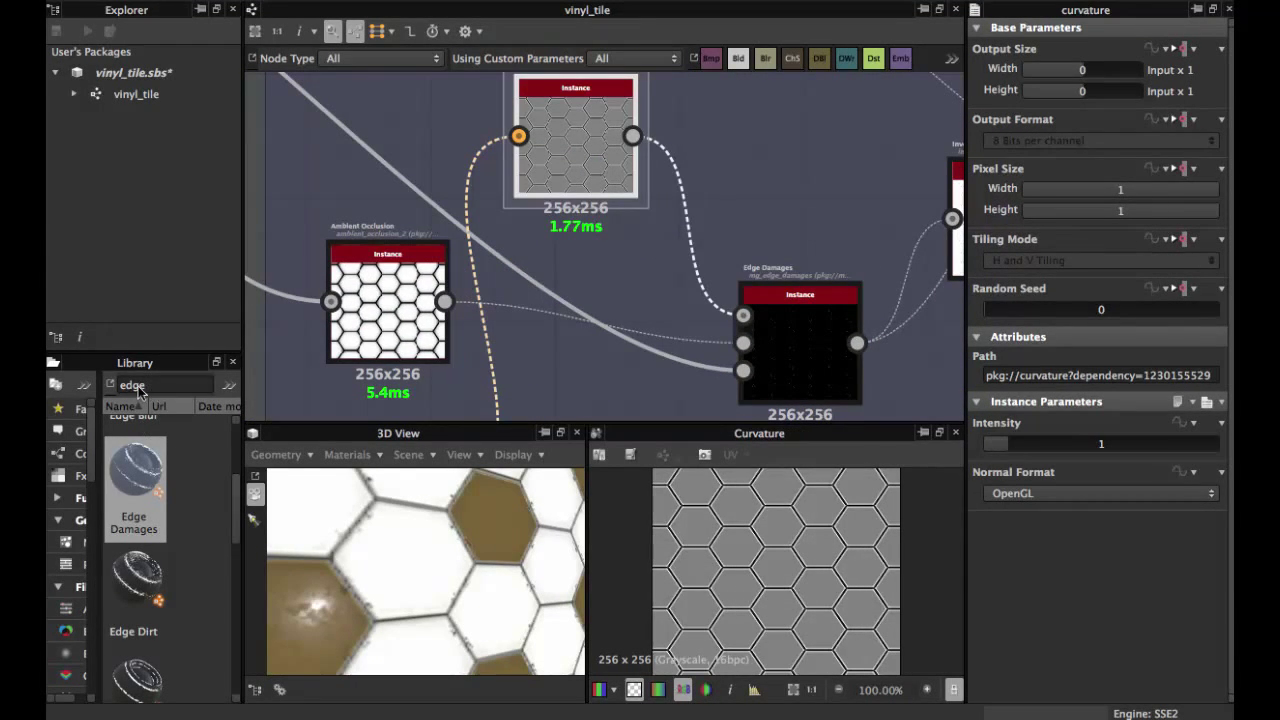
pyautogui.write('curvature')
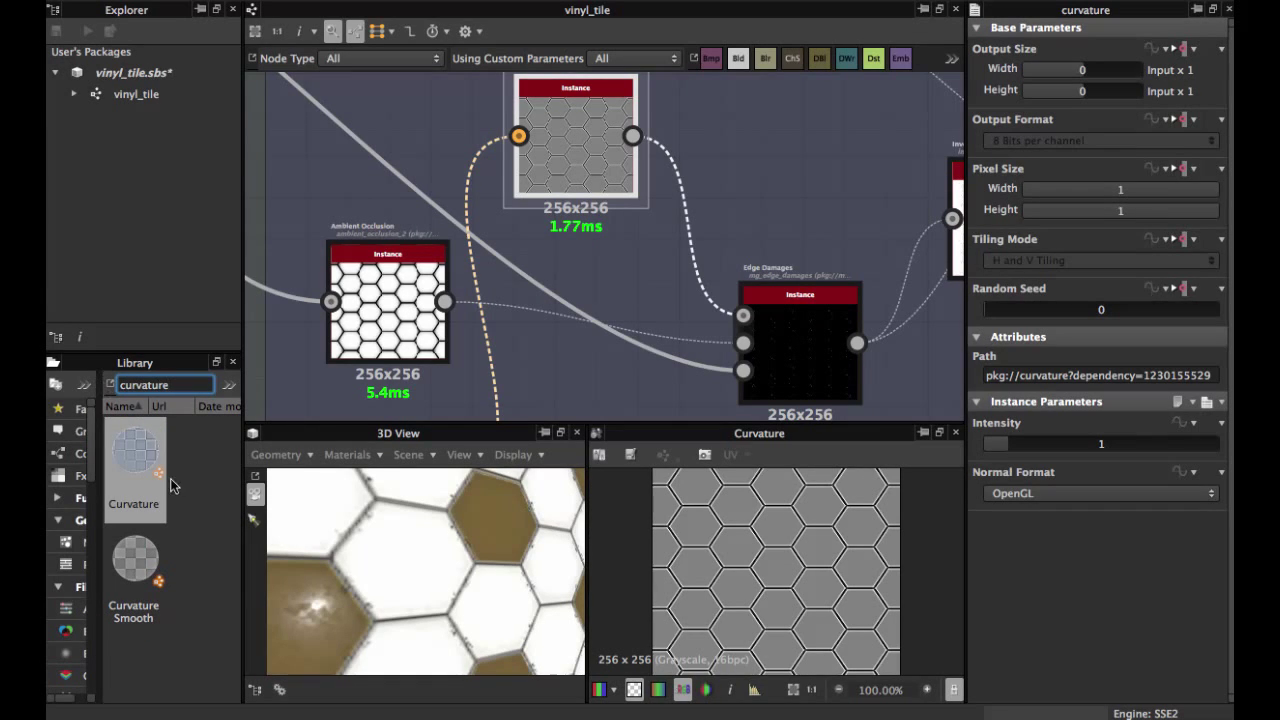
# - Check the Curvature node's Normal input and preview the Normal node that feeds it
pyautogui.moveTo(547, 291); pyautogui.dragTo(487, 392, button='middle')
pyautogui.scroll(3, 495, 342)
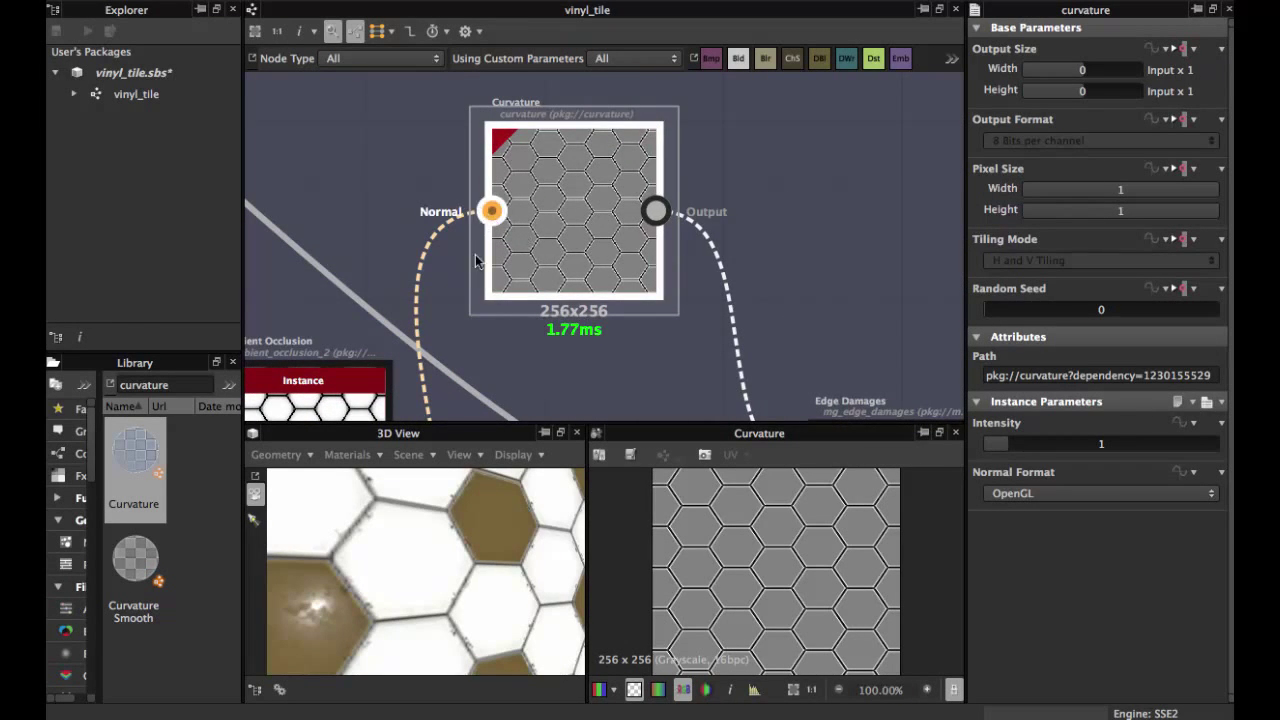
pyautogui.scroll(-3, 476, 261)
pyautogui.scroll(-3, 492, 203)
pyautogui.click(409, 343)
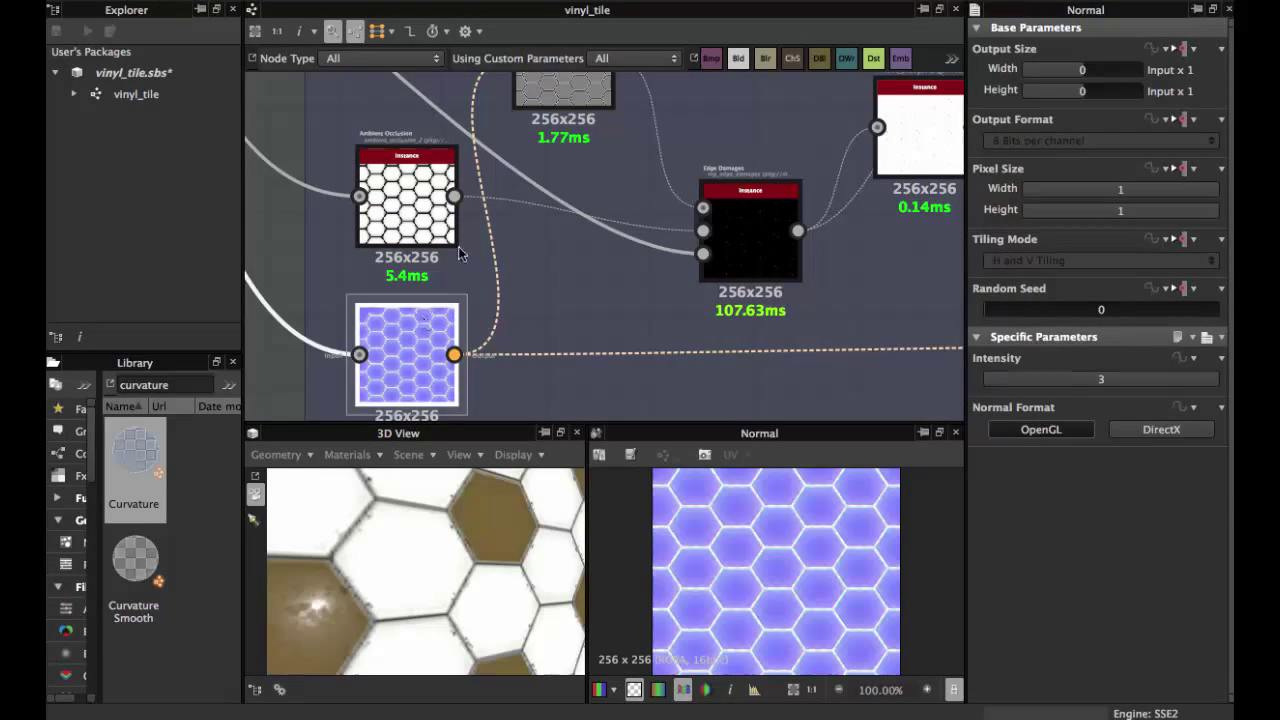
# - Preview the Curvature node again, follow its output to Edge Damages and preview that node's mask
pyautogui.moveTo(458, 248); pyautogui.dragTo(435, 301, button='middle')
pyautogui.click(523, 92)
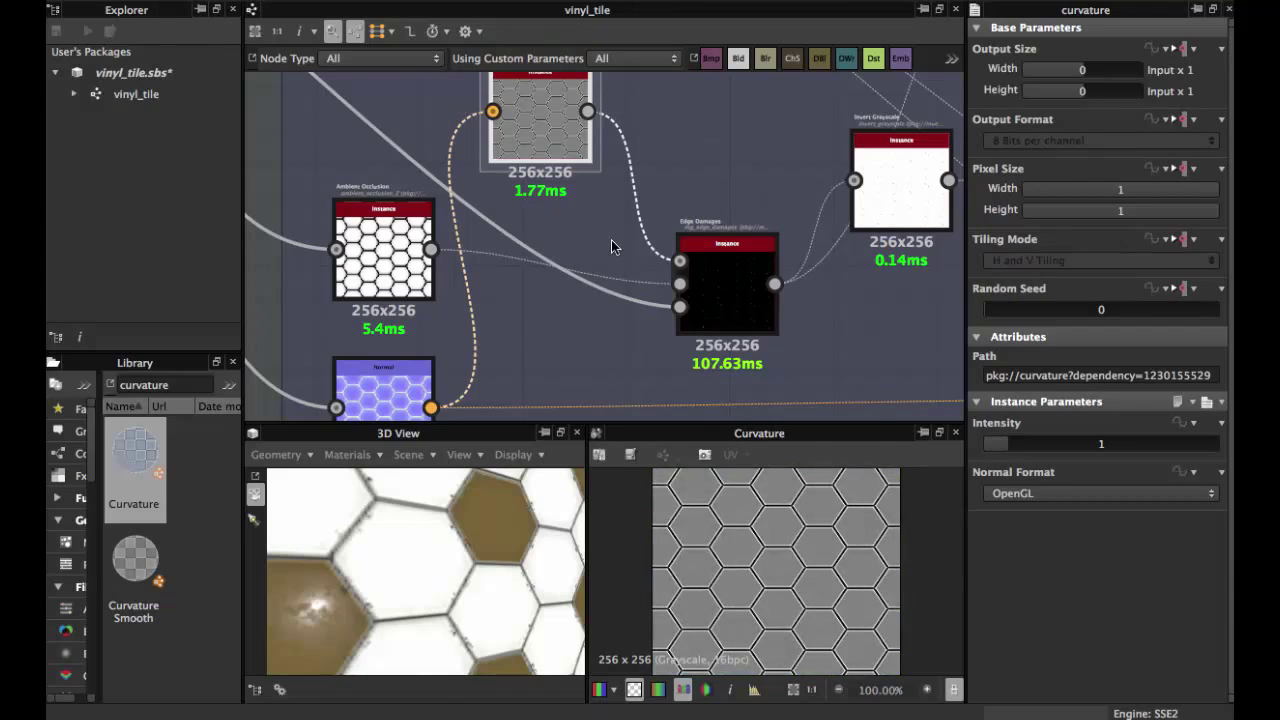
pyautogui.scroll(3, 458, 269)
pyautogui.moveTo(776, 275); pyautogui.dragTo(583, 272, button='middle')
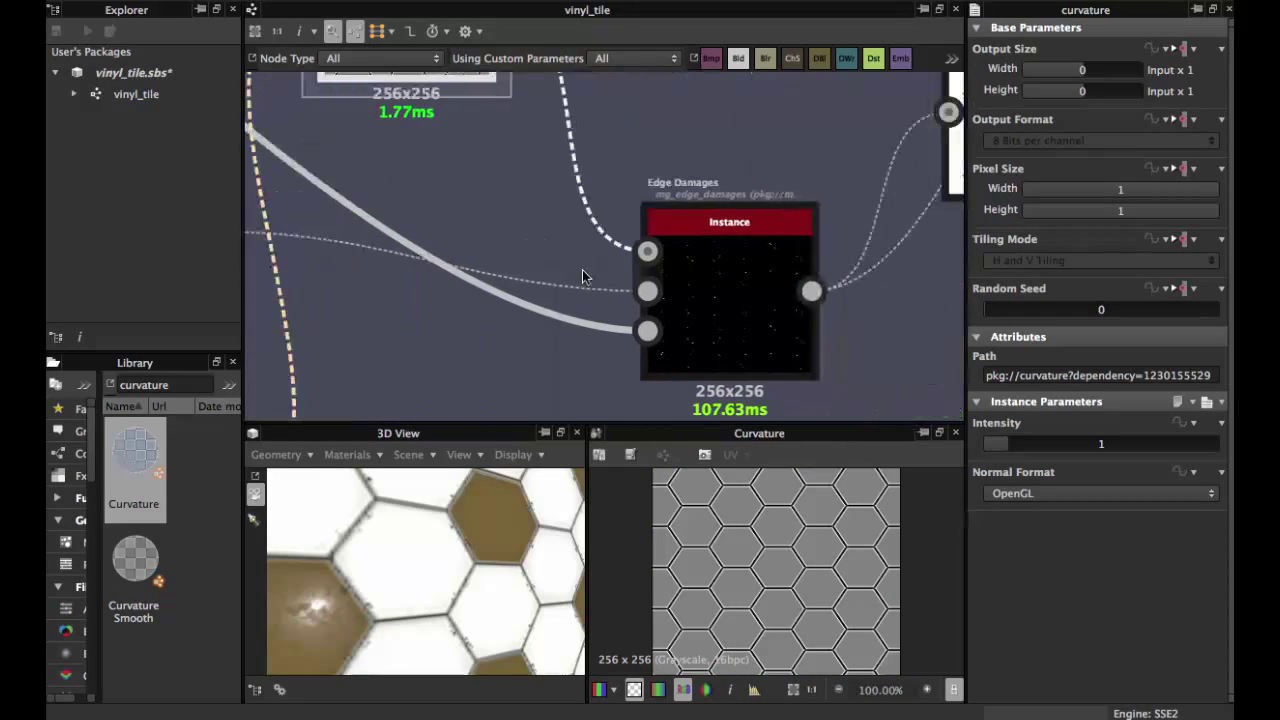
pyautogui.doubleClick(647, 285)
pyautogui.scroll(3, 648, 284)
pyautogui.doubleClick(722, 286)
pyautogui.scroll(-2, 722, 286)
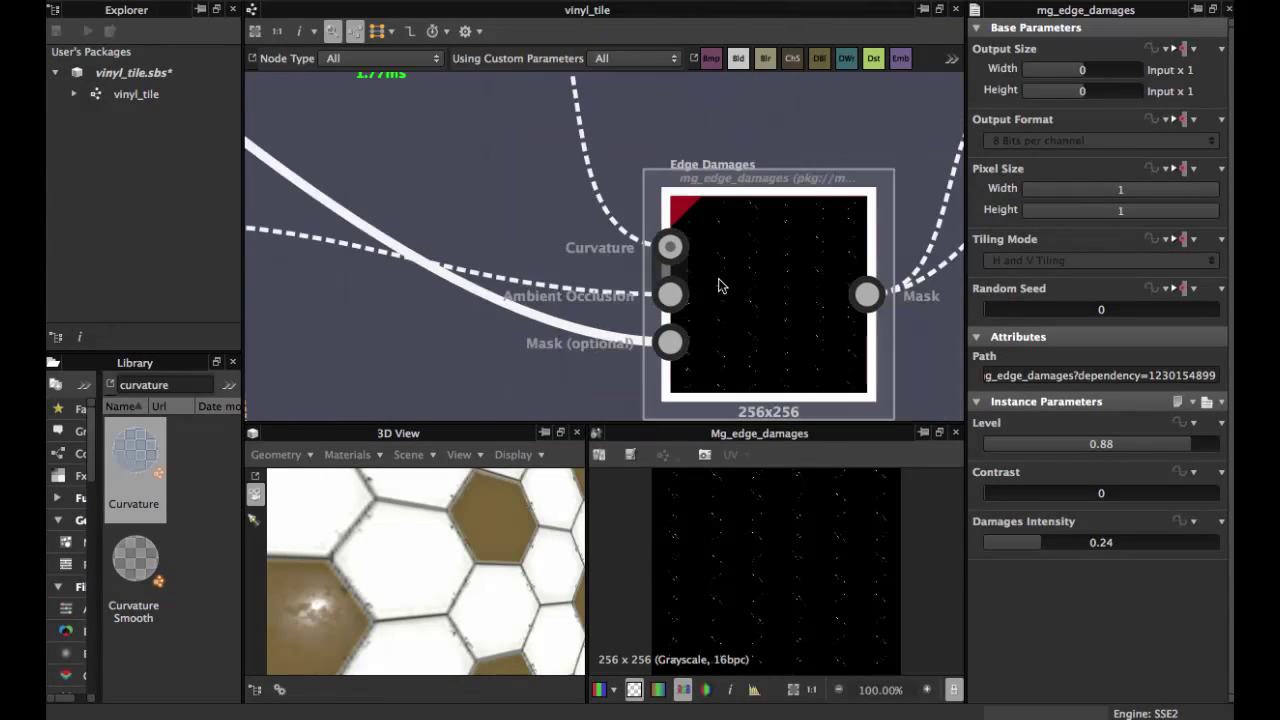
# - Trace the optional Mask input of Edge Damages back to the lower Tile Generator and preview its tiles
pyautogui.scroll(-3, 572, 299)
pyautogui.moveTo(264, 114); pyautogui.dragTo(627, 339, button='middle')
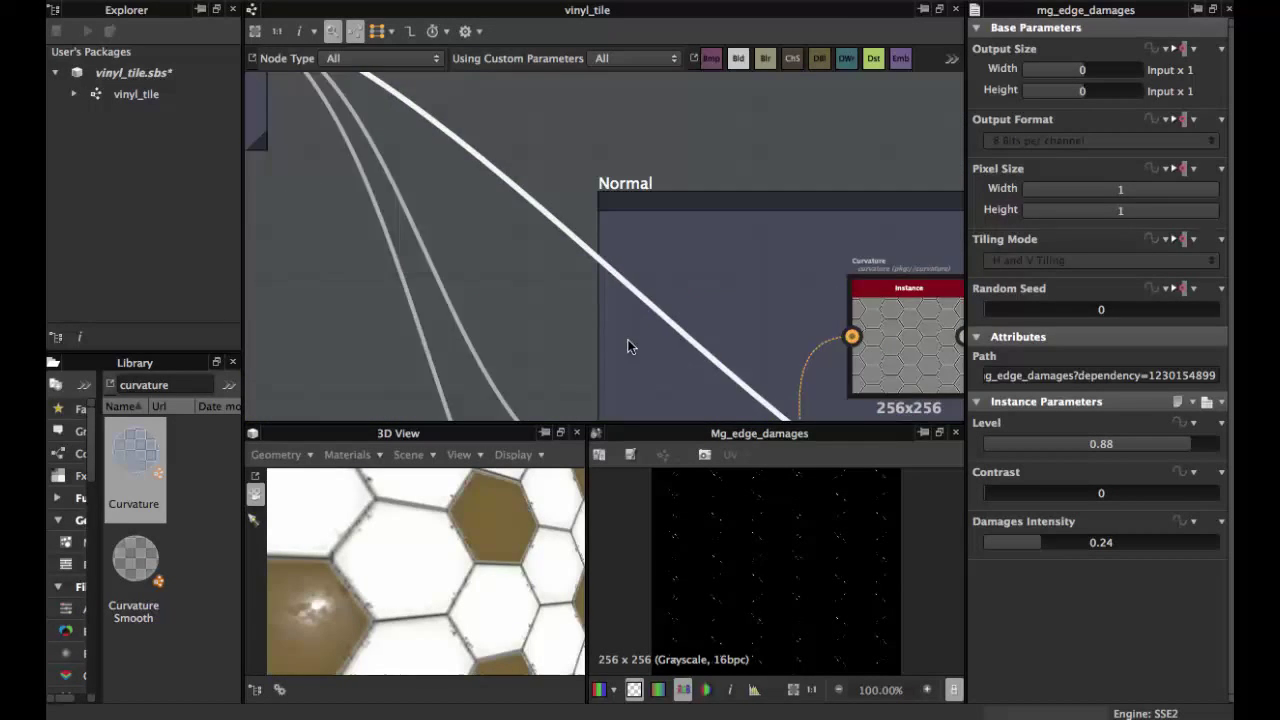
pyautogui.scroll(-4, 627, 339)
pyautogui.moveTo(575, 226); pyautogui.dragTo(662, 261, button='middle')
pyautogui.doubleClick(490, 230)
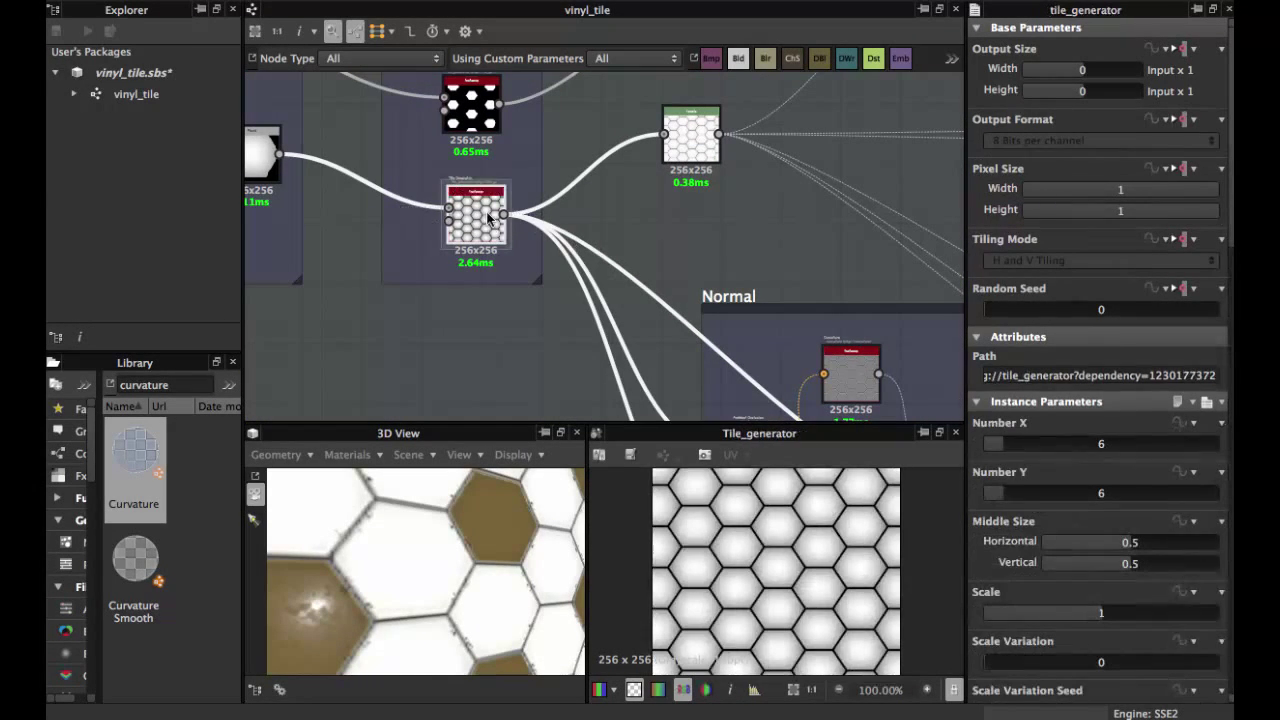
# - Return to the Edge Damages node, preview its mask and examine the damage specks up close in the 2D view
pyautogui.hscroll(10, 528, 240)
pyautogui.scroll(5, 663, 299)
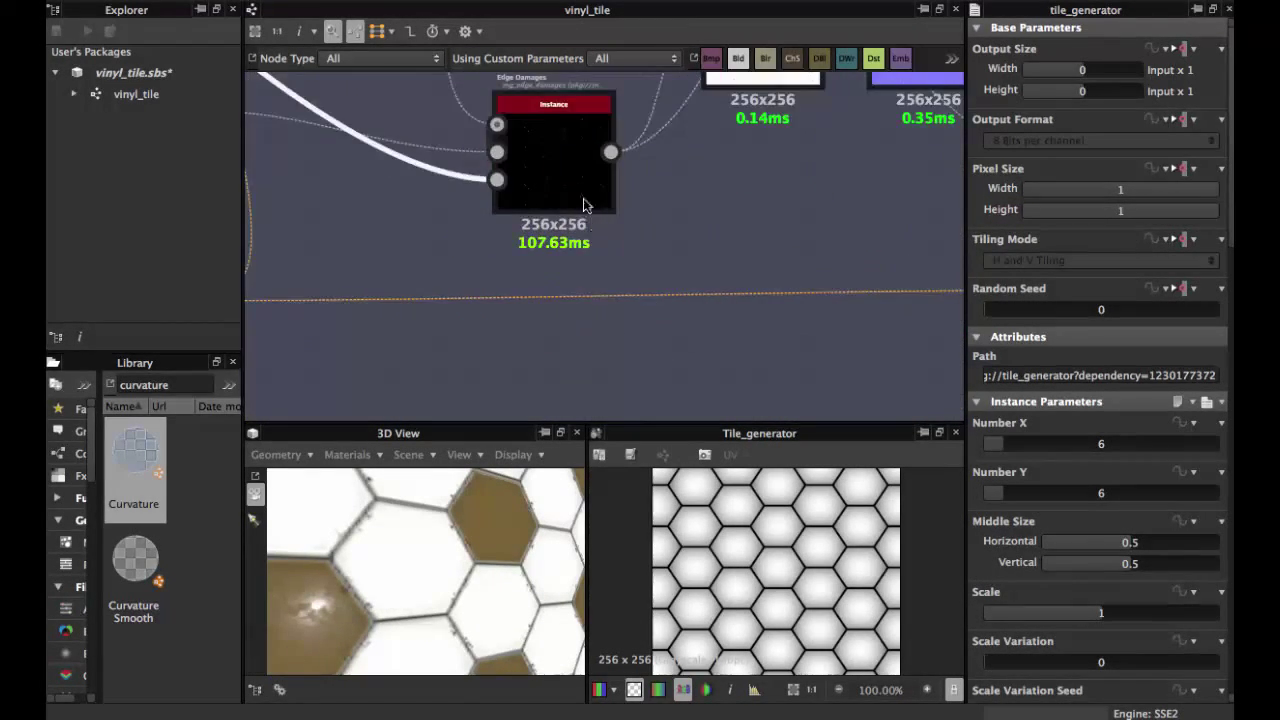
pyautogui.doubleClick(576, 200)
pyautogui.moveTo(630, 222); pyautogui.dragTo(644, 331, button='middle')
pyautogui.scroll(4, 644, 331)
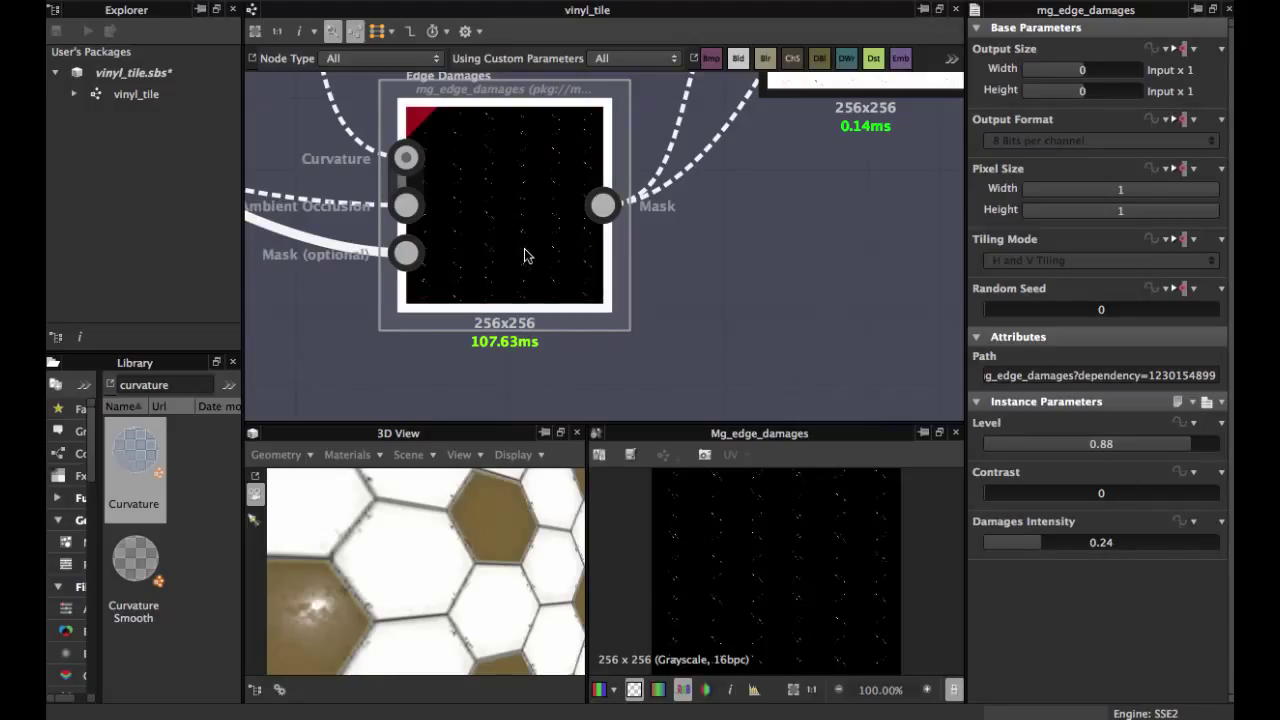
pyautogui.scroll(2, 524, 248)
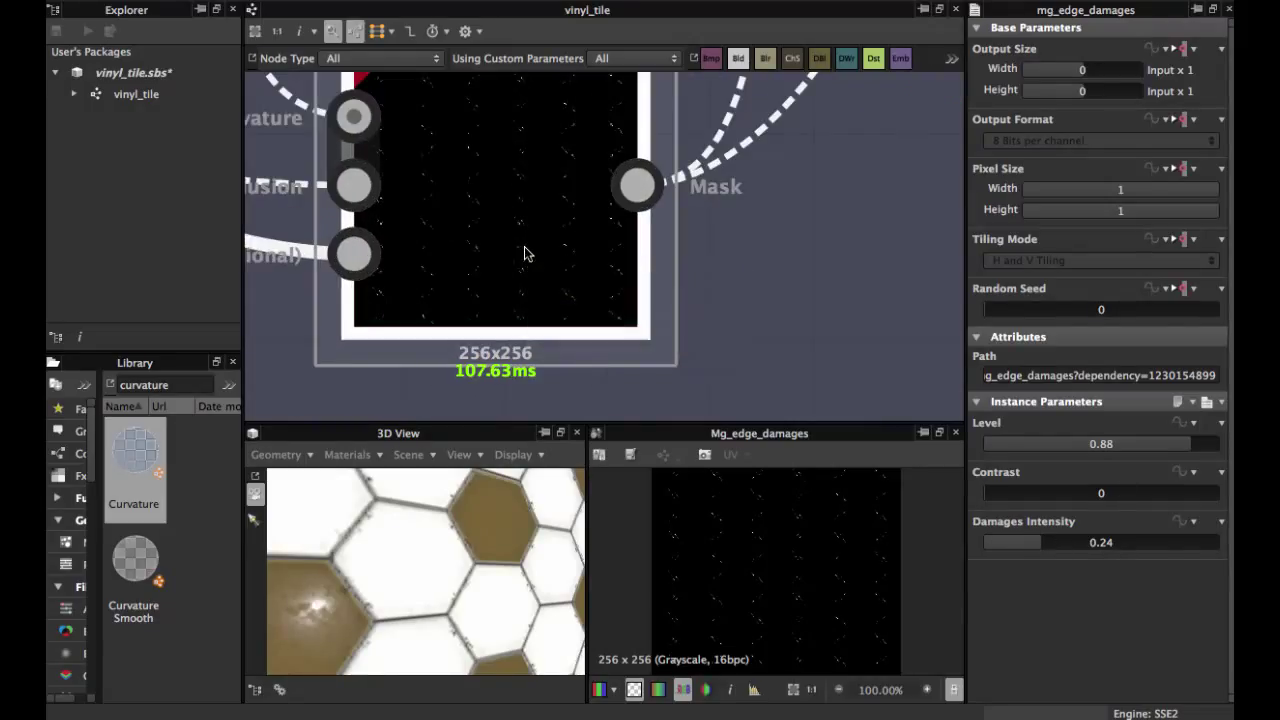
pyautogui.scroll(2, 743, 531)
pyautogui.scroll(6, 743, 531)
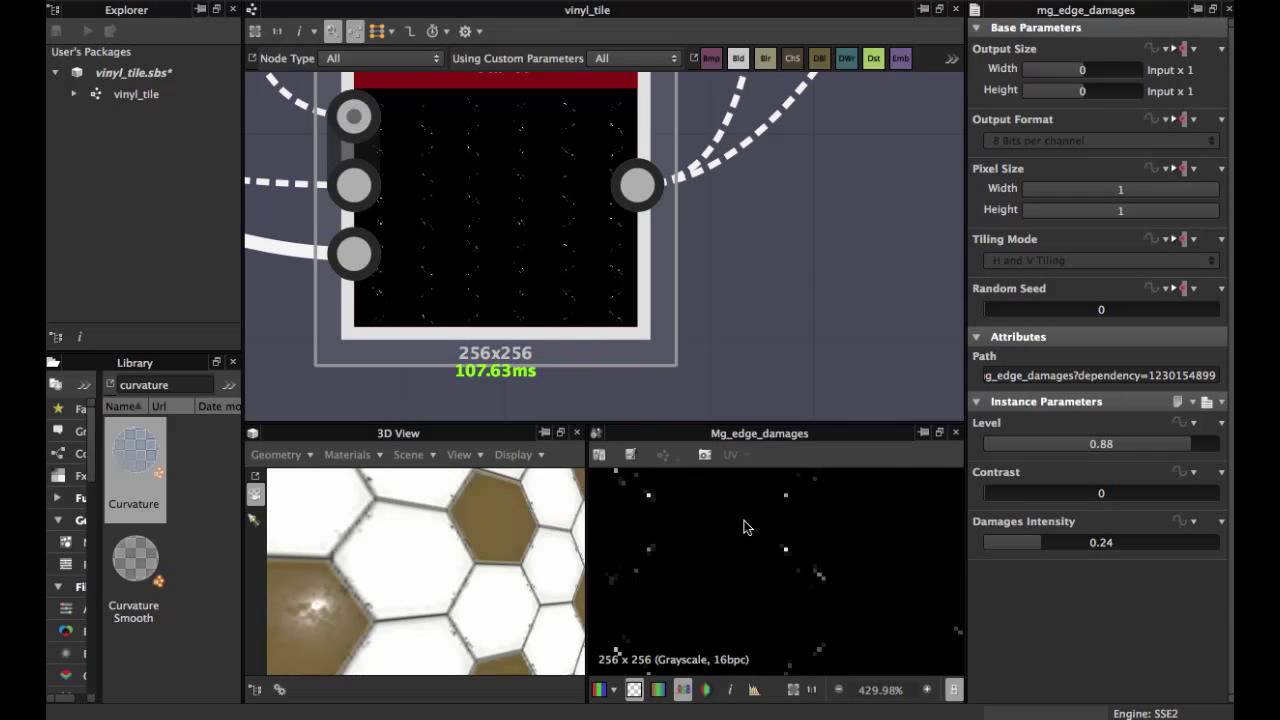
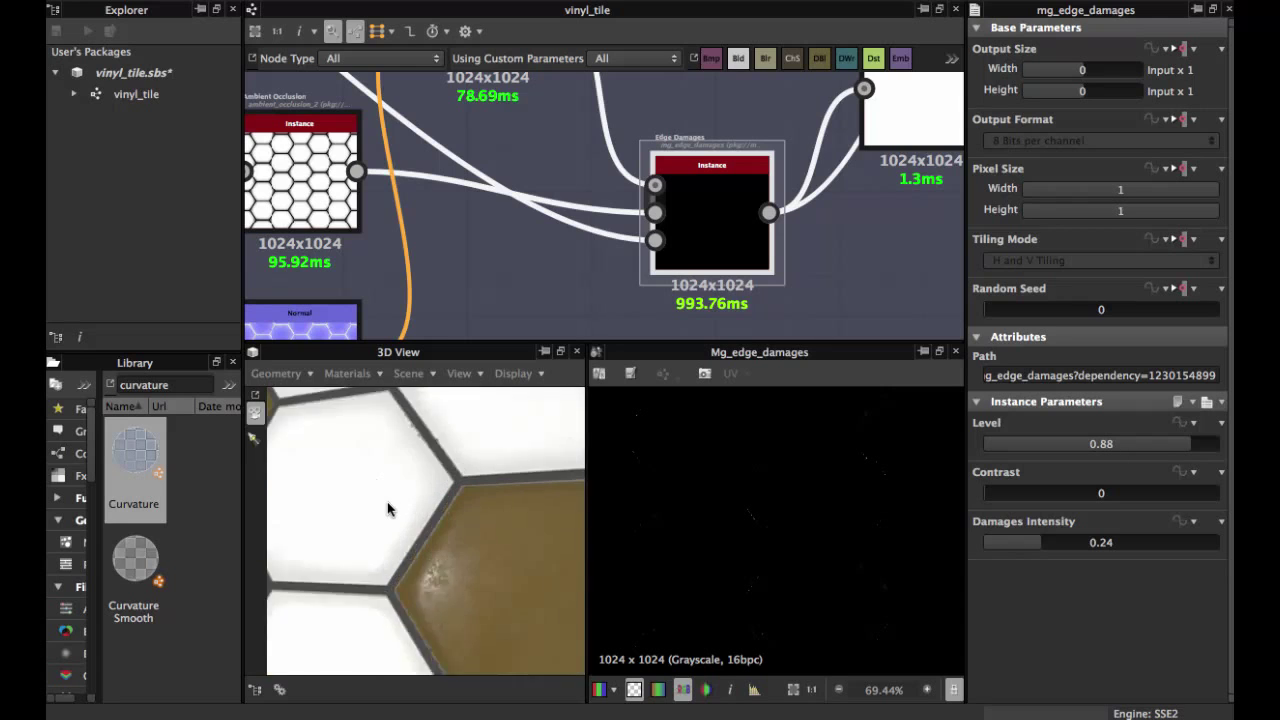
# - Inspect the damaged tile edges in the 3D view from close up and from farther away
pyautogui.moveTo(388, 503); pyautogui.dragTo(394, 432)
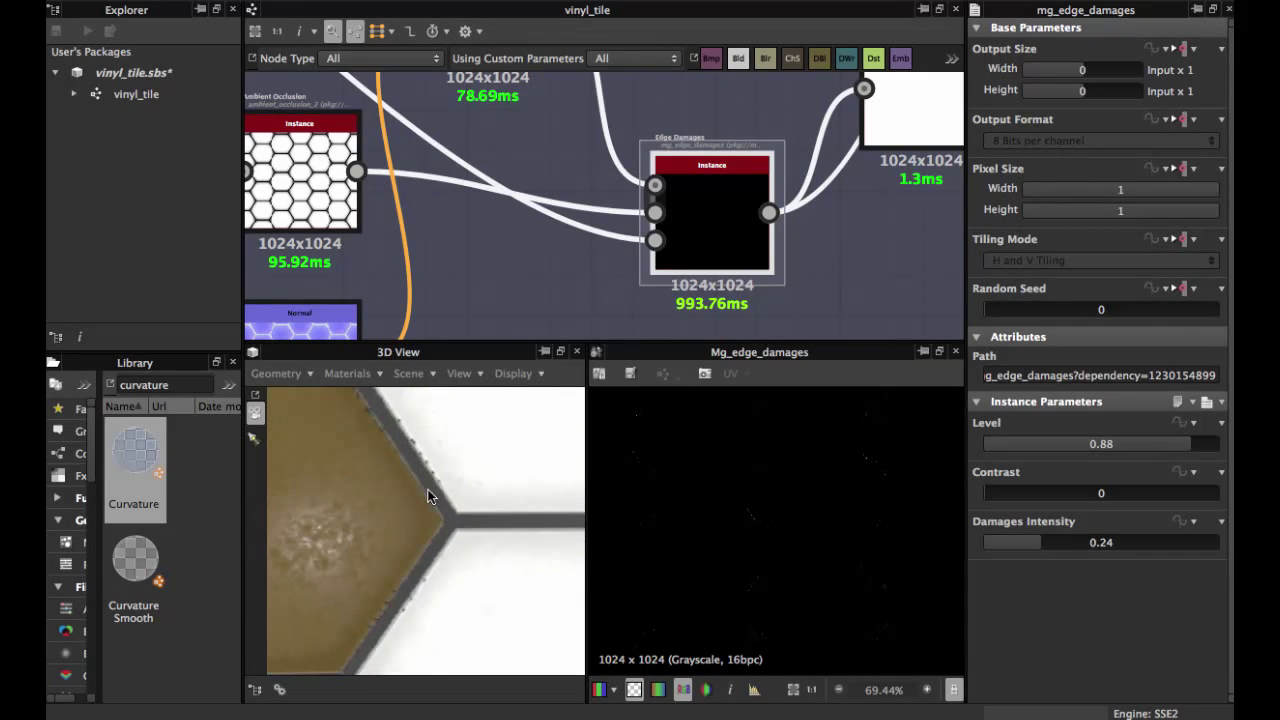
pyautogui.moveTo(428, 496)
pyautogui.mouseDown()
pyautogui.moveTo(440, 470)
pyautogui.moveTo(423, 531)
pyautogui.moveTo(439, 487)
pyautogui.moveTo(445, 504)
pyautogui.mouseUp()
pyautogui.scroll(-5, 440, 488)
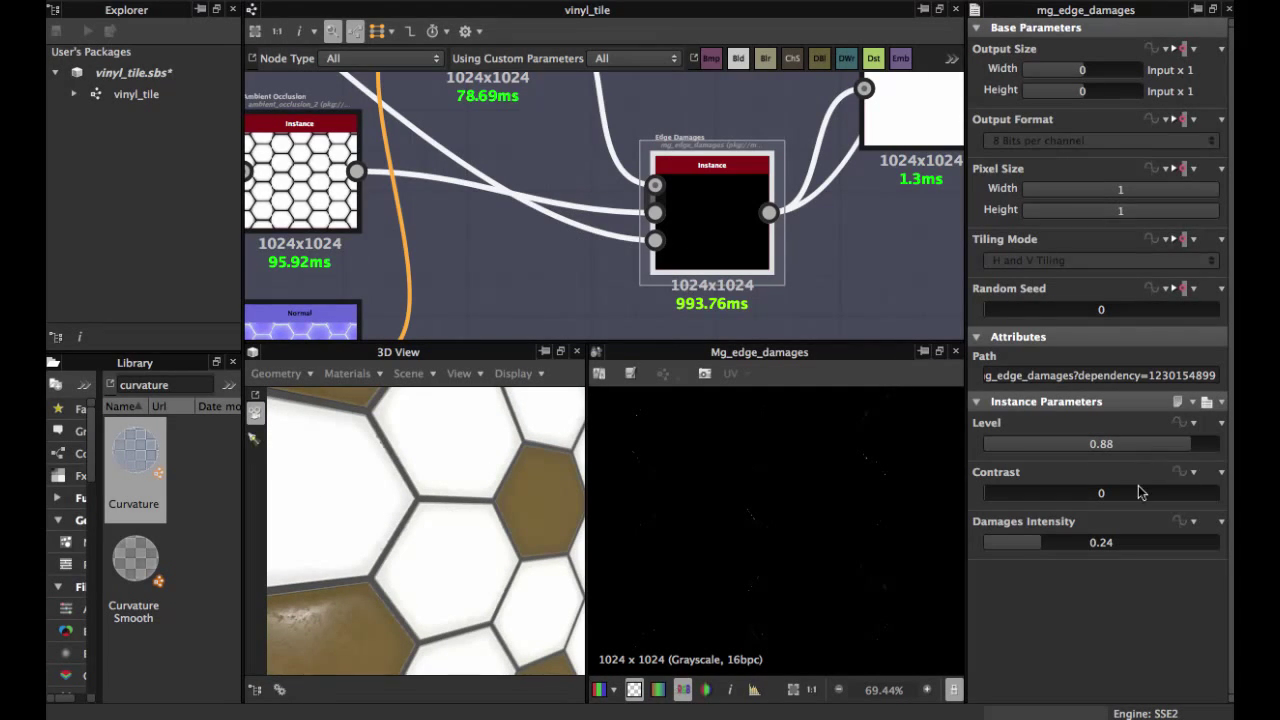
# - Set the Edge Damages node's Damages Intensity to 0.52
pyautogui.moveTo(1045, 548); pyautogui.dragTo(1106, 548)
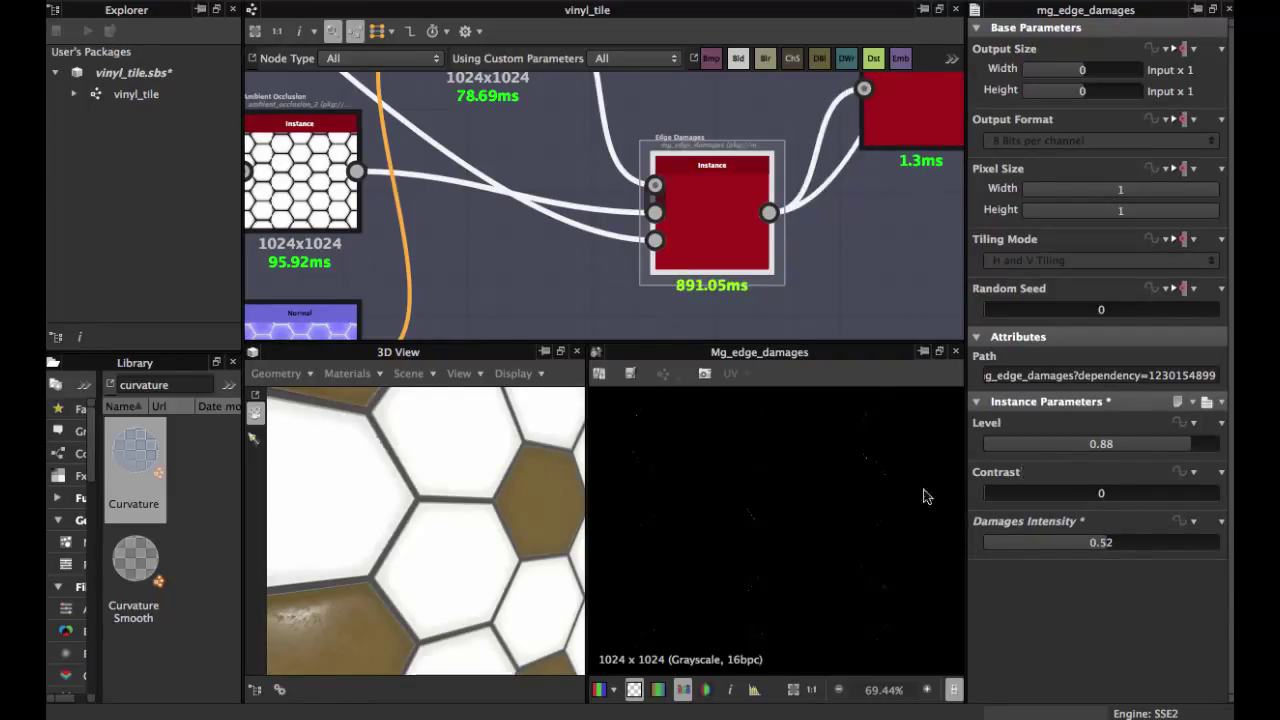
pyautogui.scroll(-1, 726, 247)
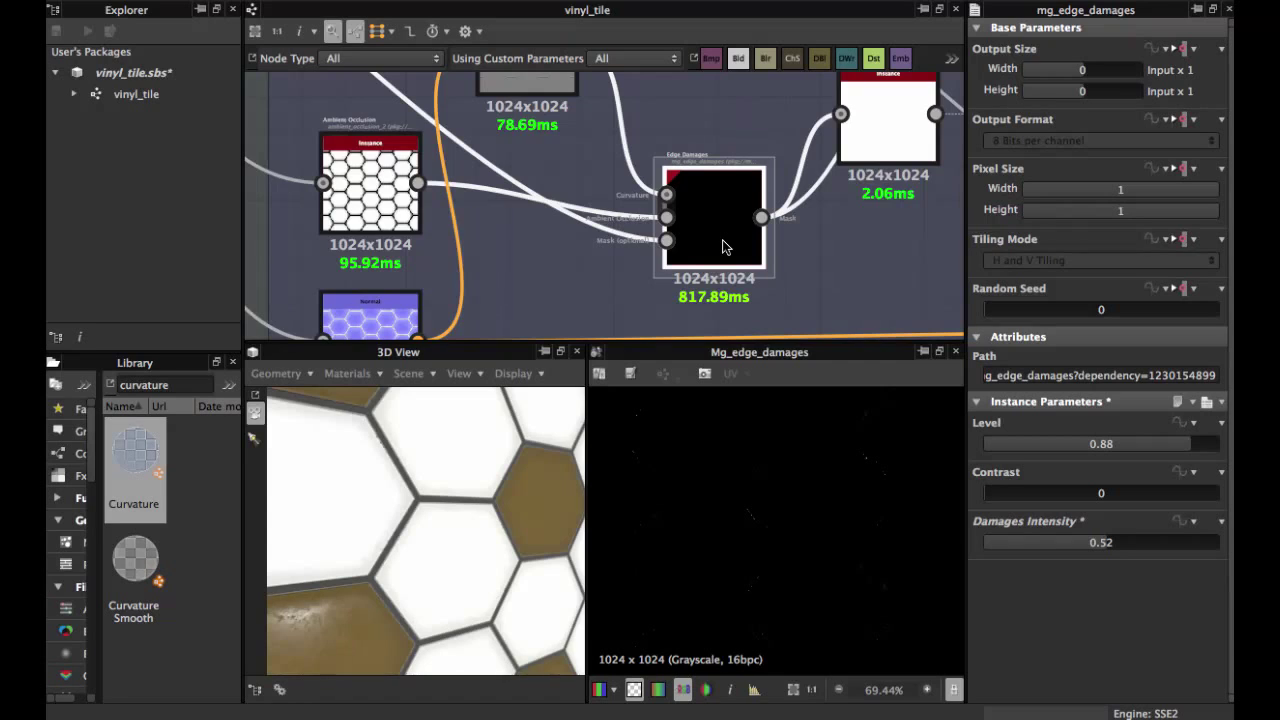
pyautogui.scroll(-1, 726, 247)
pyautogui.moveTo(694, 233); pyautogui.dragTo(626, 230, button='middle')
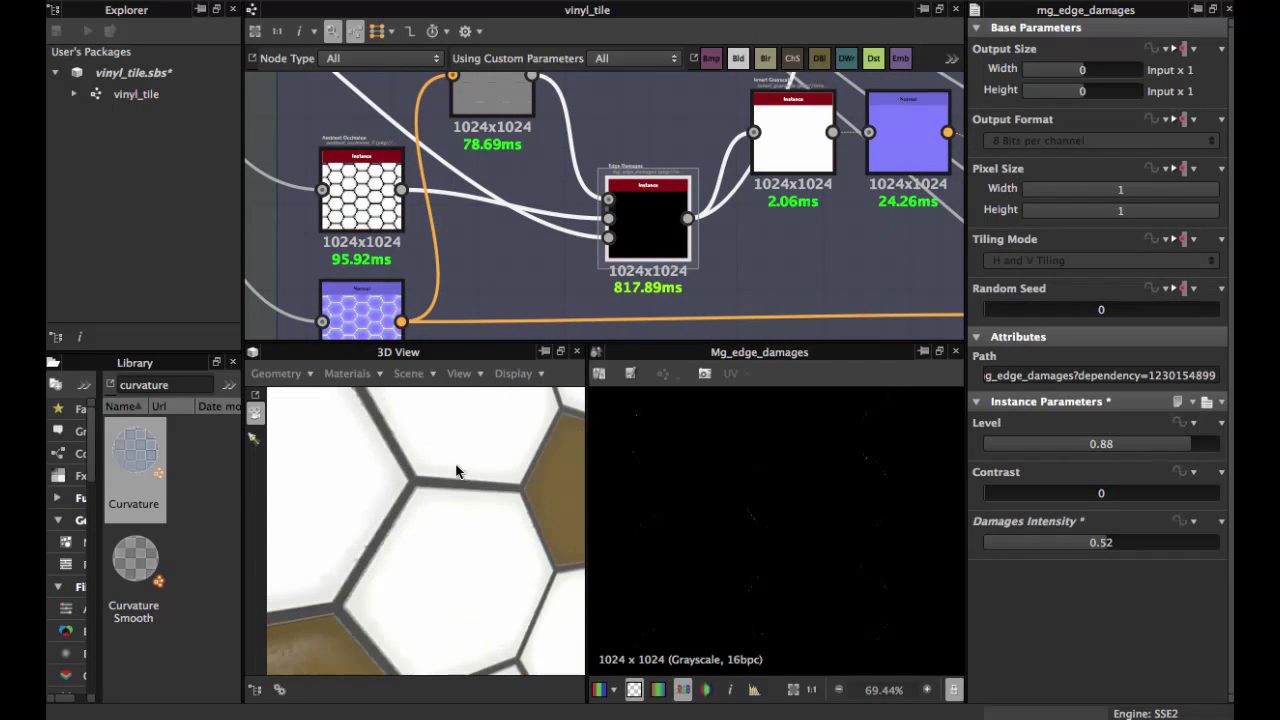
# - Try the Edge Damages node's Level at 1 and inspect the damaged tiles in the 3D view
pyautogui.moveTo(1191, 446); pyautogui.dragTo(1225, 443)
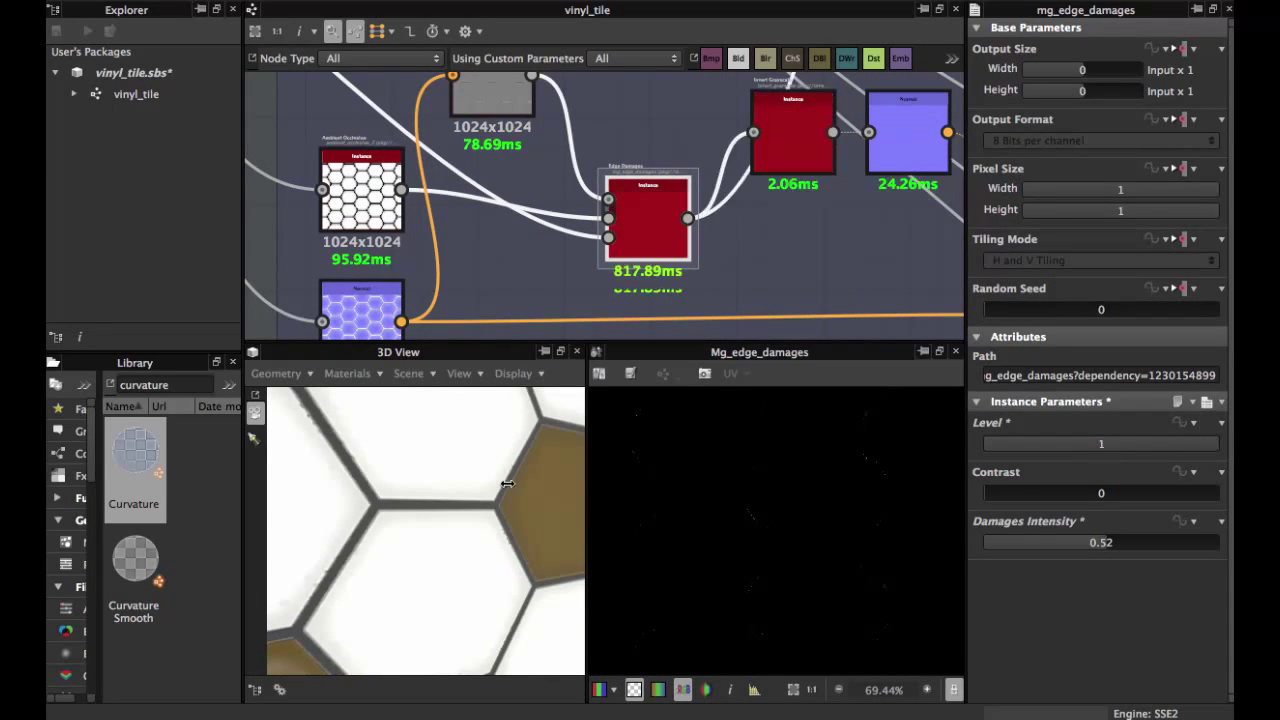
pyautogui.scroll(-3, 441, 490)
pyautogui.scroll(5, 421, 457)
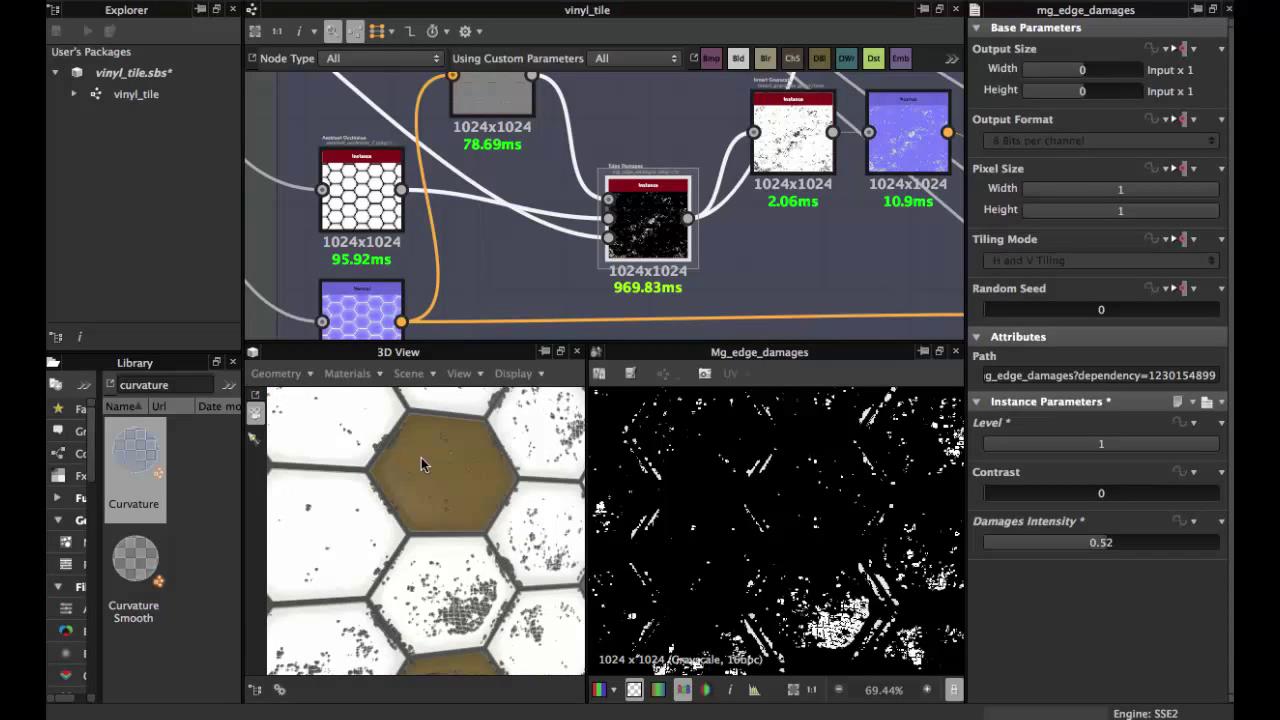
pyautogui.scroll(-5, 421, 456)
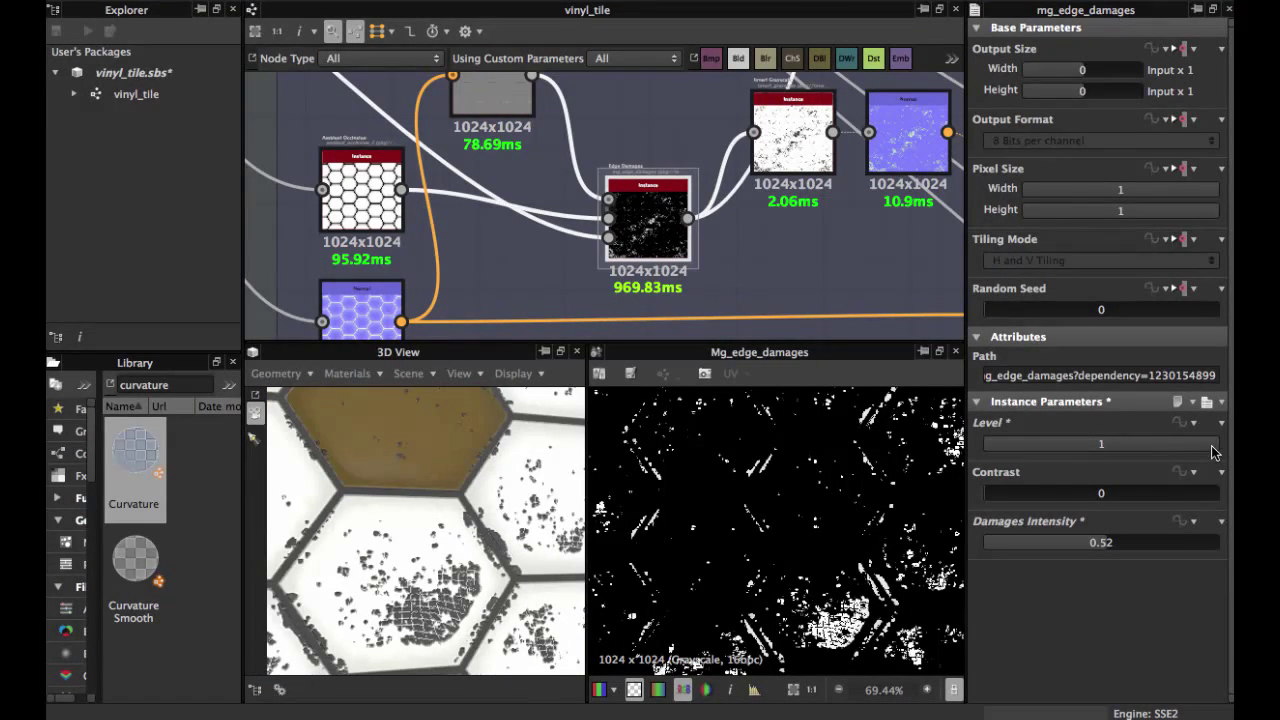
# - Lower the Edge Damages Level to 0.9, check the tiles in the 3D view, and settle on 0.93
pyautogui.moveTo(1196, 451); pyautogui.dragTo(1195, 451)
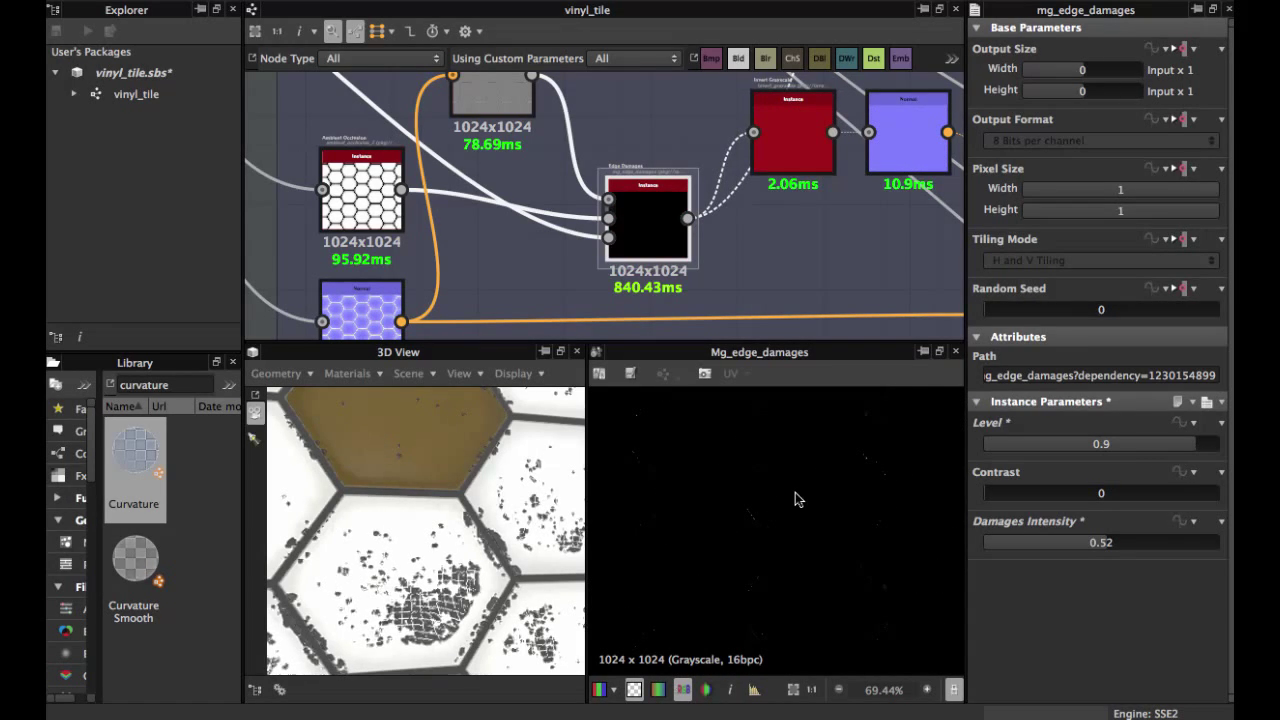
pyautogui.scroll(-3, 468, 508)
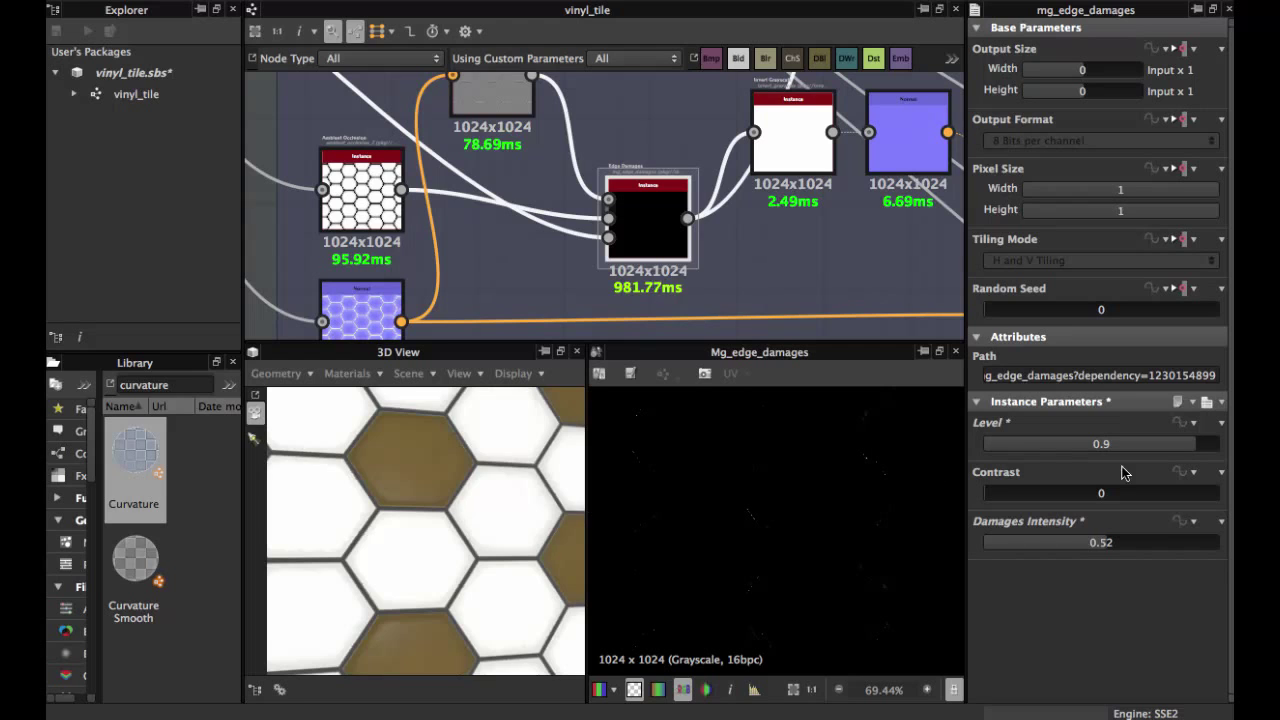
pyautogui.moveTo(1199, 442); pyautogui.dragTo(1203, 443)
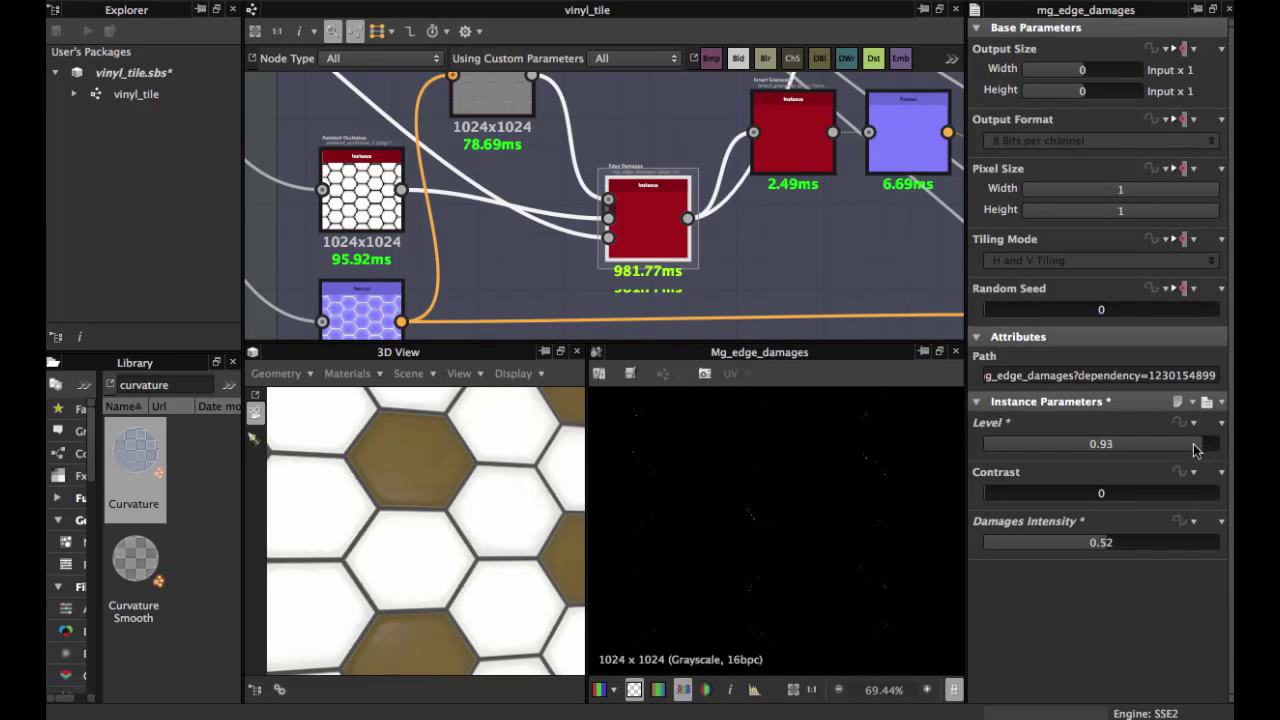
pyautogui.moveTo(467, 532)
pyautogui.mouseDown()
pyautogui.moveTo(468, 521)
pyautogui.moveTo(494, 558)
pyautogui.moveTo(503, 537)
pyautogui.moveTo(482, 545)
pyautogui.mouseUp()
pyautogui.scroll(2, 503, 537)
pyautogui.scroll(-3, 502, 537)
pyautogui.scroll(-3, 635, 242)
# - Move the Invert Grayscale node fed by Edge Damages slightly down and away from it, then reselect Edge Damages
pyautogui.moveTo(651, 240); pyautogui.dragTo(594, 264, button='middle')
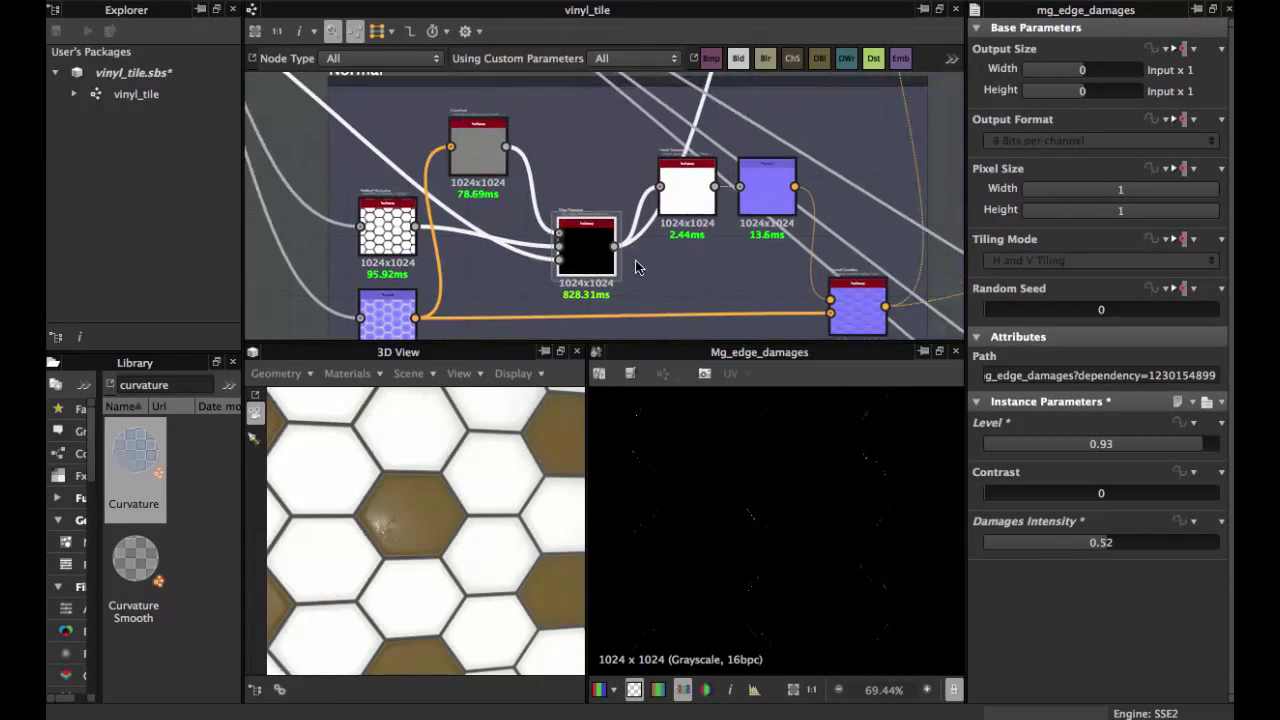
pyautogui.scroll(1, 635, 260)
pyautogui.scroll(-3, 709, 527)
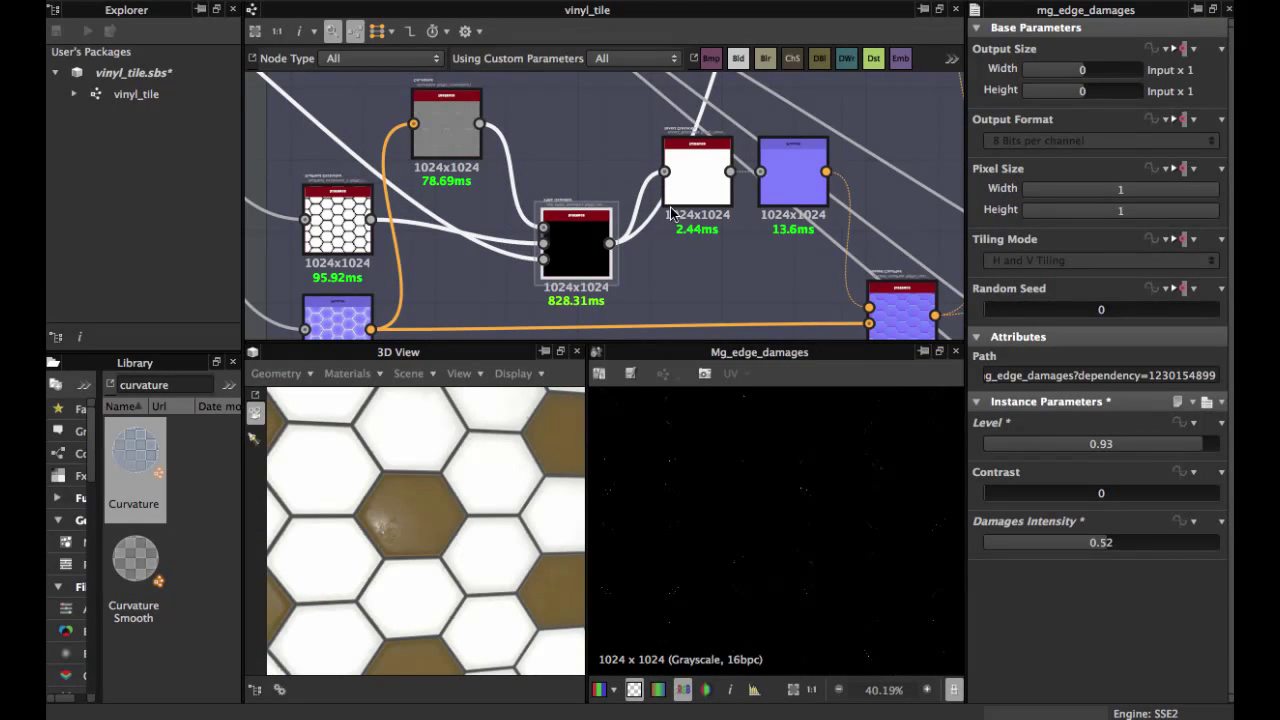
pyautogui.moveTo(671, 213); pyautogui.dragTo(641, 280, button='middle')
pyautogui.moveTo(666, 240); pyautogui.dragTo(703, 290)
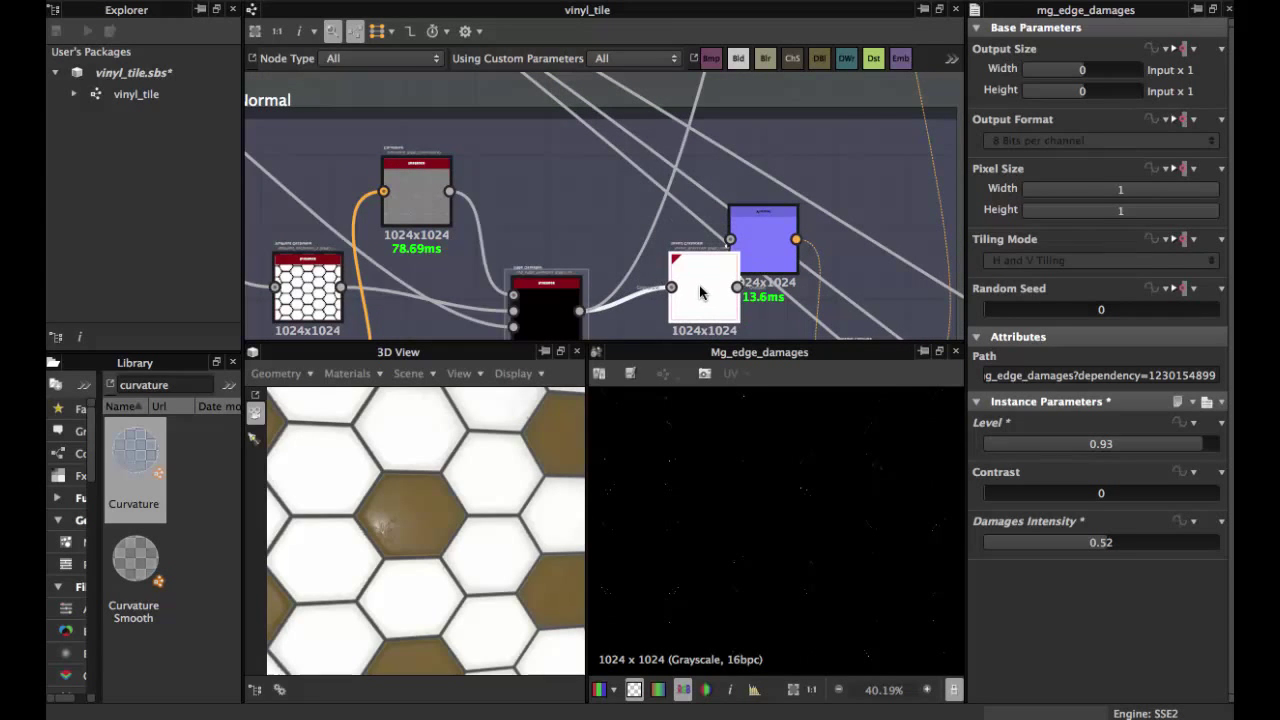
pyautogui.click(545, 302)
# - Trace the Edge Damages output up to the Opacity input of the colour Blend node and preview that Blend
pyautogui.moveTo(669, 155); pyautogui.dragTo(639, 282, button='middle')
pyautogui.scroll(-2, 658, 88)
pyautogui.moveTo(660, 85)
pyautogui.mouseDown(button='middle')
pyautogui.moveTo(657, 149)
pyautogui.moveTo(620, 240)
pyautogui.mouseUp(button='middle')
pyautogui.moveTo(660, 105); pyautogui.dragTo(600, 275, button='middle')
pyautogui.moveTo(655, 105); pyautogui.dragTo(627, 191, button='middle')
pyautogui.scroll(3, 596, 269)
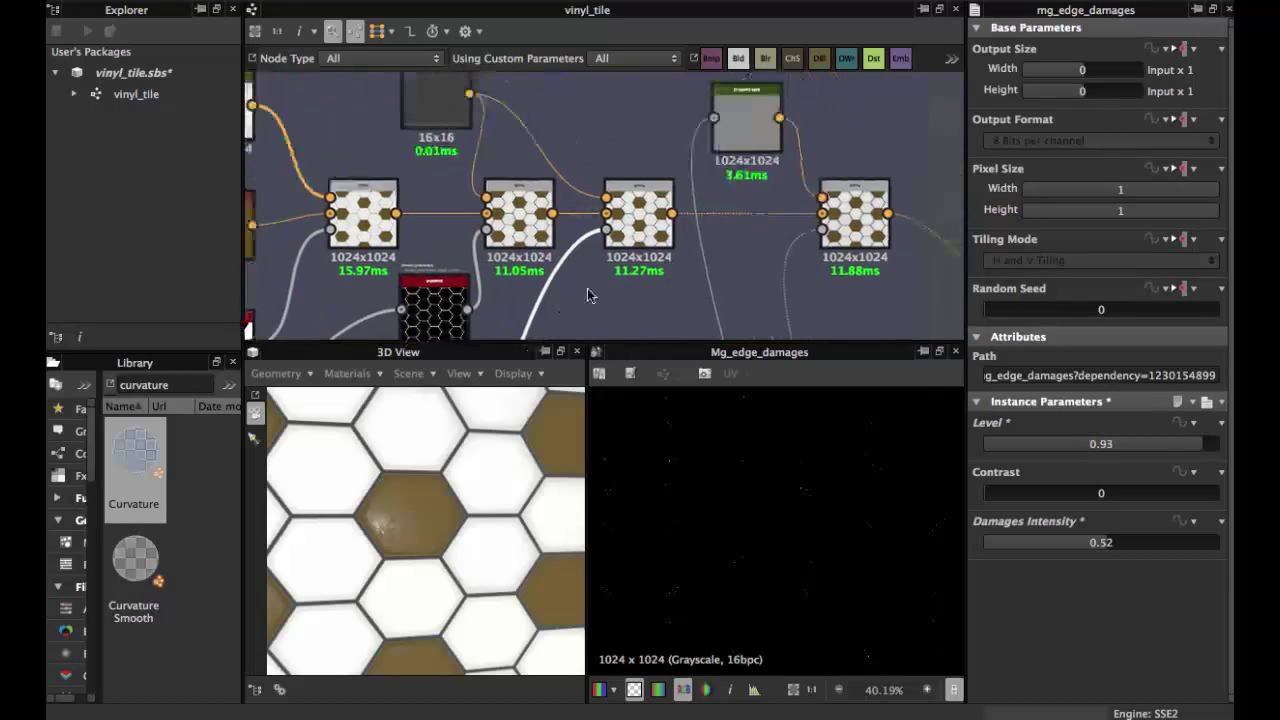
pyautogui.click(630, 246)
pyautogui.scroll(3, 630, 248)
pyautogui.moveTo(611, 235); pyautogui.dragTo(655, 301, button='middle')
pyautogui.scroll(-1, 653, 304)
pyautogui.moveTo(564, 217); pyautogui.dragTo(600, 252, button='middle')
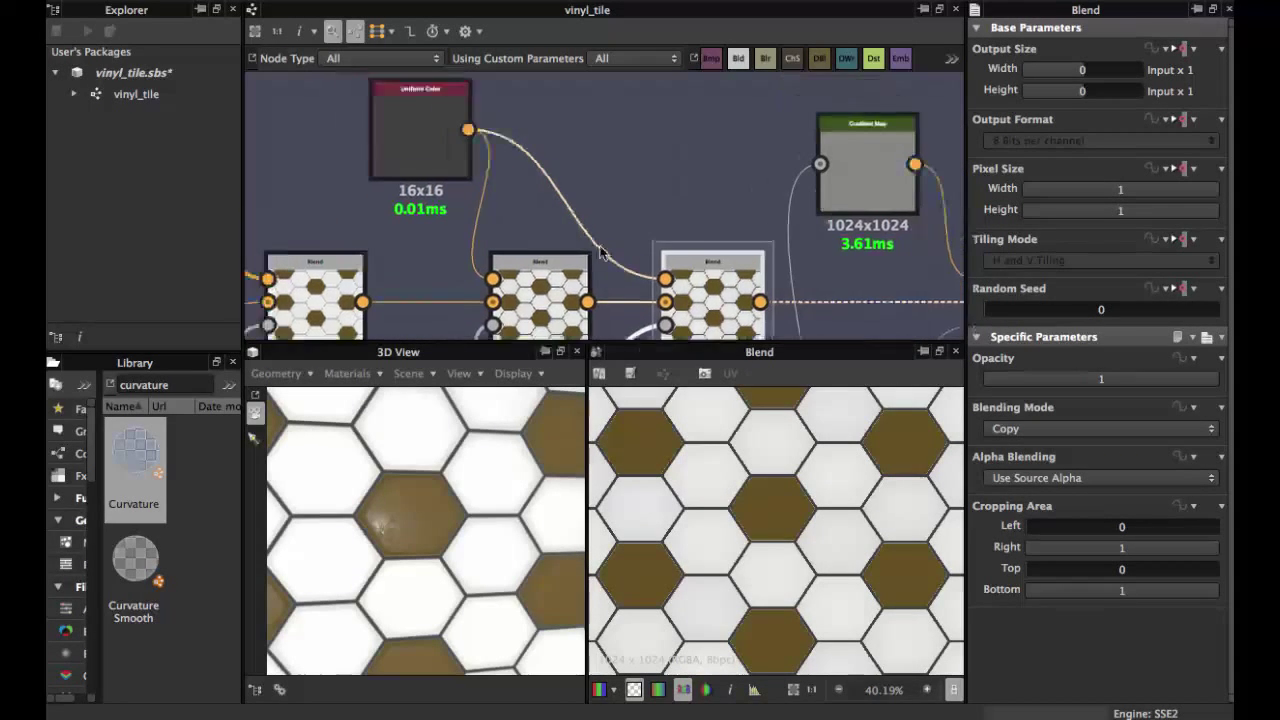
# - Check the dark Uniform Color node feeding both Blend foregrounds, then compare the damage Blend with the Blend before it
pyautogui.click(440, 149)
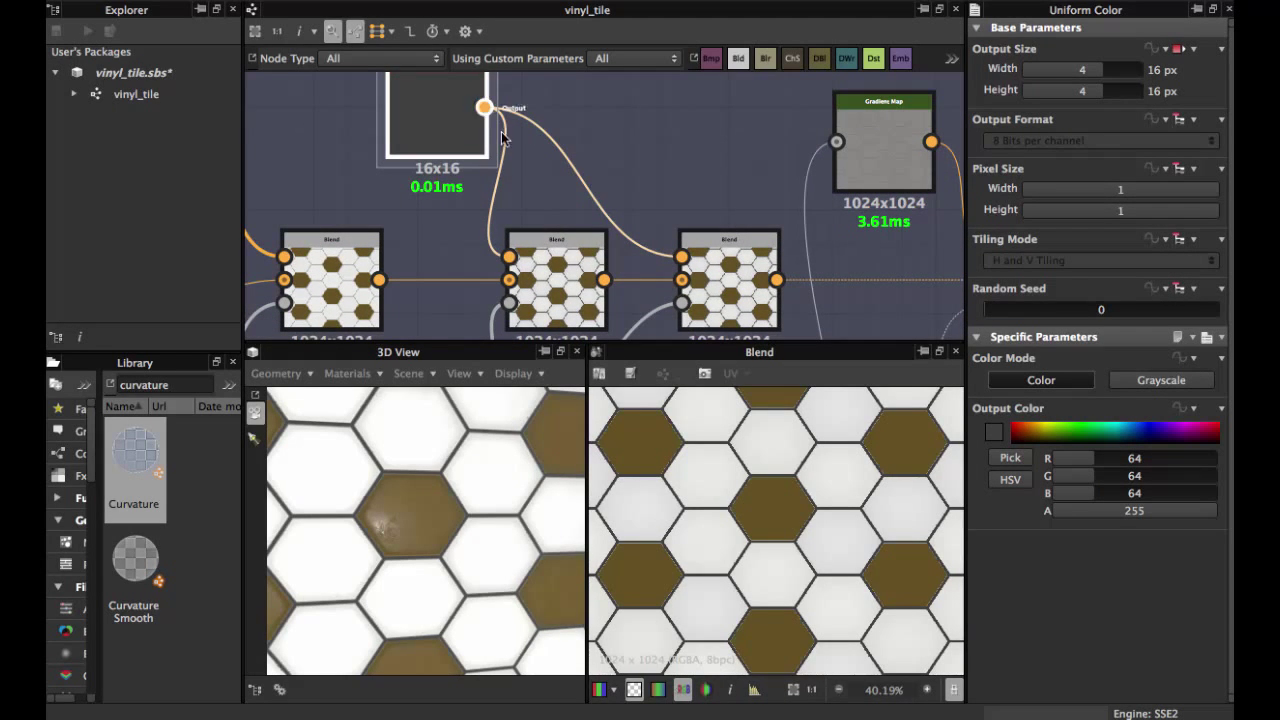
pyautogui.moveTo(679, 228); pyautogui.dragTo(587, 156, button='middle')
pyautogui.click(643, 209)
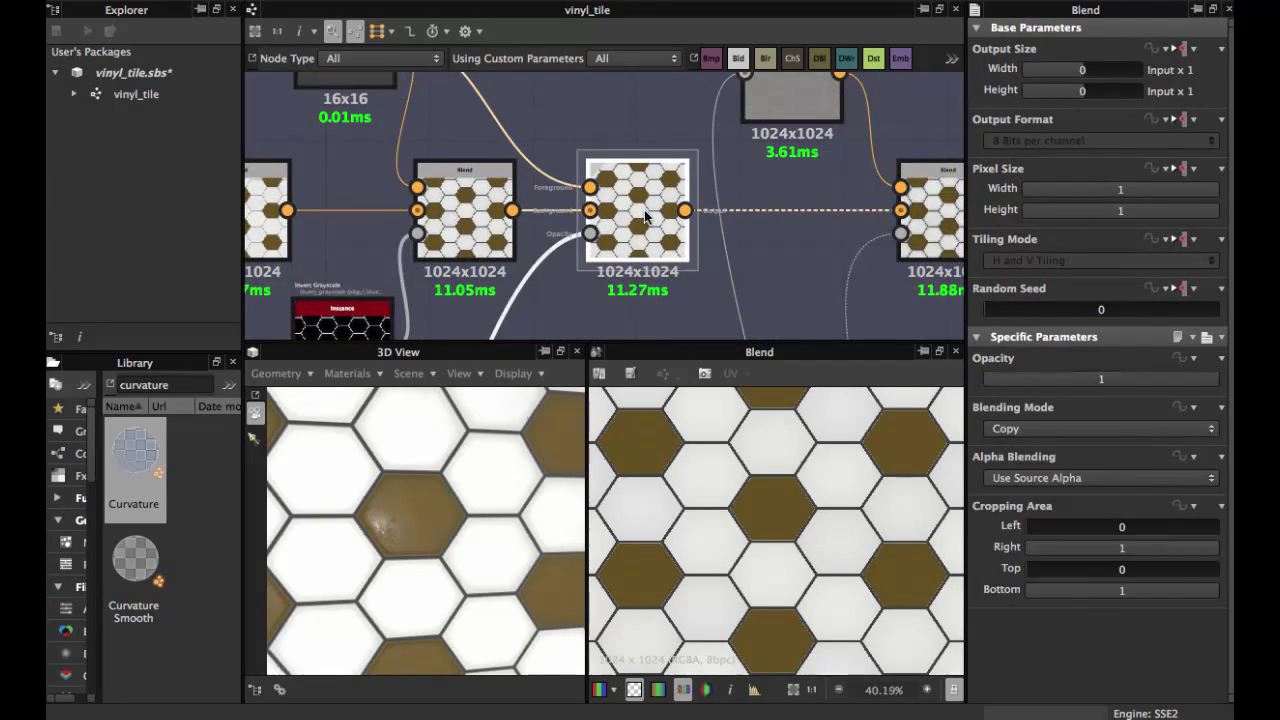
pyautogui.scroll(3, 644, 210)
pyautogui.moveTo(471, 174); pyautogui.dragTo(567, 190, button='middle')
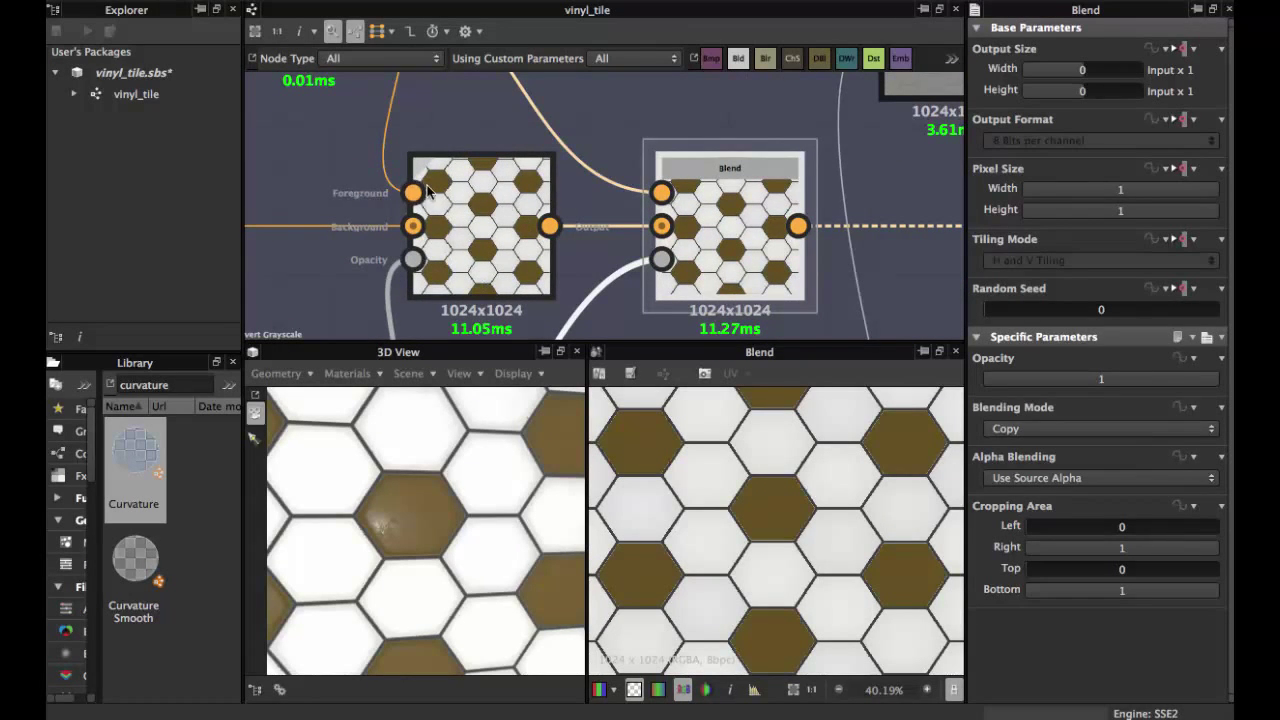
pyautogui.click(461, 213)
pyautogui.scroll(2, 462, 440)
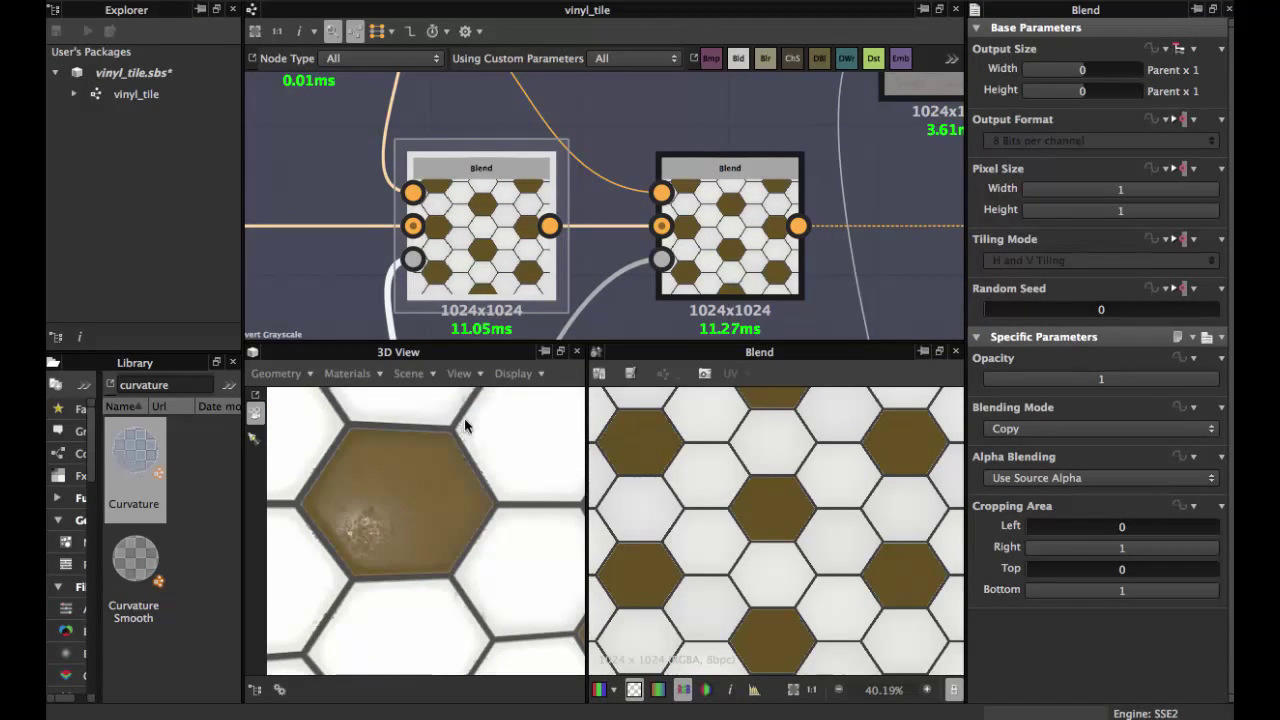
# - Select the damage Blend node again and examine its edge specks in the 2D view from close up and farther away
pyautogui.moveTo(634, 231); pyautogui.dragTo(591, 186, button='middle')
pyautogui.click(565, 240)
pyautogui.scroll(3, 680, 488)
pyautogui.scroll(2, 662, 494)
pyautogui.scroll(-2, 594, 221)
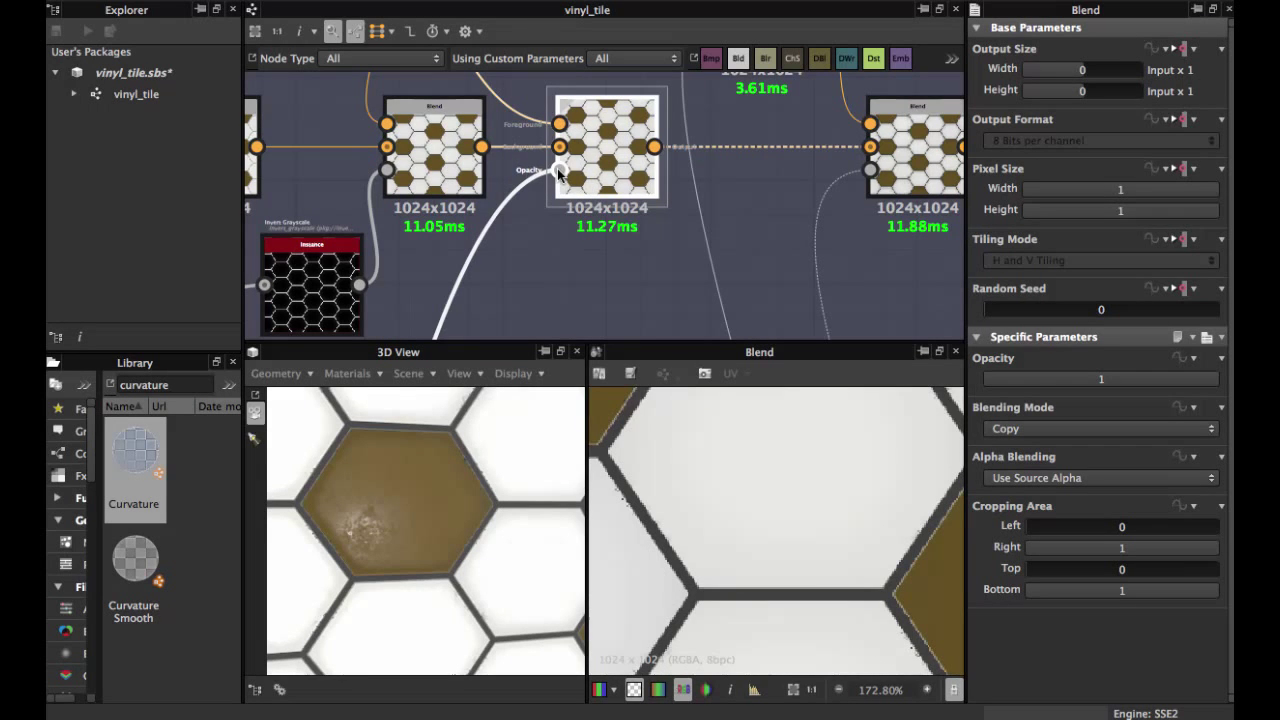
pyautogui.scroll(-2, 594, 163)
pyautogui.moveTo(594, 163); pyautogui.dragTo(509, 211, button='middle')
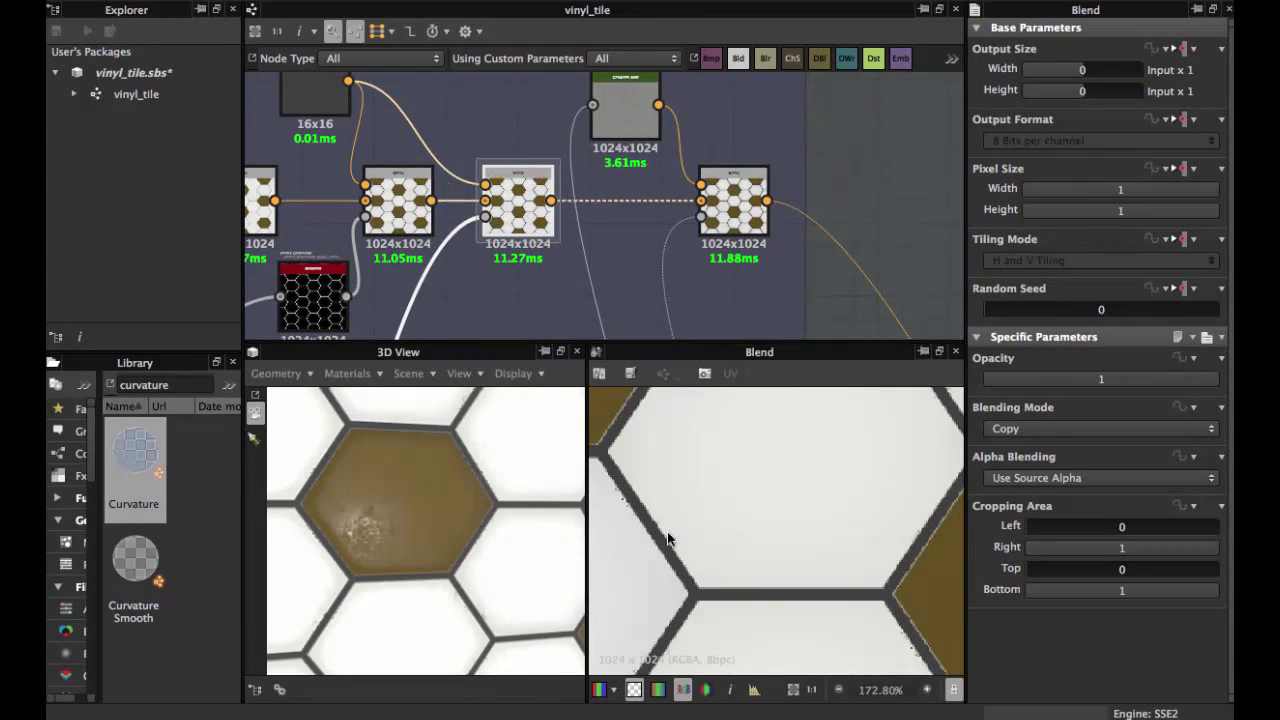
pyautogui.scroll(-3, 709, 557)
pyautogui.scroll(-8, 709, 563)
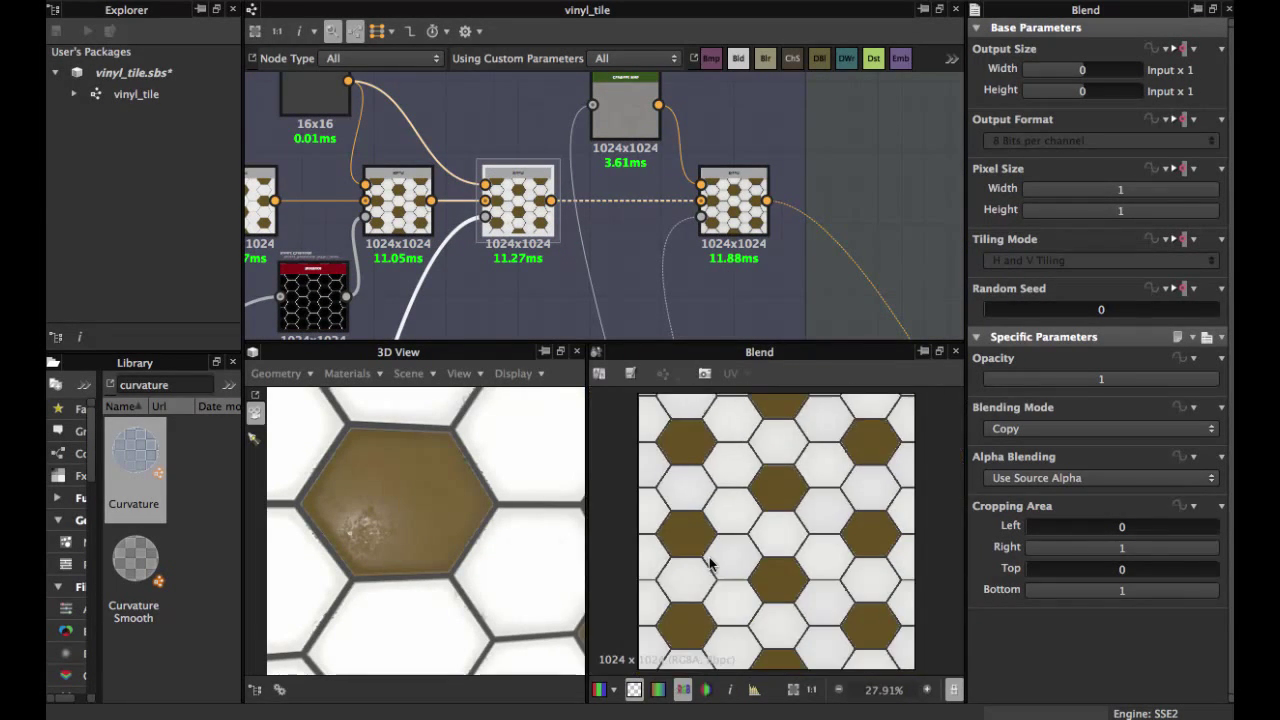
pyautogui.scroll(3, 709, 563)
pyautogui.scroll(2, 709, 557)
# - Preview the Gradient Map node feeding the last colour Blend, view its keys in the Gradient Editor, and close the editor
pyautogui.moveTo(640, 226); pyautogui.dragTo(567, 243, button='middle')
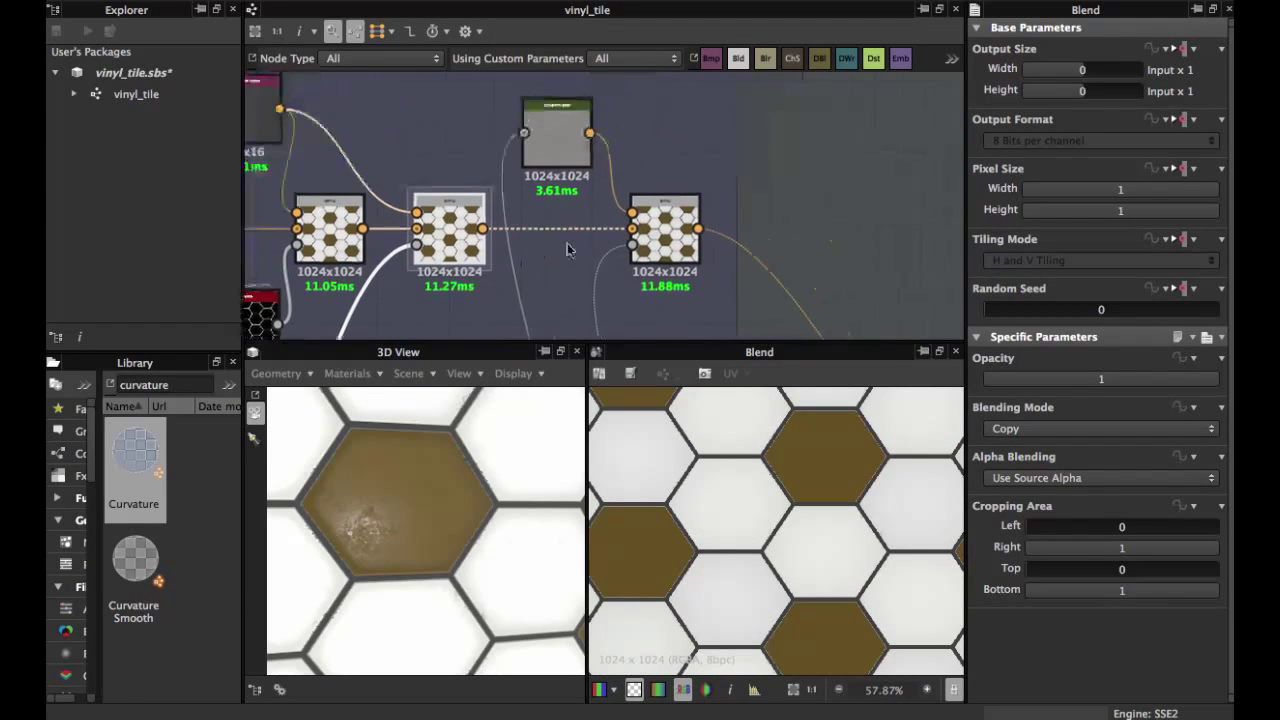
pyautogui.click(561, 150)
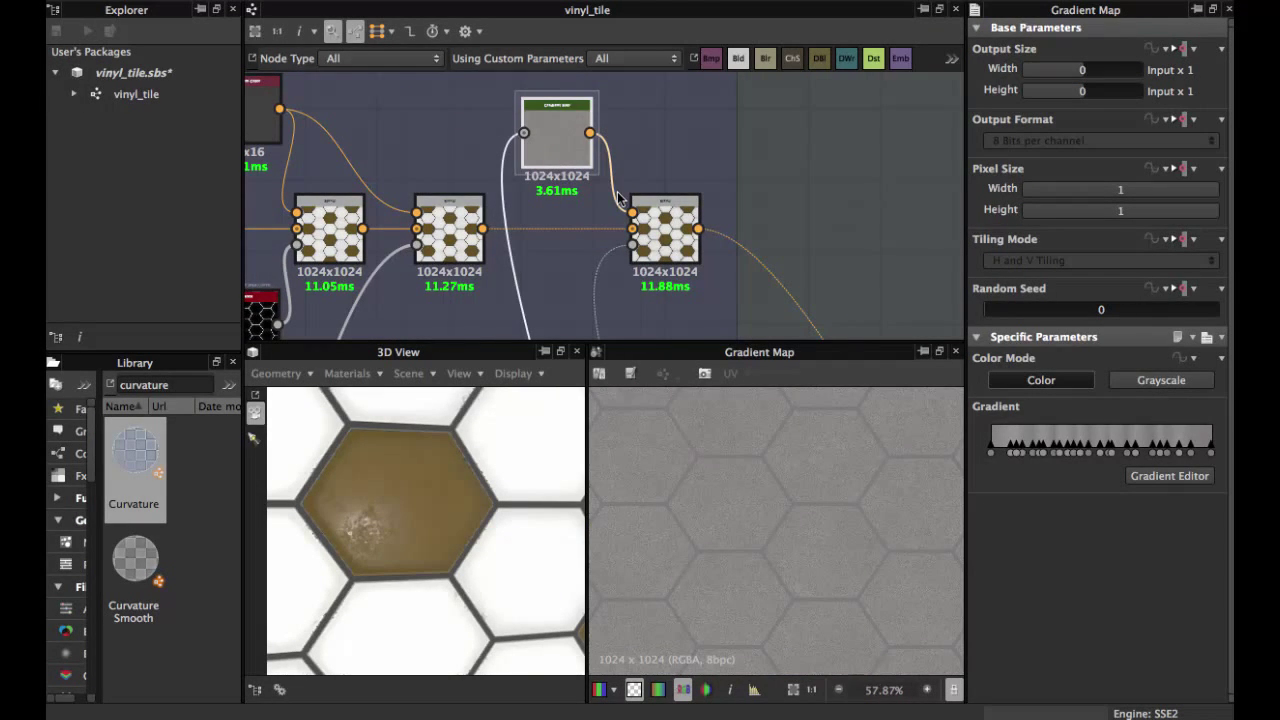
pyautogui.scroll(-2, 615, 207)
pyautogui.scroll(4, 617, 200)
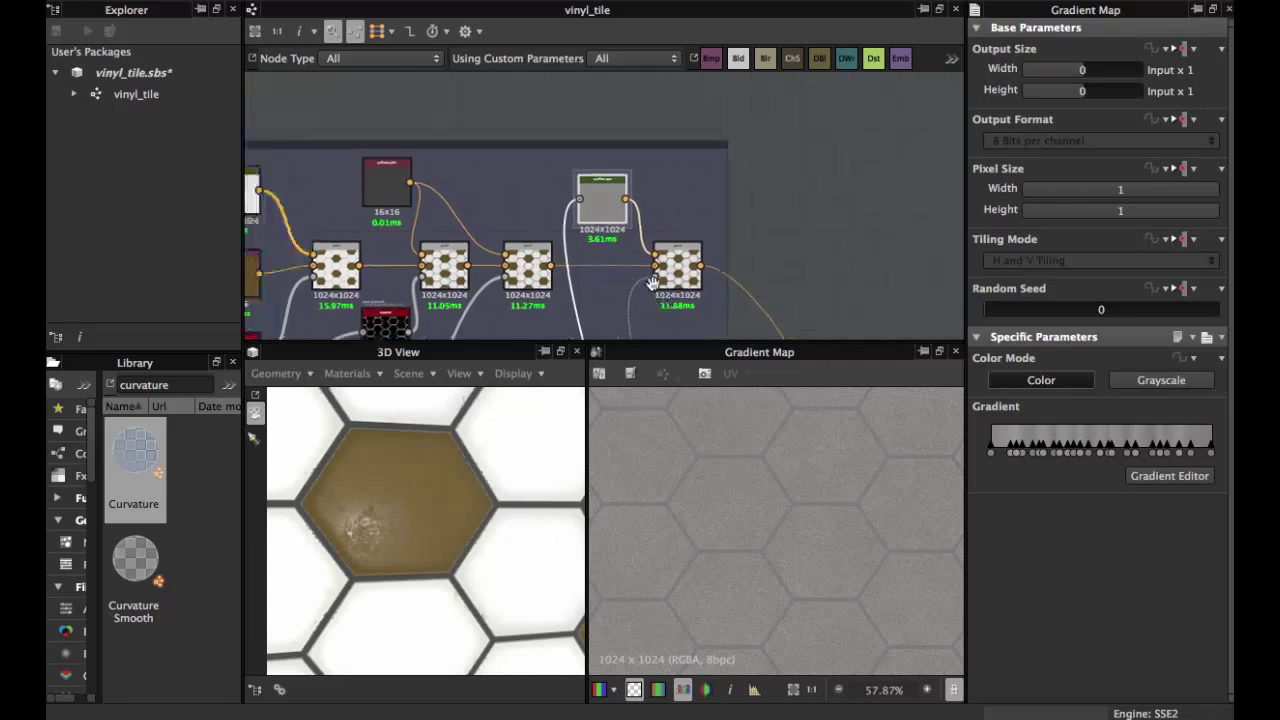
pyautogui.click(1162, 477)
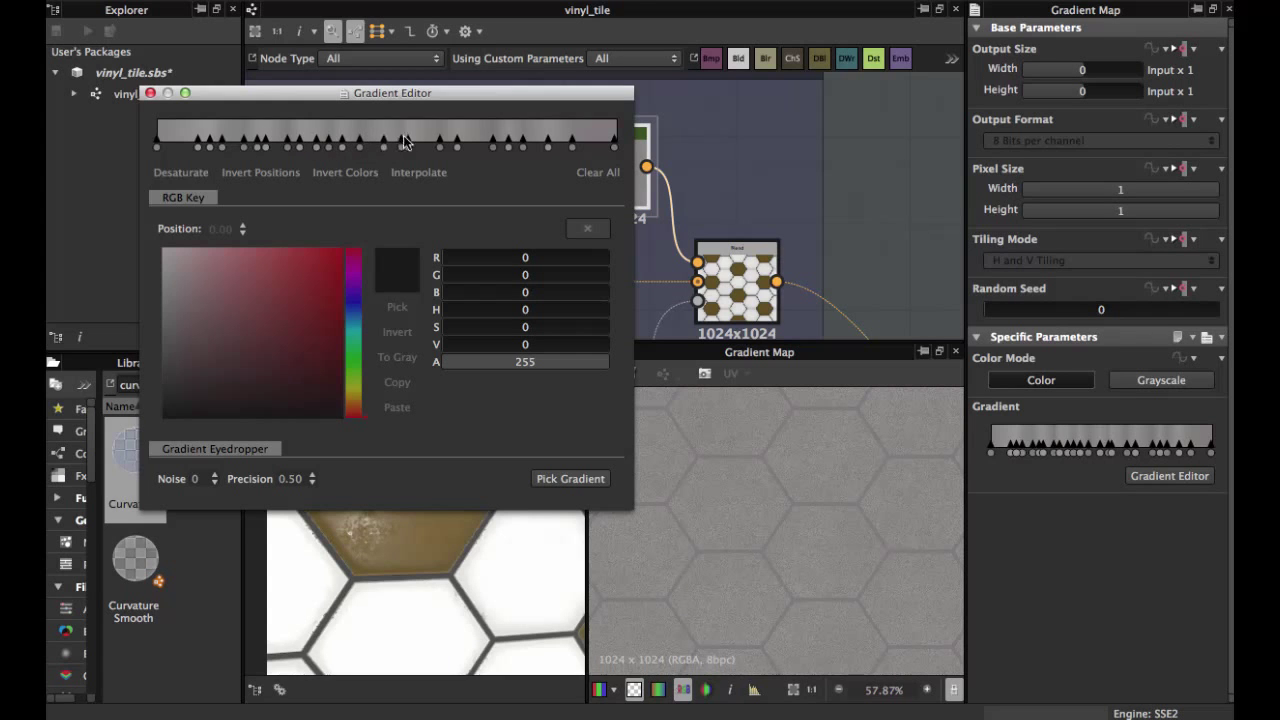
pyautogui.click(150, 93)
# - Trace the Gradient Map's input down past the Dirt frame to the first Blend in the Roughness frame and preview it
pyautogui.scroll(-4, 660, 170)
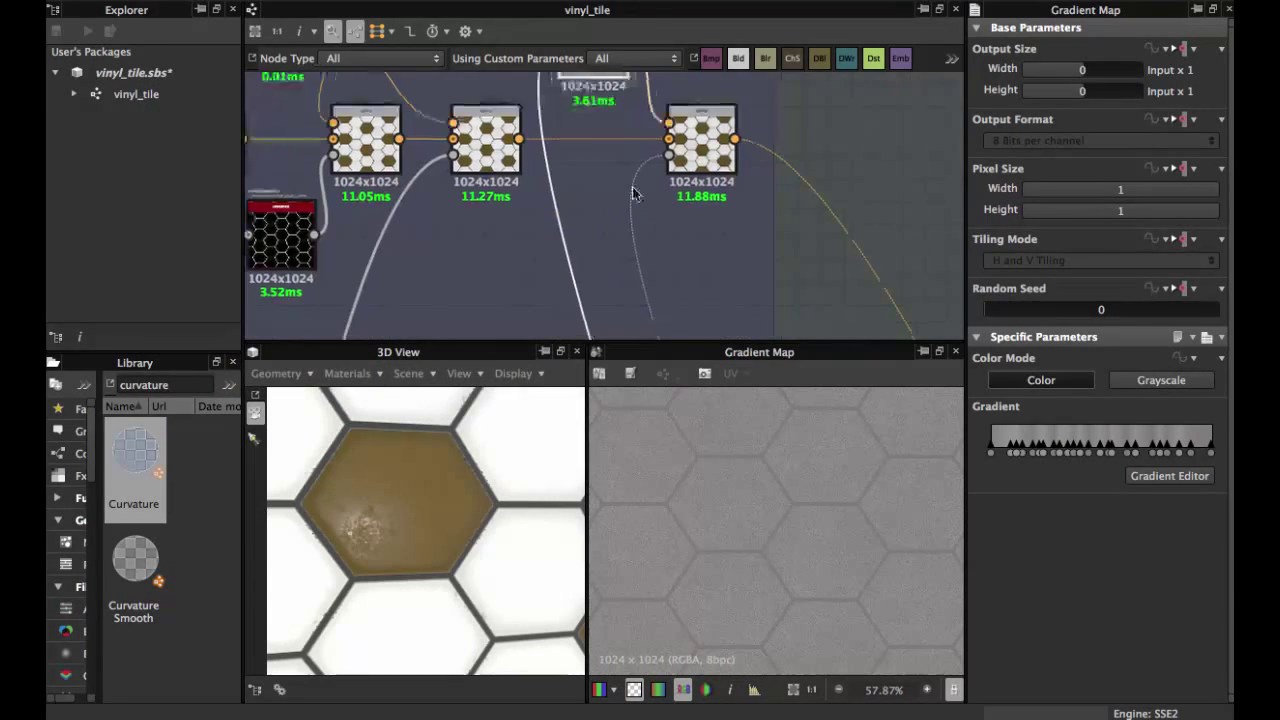
pyautogui.moveTo(642, 138); pyautogui.dragTo(636, 85, button='middle')
pyautogui.moveTo(648, 300); pyautogui.dragTo(624, 42, button='middle')
pyautogui.scroll(3, 639, 160)
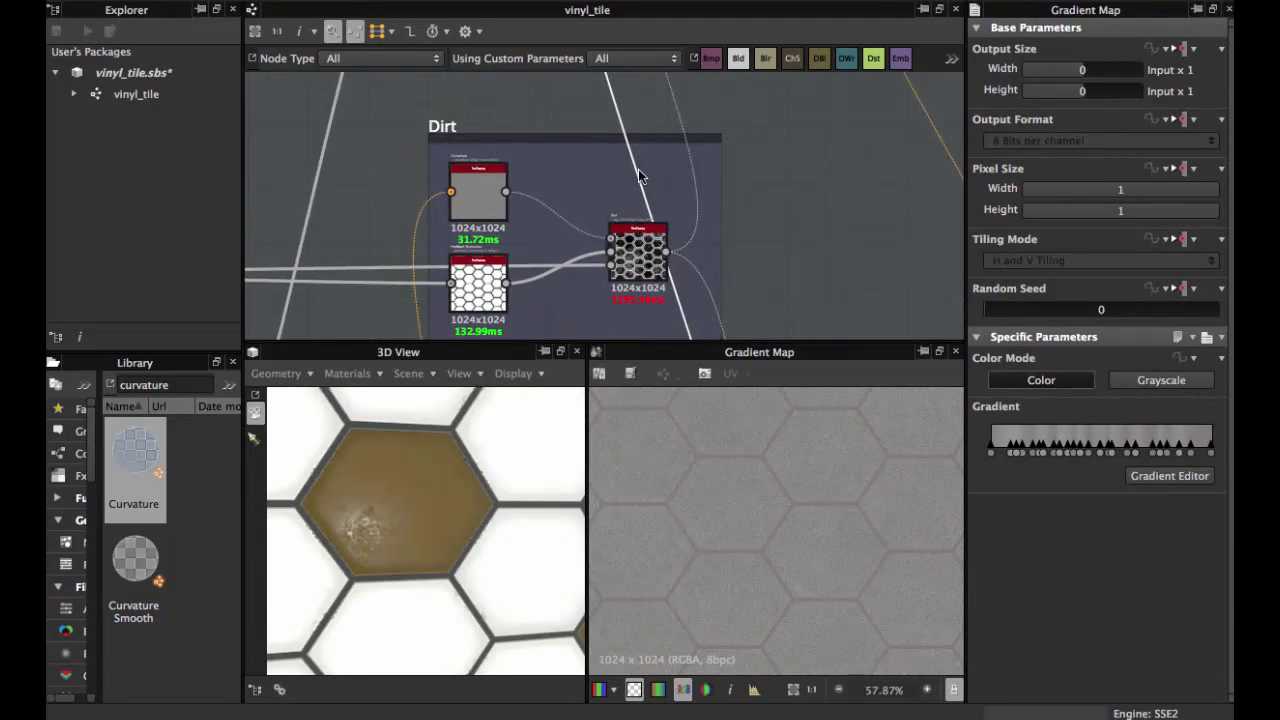
pyautogui.moveTo(662, 328); pyautogui.dragTo(634, 95, button='middle')
pyautogui.moveTo(642, 195); pyautogui.dragTo(616, 76, button='middle')
pyautogui.moveTo(568, 175)
pyautogui.mouseDown(button='middle')
pyautogui.moveTo(589, 67)
pyautogui.moveTo(577, 63)
pyautogui.mouseUp(button='middle')
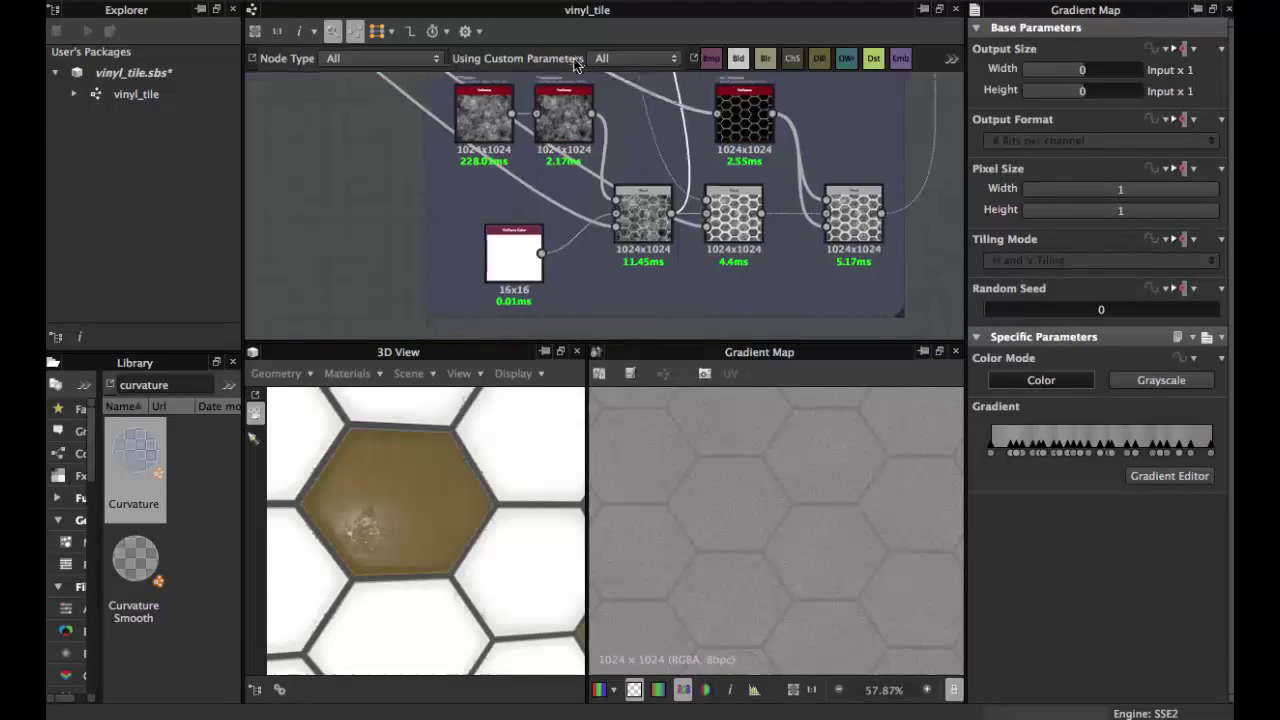
pyautogui.scroll(3, 622, 159)
pyautogui.moveTo(622, 159); pyautogui.dragTo(629, 171, button='middle')
pyautogui.moveTo(658, 277); pyautogui.dragTo(634, 283)
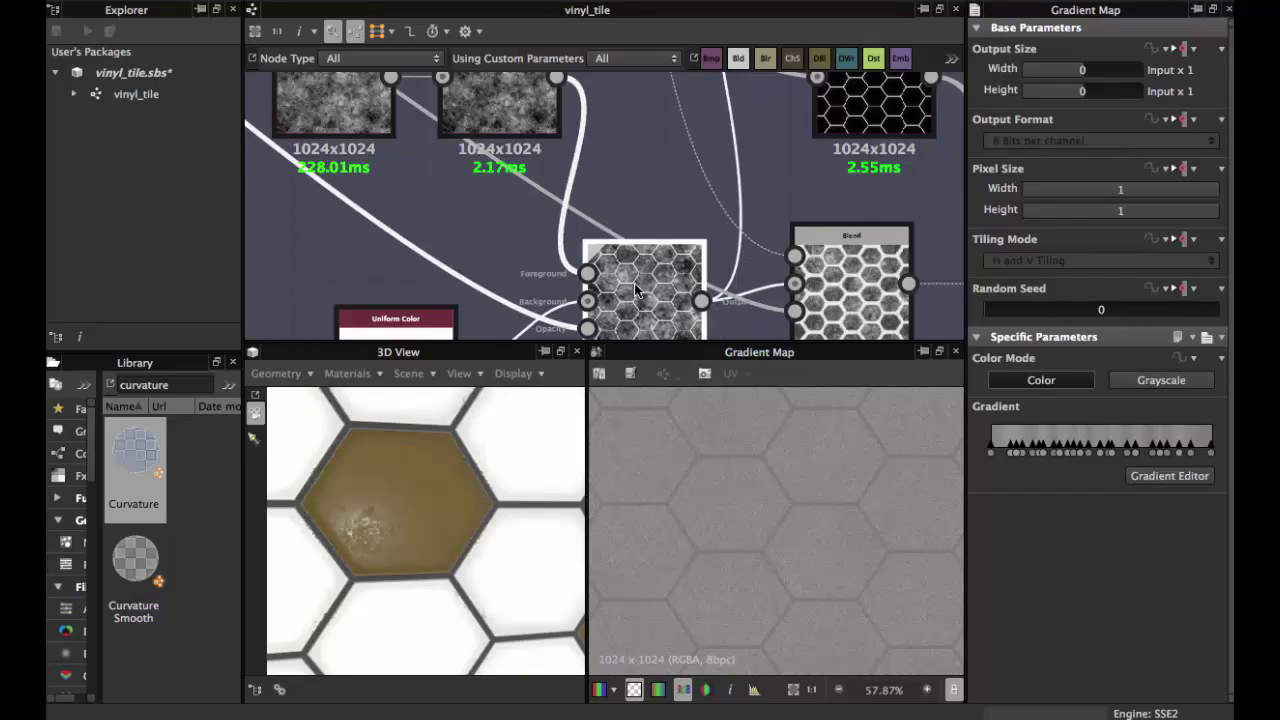
pyautogui.doubleClick(634, 283)
# - Follow the Roughness Blend's foreground back to the BnW Spots 2 node and preview its noise
pyautogui.scroll(-3, 634, 283)
pyautogui.moveTo(587, 157)
pyautogui.mouseDown(button='middle')
pyautogui.moveTo(633, 248)
pyautogui.moveTo(591, 182)
pyautogui.moveTo(588, 246)
pyautogui.moveTo(588, 157)
pyautogui.mouseUp(button='middle')
pyautogui.scroll(-3, 650, 262)
pyautogui.scroll(2, 593, 190)
pyautogui.scroll(-2, 603, 241)
pyautogui.scroll(3, 587, 165)
pyautogui.scroll(-3, 587, 180)
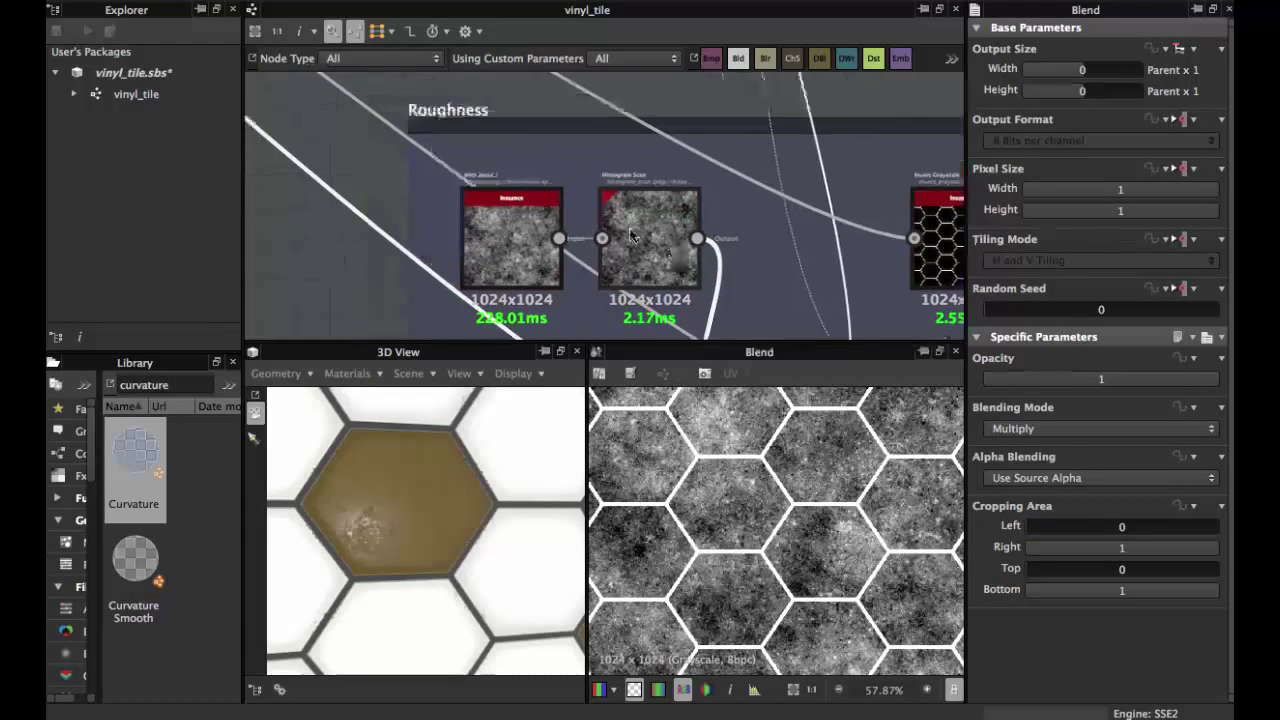
pyautogui.moveTo(531, 194); pyautogui.dragTo(609, 251, button='middle')
pyautogui.scroll(3, 583, 164)
pyautogui.moveTo(582, 164); pyautogui.dragTo(547, 203, button='middle')
pyautogui.scroll(3, 563, 182)
pyautogui.doubleClick(547, 203)
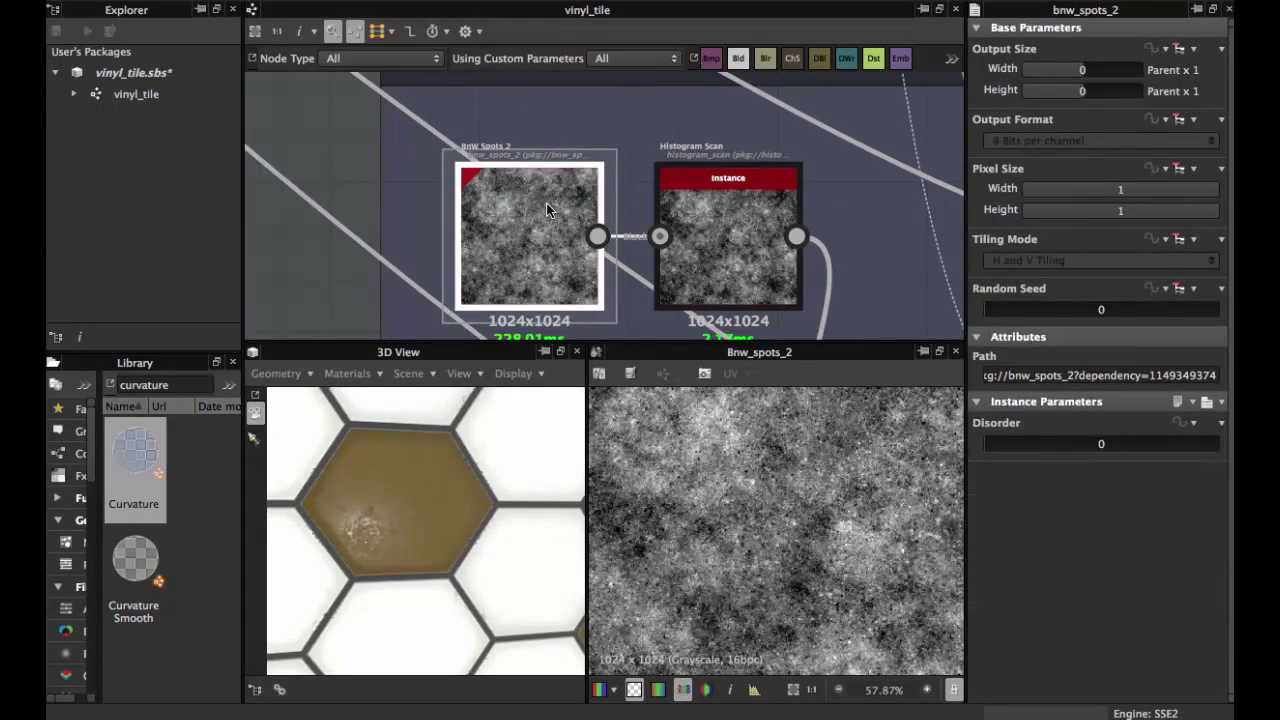
# - Preview the Histogram Scan node after BnW Spots 2 and view its whole texture in the 2D view
pyautogui.scroll(-1, 546, 202)
pyautogui.scroll(3, 548, 215)
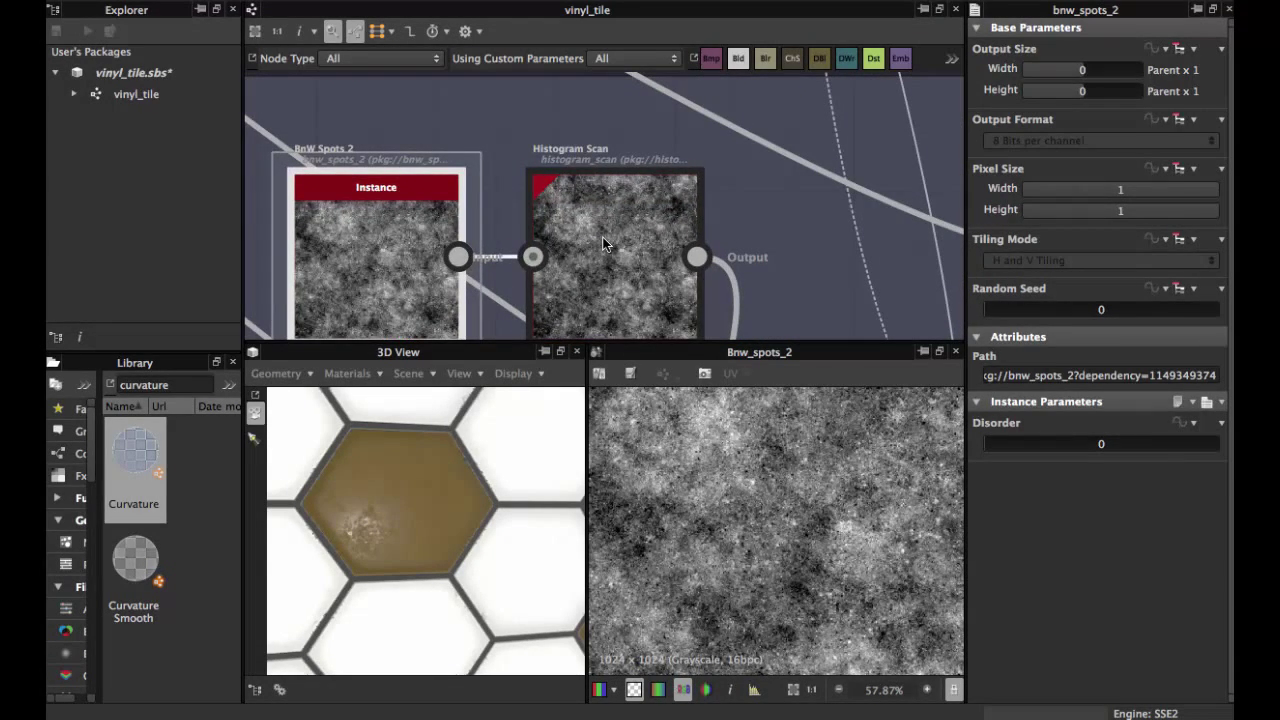
pyautogui.click(603, 244)
pyautogui.scroll(-2, 601, 200)
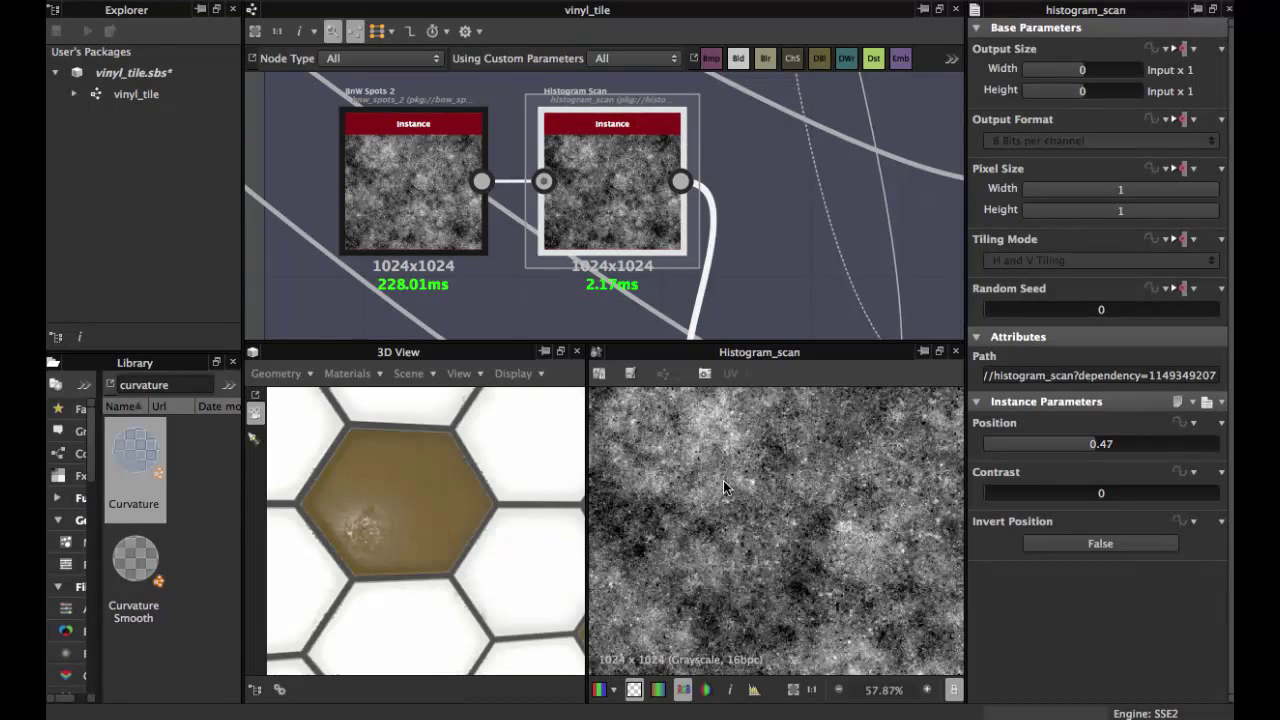
pyautogui.scroll(-4, 723, 480)
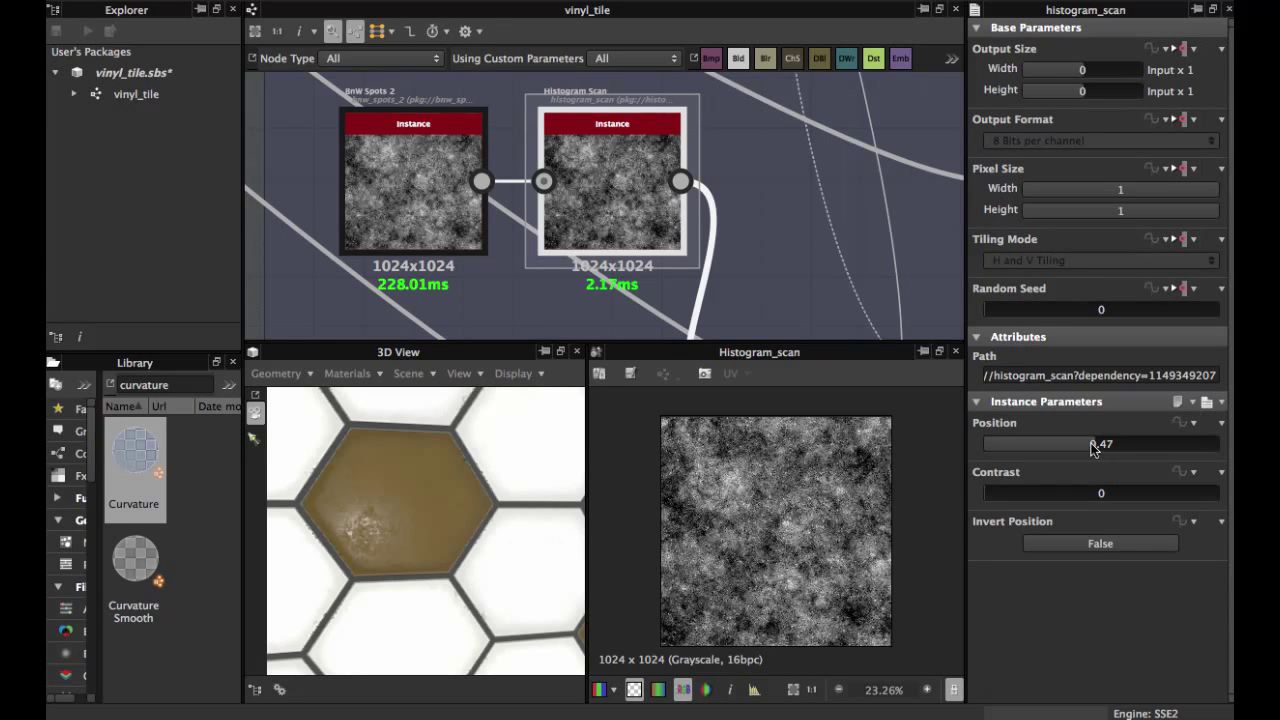
# - Try a Position of 0.26 on the Histogram Scan node, examine the texture, and undo the change
pyautogui.moveTo(1092, 444); pyautogui.dragTo(1044, 441)
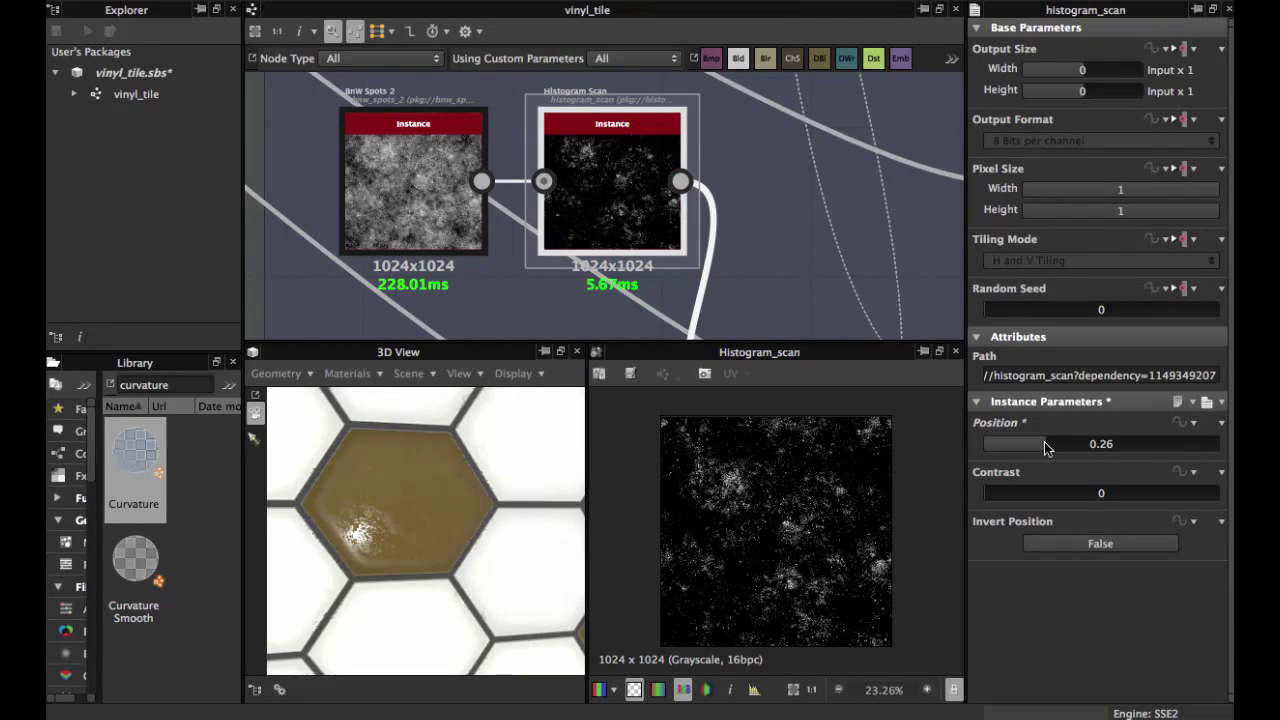
pyautogui.scroll(3, 735, 537)
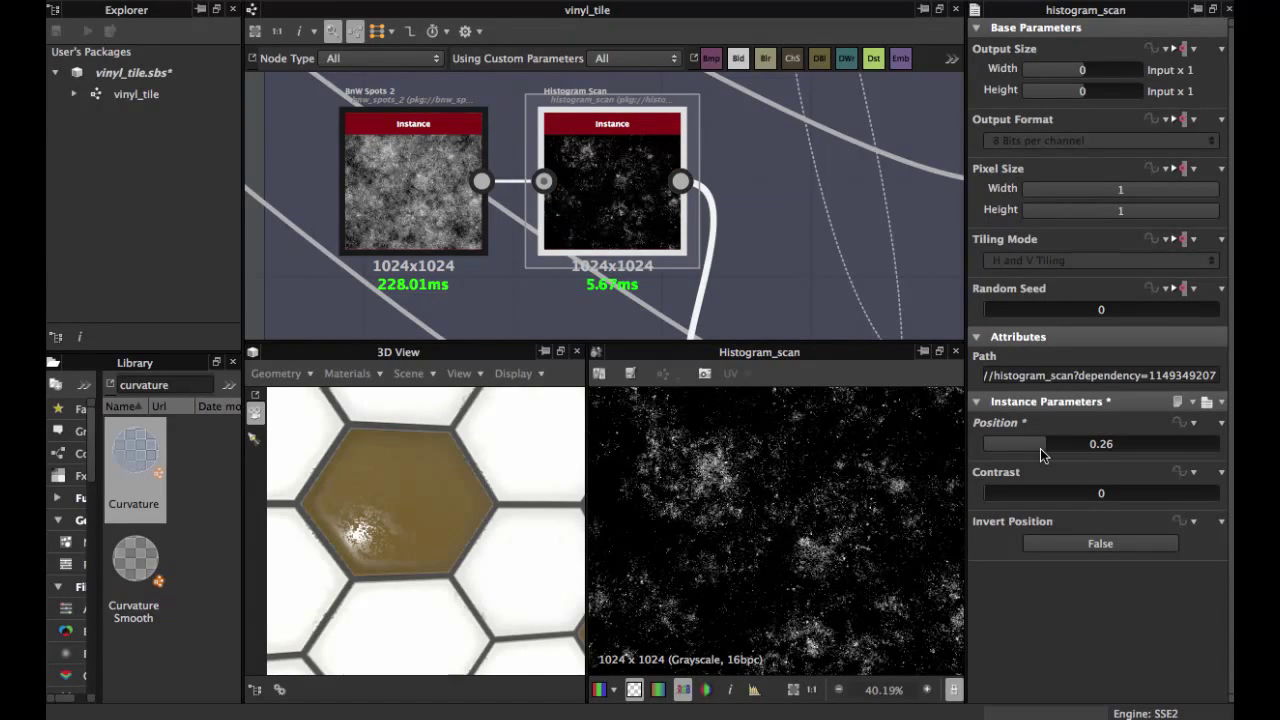
pyautogui.press('super+z')
# - Preview the Roughness frame's multiply Blend, then move its white Uniform Color node up beside the Background input and preview it
pyautogui.scroll(-3, 661, 248)
pyautogui.moveTo(675, 262); pyautogui.dragTo(699, 196, button='middle')
pyautogui.scroll(3, 697, 216)
pyautogui.click(717, 228)
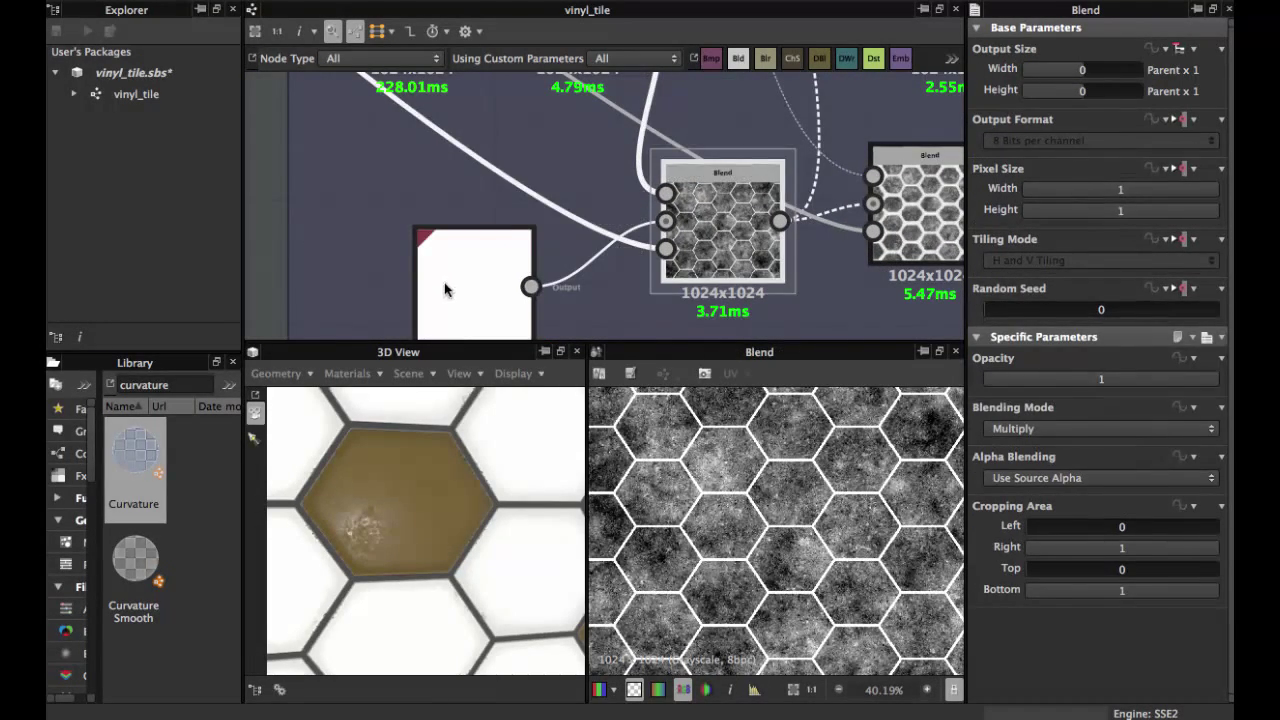
pyautogui.moveTo(482, 314); pyautogui.dragTo(523, 248)
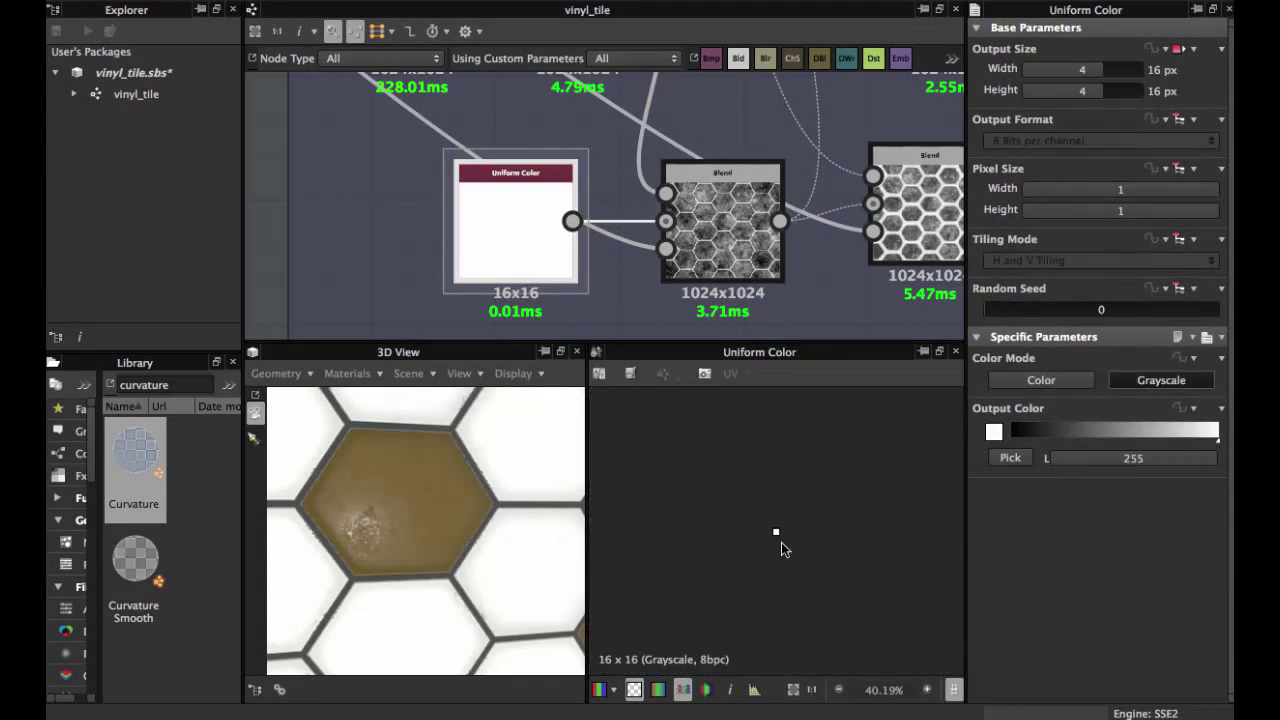
# - Examine the white Uniform Color's texture up close and preview the Roughness frame's multiply Blend
pyautogui.scroll(10, 780, 540)
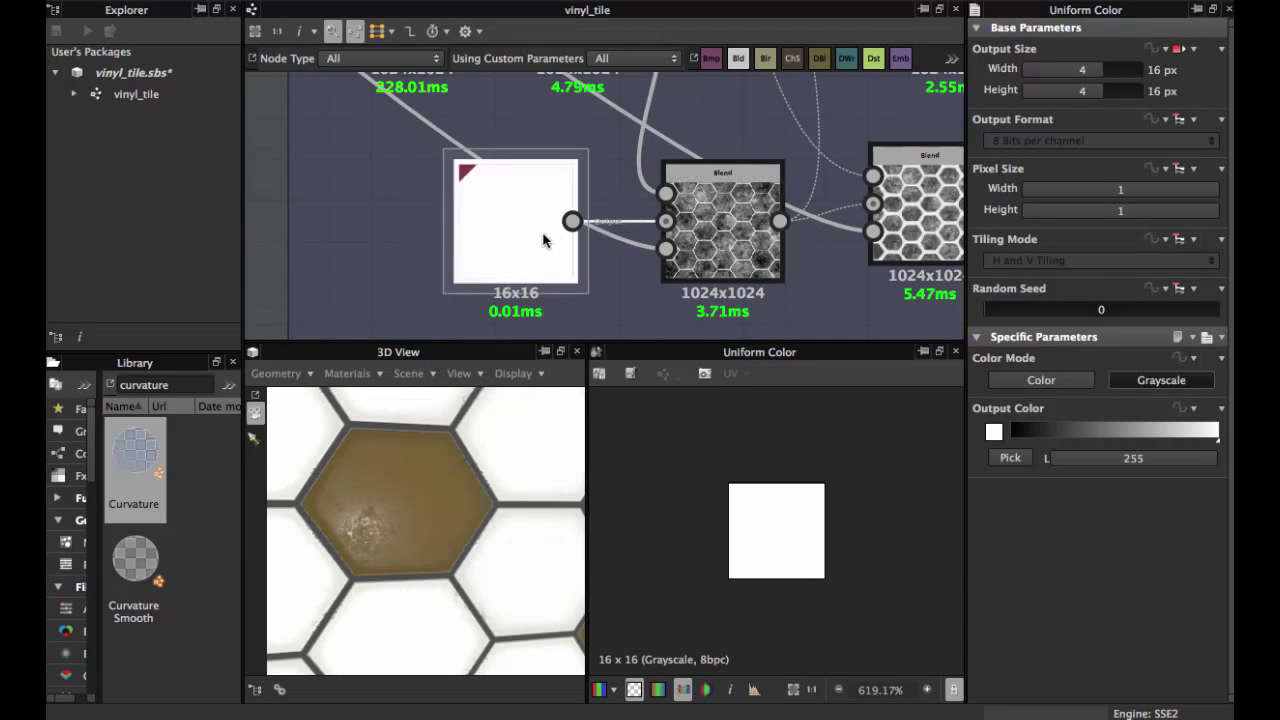
pyautogui.scroll(-2, 610, 306)
pyautogui.click(652, 259)
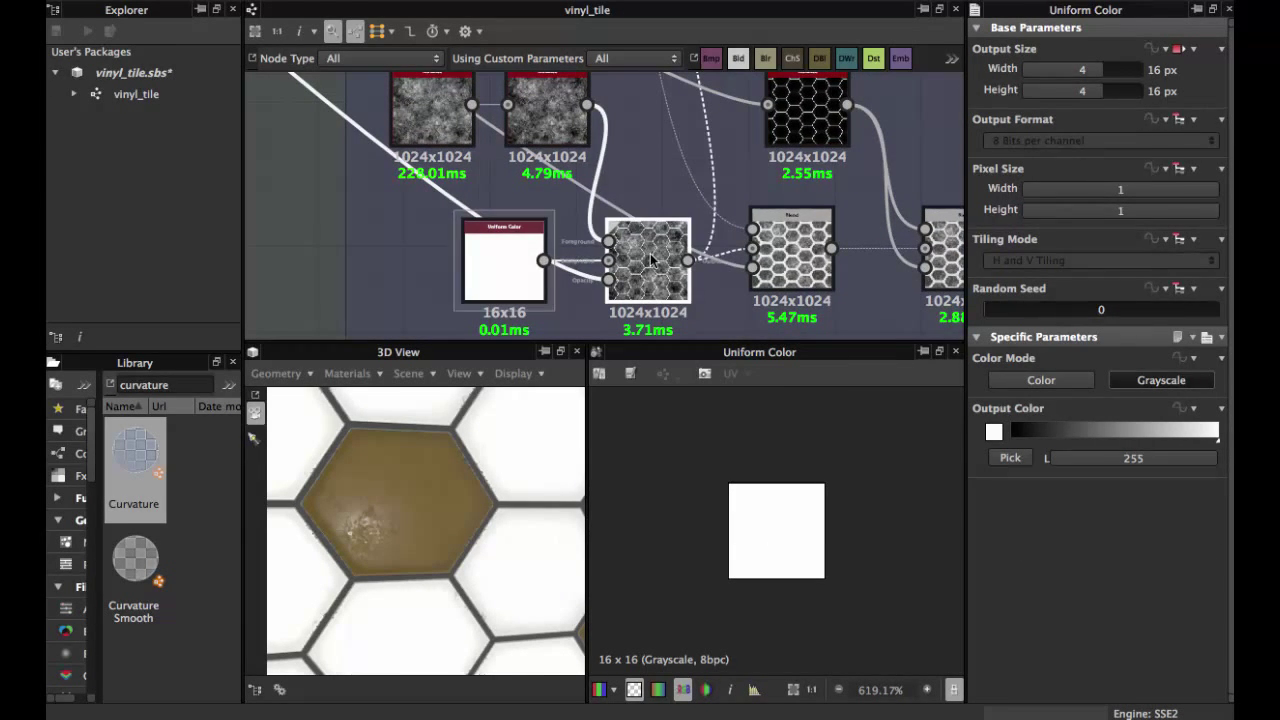
pyautogui.scroll(-8, 823, 501)
pyautogui.scroll(-2, 823, 499)
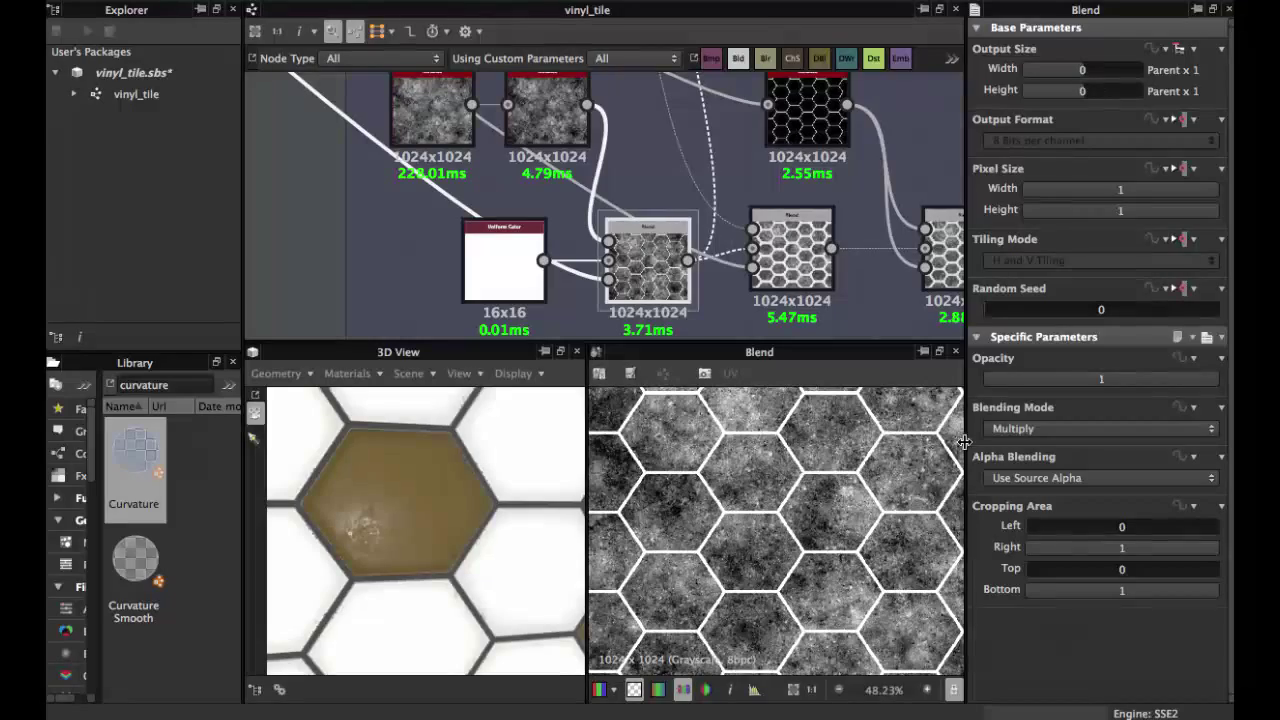
# - Trace the multiply Blend's Opacity connection back to the Levels node outside the frames and preview its hexagon mask
pyautogui.scroll(-2, 811, 441)
pyautogui.moveTo(446, 183); pyautogui.dragTo(546, 210, button='middle')
pyautogui.scroll(-3, 561, 216)
pyautogui.moveTo(482, 140); pyautogui.dragTo(685, 247, button='middle')
pyautogui.moveTo(520, 157); pyautogui.dragTo(623, 243, button='middle')
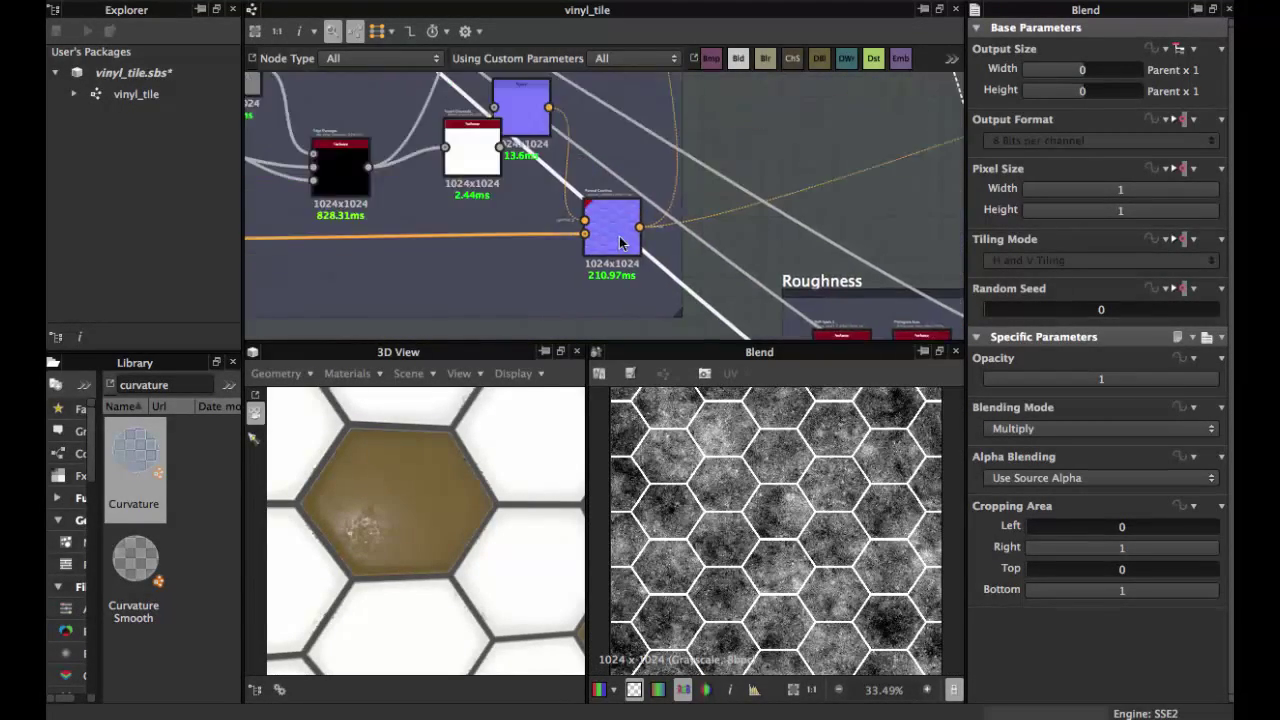
pyautogui.moveTo(555, 126); pyautogui.dragTo(706, 263, button='middle')
pyautogui.moveTo(603, 178); pyautogui.dragTo(689, 249, button='middle')
pyautogui.moveTo(405, 92)
pyautogui.mouseDown(button='middle')
pyautogui.moveTo(581, 228)
pyautogui.moveTo(548, 229)
pyautogui.mouseUp(button='middle')
pyautogui.doubleClick(486, 187)
pyautogui.scroll(-2, 491, 196)
pyautogui.scroll(1, 515, 198)
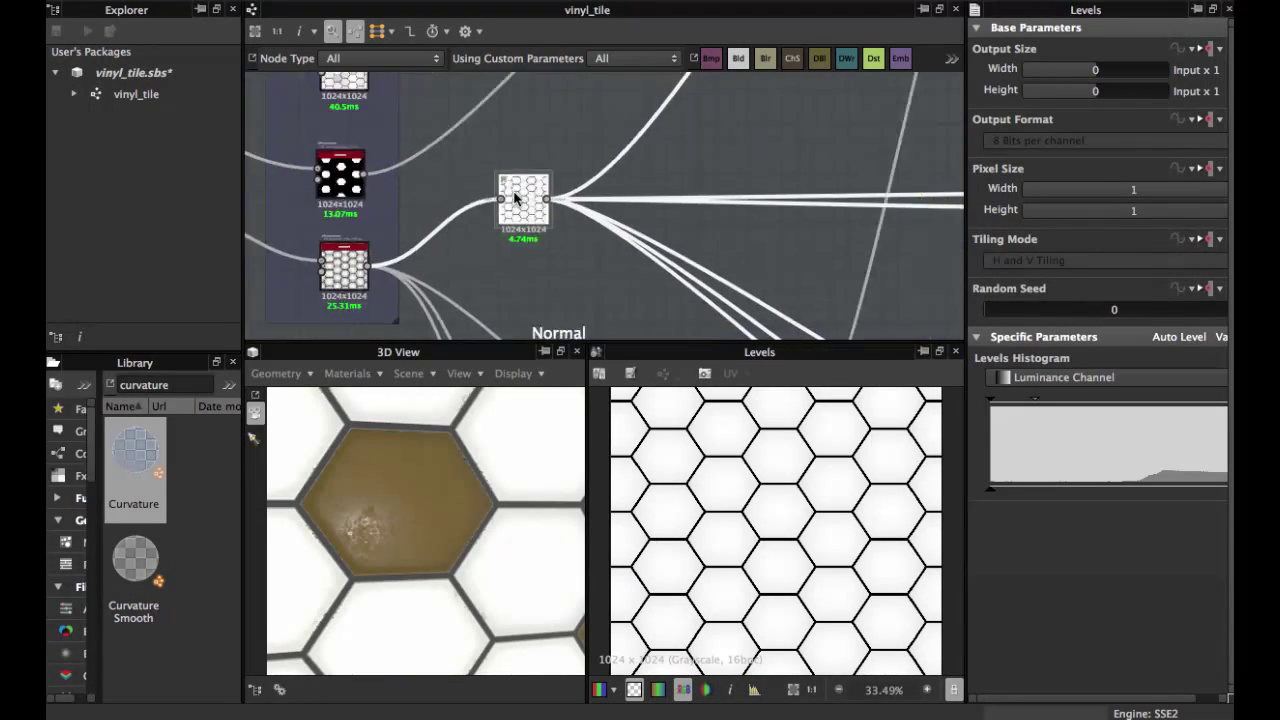
pyautogui.scroll(4, 516, 200)
pyautogui.scroll(-3, 650, 160)
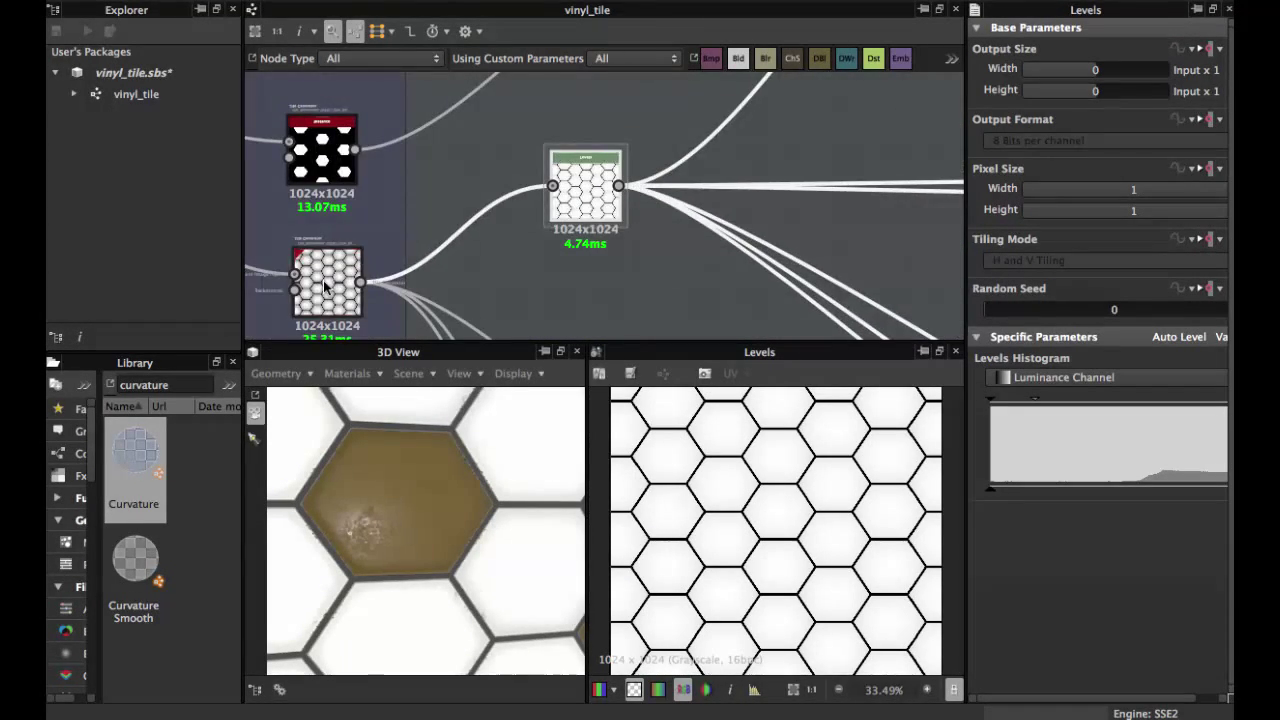
# - Follow the Levels node's output back to the Roughness frame and preview the multiply Blend's whole texture
pyautogui.moveTo(438, 253)
pyautogui.mouseDown(button='middle')
pyautogui.moveTo(572, 218)
pyautogui.moveTo(520, 238)
pyautogui.mouseUp(button='middle')
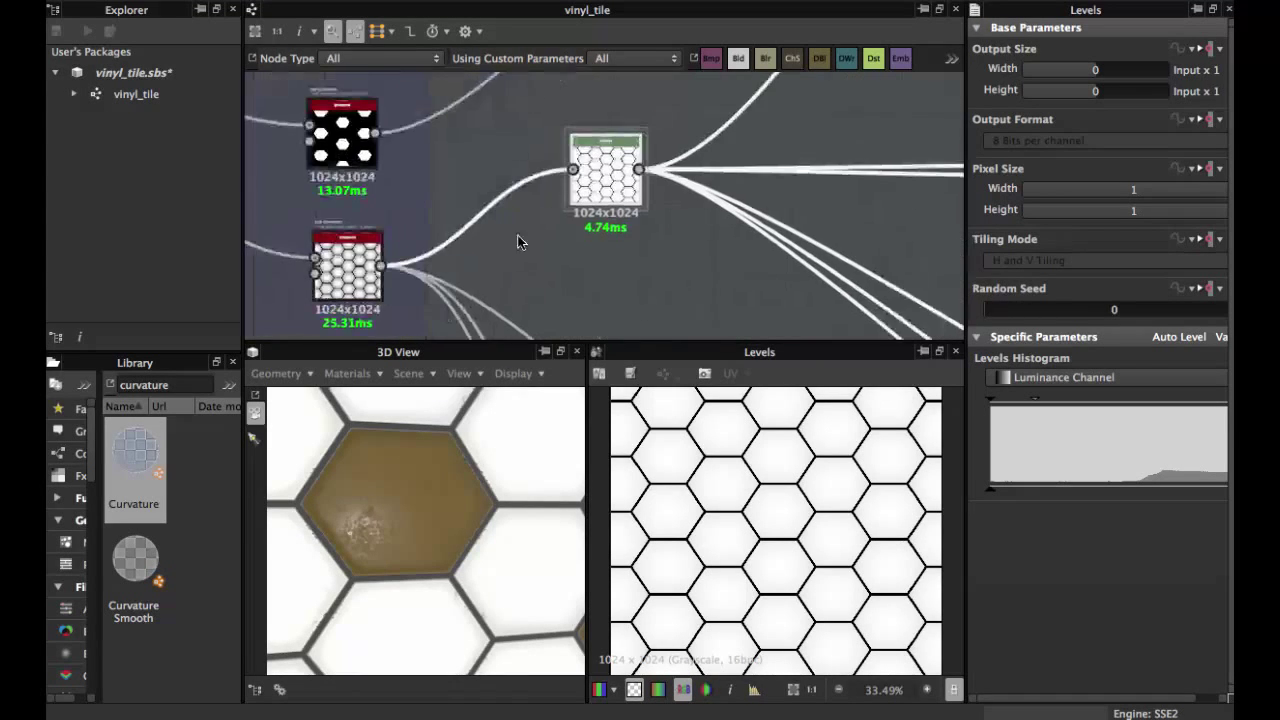
pyautogui.moveTo(634, 254)
pyautogui.mouseDown(button='middle')
pyautogui.moveTo(537, 200)
pyautogui.moveTo(498, 220)
pyautogui.mouseUp(button='middle')
pyautogui.scroll(-1, 562, 227)
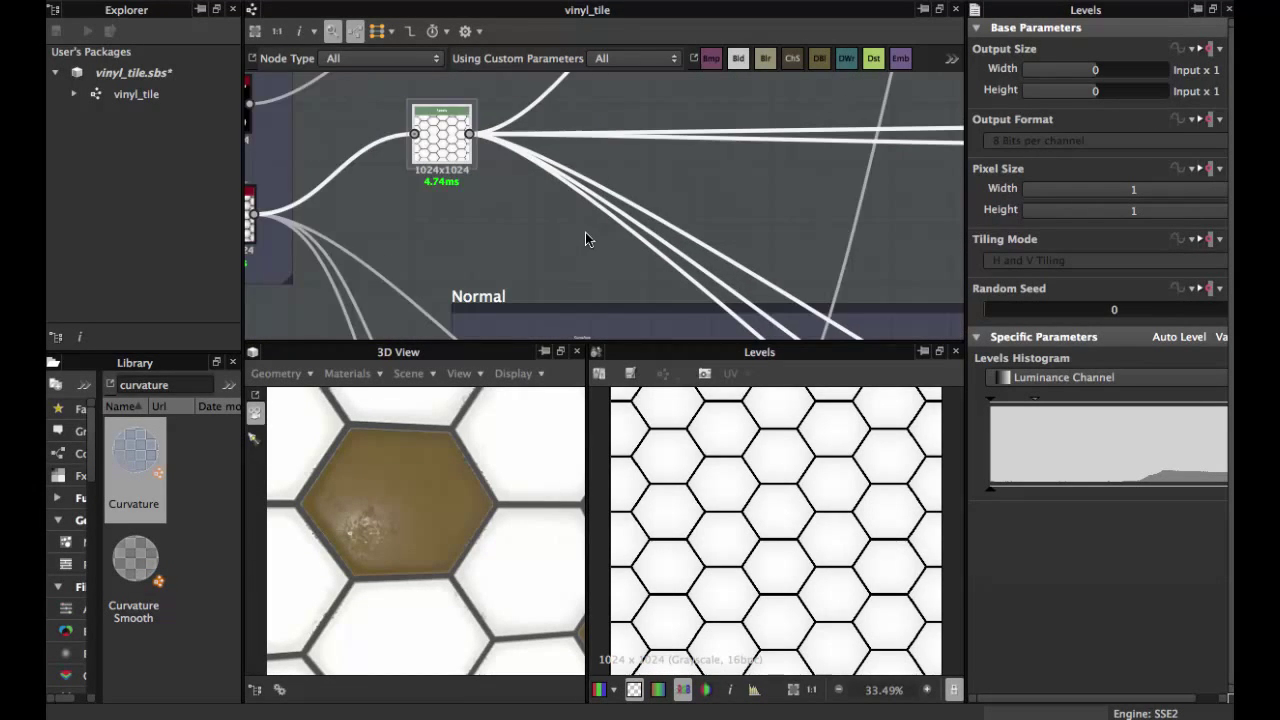
pyautogui.moveTo(745, 319)
pyautogui.mouseDown(button='middle')
pyautogui.moveTo(444, 112)
pyautogui.moveTo(511, 84)
pyautogui.mouseUp(button='middle')
pyautogui.moveTo(754, 286); pyautogui.dragTo(580, 146, button='middle')
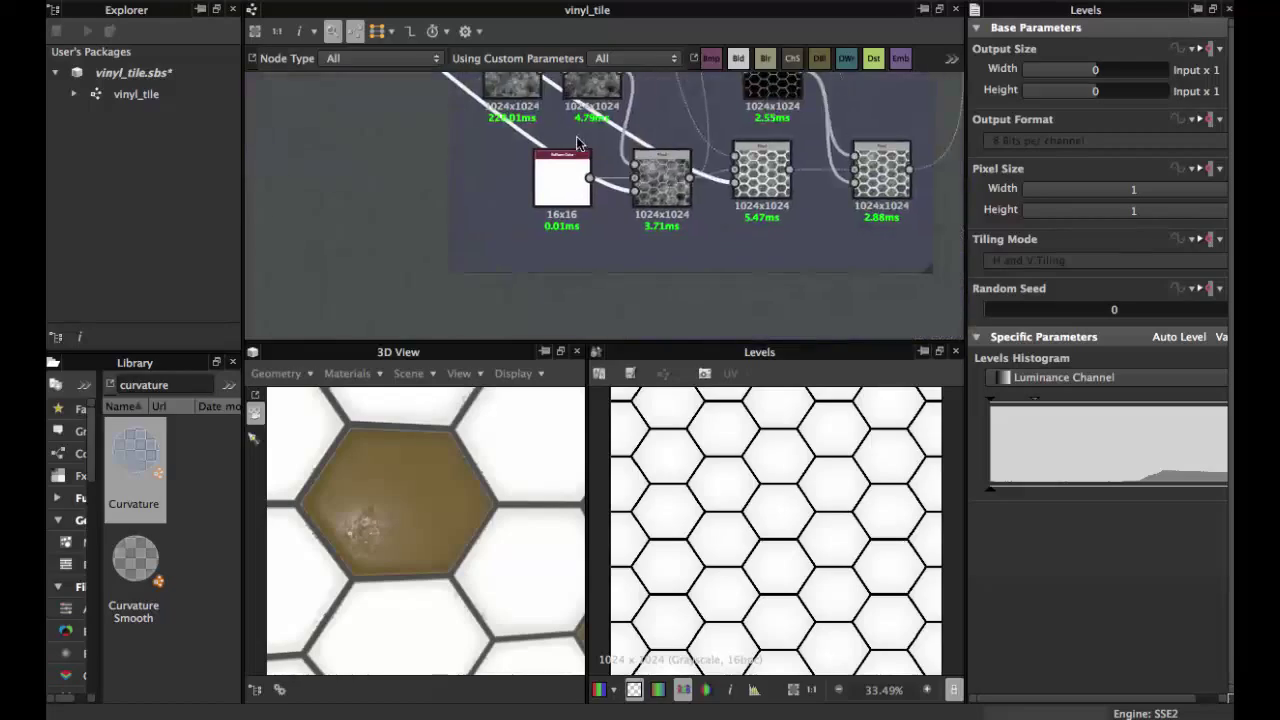
pyautogui.scroll(2, 604, 182)
pyautogui.doubleClick(672, 177)
pyautogui.scroll(3, 743, 507)
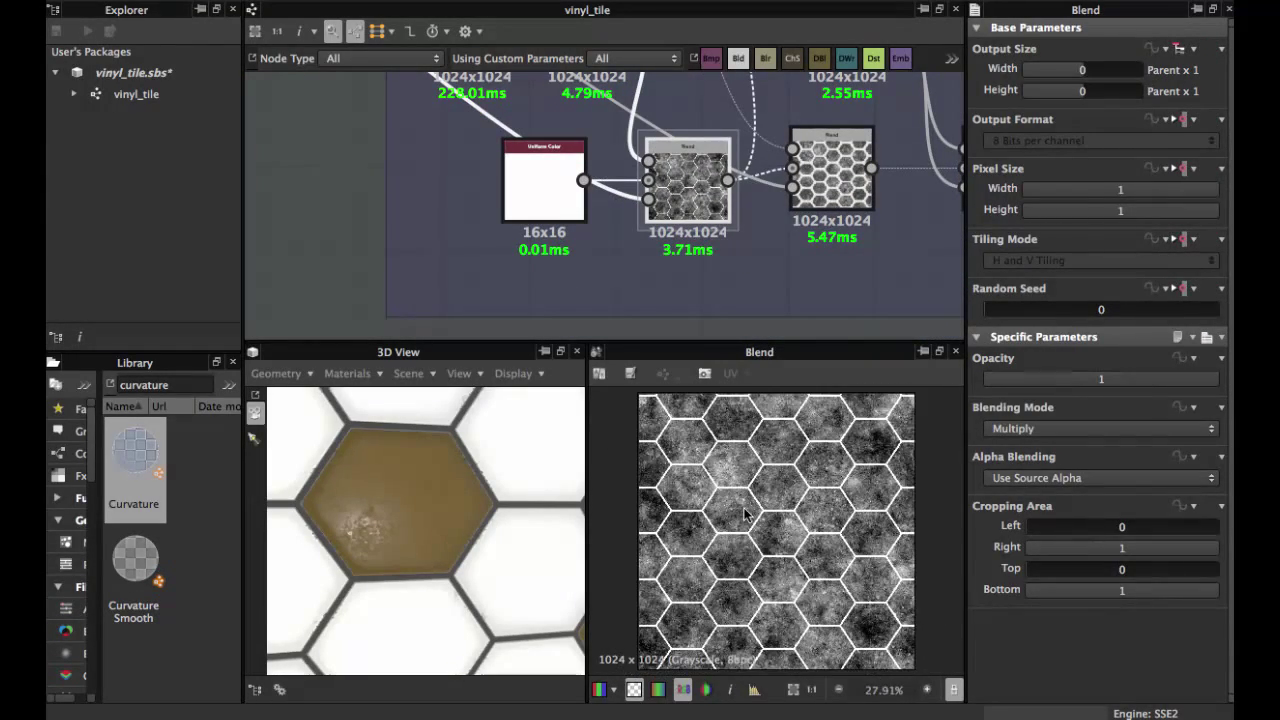
pyautogui.scroll(-4, 743, 507)
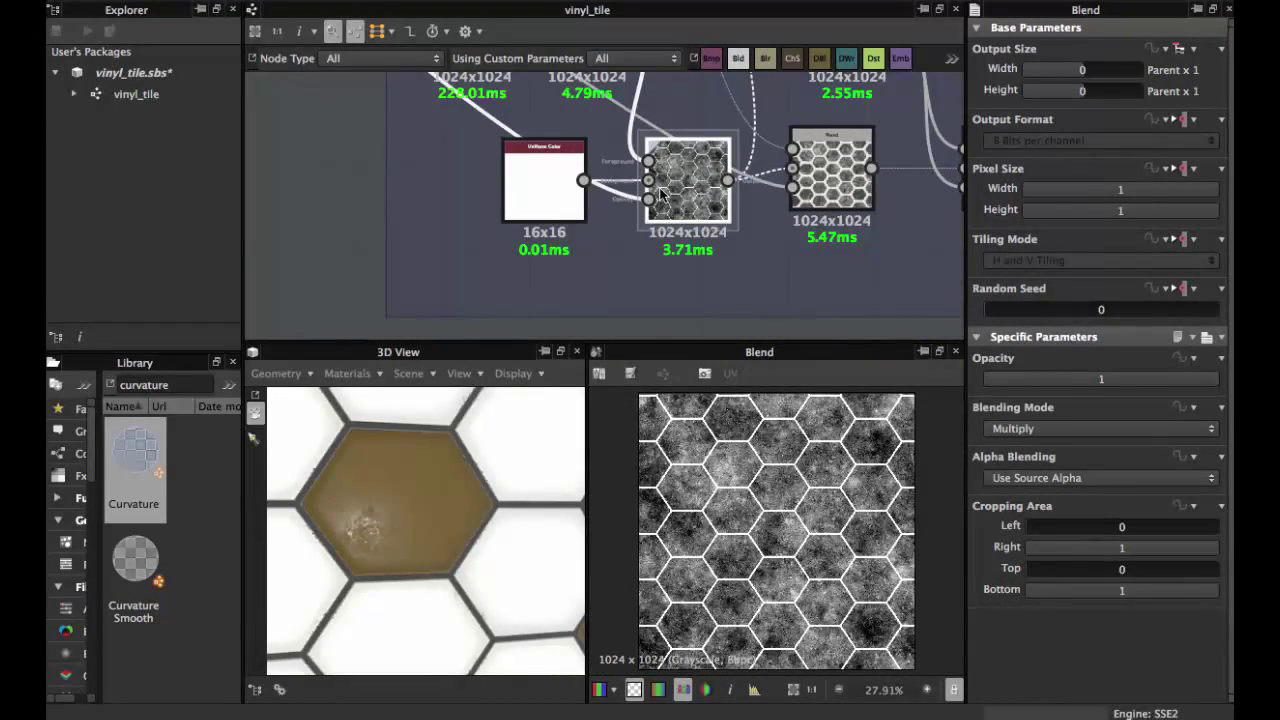
# - Examine the multiply Blend's input connections, magnify its texture, and turn the 3D view to inspect the brown tile's reflection
pyautogui.scroll(1, 658, 189)
pyautogui.moveTo(655, 190); pyautogui.dragTo(577, 224, button='middle')
pyautogui.moveTo(631, 174); pyautogui.dragTo(599, 194, button='middle')
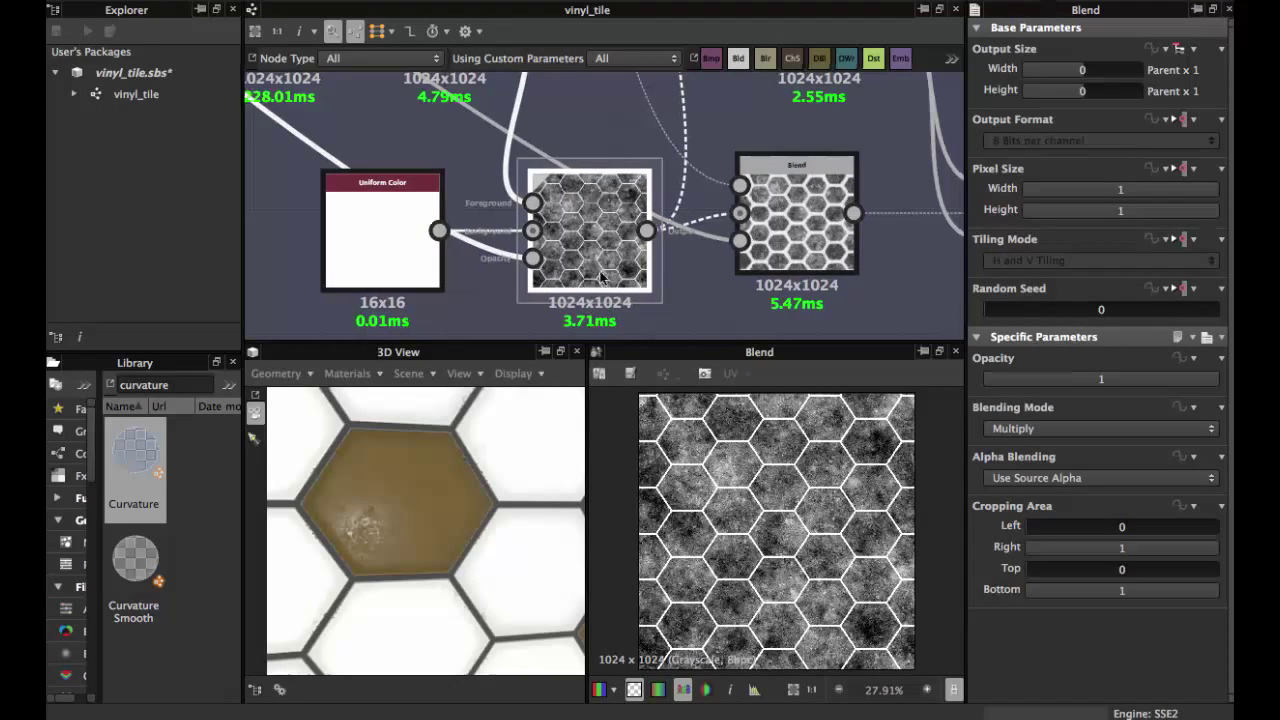
pyautogui.scroll(4, 782, 533)
pyautogui.scroll(2, 782, 531)
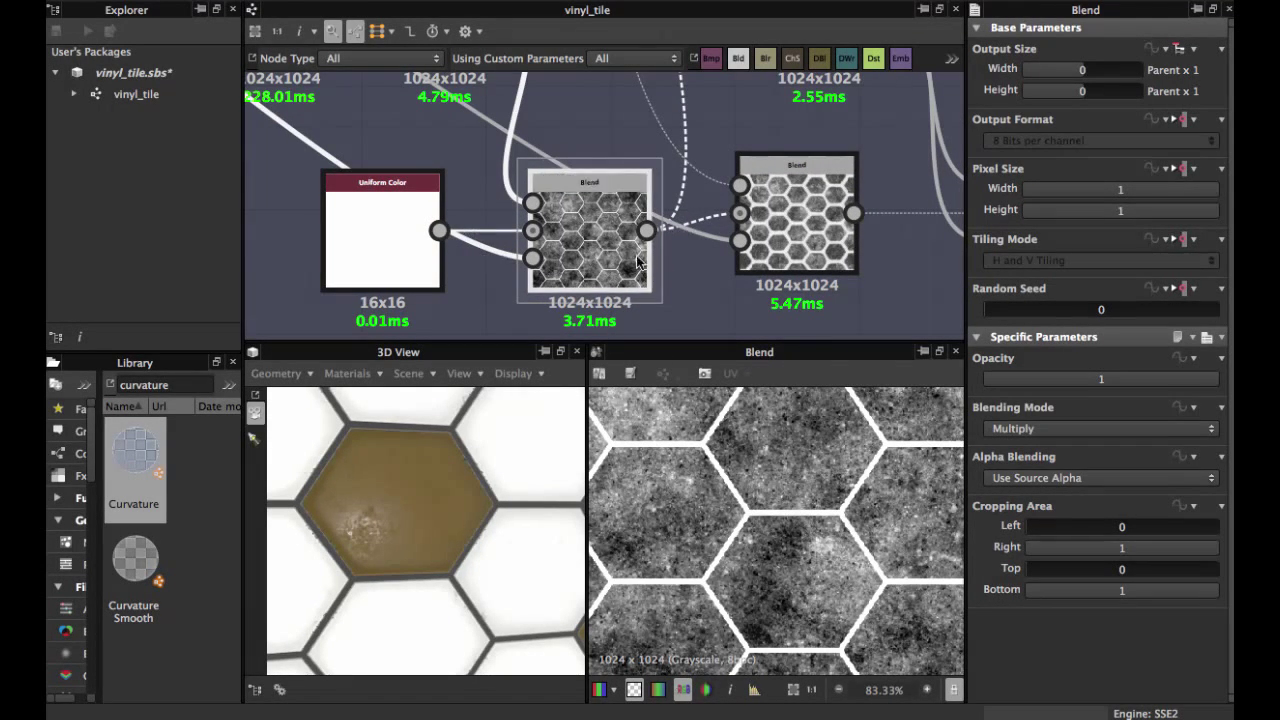
pyautogui.scroll(-1, 655, 300)
pyautogui.moveTo(498, 484)
pyautogui.mouseDown()
pyautogui.moveTo(448, 526)
pyautogui.moveTo(501, 496)
pyautogui.moveTo(471, 479)
pyautogui.moveTo(502, 459)
pyautogui.moveTo(488, 488)
pyautogui.moveTo(480, 459)
pyautogui.moveTo(501, 478)
pyautogui.mouseUp()
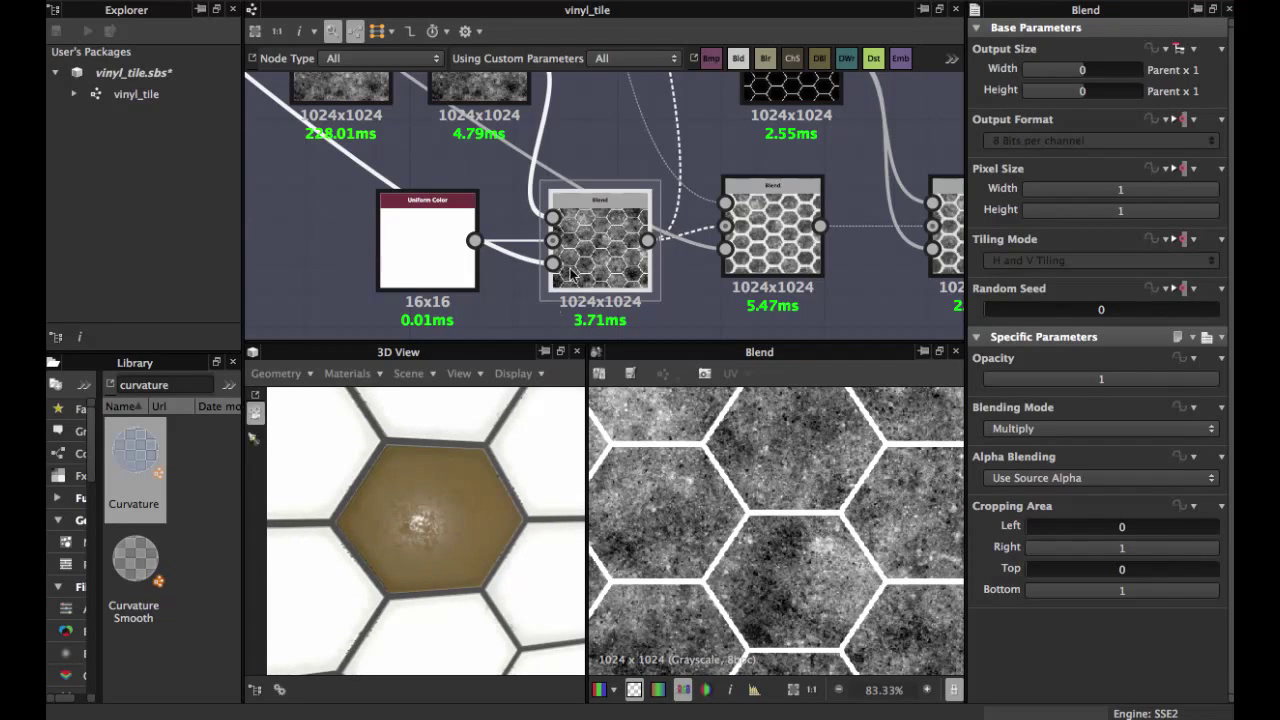
# - Move the Roughness frame's multiply Blend up, above the level of its white Uniform Color node
pyautogui.moveTo(570, 272); pyautogui.dragTo(508, 318, button='middle')
pyautogui.moveTo(558, 278); pyautogui.dragTo(559, 211)
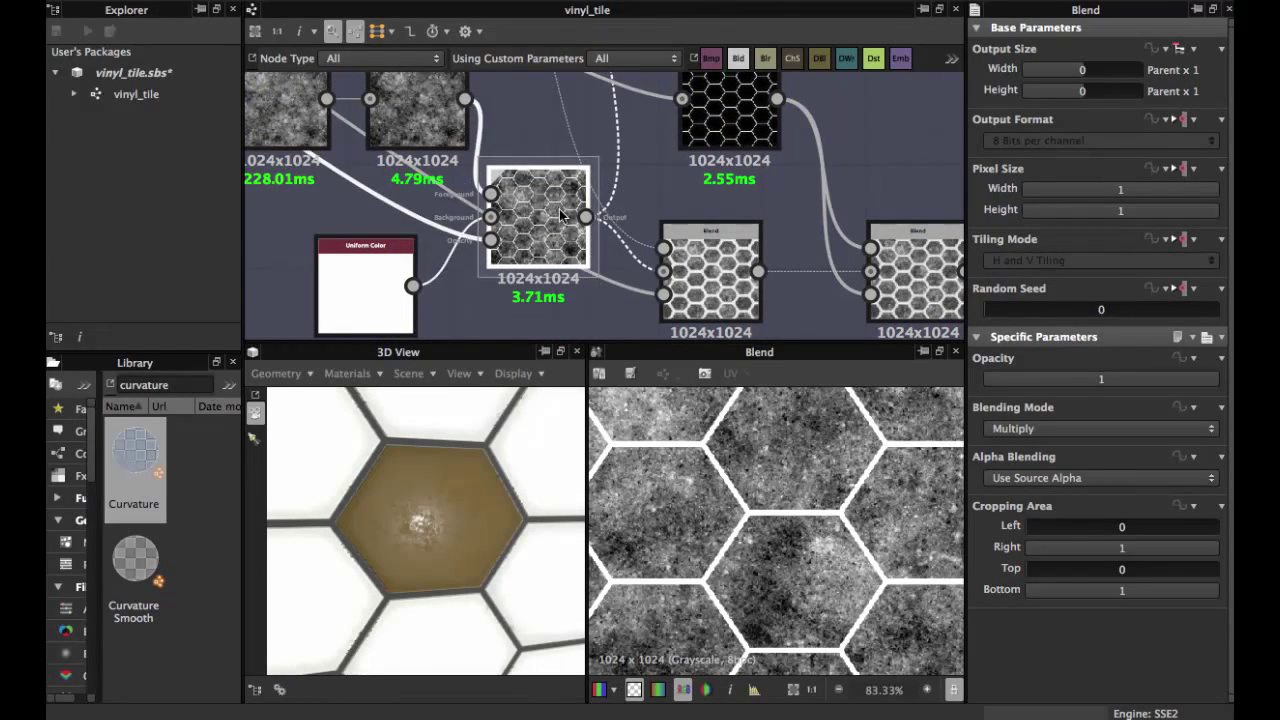
pyautogui.moveTo(595, 228); pyautogui.dragTo(595, 292, button='middle')
pyautogui.scroll(-2, 590, 288)
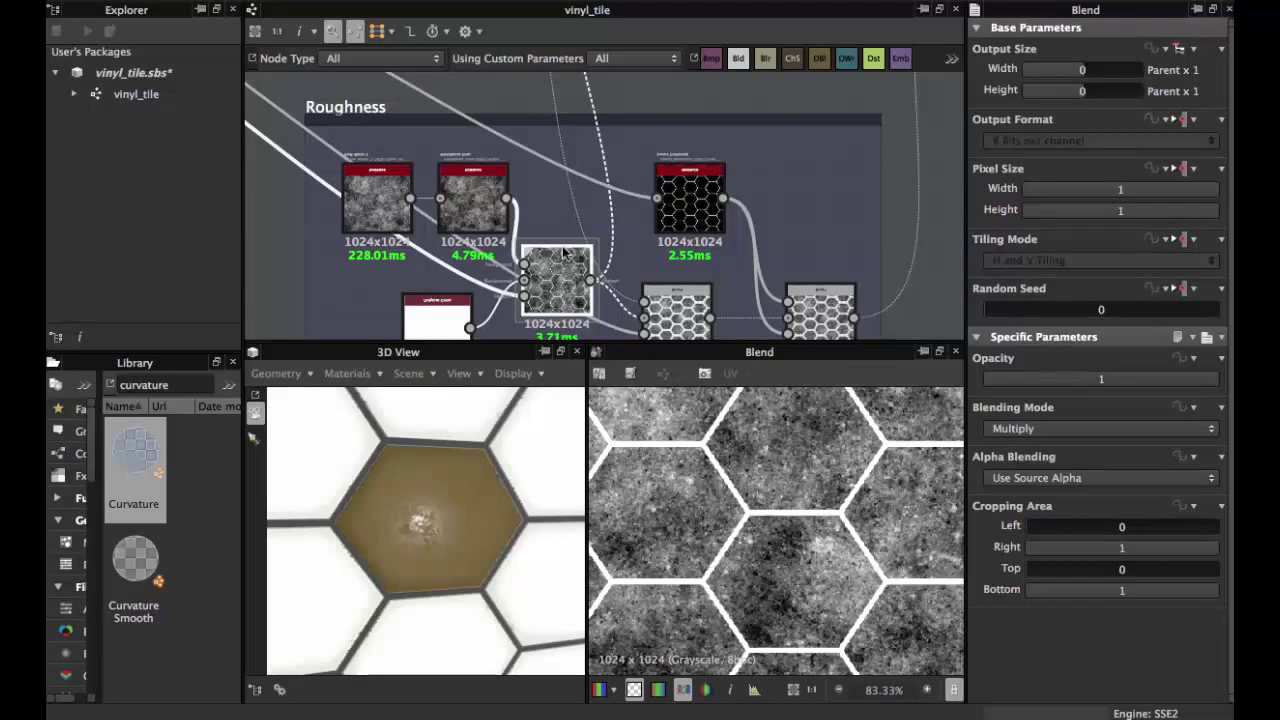
# - Follow the multiply Blend's output up to the Gradient Map in the colour frame and preview that node
pyautogui.moveTo(602, 114); pyautogui.dragTo(625, 281, button='middle')
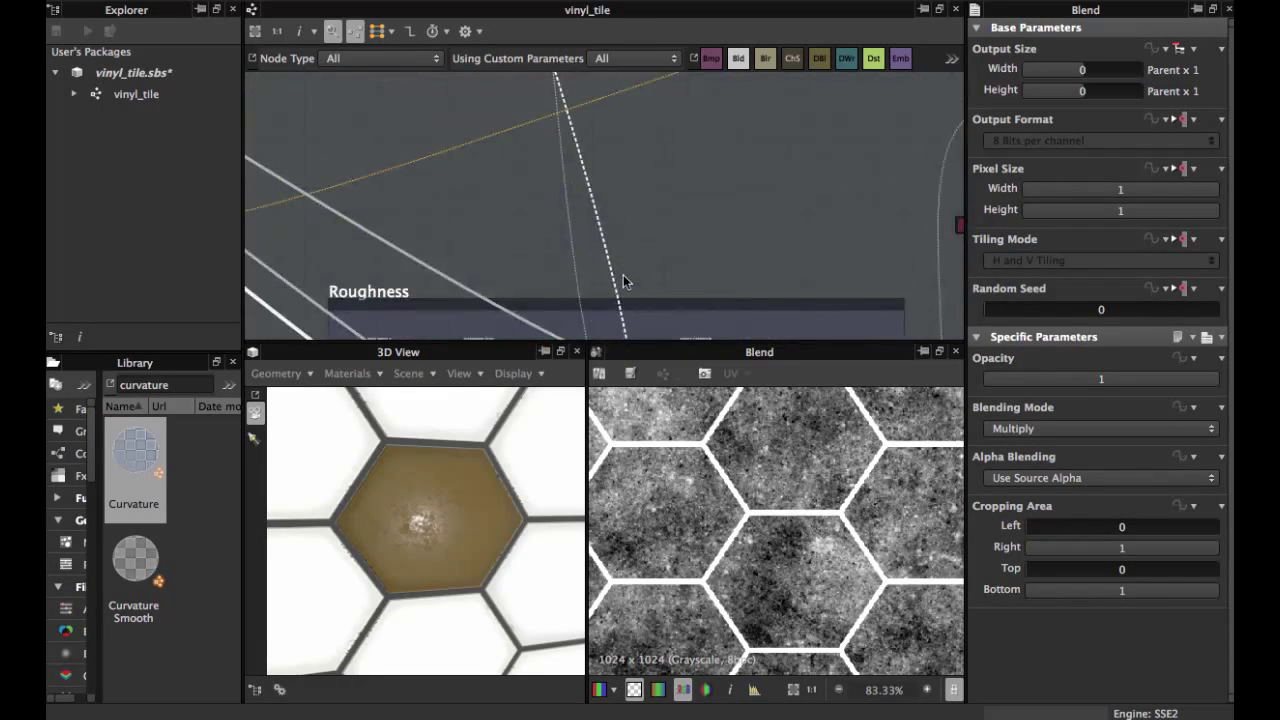
pyautogui.scroll(-3, 626, 281)
pyautogui.moveTo(590, 100); pyautogui.dragTo(643, 324, button='middle')
pyautogui.moveTo(627, 90); pyautogui.dragTo(621, 264, button='middle')
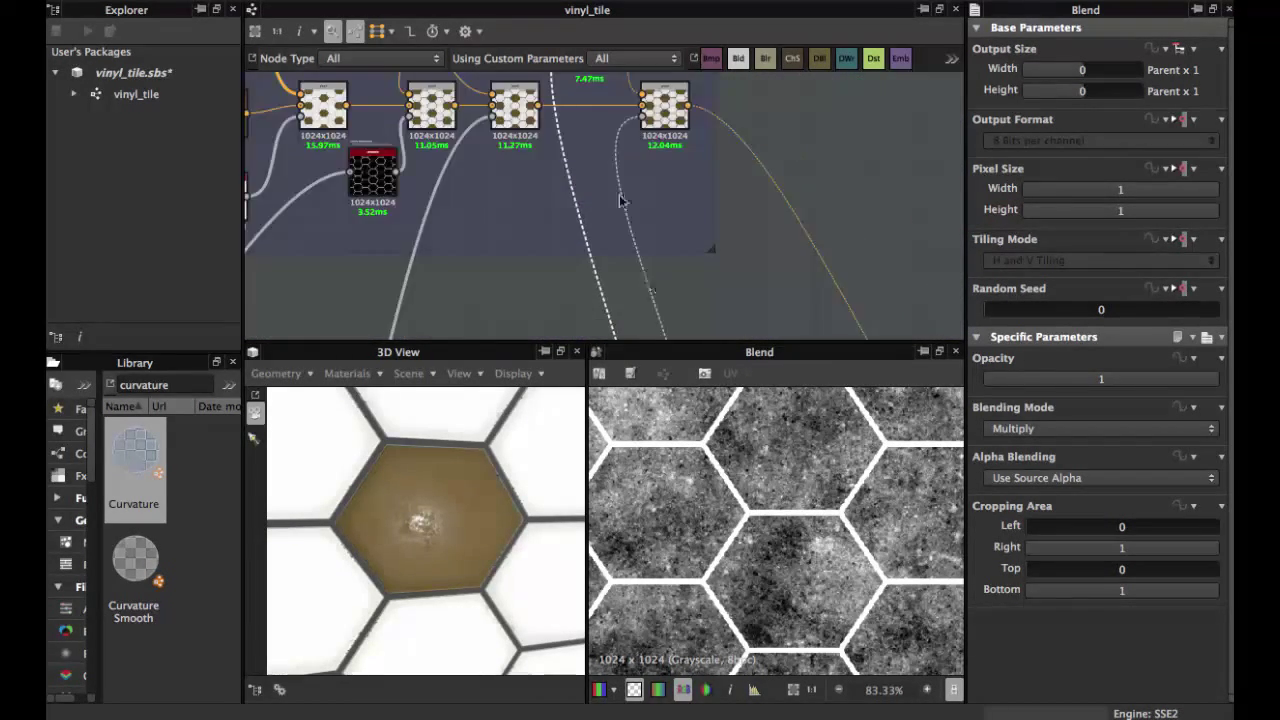
pyautogui.moveTo(589, 78); pyautogui.dragTo(599, 203, button='middle')
pyautogui.scroll(2, 602, 195)
pyautogui.click(605, 180)
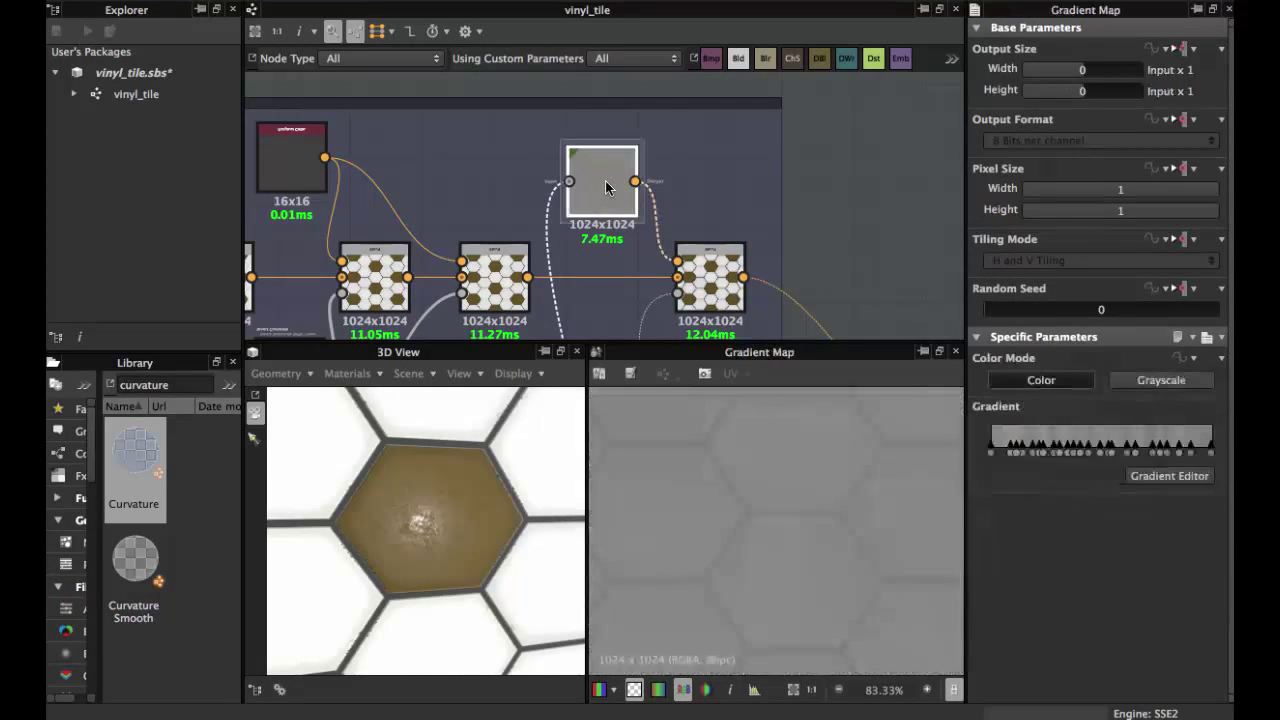
pyautogui.scroll(3, 605, 180)
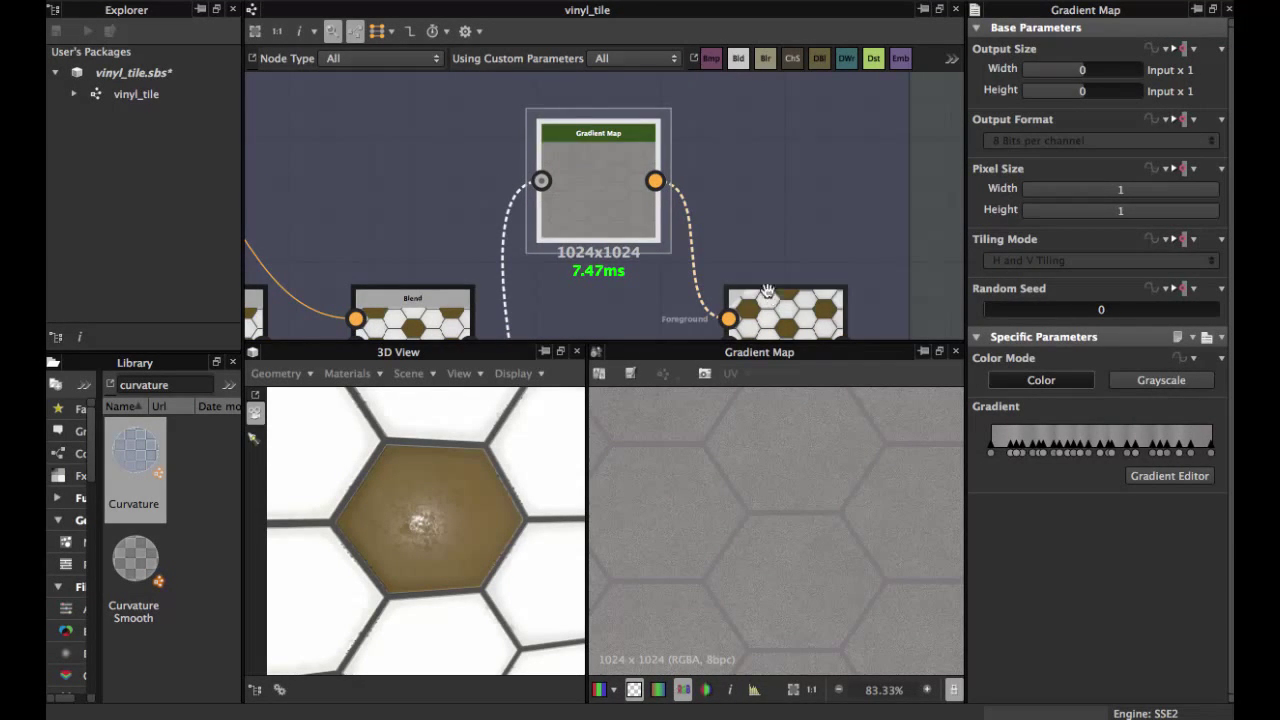
# - Follow the Gradient Map's output to the Foreground input of the last colour Blend and preview that Blend
pyautogui.moveTo(768, 297); pyautogui.dragTo(724, 211, button='middle')
pyautogui.scroll(-2, 688, 233)
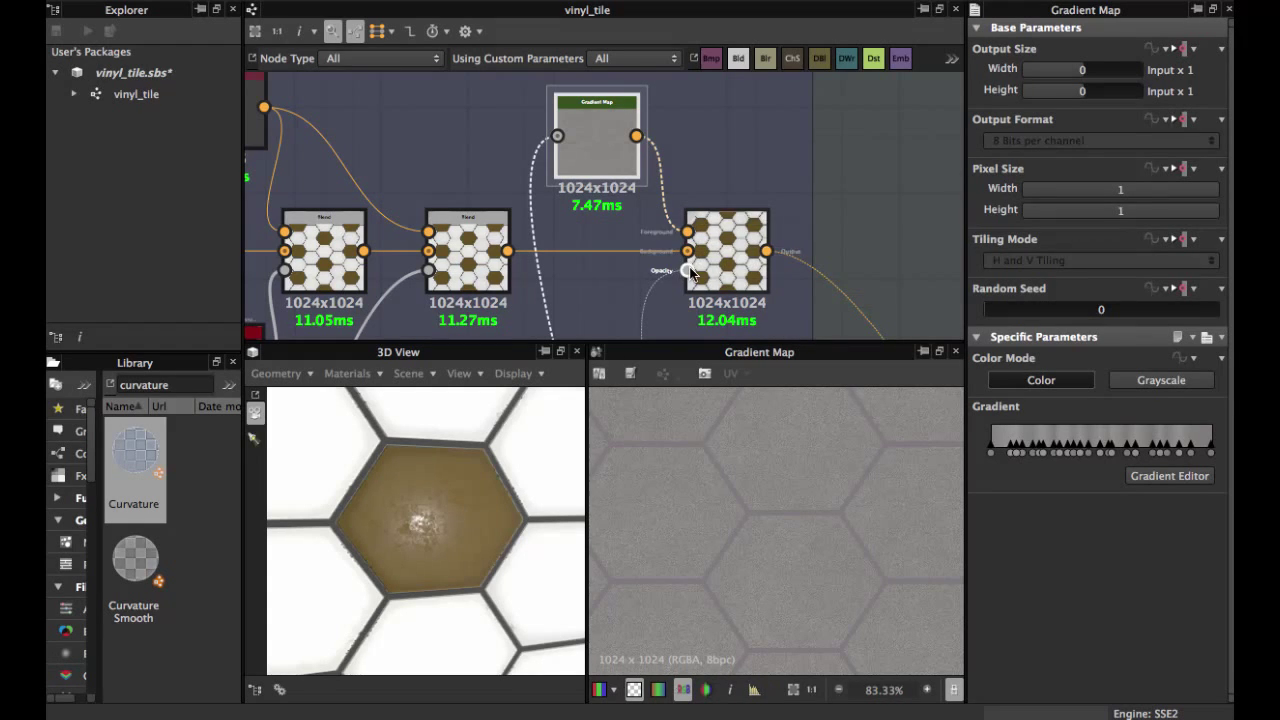
pyautogui.moveTo(691, 273); pyautogui.dragTo(631, 202, button='middle')
pyautogui.doubleClick(656, 187)
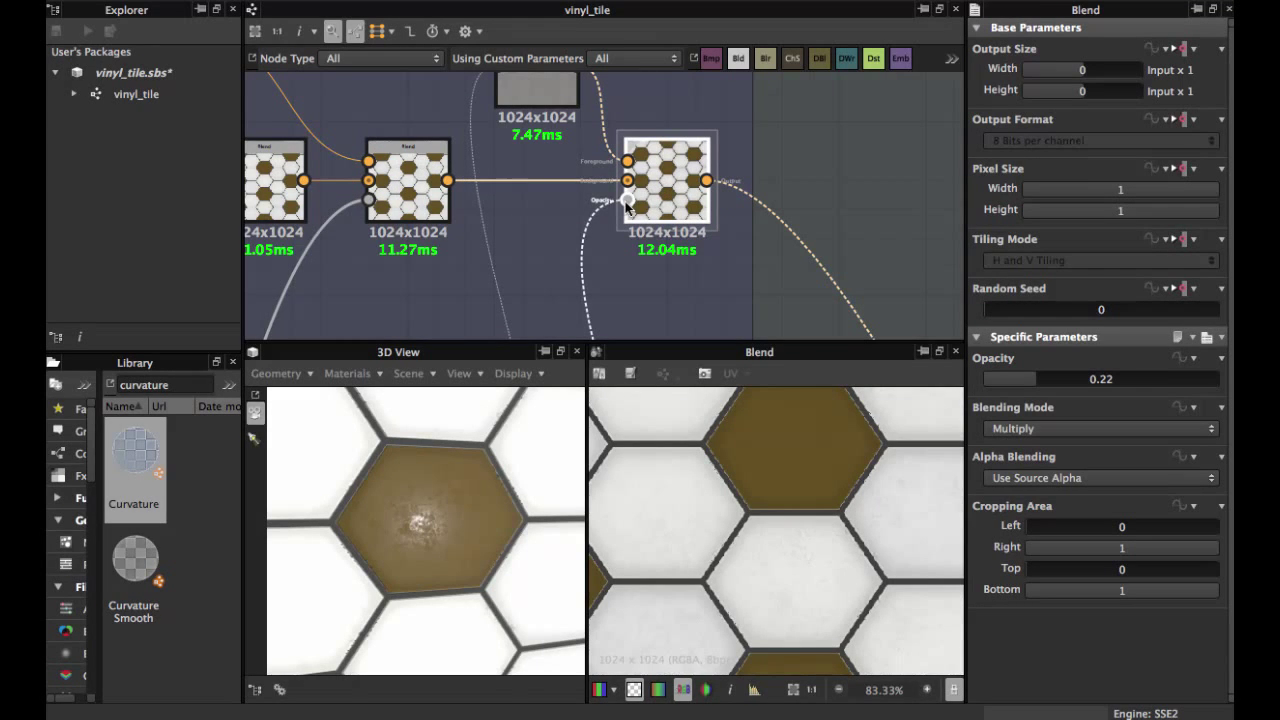
# - Preview the mask feeding the last colour Blend's Opacity input, trace it back to the Dirt node, and show that node's parameters
pyautogui.doubleClick(626, 202)
pyautogui.scroll(-3, 721, 507)
pyautogui.moveTo(622, 98); pyautogui.dragTo(594, 12, button='middle')
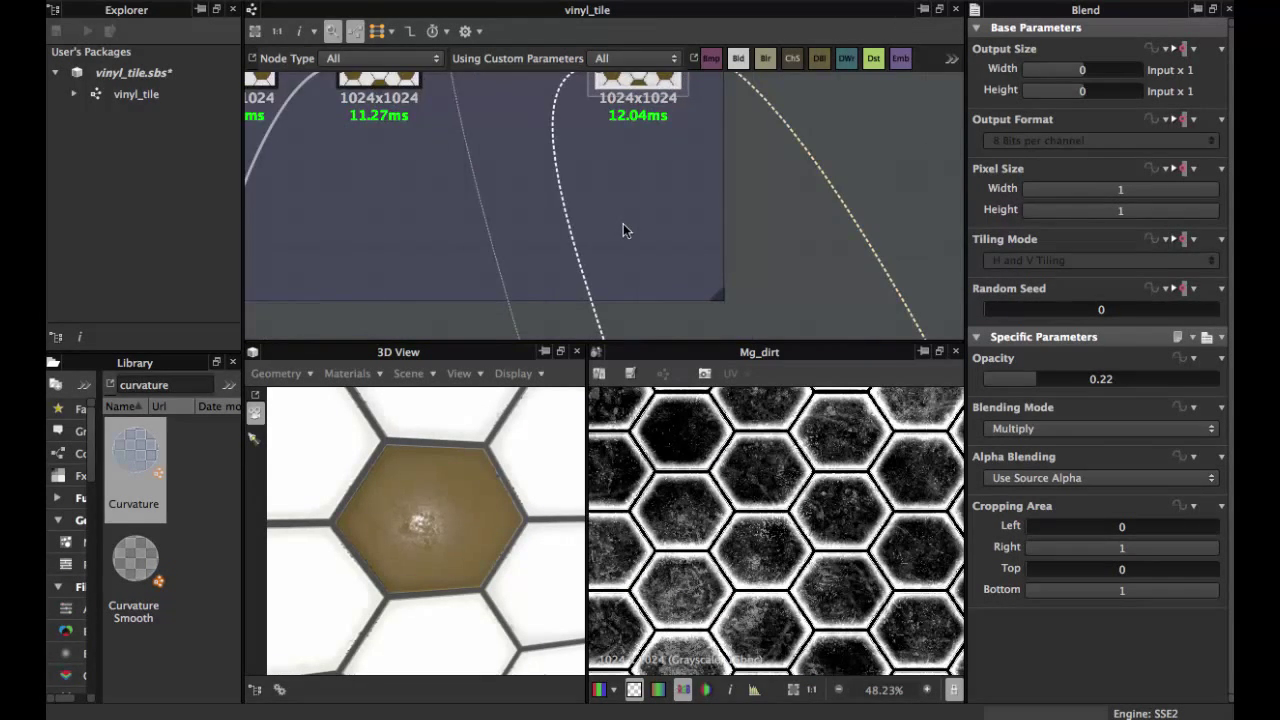
pyautogui.scroll(-3, 624, 224)
pyautogui.moveTo(624, 224); pyautogui.dragTo(633, 41, button='middle')
pyautogui.moveTo(668, 270); pyautogui.dragTo(645, 149, button='middle')
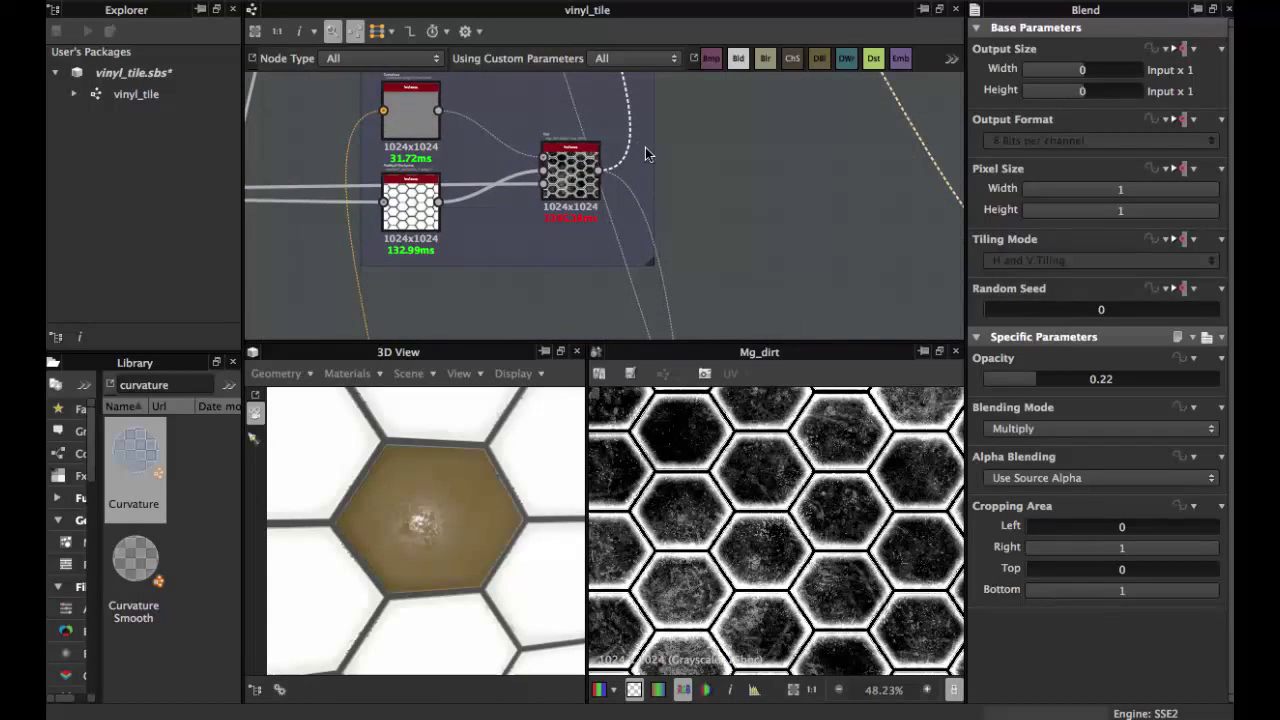
pyautogui.click(583, 182)
pyautogui.scroll(2, 578, 183)
pyautogui.moveTo(573, 186); pyautogui.dragTo(622, 250, button='middle')
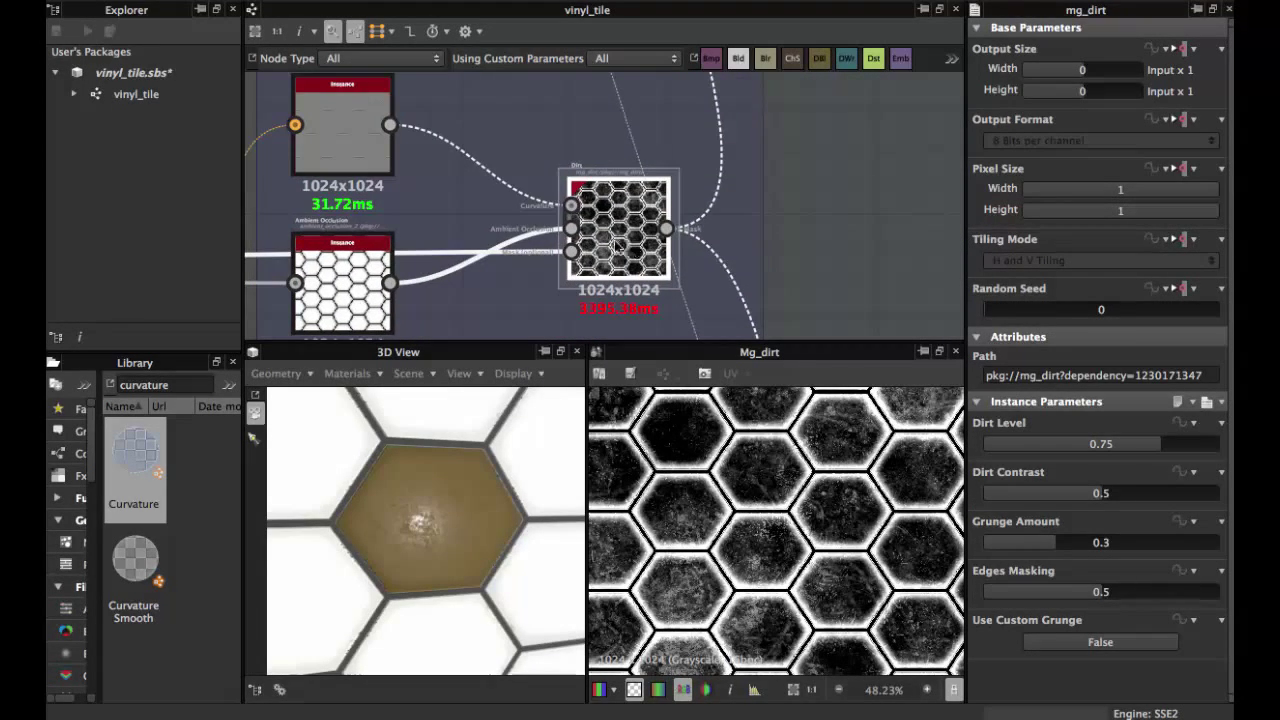
# - Trace the Dirt node's Curvature input back to the Curvature node in the Dirt frame and preview it
pyautogui.moveTo(543, 197); pyautogui.dragTo(557, 234, button='middle')
pyautogui.scroll(3, 560, 235)
pyautogui.scroll(-5, 521, 169)
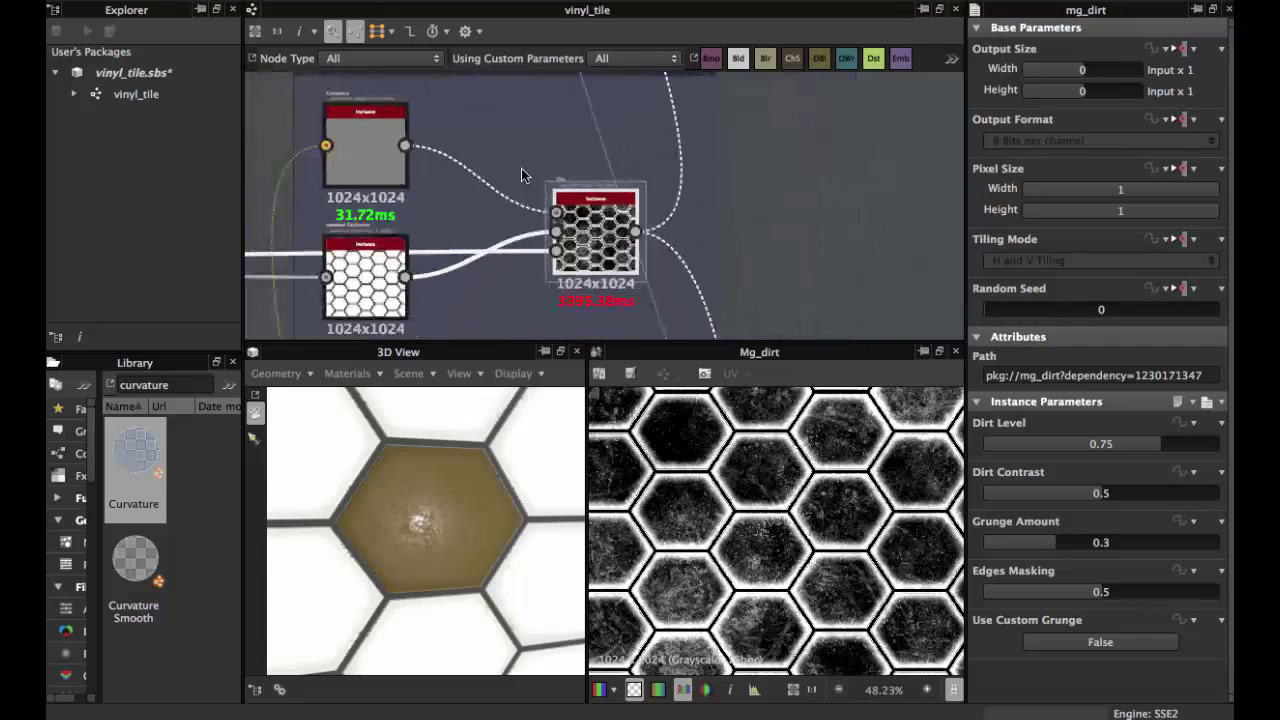
pyautogui.moveTo(558, 163); pyautogui.dragTo(645, 192, button='middle')
pyautogui.scroll(3, 606, 206)
pyautogui.scroll(2, 645, 192)
pyautogui.moveTo(500, 170); pyautogui.dragTo(662, 231, button='middle')
pyautogui.scroll(3, 641, 205)
pyautogui.doubleClick(545, 236)
pyautogui.scroll(-3, 545, 236)
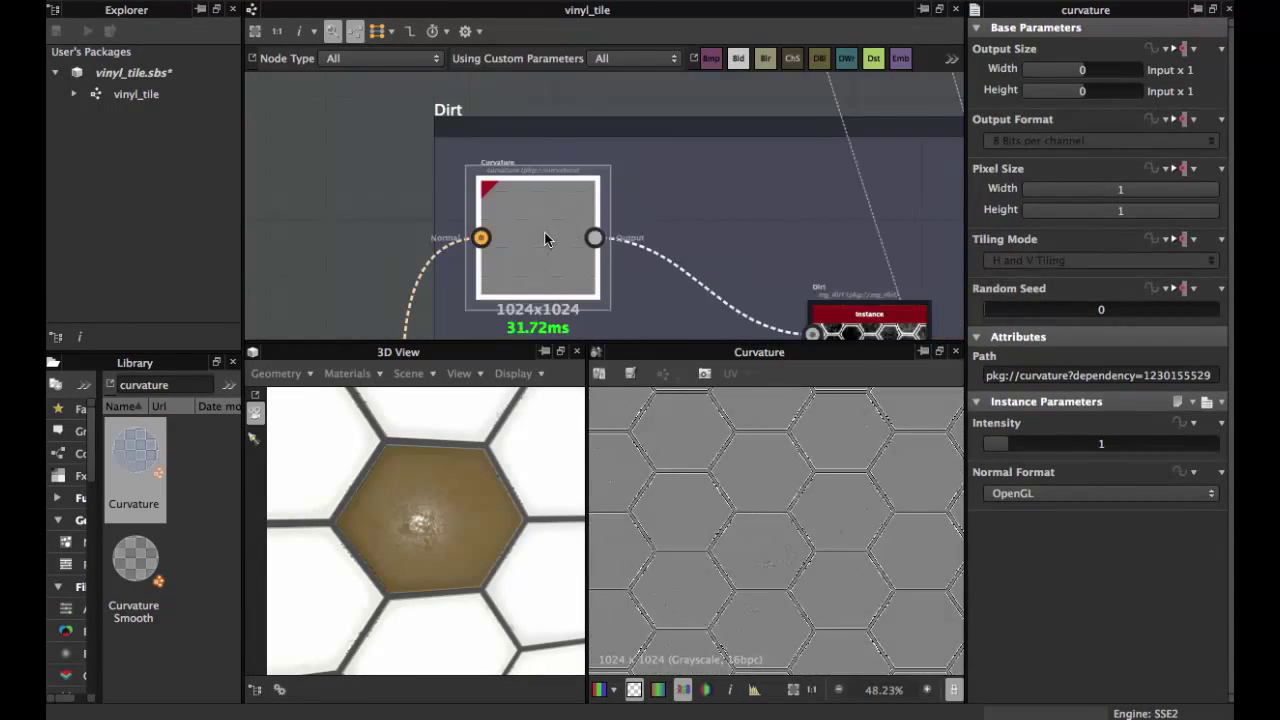
# - Return along the Curvature connection to the existing Dirt node and preview its mask
pyautogui.moveTo(634, 276); pyautogui.dragTo(589, 129, button='middle')
pyautogui.moveTo(680, 221); pyautogui.dragTo(630, 257, button='middle')
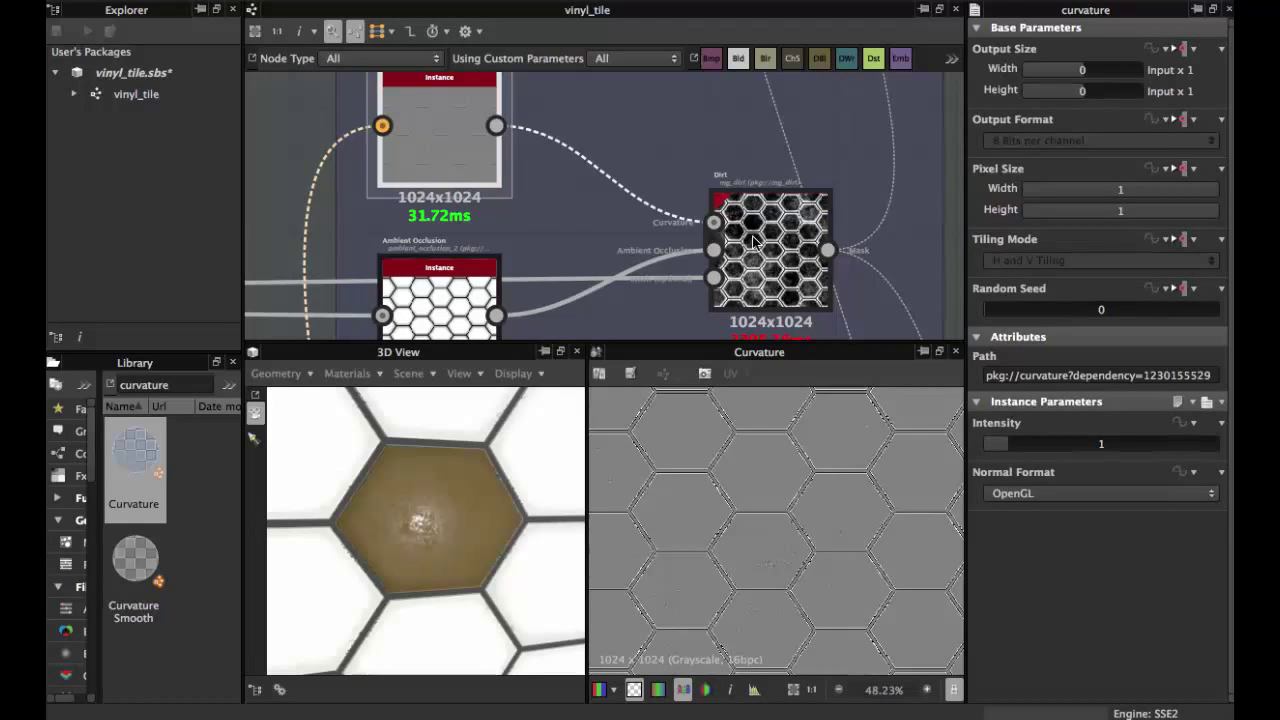
pyautogui.doubleClick(770, 245)
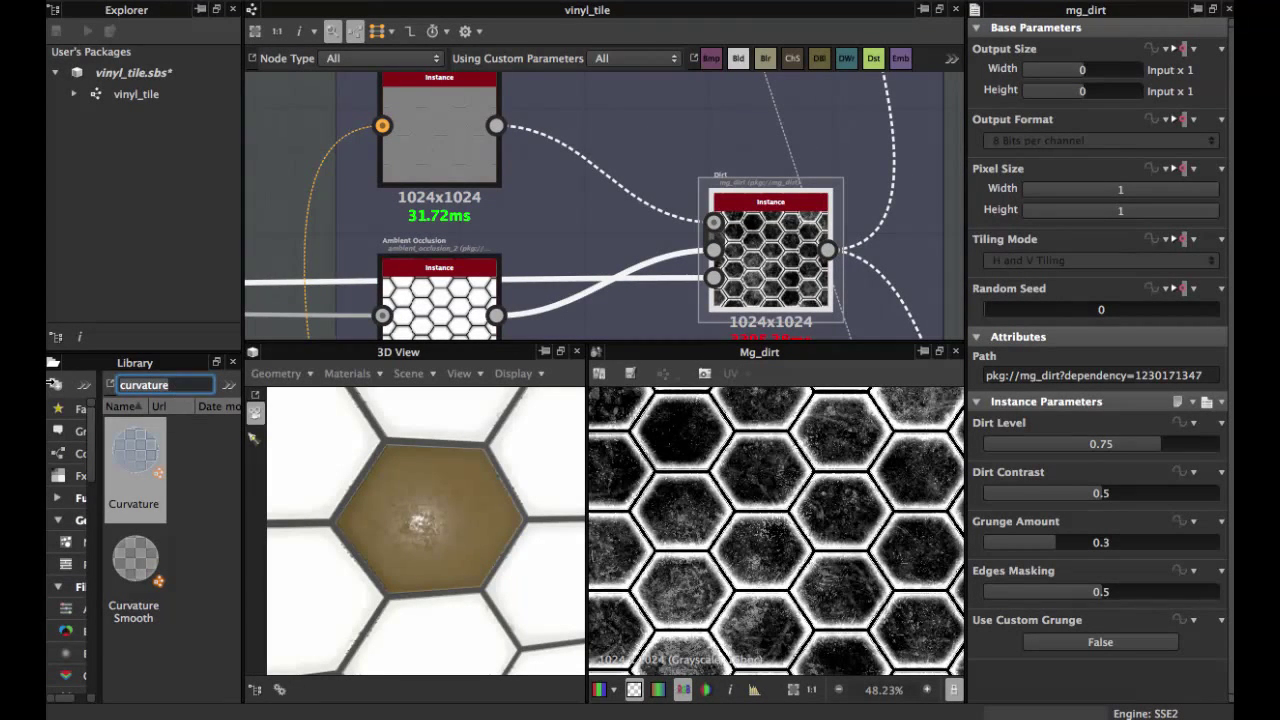
# - Search the library for "dirt" and add the Dirt mask generator to the graph near the existing Dirt node
pyautogui.write('dirt')
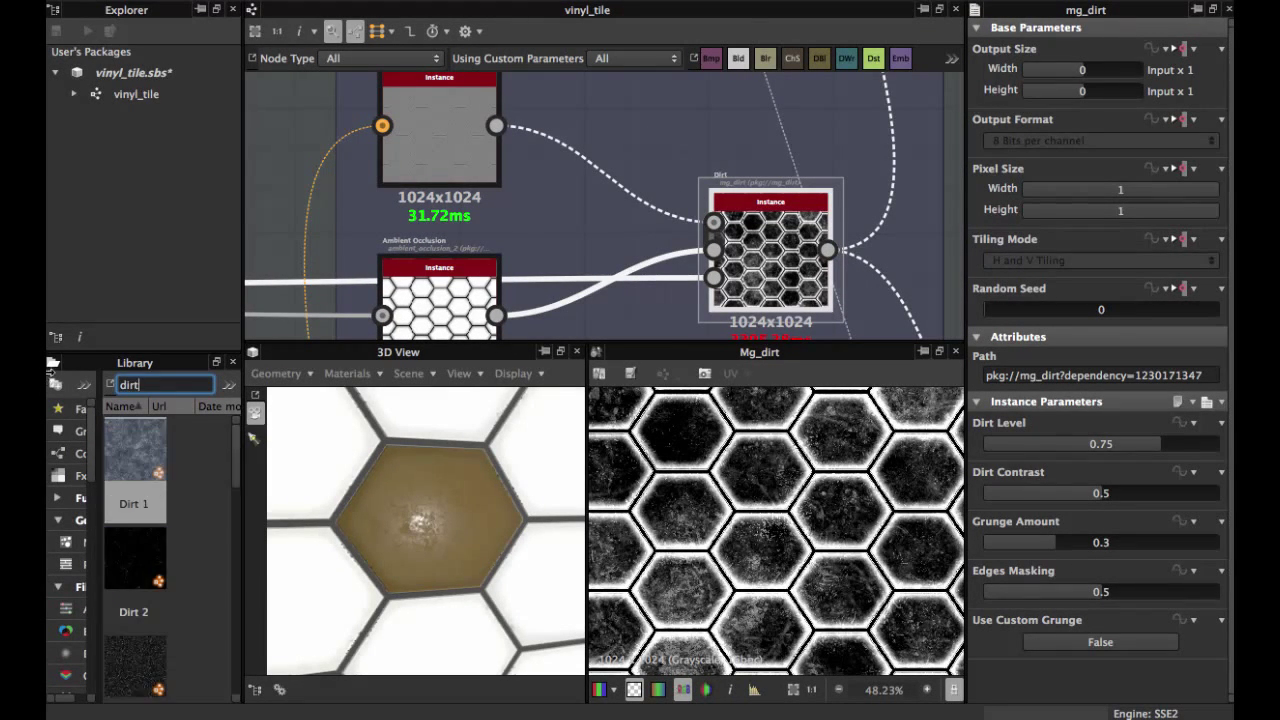
pyautogui.moveTo(234, 447); pyautogui.dragTo(230, 617)
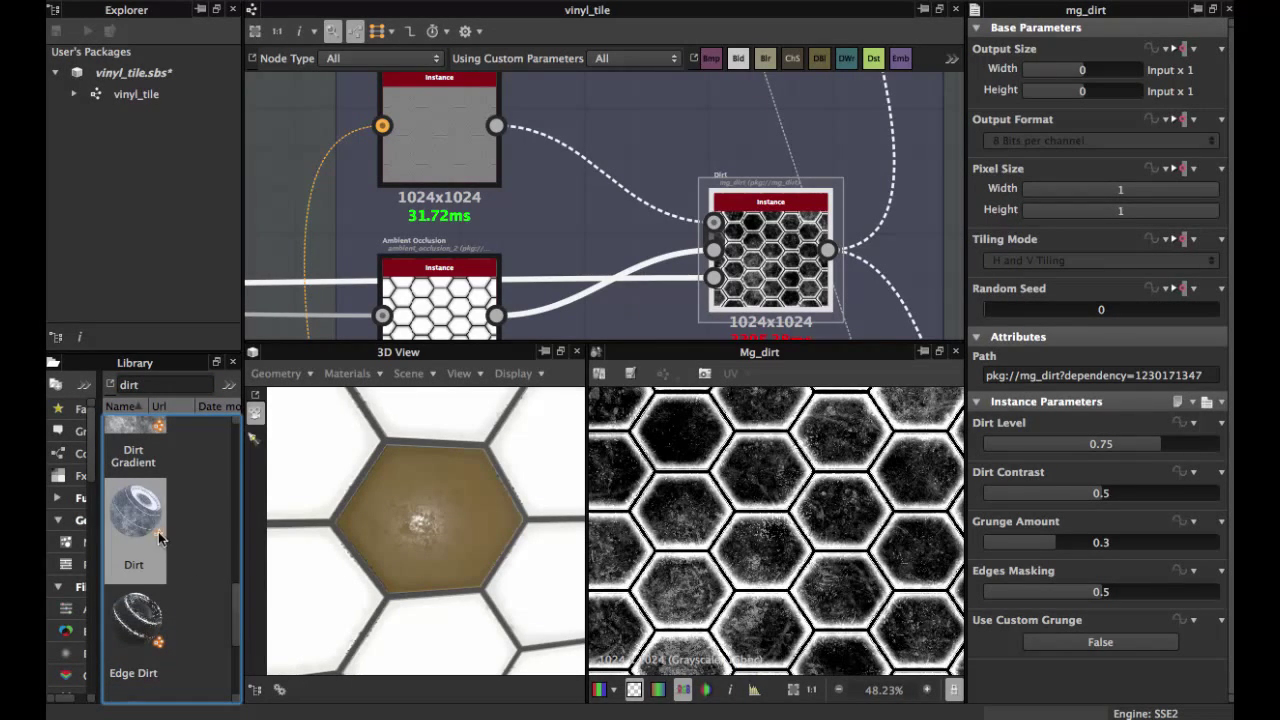
pyautogui.moveTo(140, 500); pyautogui.dragTo(652, 158)
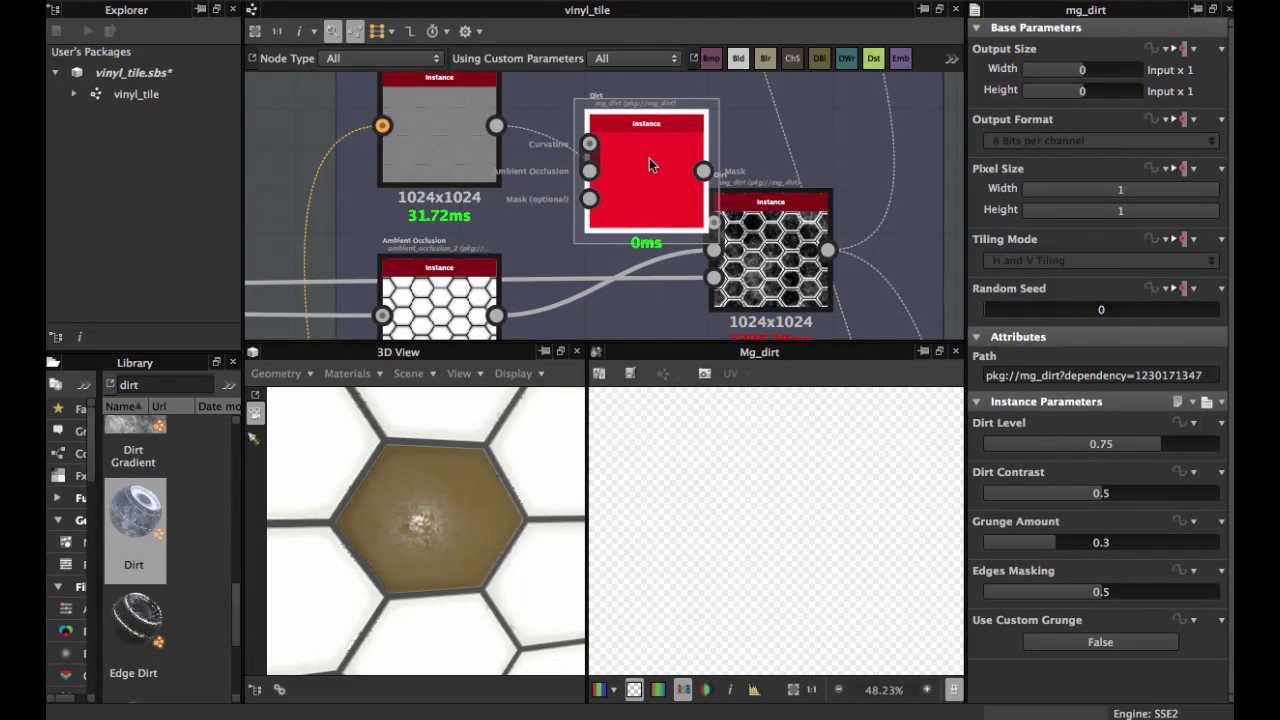
# - Examine the new Dirt node's Curvature, Ambient Occlusion and optional Mask inputs, and delete the node
pyautogui.scroll(5, 649, 158)
pyautogui.moveTo(540, 235); pyautogui.dragTo(592, 198, button='middle')
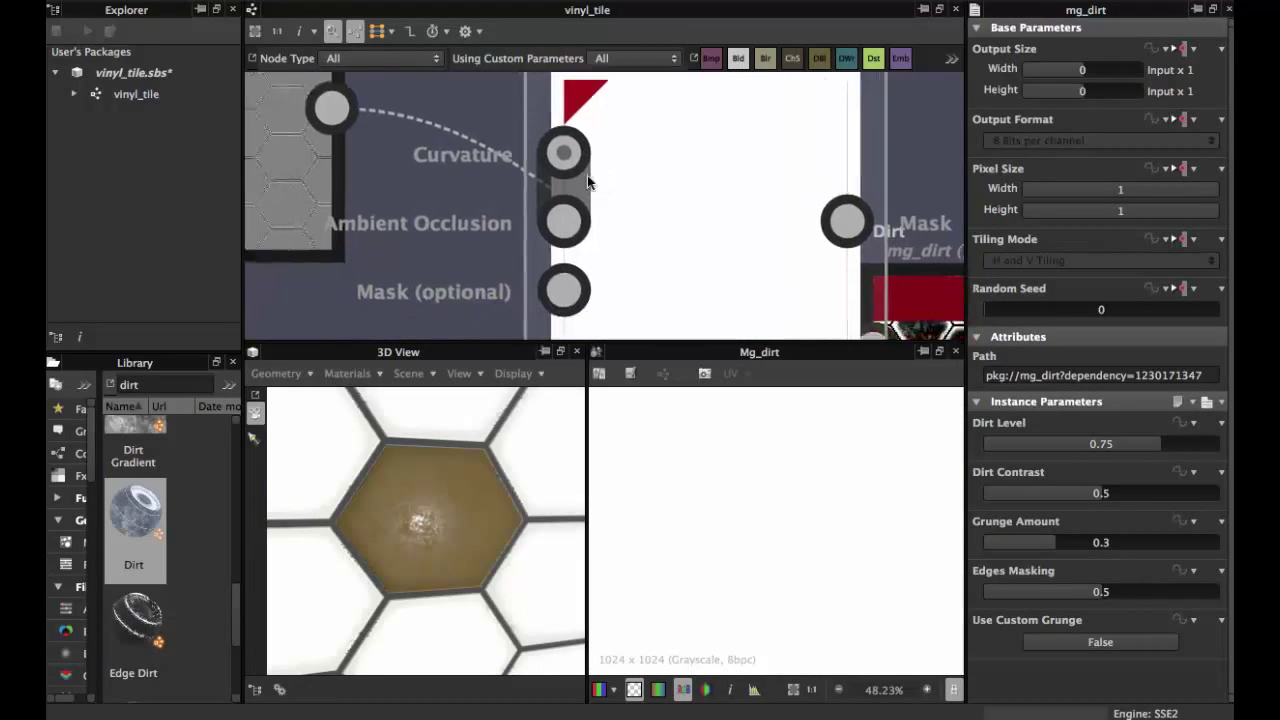
pyautogui.scroll(-3, 657, 224)
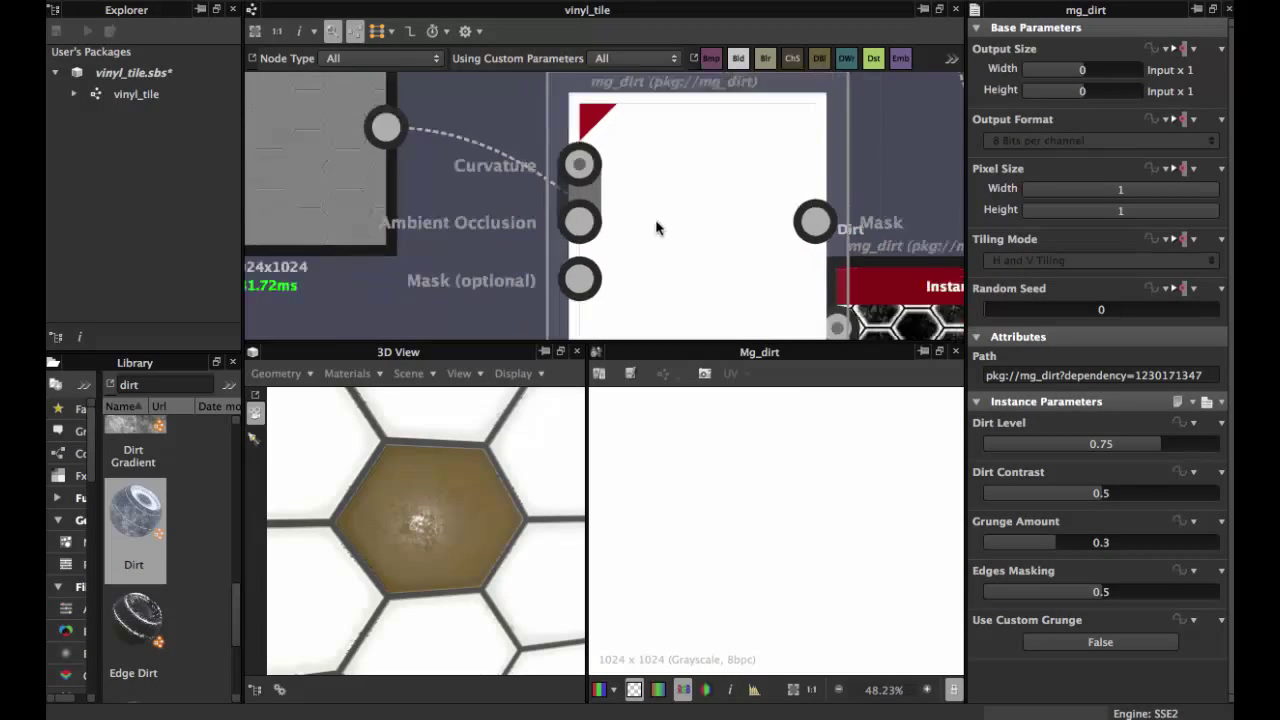
pyautogui.press('Delete')
pyautogui.scroll(-4, 657, 224)
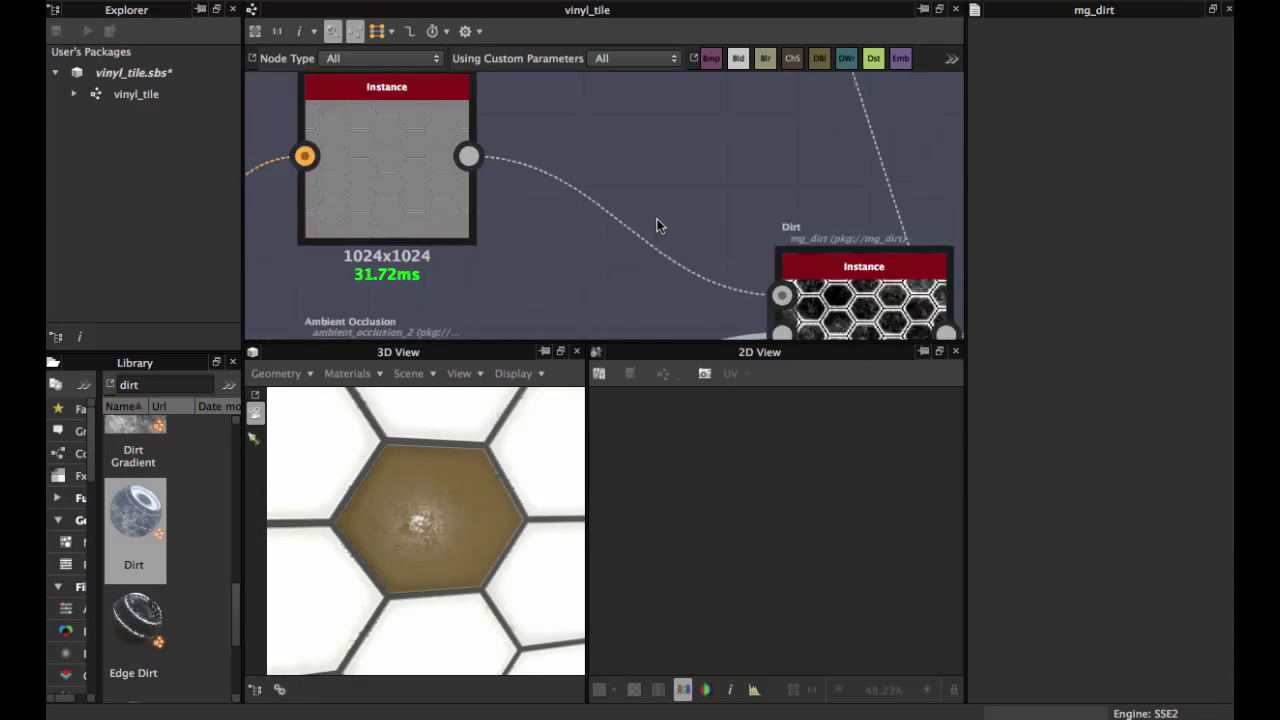
# - Preview the Curvature node and the Ambient Occlusion node that feed the Dirt node, and review their parameters
pyautogui.click(509, 165)
pyautogui.scroll(3, 509, 158)
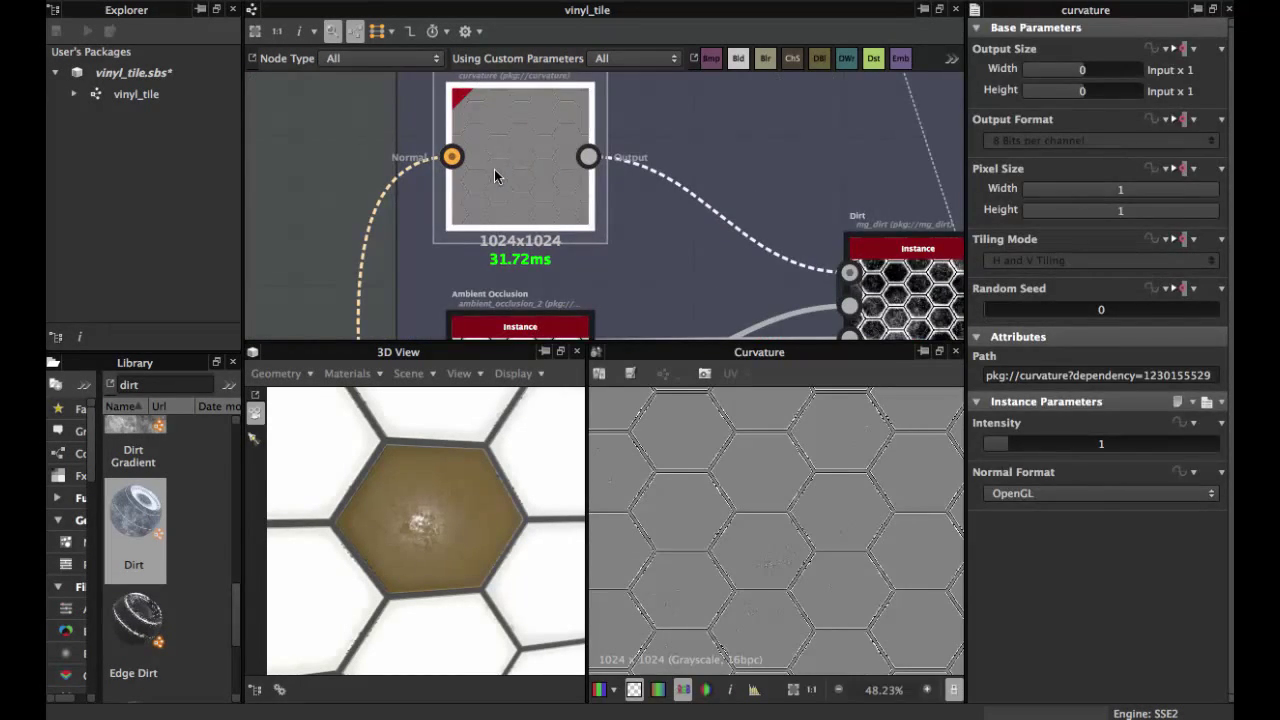
pyautogui.scroll(2, 532, 219)
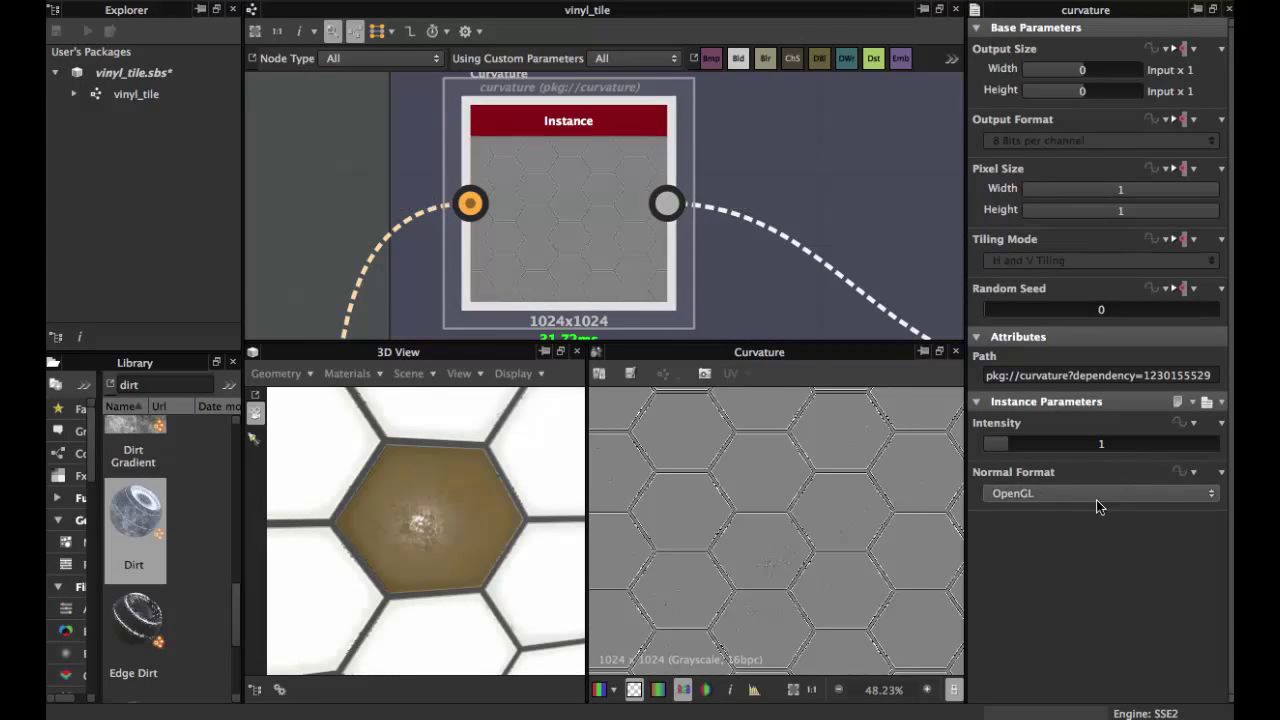
pyautogui.scroll(-4, 769, 326)
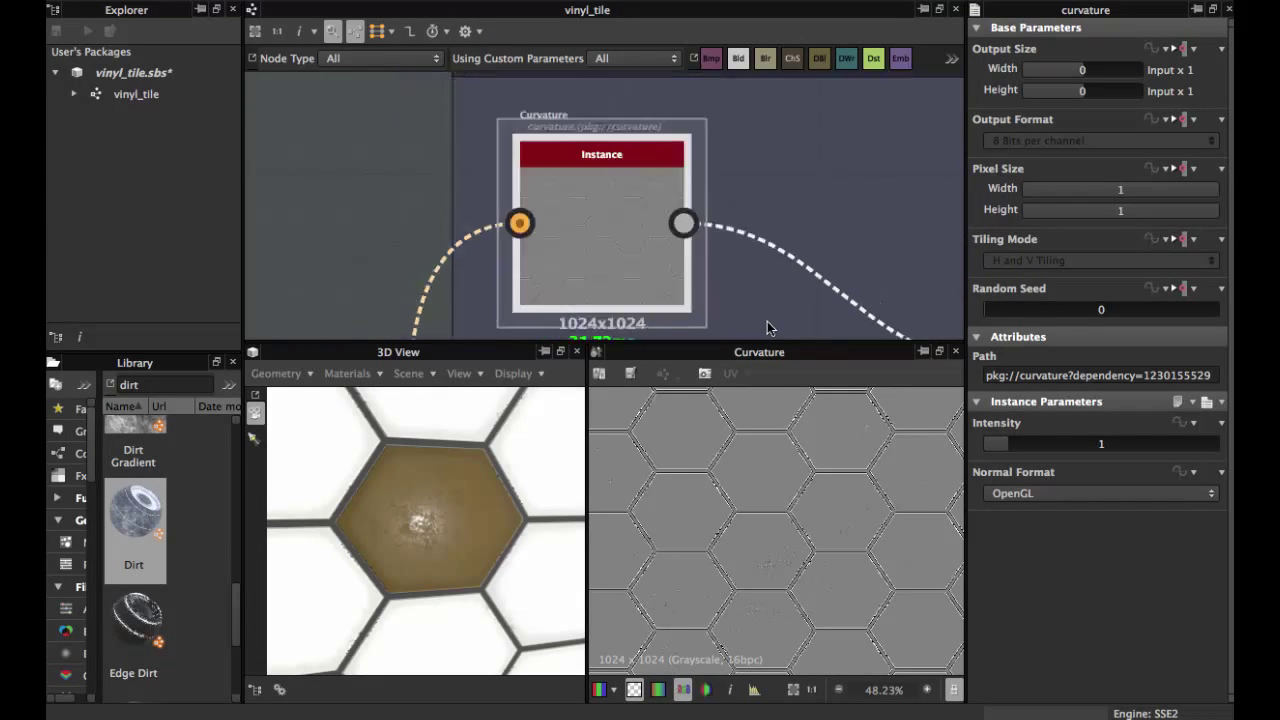
pyautogui.moveTo(776, 334); pyautogui.dragTo(708, 150, button='middle')
pyautogui.click(575, 205)
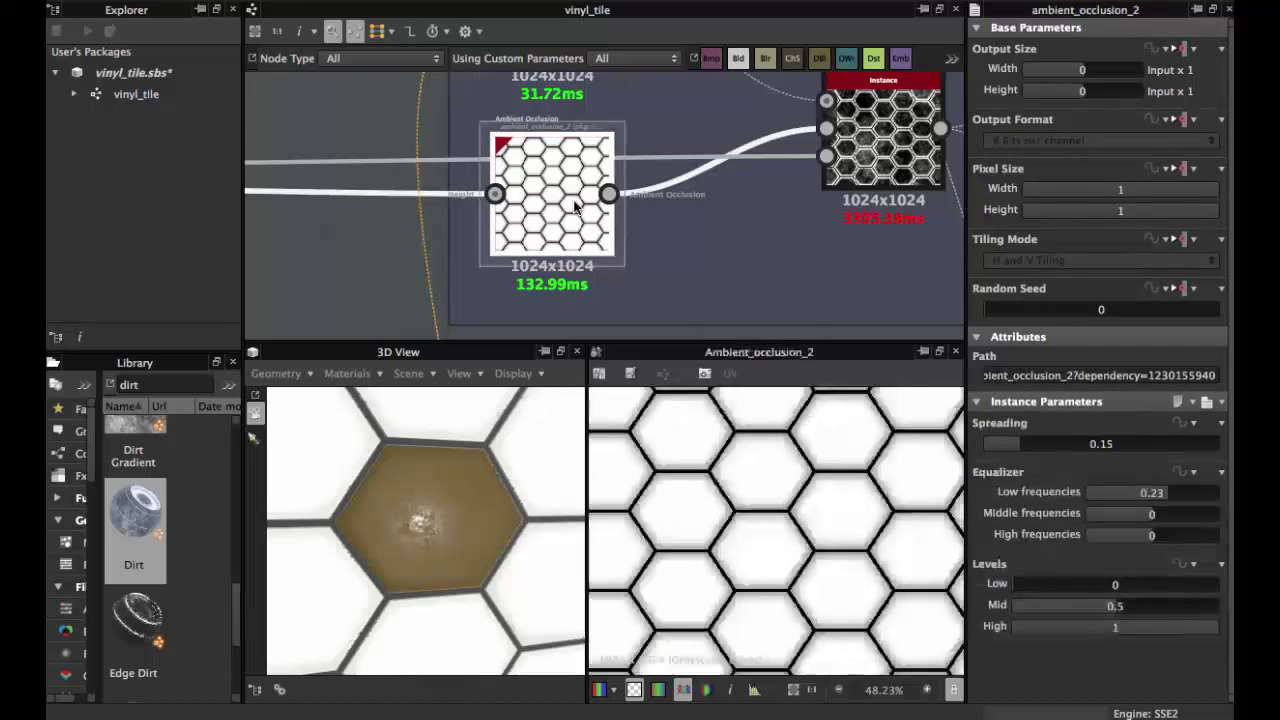
pyautogui.moveTo(589, 228); pyautogui.dragTo(628, 245, button='middle')
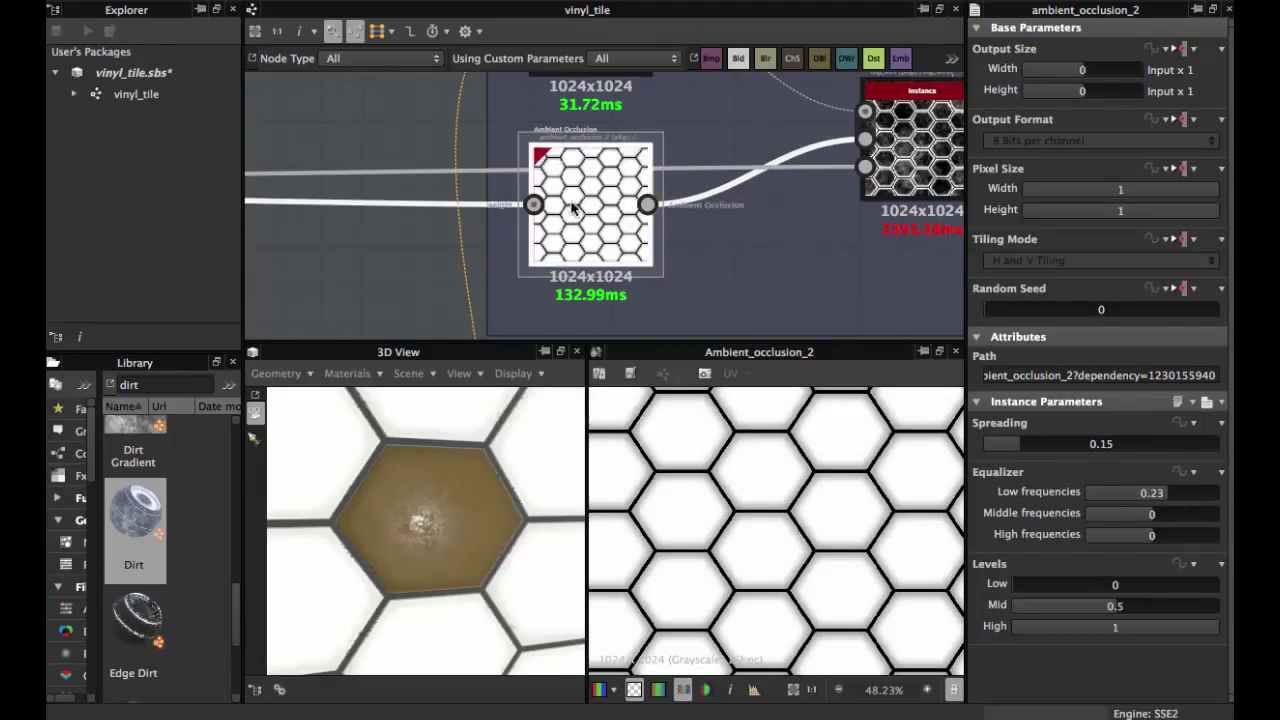
# - Preview the Dirt node, trace its optional Mask input back to the Levels node and preview that node
pyautogui.moveTo(708, 188); pyautogui.dragTo(520, 271, button='middle')
pyautogui.doubleClick(703, 243)
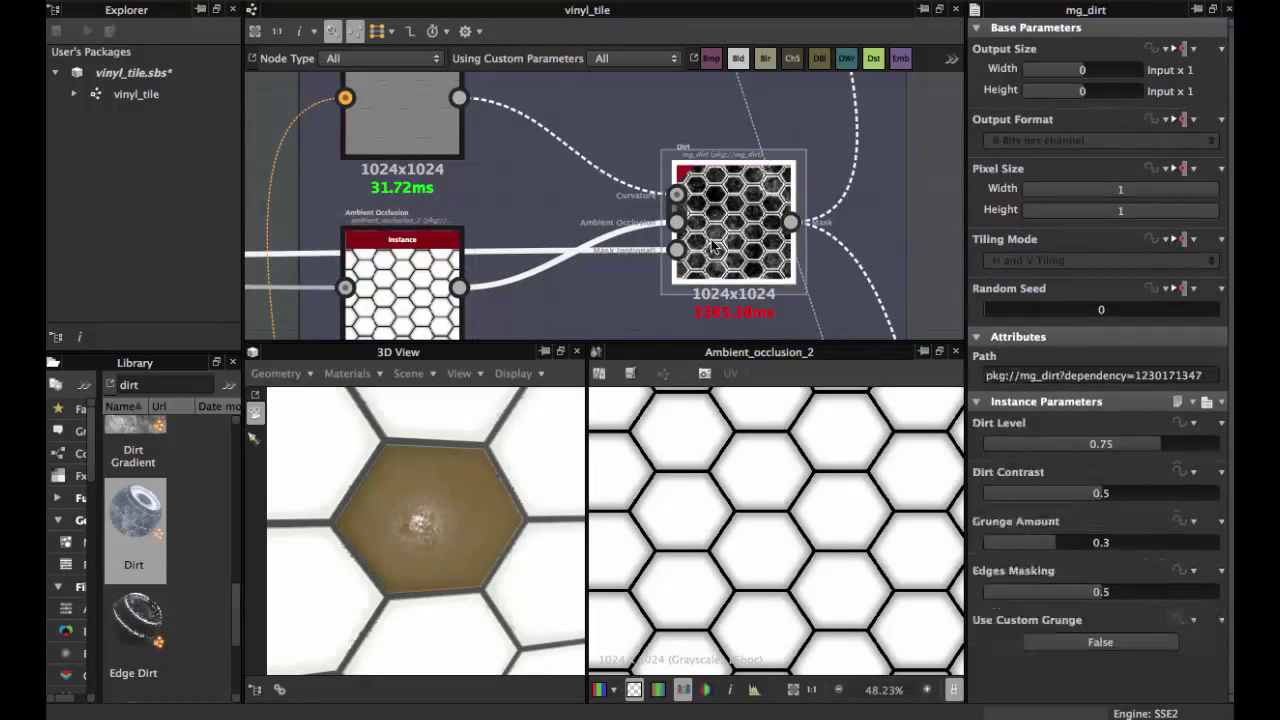
pyautogui.scroll(-3, 703, 243)
pyautogui.moveTo(400, 218); pyautogui.dragTo(730, 203, button='middle')
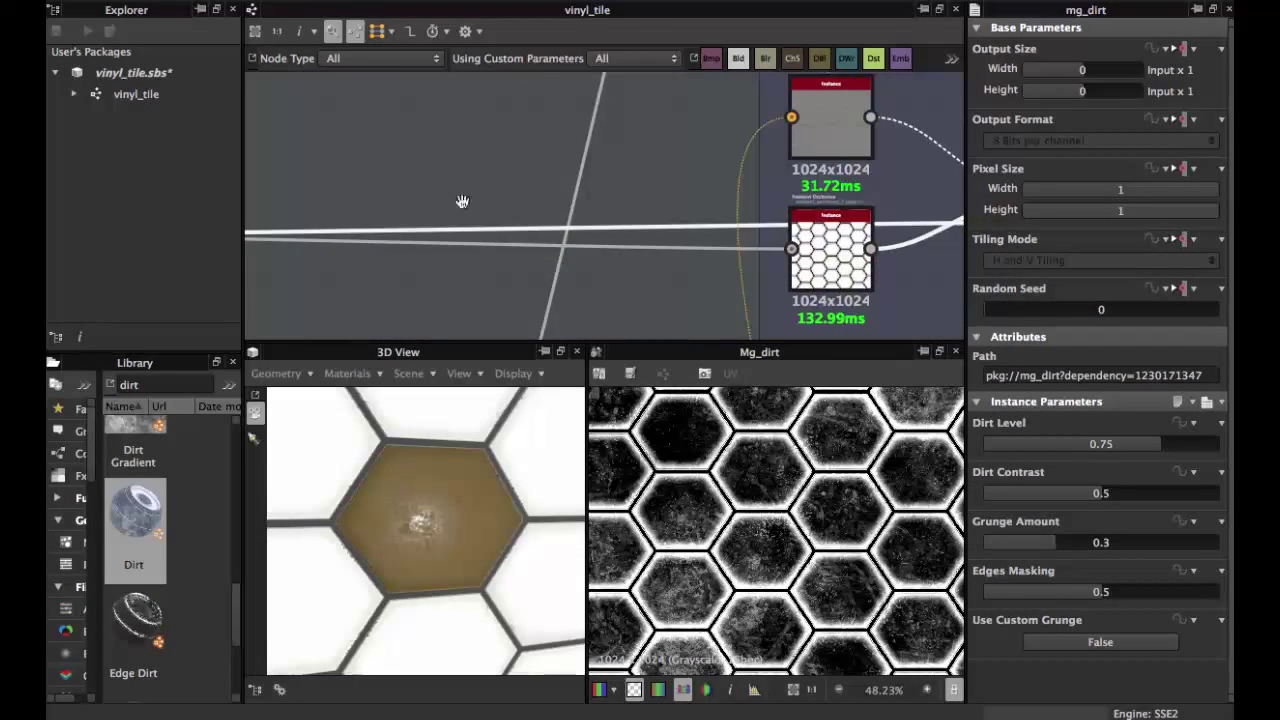
pyautogui.moveTo(463, 203); pyautogui.dragTo(729, 210, button='middle')
pyautogui.click(408, 241)
pyautogui.doubleClick(408, 241)
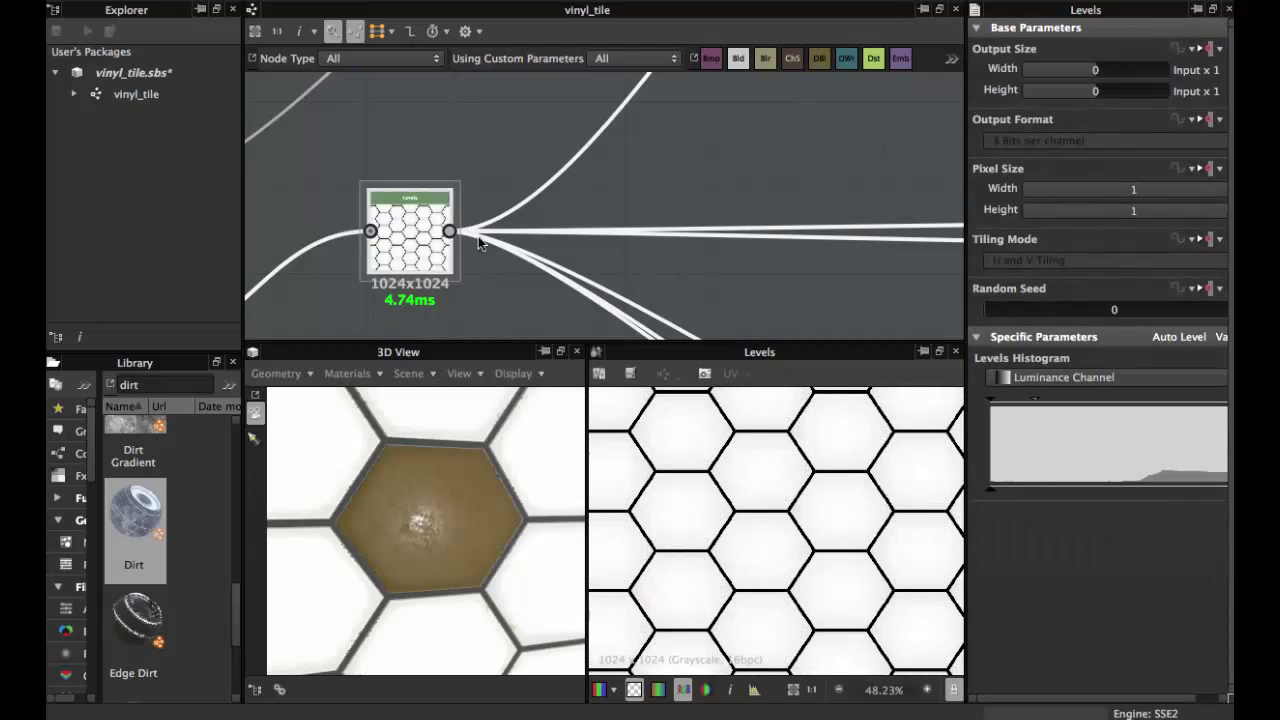
# - Follow the Levels connection back to the Dirt frame and preview the Dirt node's mask
pyautogui.scroll(-3, 480, 235)
pyautogui.moveTo(552, 225); pyautogui.dragTo(486, 223, button='middle')
pyautogui.moveTo(890, 217); pyautogui.dragTo(520, 232, button='middle')
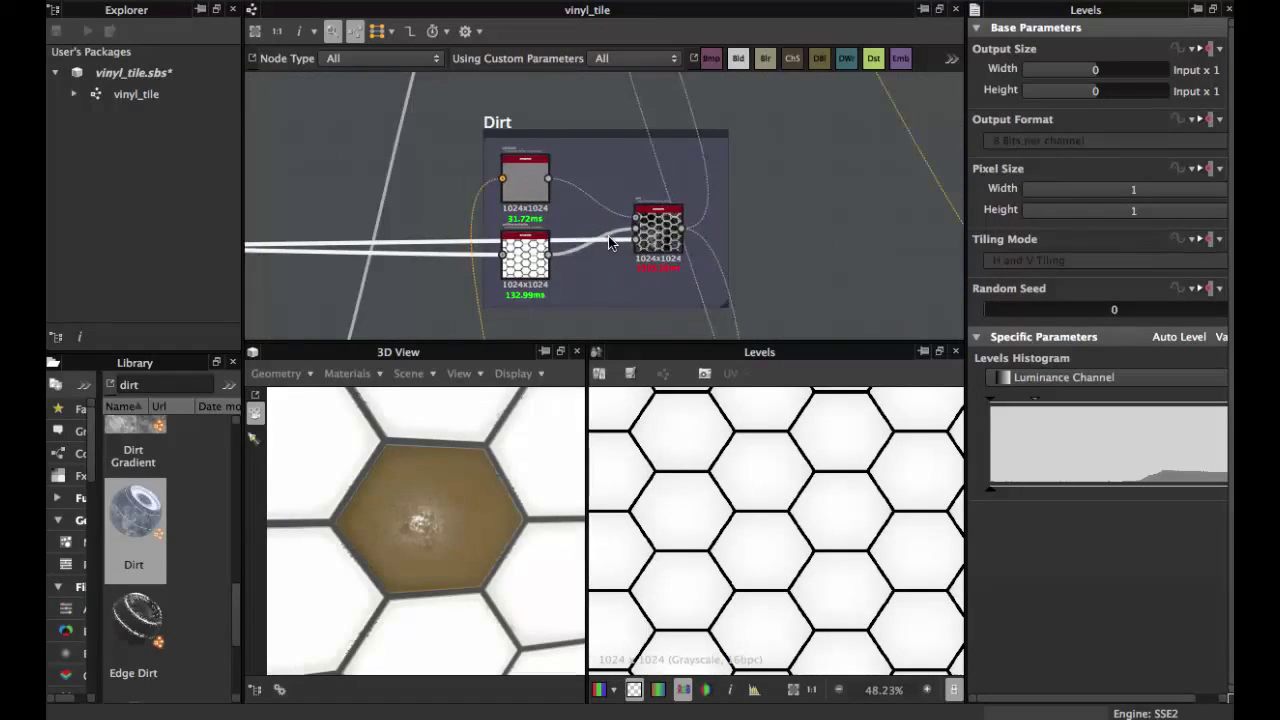
pyautogui.scroll(3, 610, 244)
pyautogui.doubleClick(674, 248)
# - Follow the Dirt output to the last Multiply Blend of the colour section and preview that Blend
pyautogui.scroll(-2, 674, 248)
pyautogui.moveTo(674, 248); pyautogui.dragTo(620, 280, button='middle')
pyautogui.scroll(-2, 622, 276)
pyautogui.moveTo(657, 140); pyautogui.dragTo(665, 222, button='middle')
pyautogui.click(665, 222)
pyautogui.doubleClick(665, 222)
pyautogui.scroll(3, 665, 222)
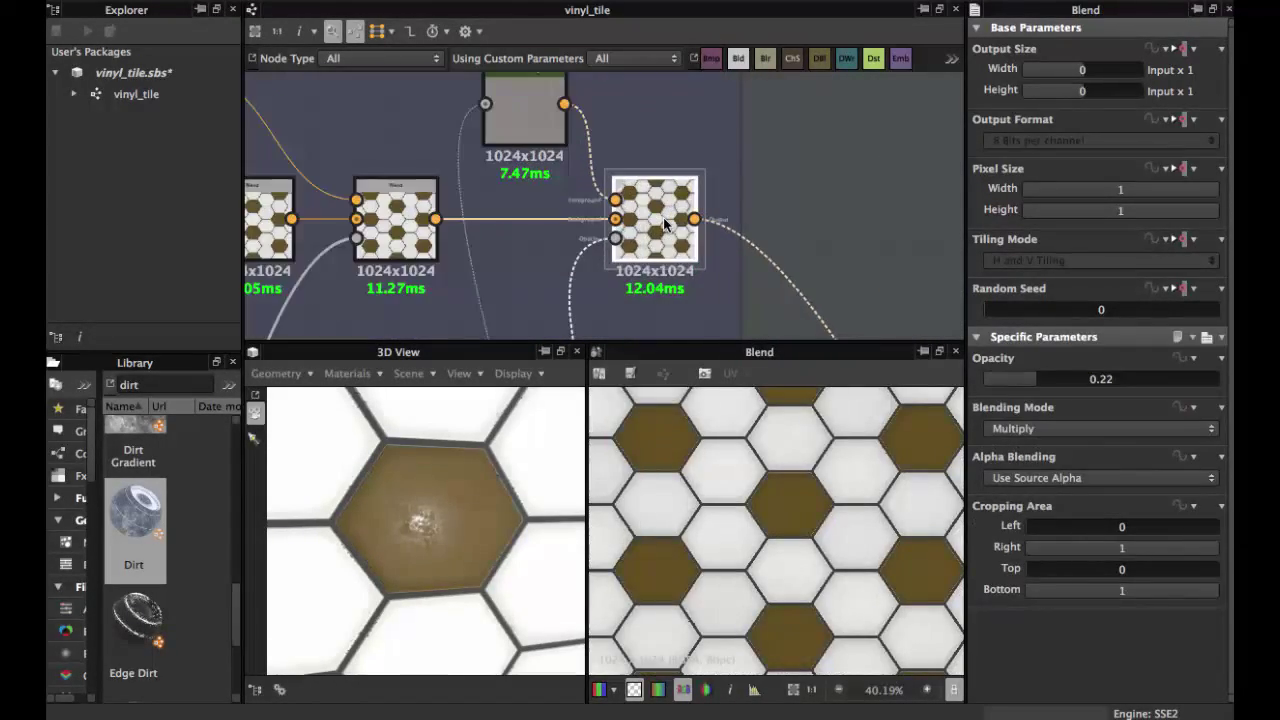
pyautogui.scroll(2, 621, 235)
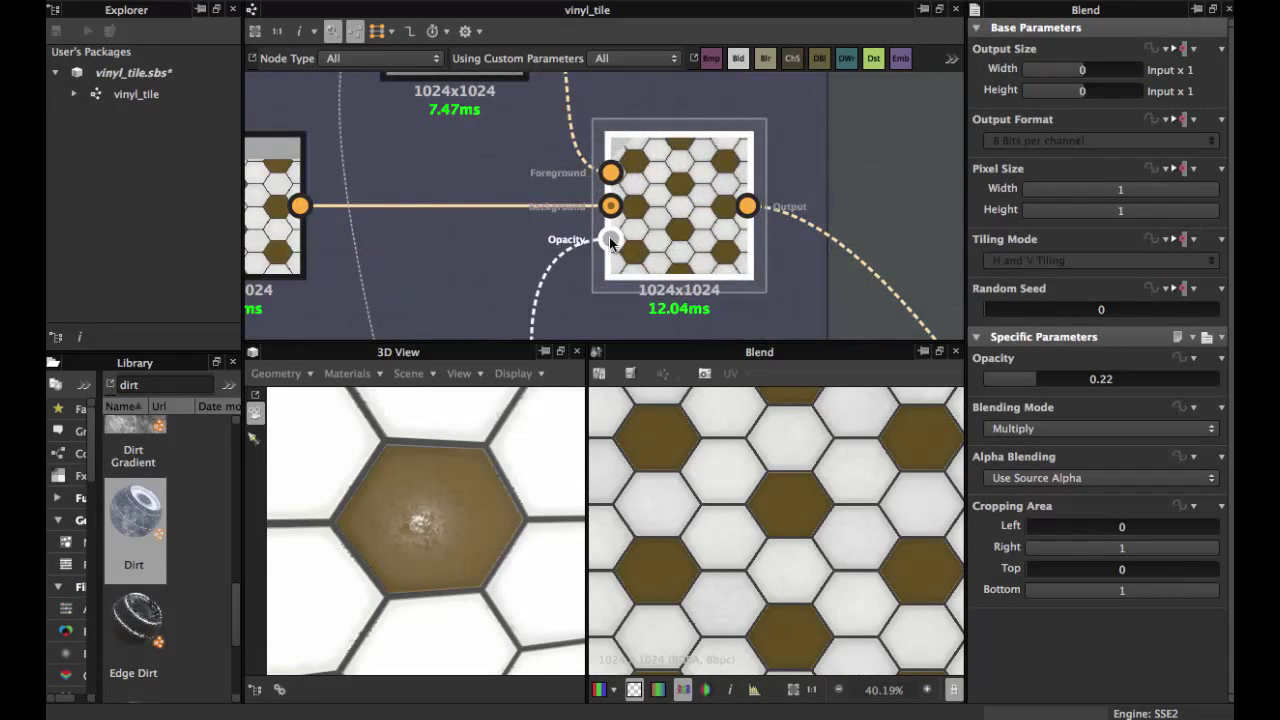
# - Preview the Dirt mask connected to the last colour Blend's Opacity input
pyautogui.click(610, 238)
pyautogui.scroll(-5, 665, 240)
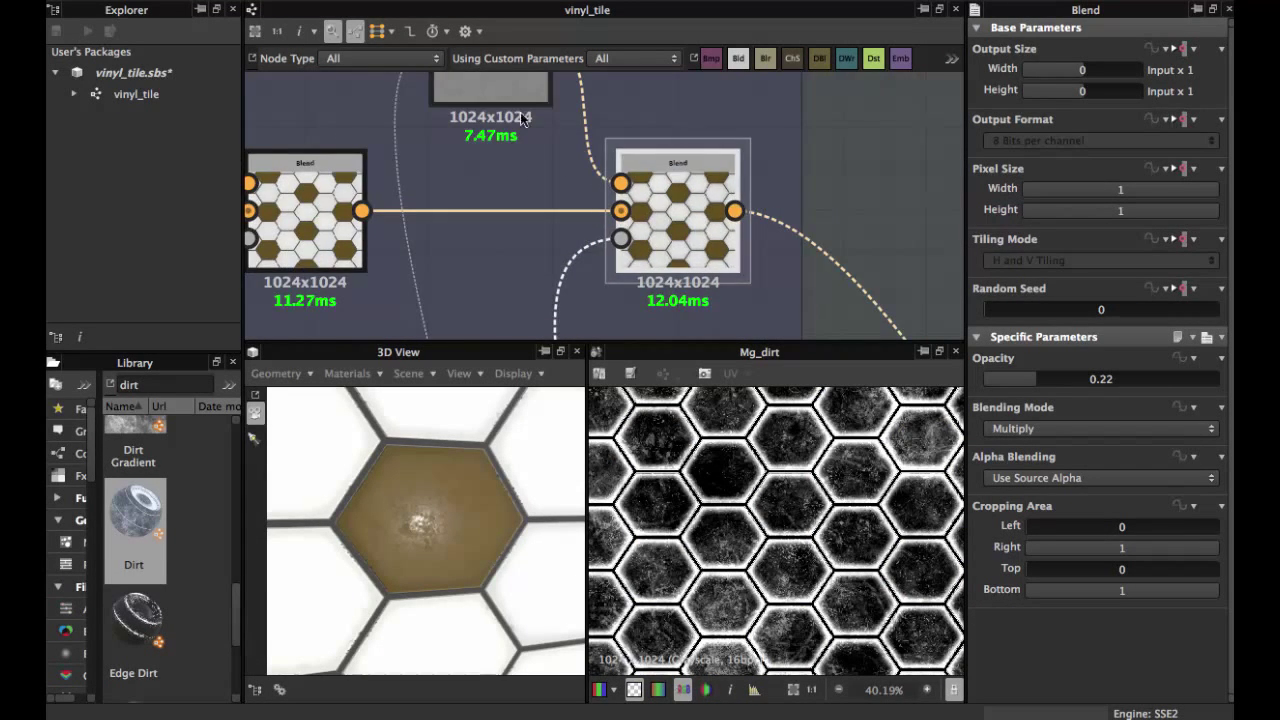
pyautogui.moveTo(531, 158); pyautogui.dragTo(635, 217, button='middle')
pyautogui.scroll(3, 596, 179)
pyautogui.moveTo(727, 240); pyautogui.dragTo(591, 168, button='middle')
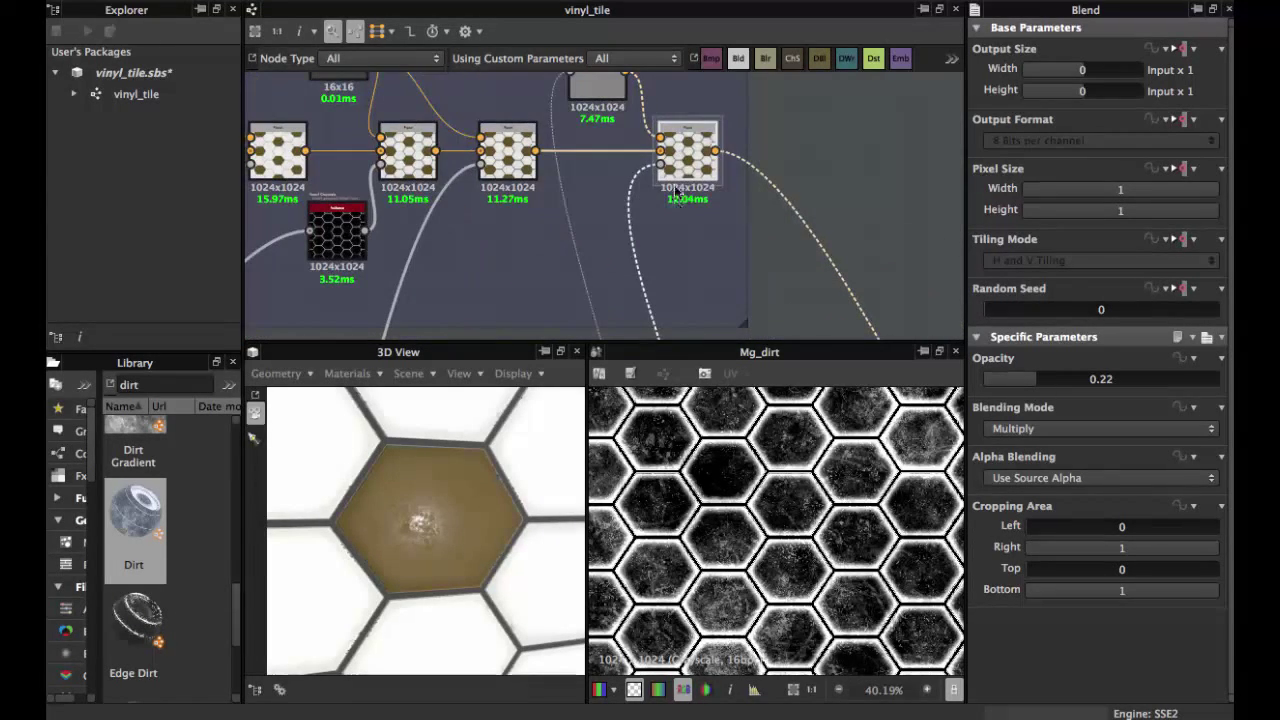
# - Preview the last colour Blend, follow its output to the Base Color output node and preview the final colour map
pyautogui.doubleClick(687, 150)
pyautogui.scroll(-3, 740, 487)
pyautogui.moveTo(732, 300); pyautogui.dragTo(625, 150, button='middle')
pyautogui.moveTo(722, 325)
pyautogui.mouseDown(button='middle')
pyautogui.moveTo(685, 240)
pyautogui.moveTo(595, 141)
pyautogui.moveTo(750, 87)
pyautogui.mouseUp(button='middle')
pyautogui.doubleClick(808, 228)
pyautogui.scroll(2, 775, 534)
pyautogui.scroll(-1, 775, 534)
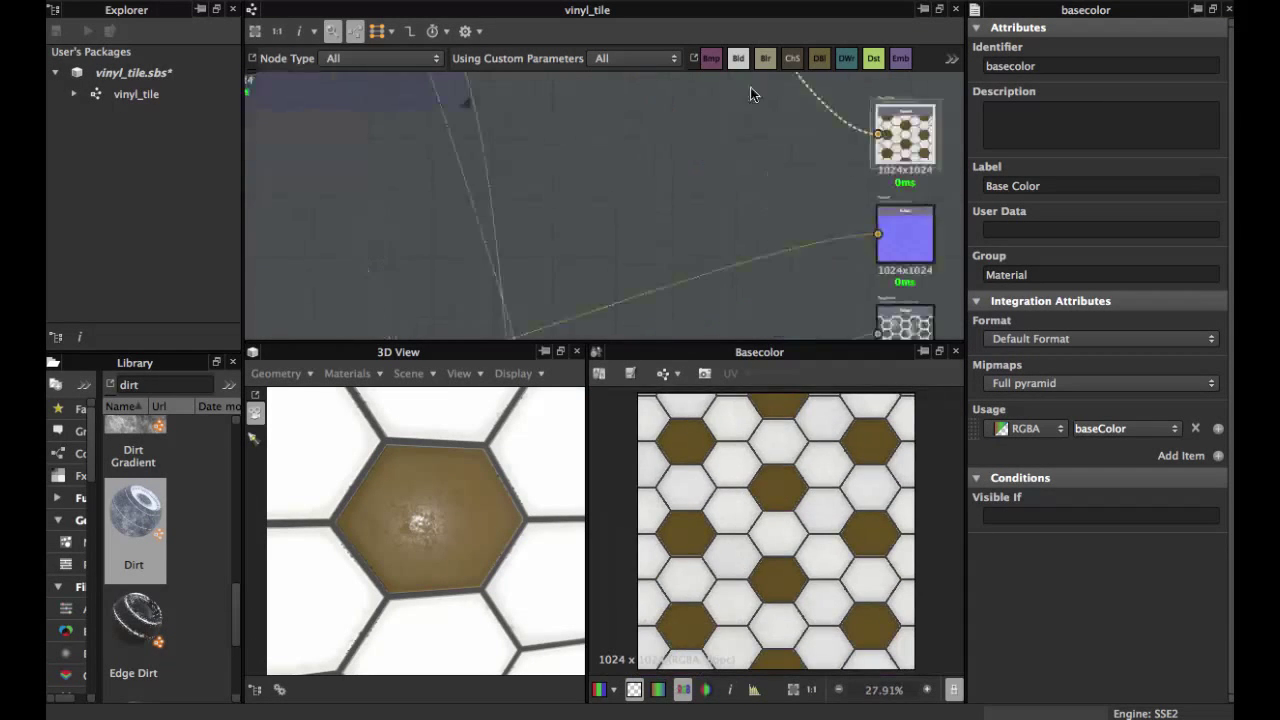
# - Find the Edge Damages node in the normal map section and preview its mask
pyautogui.moveTo(654, 290); pyautogui.dragTo(708, 198, button='middle')
pyautogui.moveTo(672, 240)
pyautogui.mouseDown(button='middle')
pyautogui.moveTo(700, 175)
pyautogui.moveTo(860, 168)
pyautogui.mouseUp(button='middle')
pyautogui.scroll(-2, 700, 175)
pyautogui.moveTo(595, 166)
pyautogui.mouseDown(button='middle')
pyautogui.moveTo(743, 170)
pyautogui.moveTo(857, 199)
pyautogui.mouseUp(button='middle')
pyautogui.scroll(3, 558, 181)
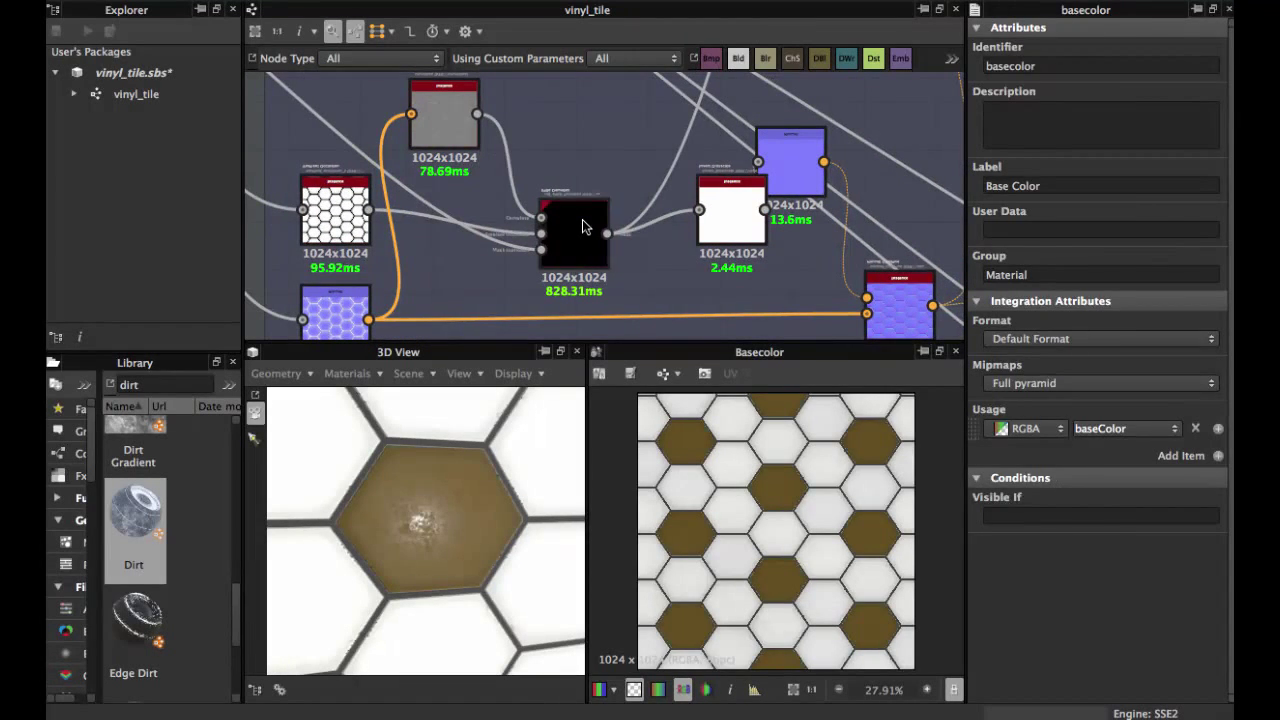
pyautogui.doubleClick(585, 227)
pyautogui.scroll(2, 750, 475)
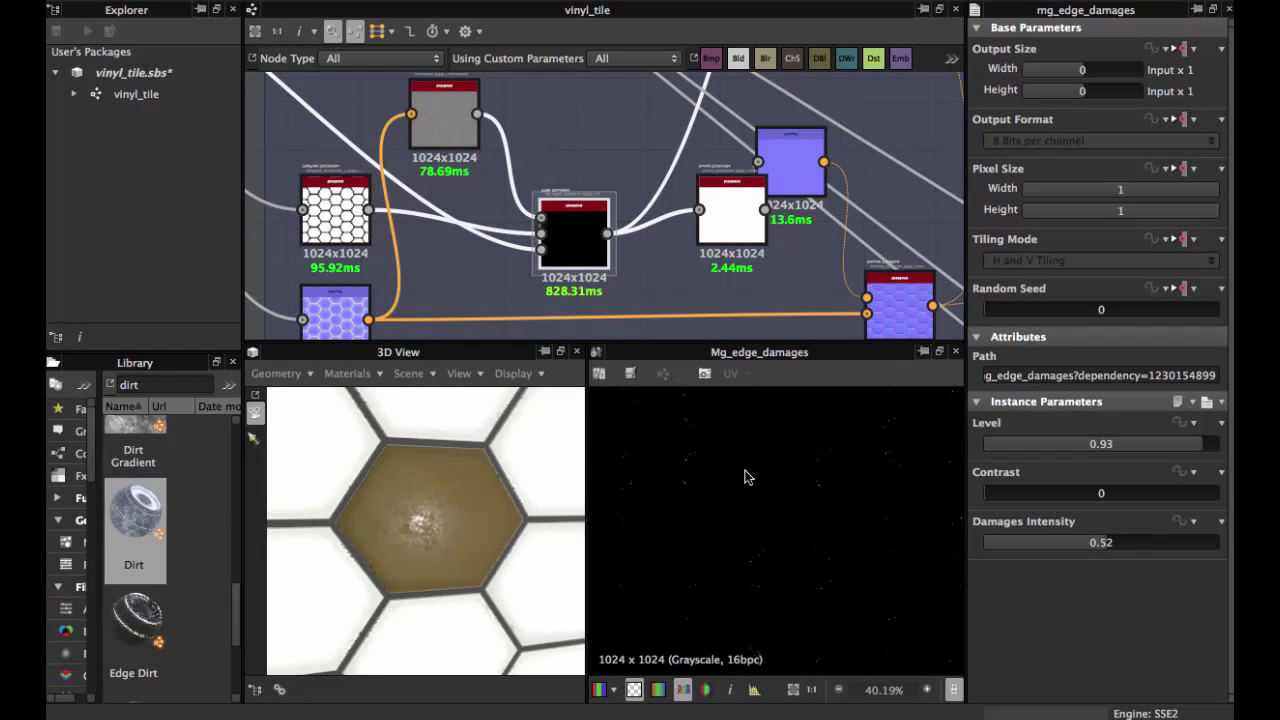
# - Preview the Invert Grayscale node connected after Edge Damages and inspect the inverted damage marks closely
pyautogui.moveTo(643, 219); pyautogui.dragTo(571, 216, button='middle')
pyautogui.moveTo(655, 213); pyautogui.dragTo(631, 231)
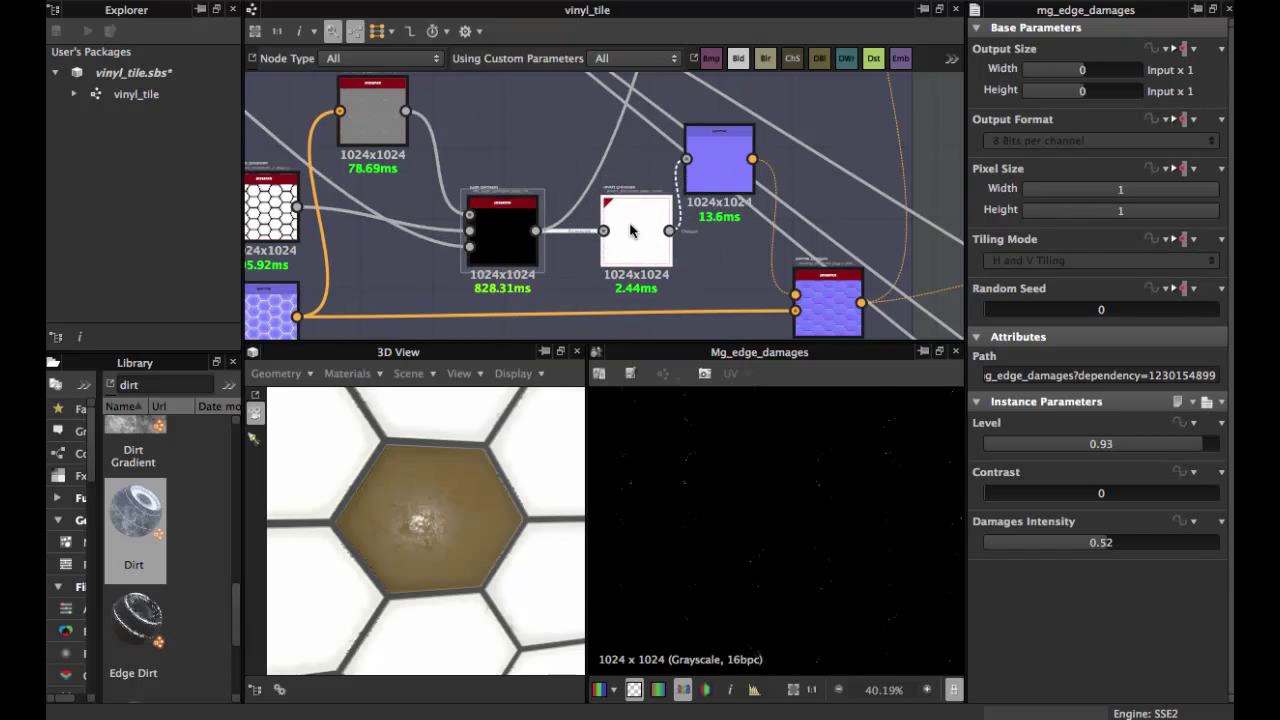
pyautogui.doubleClick(630, 231)
pyautogui.scroll(2, 630, 231)
pyautogui.scroll(-2, 784, 458)
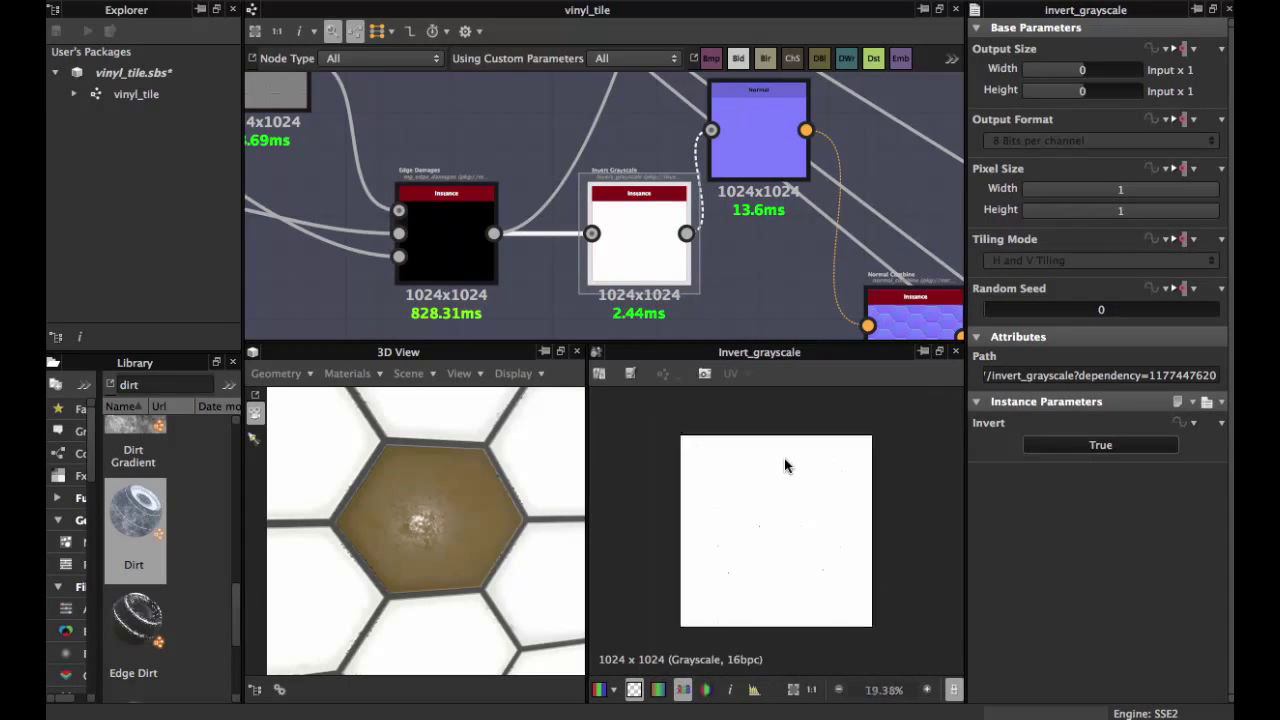
pyautogui.scroll(5, 781, 457)
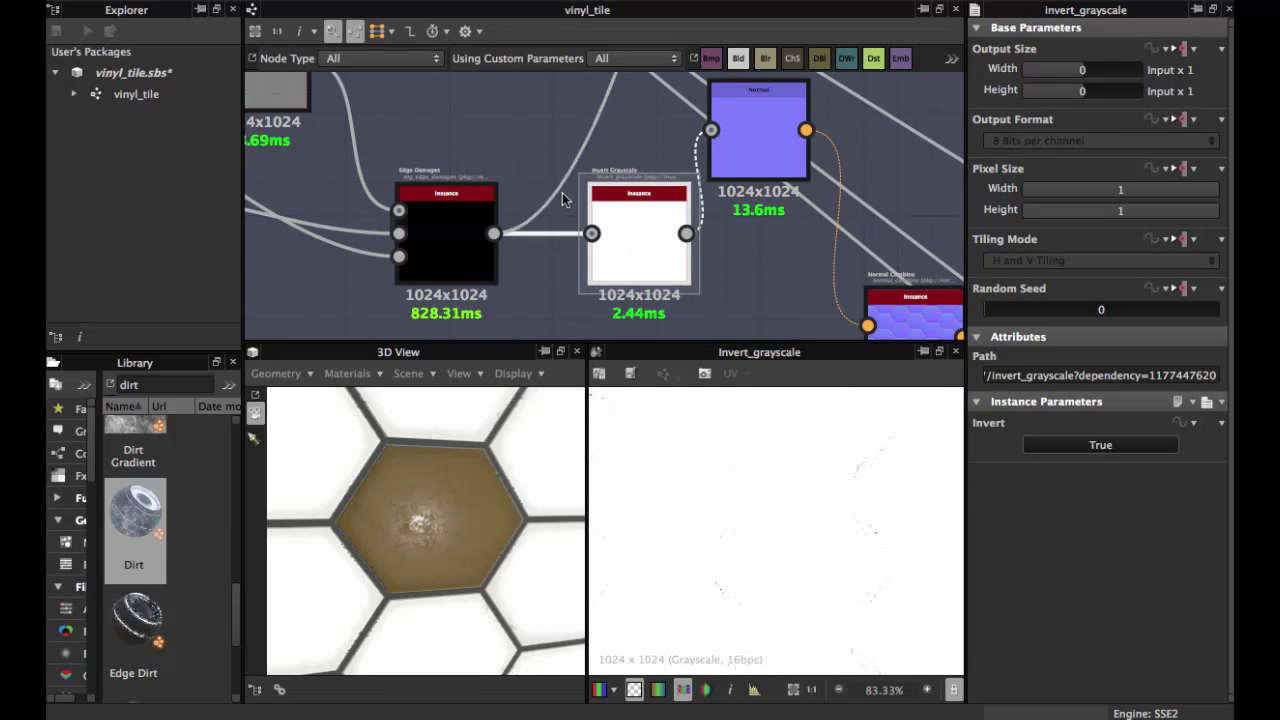
# - Preview the Normal node fed by Invert Grayscale and examine its Intensity and Normal Format settings
pyautogui.scroll(-2, 562, 192)
pyautogui.doubleClick(636, 153)
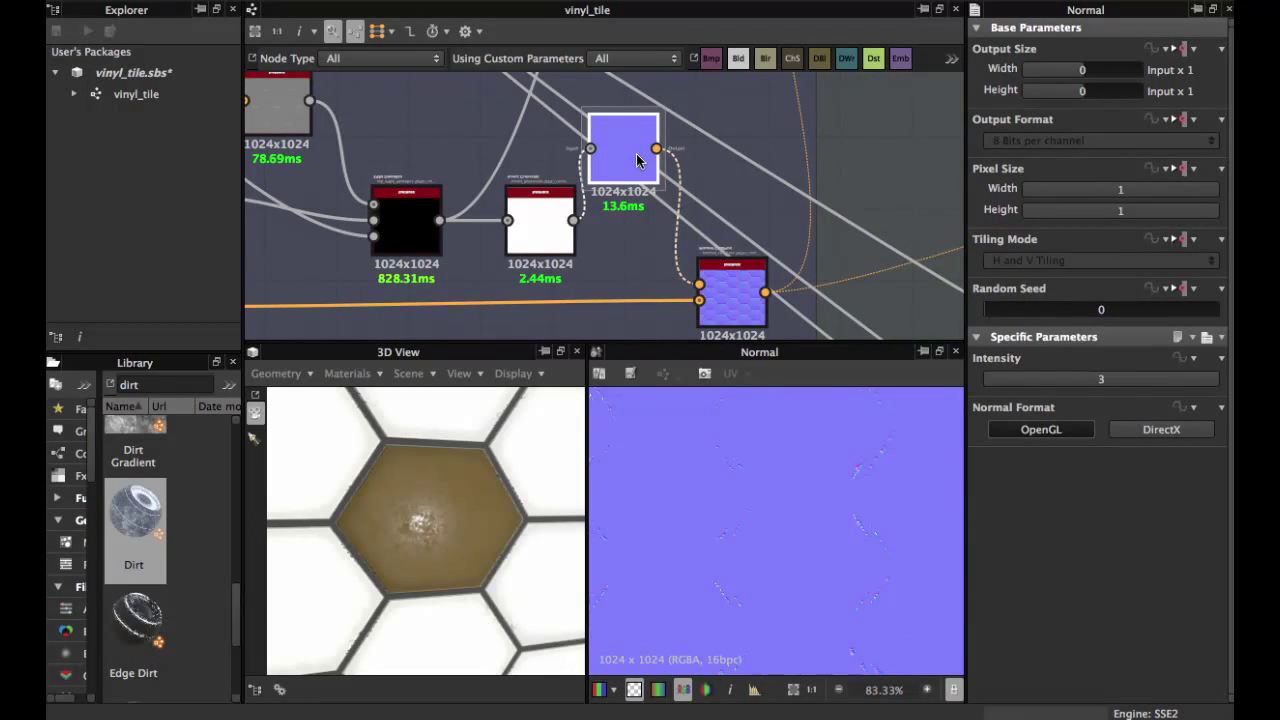
pyautogui.scroll(-3, 838, 521)
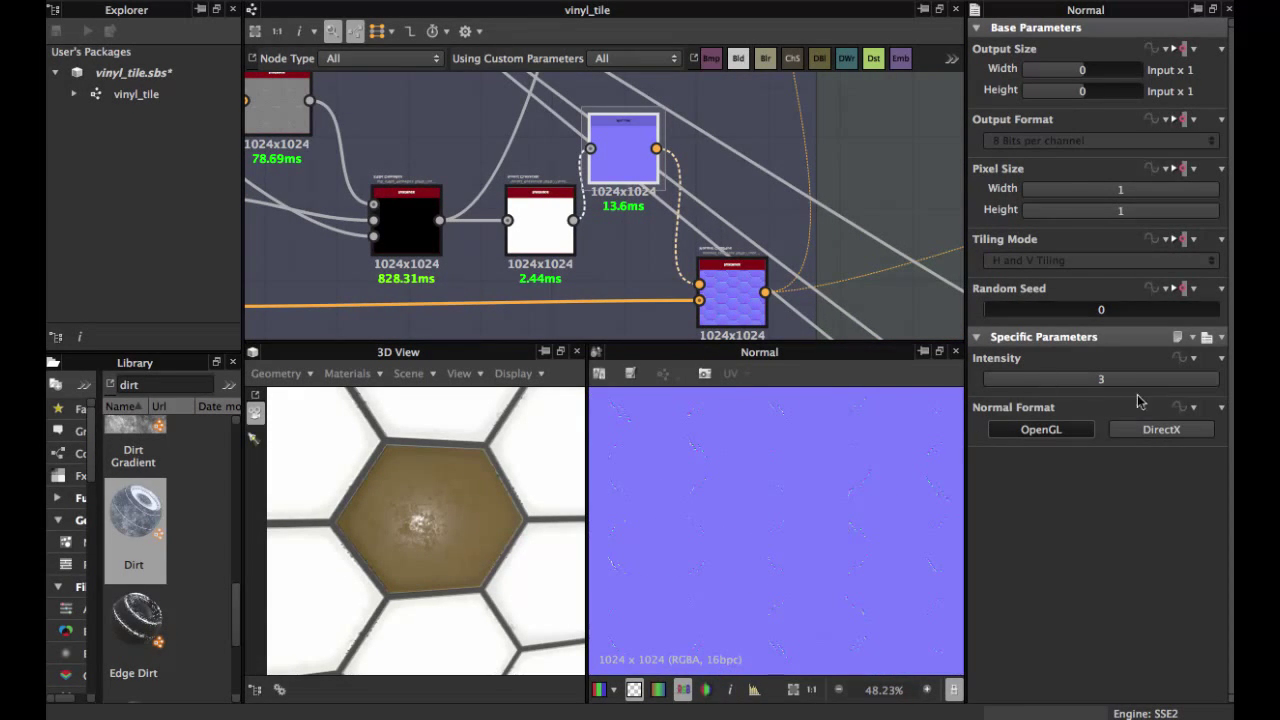
pyautogui.scroll(-3, 775, 478)
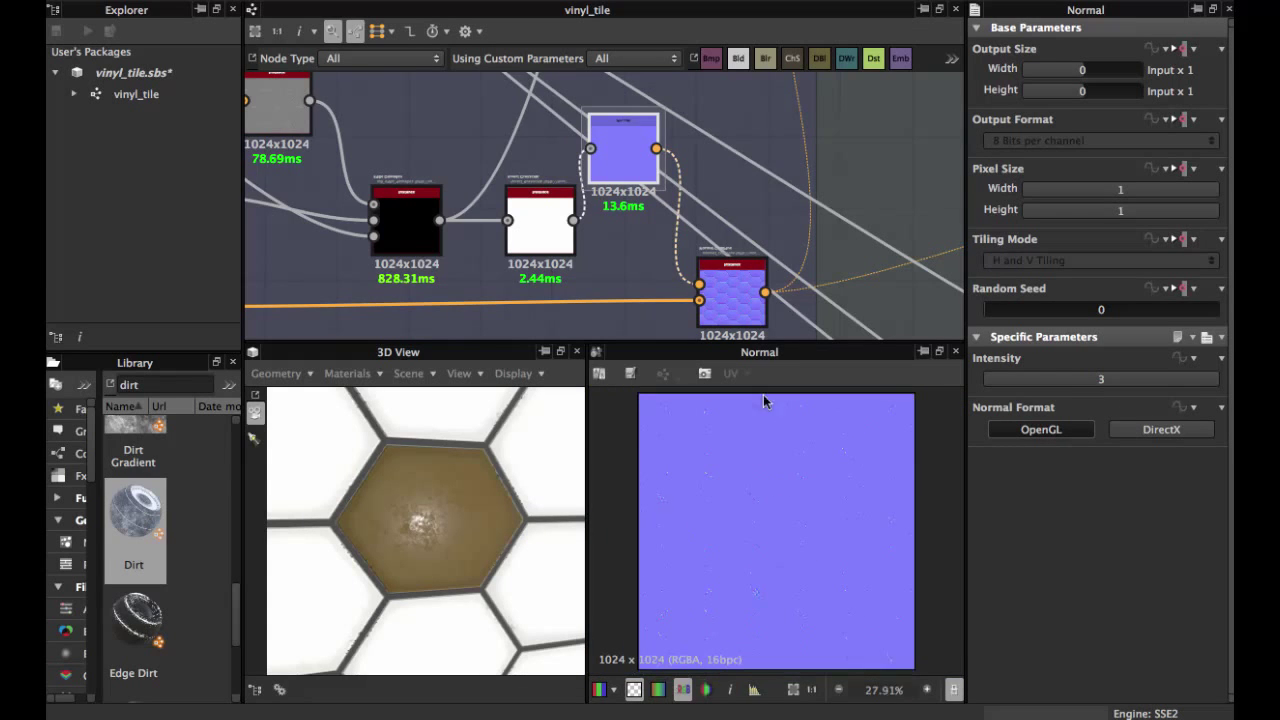
pyautogui.moveTo(634, 237); pyautogui.dragTo(704, 188, button='middle')
pyautogui.moveTo(634, 215); pyautogui.dragTo(716, 216, button='middle')
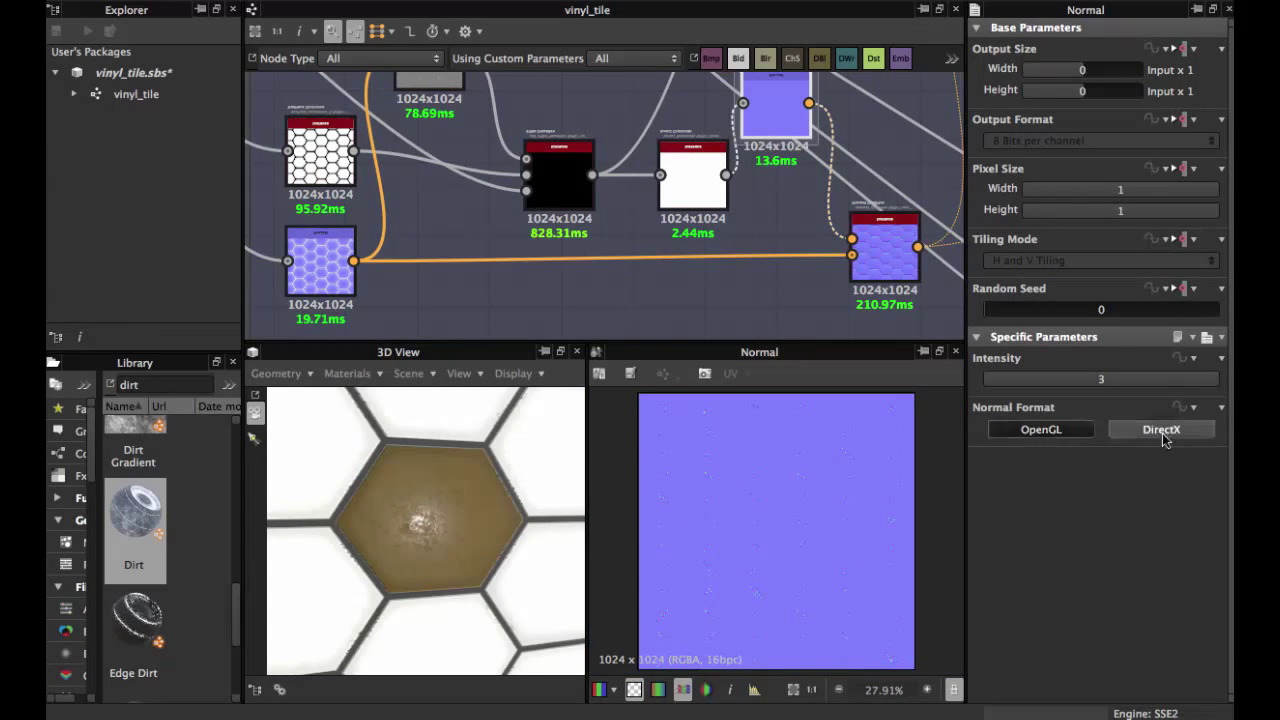
pyautogui.click(1172, 433)
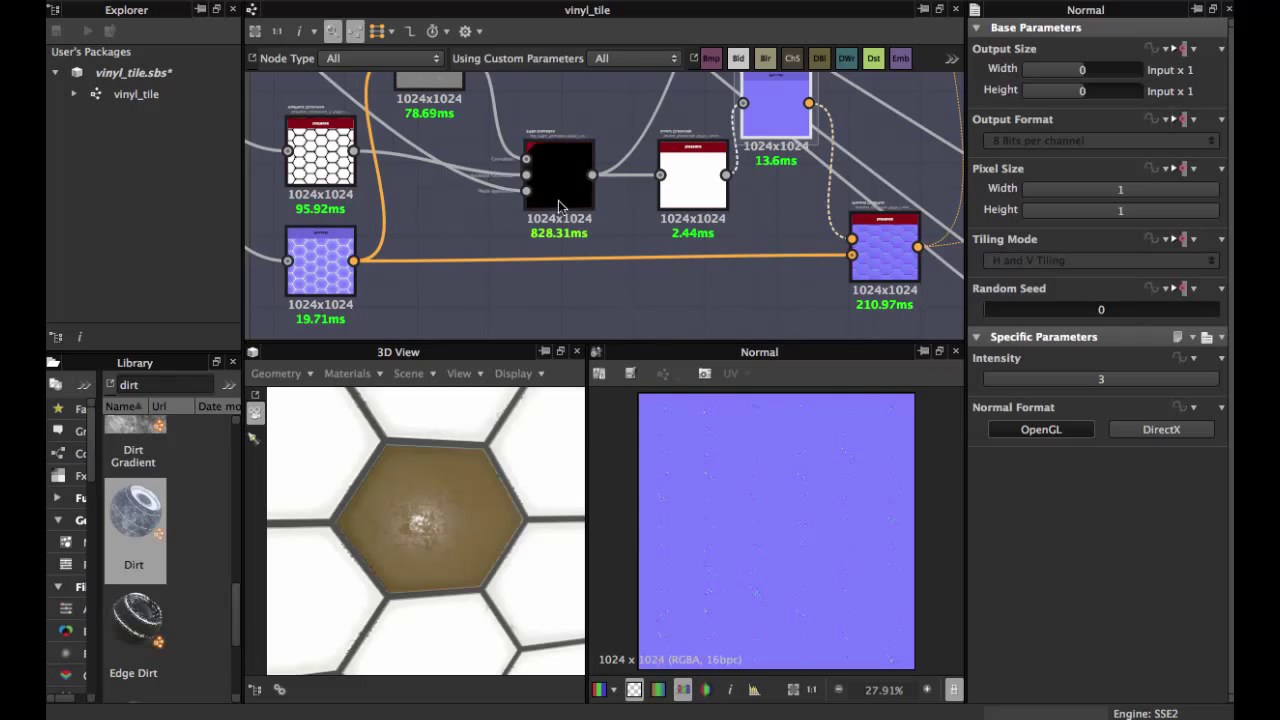
# - Locate the hexagon tile Normal node that feeds Normal Combine and preview its normal map
pyautogui.moveTo(588, 208); pyautogui.dragTo(635, 242, button='middle')
pyautogui.scroll(-1, 673, 244)
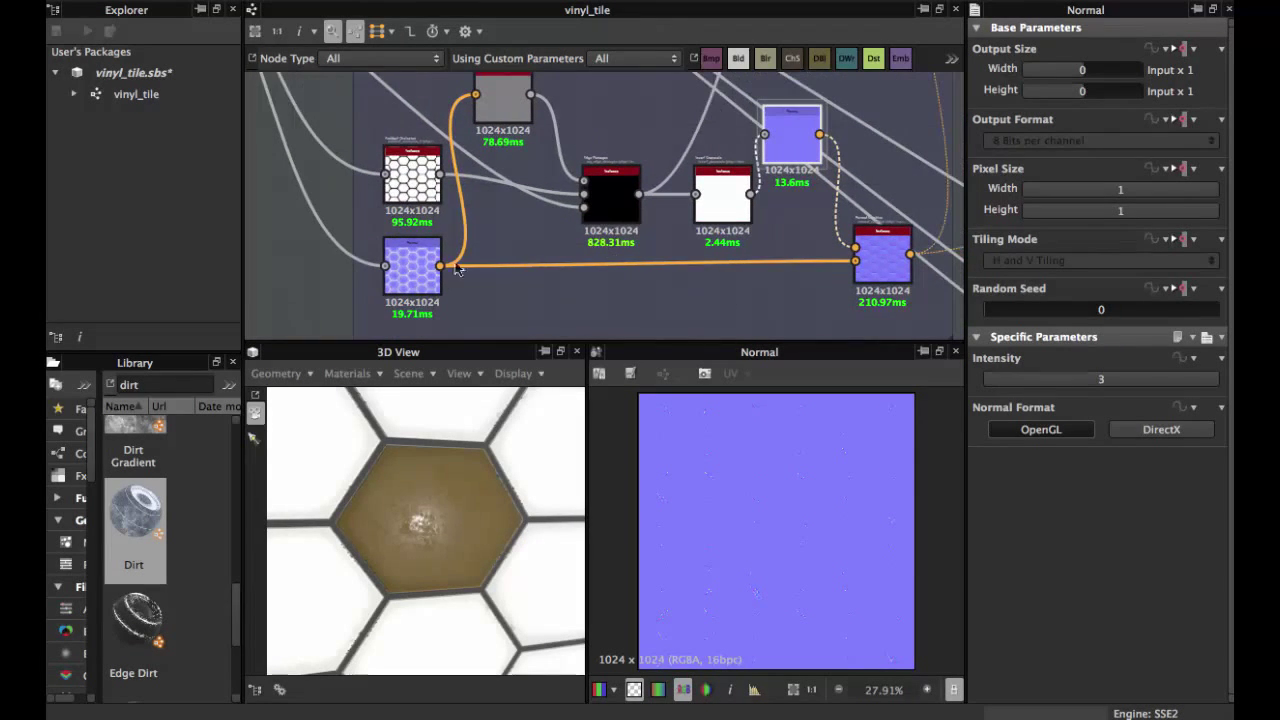
pyautogui.moveTo(405, 267)
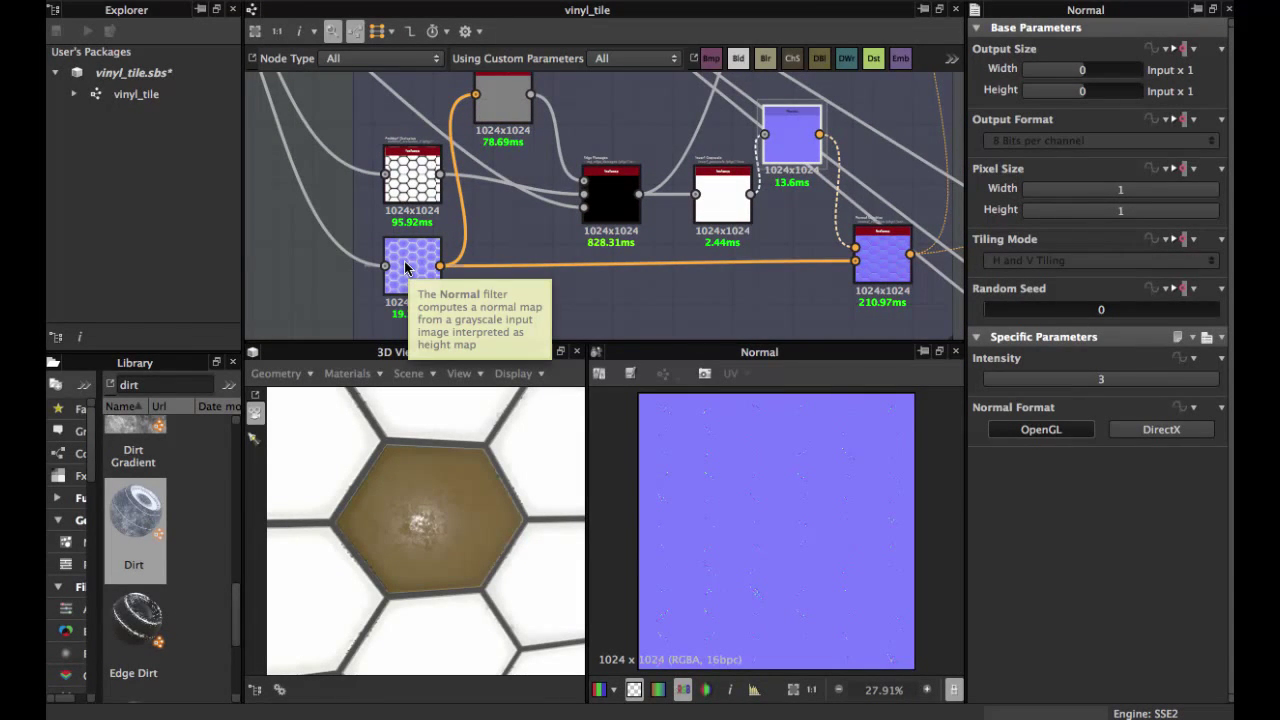
pyautogui.doubleClick(405, 267)
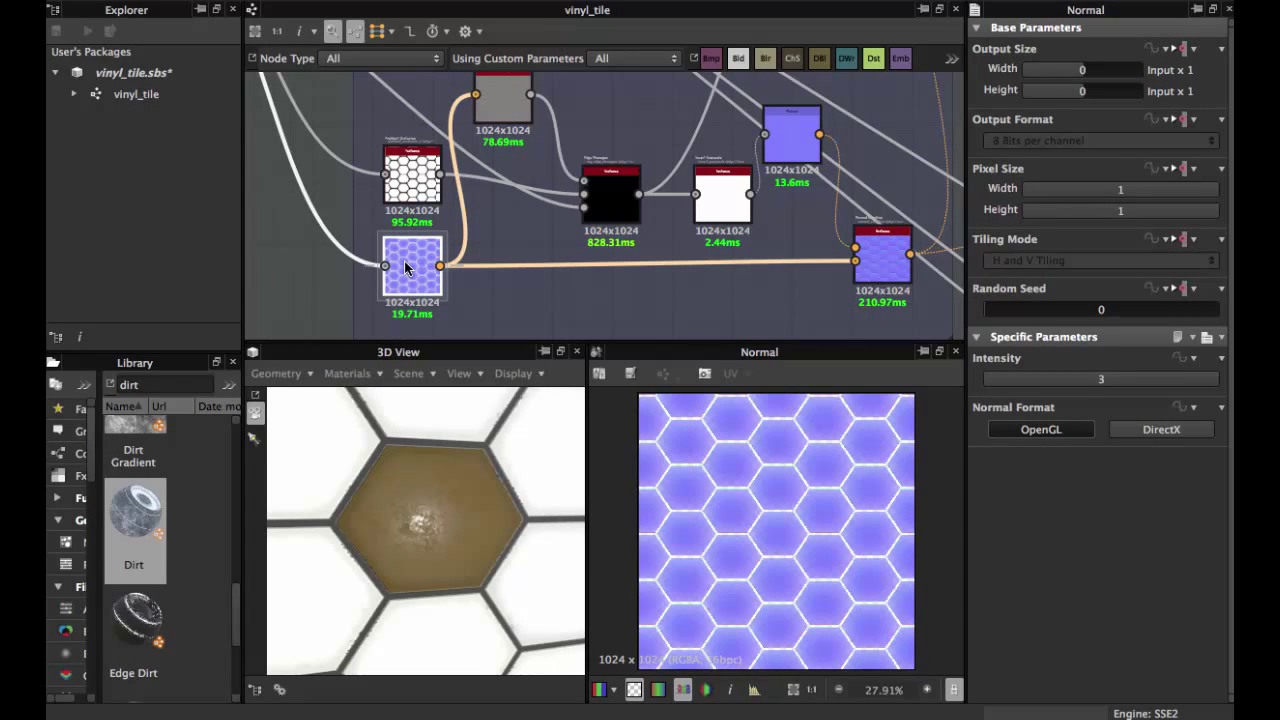
# - Preview the Normal Combine result up close and compare it with the edge damage normal on its first input
pyautogui.moveTo(805, 265); pyautogui.dragTo(600, 240, button='middle')
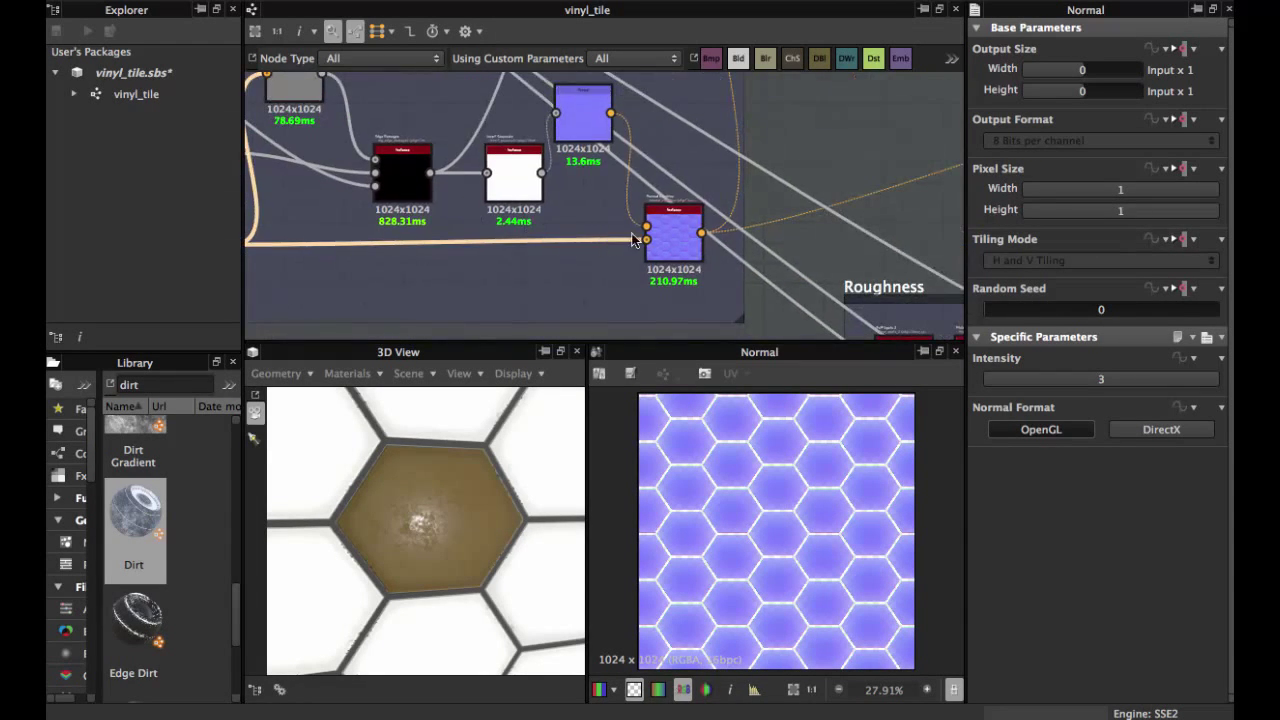
pyautogui.click(672, 237)
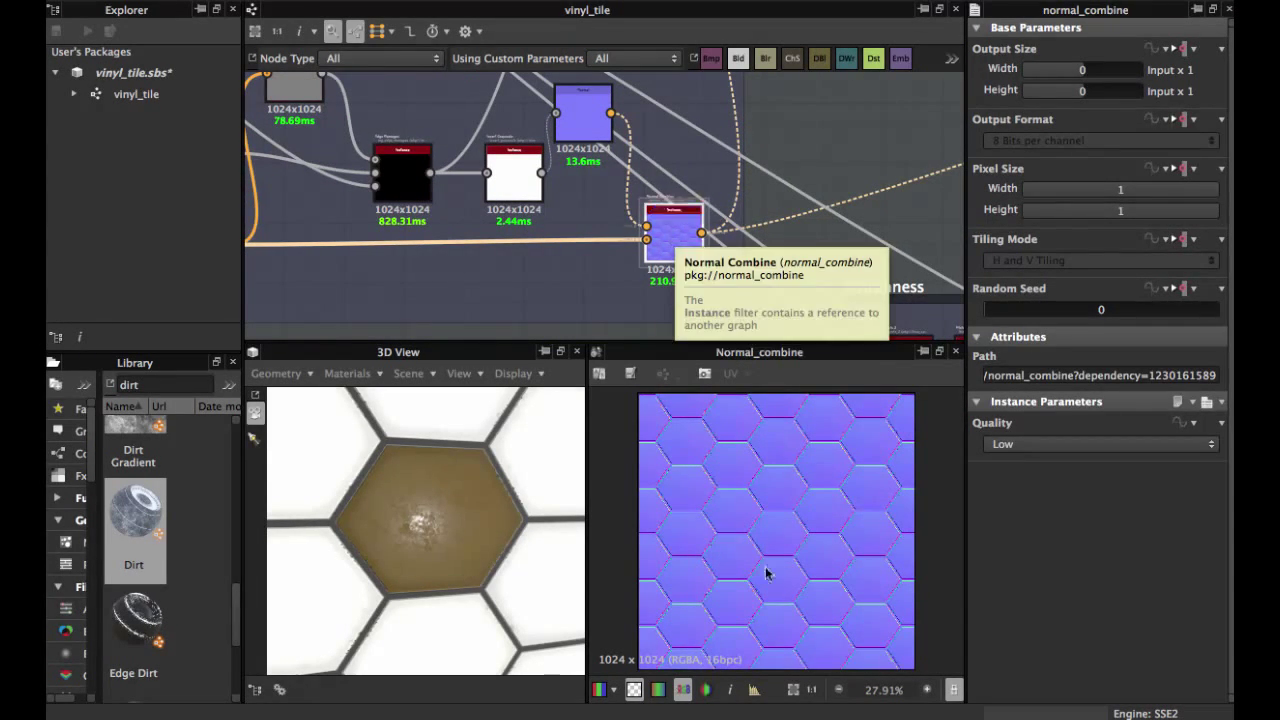
pyautogui.scroll(8, 765, 565)
pyautogui.moveTo(629, 282); pyautogui.dragTo(668, 312, button='middle')
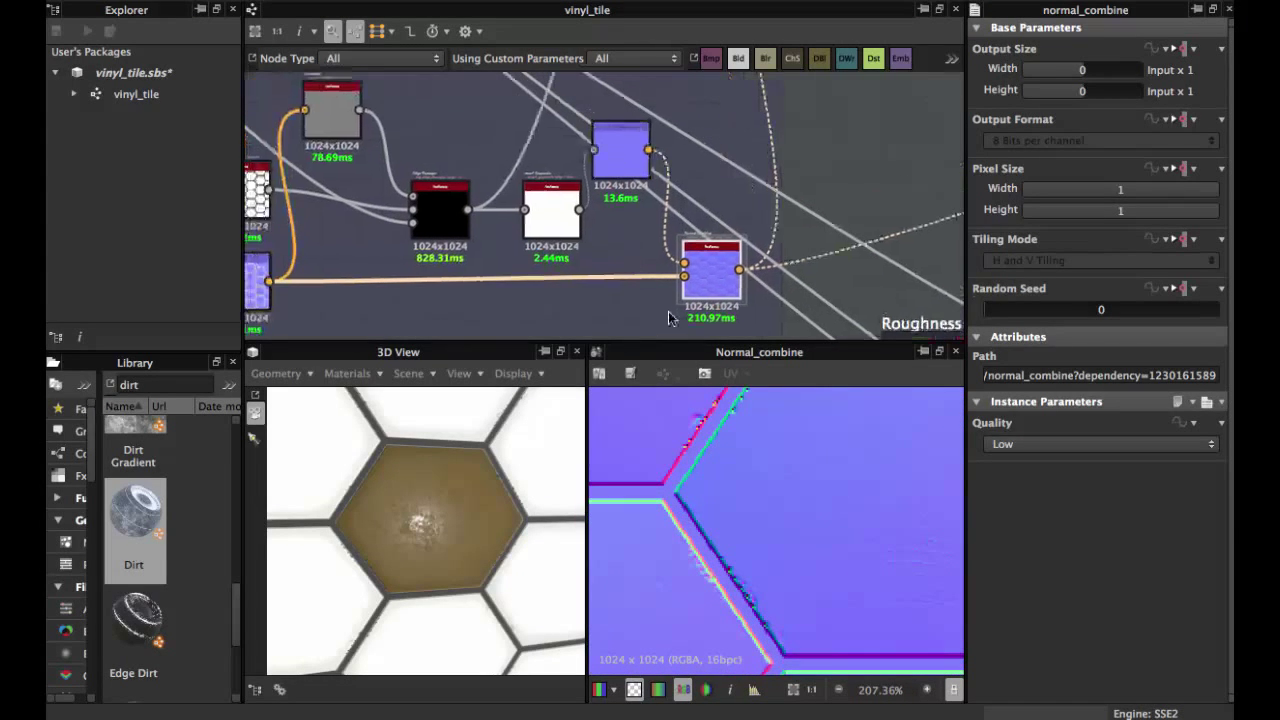
pyautogui.click(684, 264)
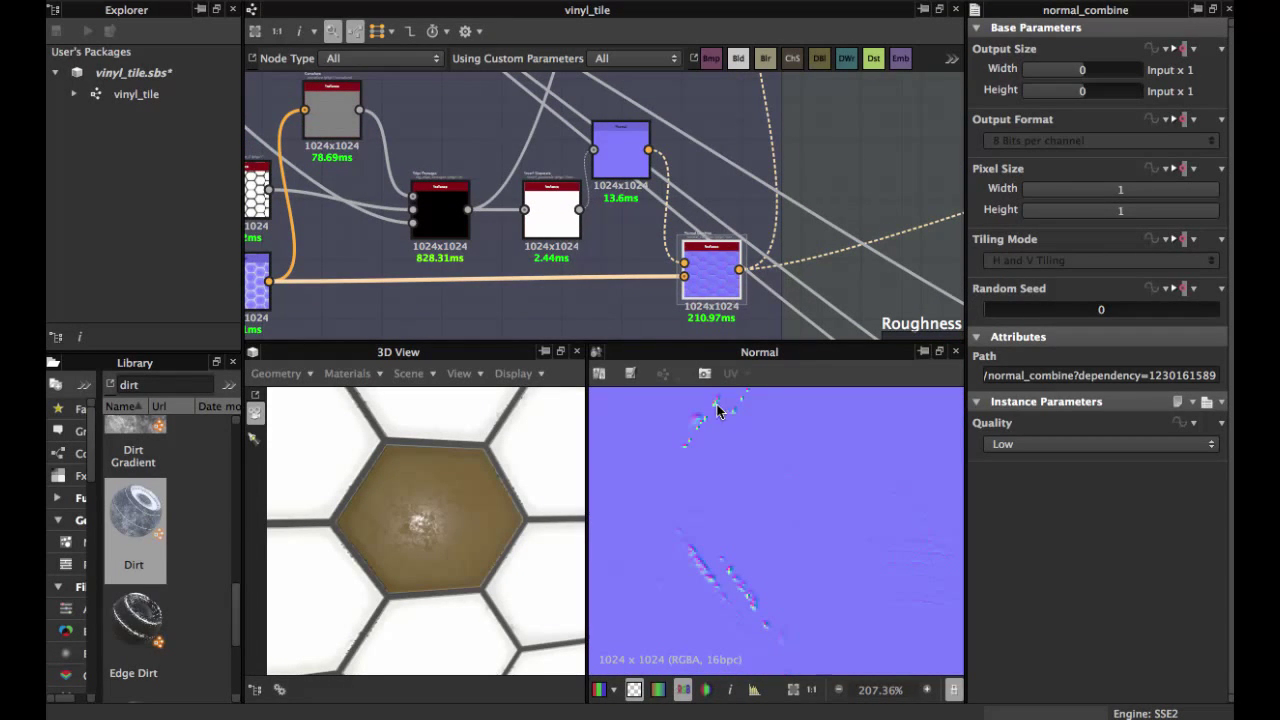
pyautogui.click(687, 281)
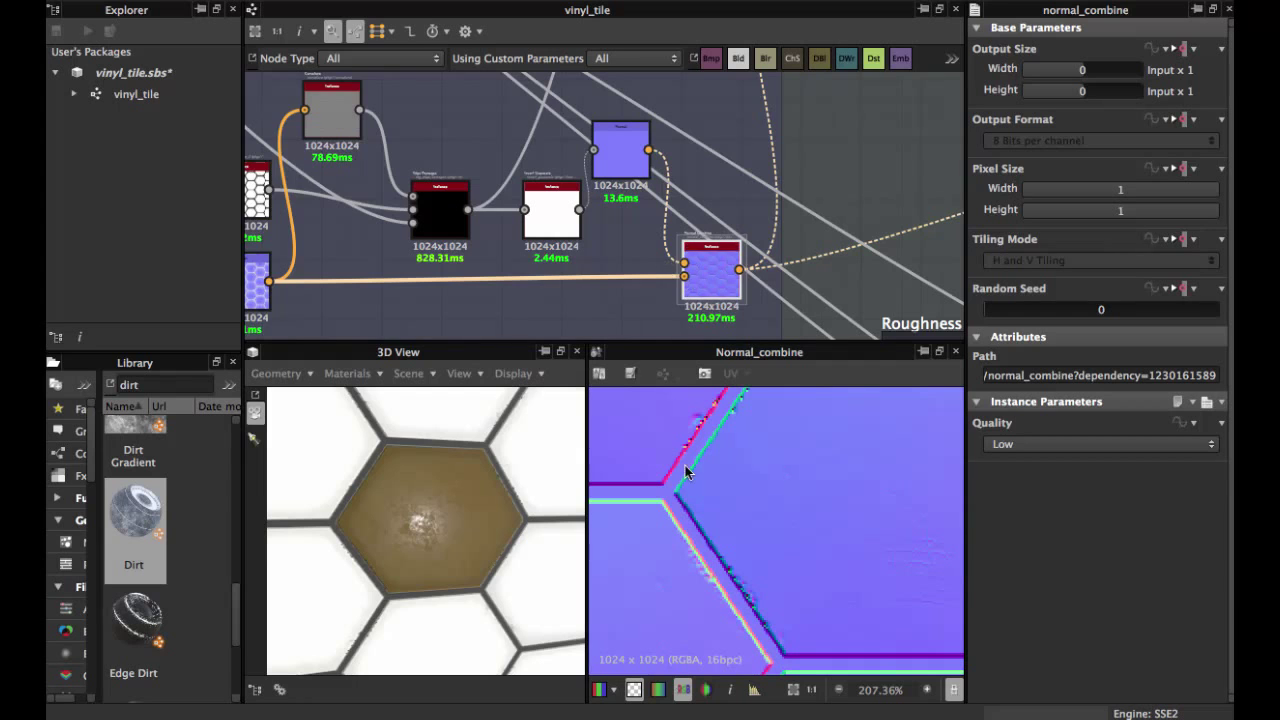
# - Preview the hexagon tile Normal node with the transparency checkerboard turned off, and compare it with the Normal Combine result
pyautogui.moveTo(550, 224); pyautogui.dragTo(721, 190, button='middle')
pyautogui.doubleClick(409, 253)
pyautogui.moveTo(612, 233); pyautogui.dragTo(574, 237, button='middle')
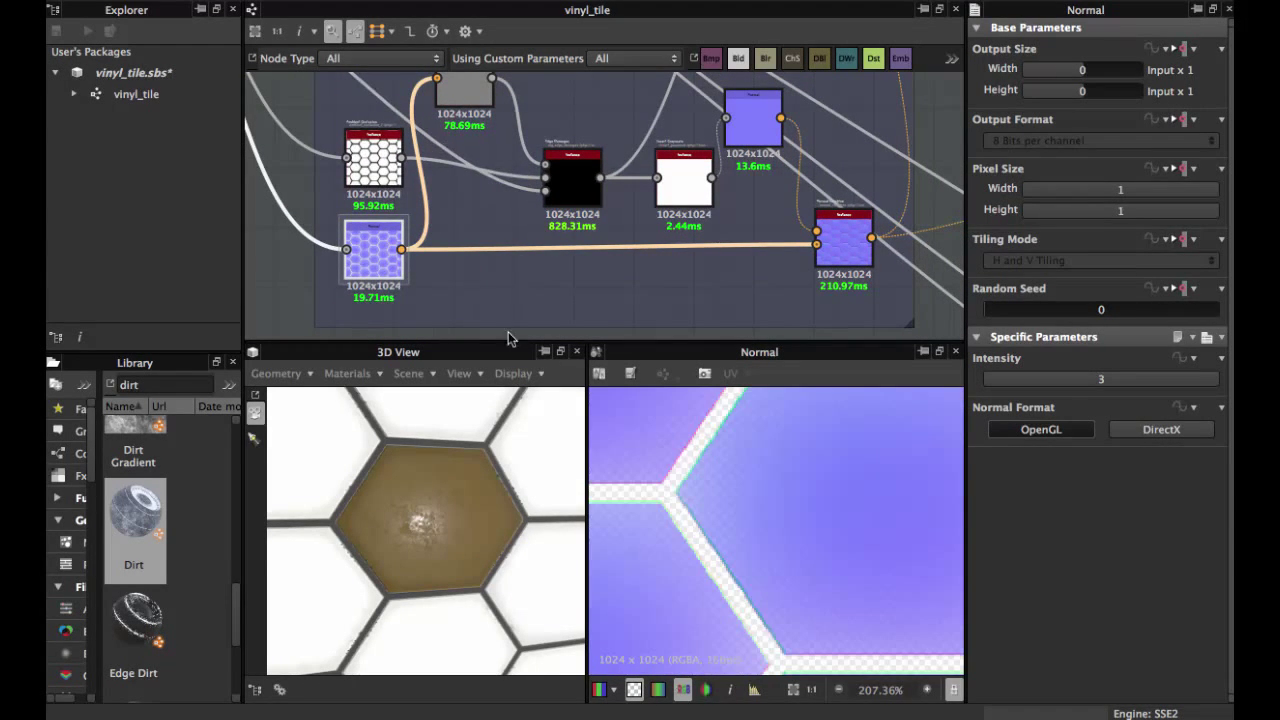
pyautogui.click(633, 689)
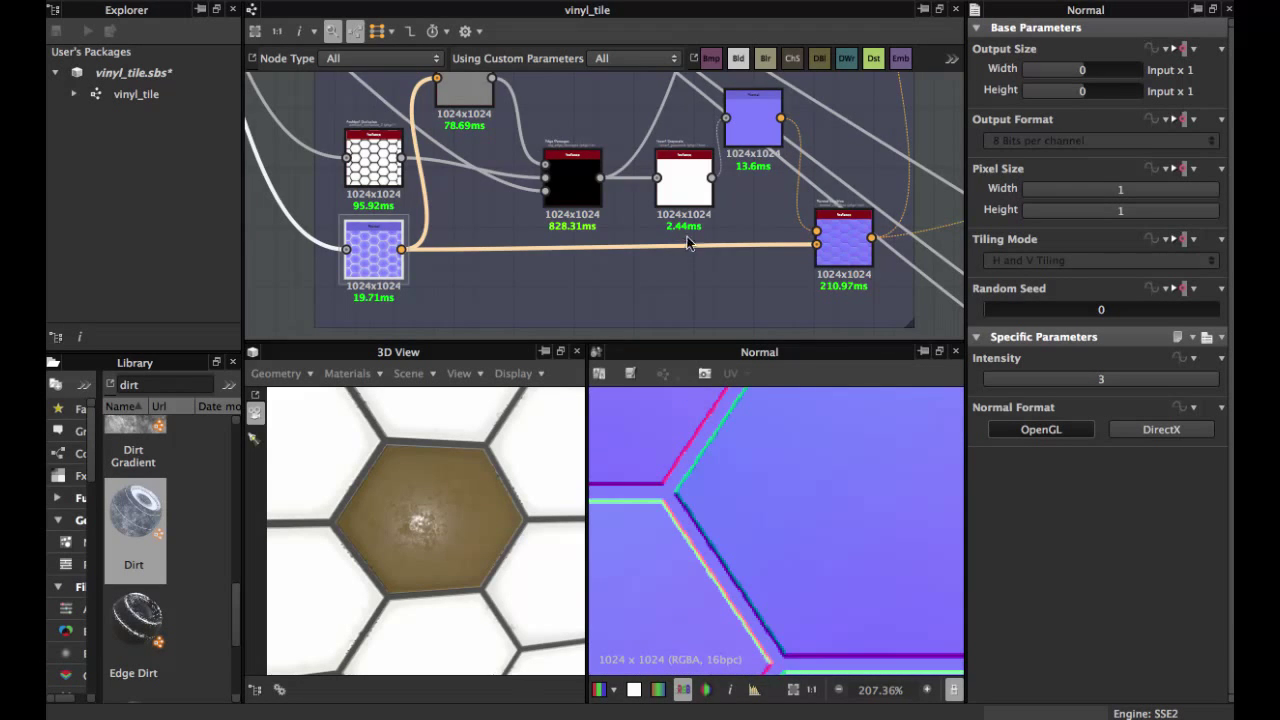
pyautogui.moveTo(687, 243); pyautogui.dragTo(520, 278, button='middle')
pyautogui.click(670, 282)
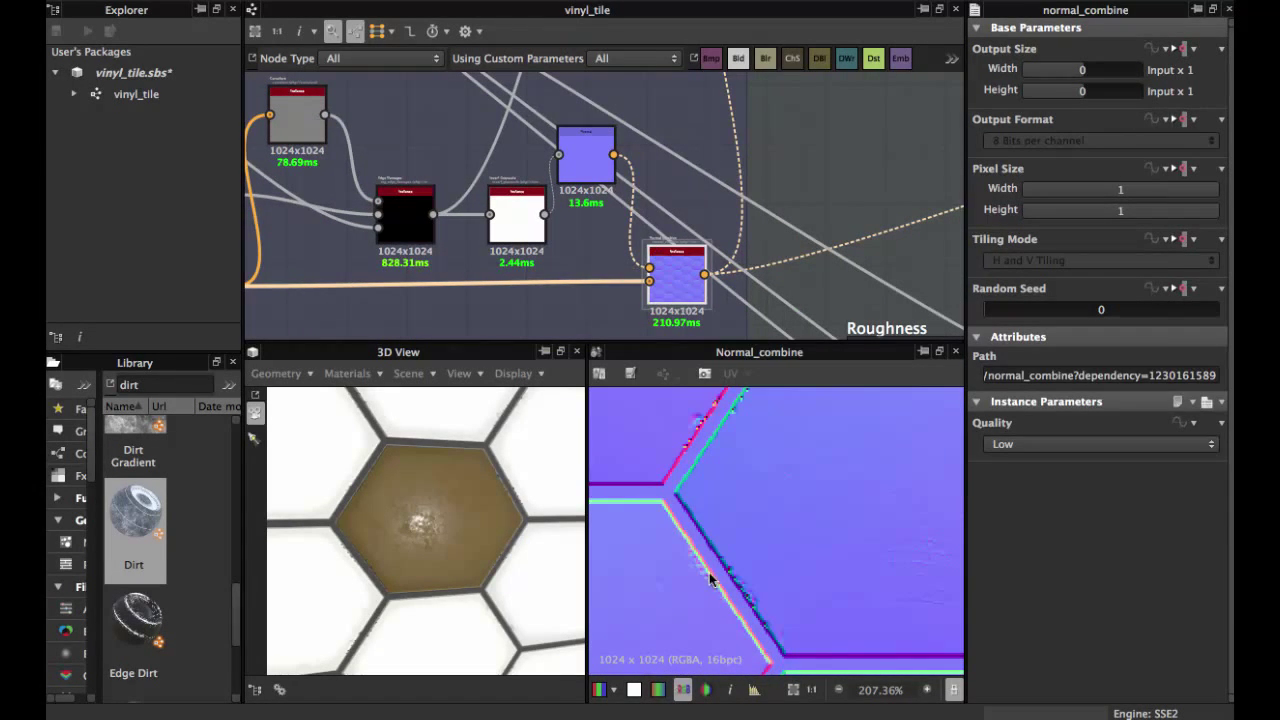
# - Follow the Normal Combine output to the graph's Normal output node and examine its normal map at several zoom levels
pyautogui.moveTo(748, 455); pyautogui.dragTo(718, 498, button='middle')
pyautogui.scroll(-3, 726, 212)
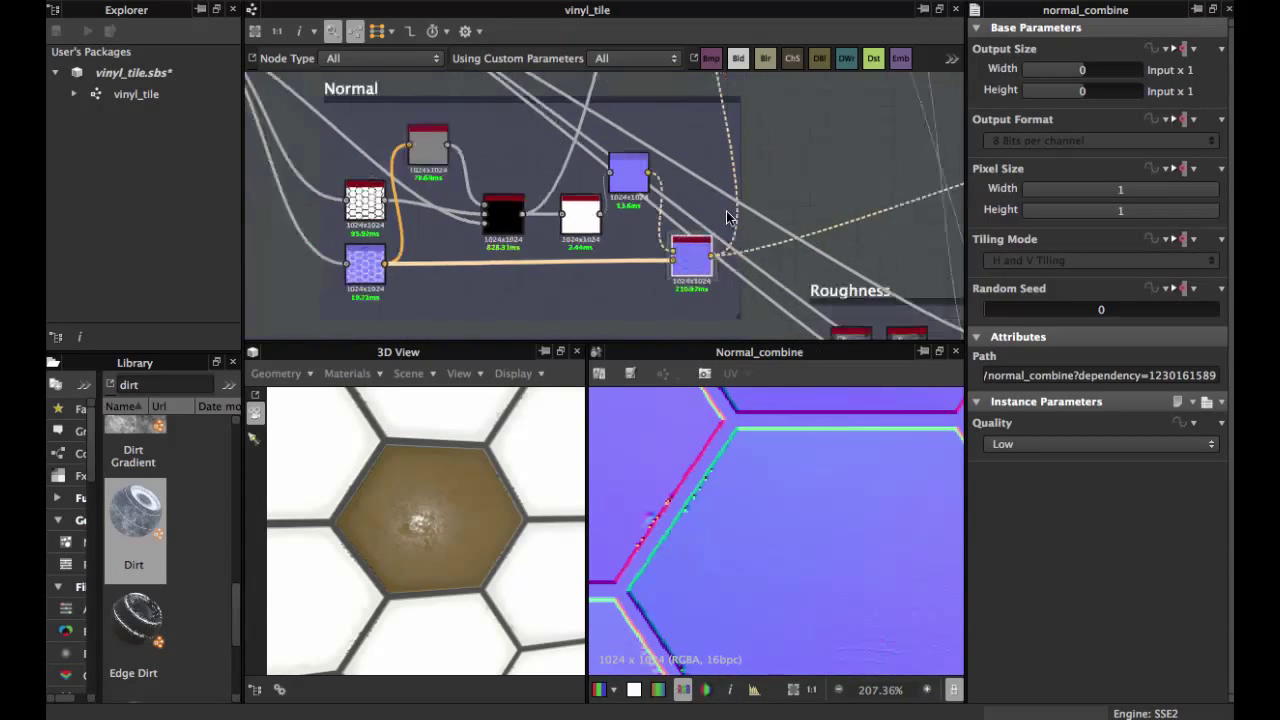
pyautogui.moveTo(726, 212); pyautogui.dragTo(687, 226, button='middle')
pyautogui.click(755, 213)
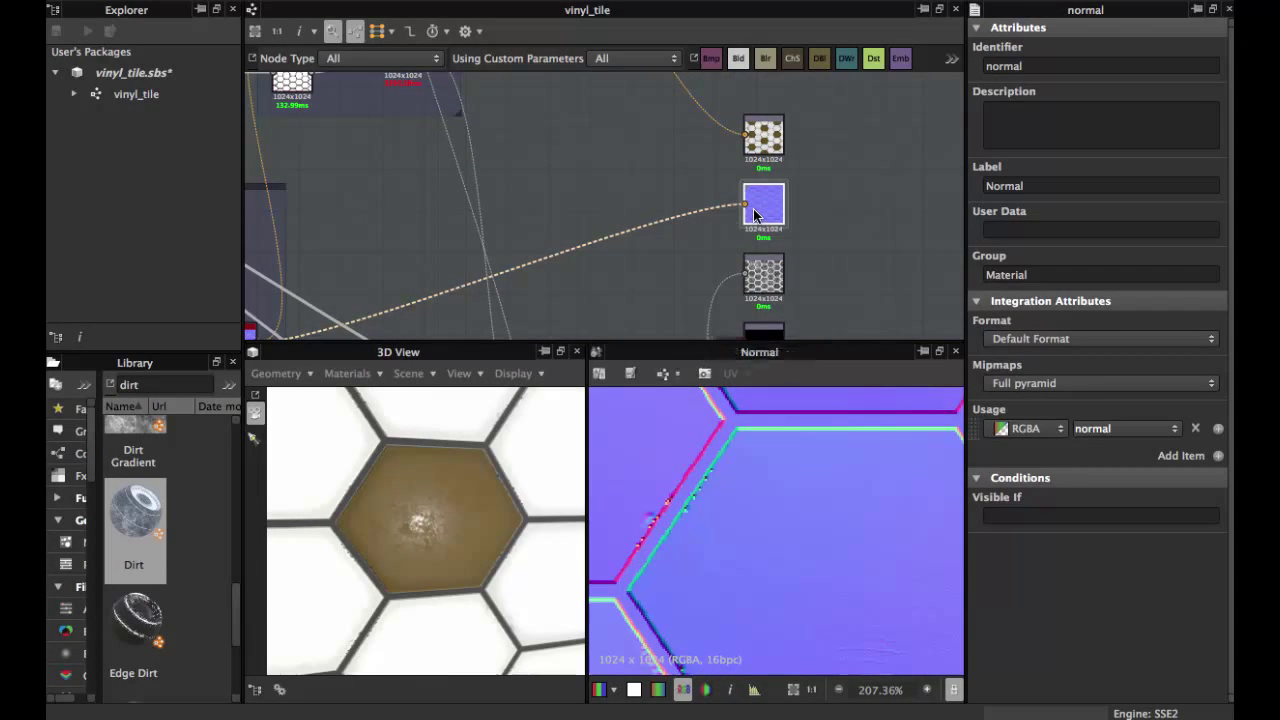
pyautogui.scroll(-2, 645, 215)
pyautogui.scroll(-5, 791, 508)
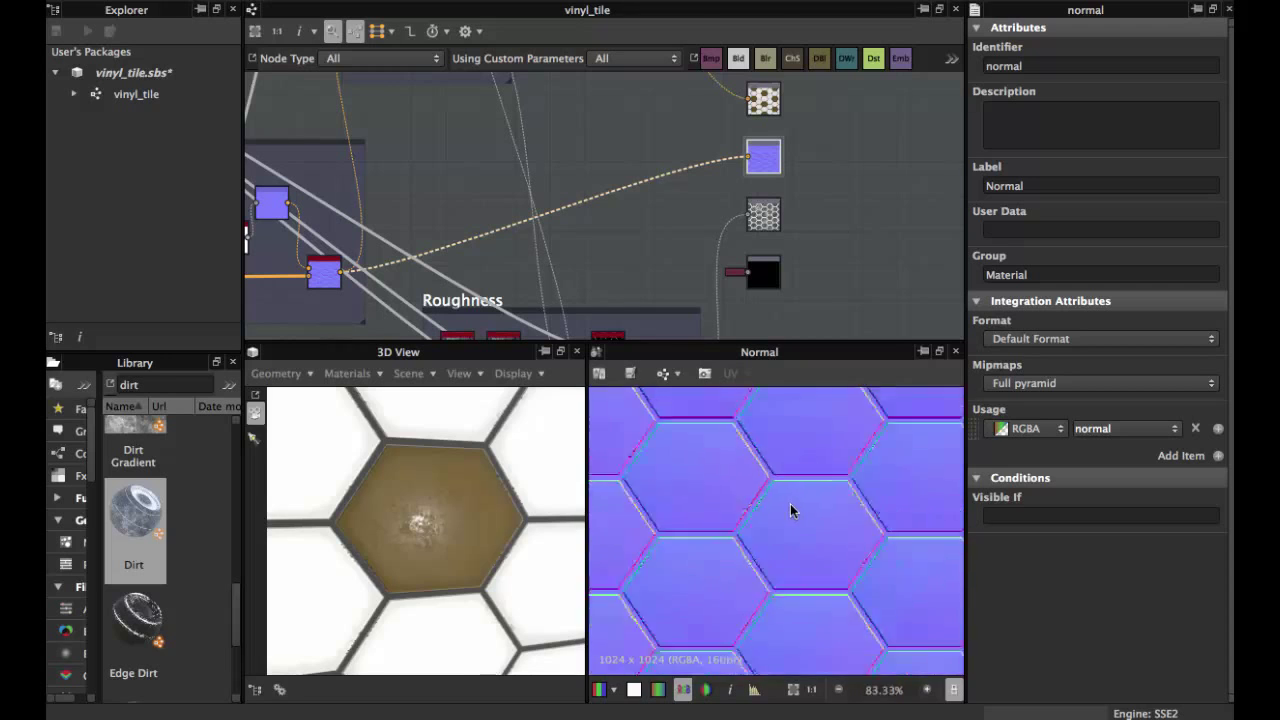
pyautogui.scroll(-2, 789, 505)
# - Preview the Multiply Blend in the Roughness group and examine its parameters and inputs
pyautogui.moveTo(594, 302); pyautogui.dragTo(690, 212, button='middle')
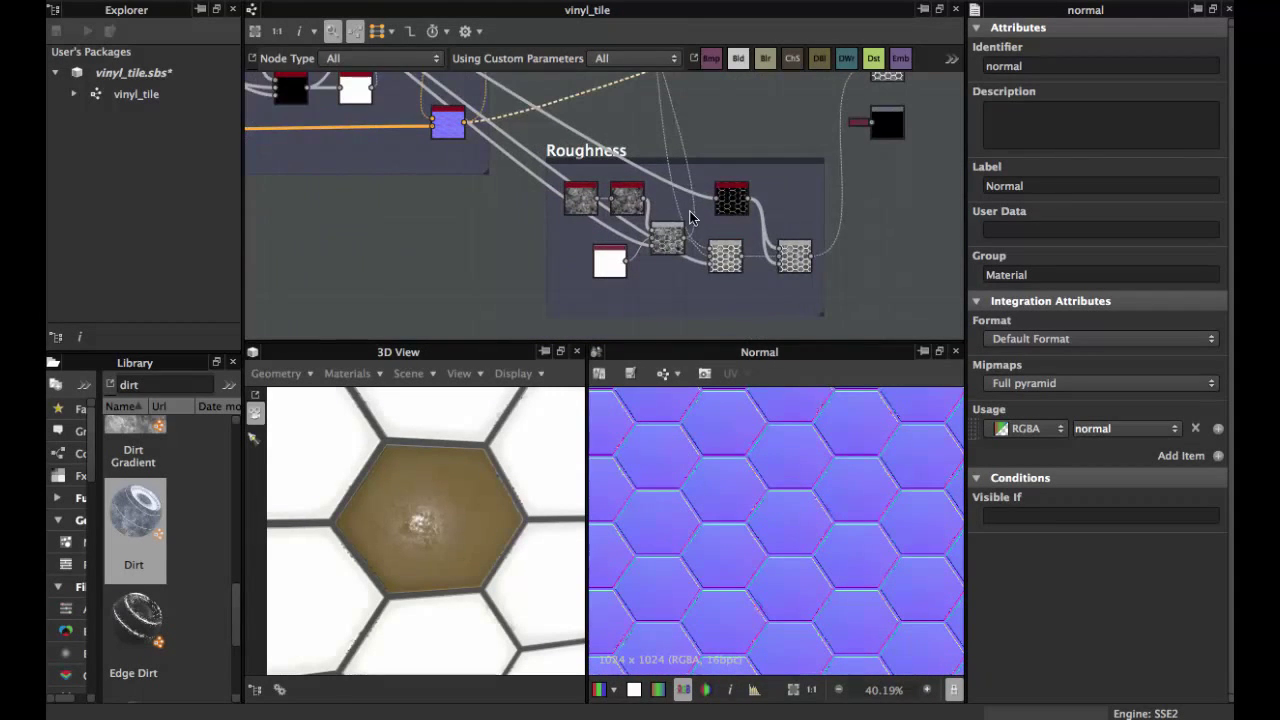
pyautogui.scroll(3, 670, 213)
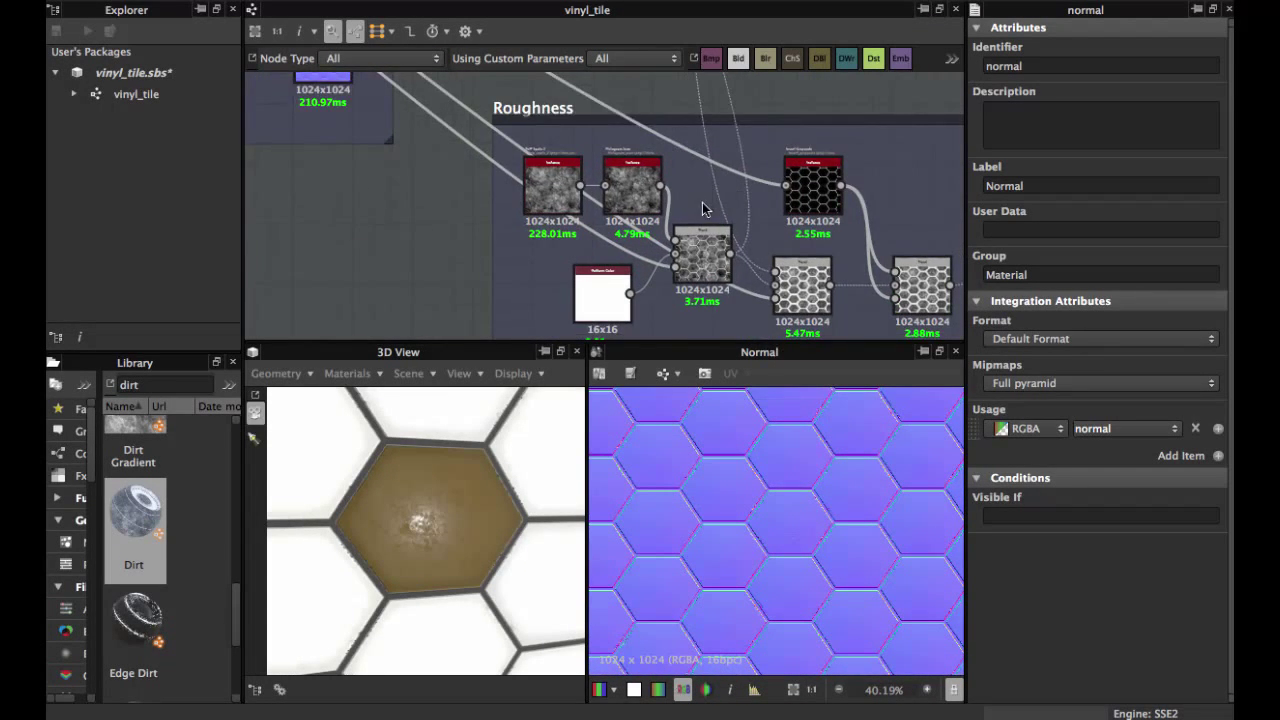
pyautogui.scroll(3, 685, 208)
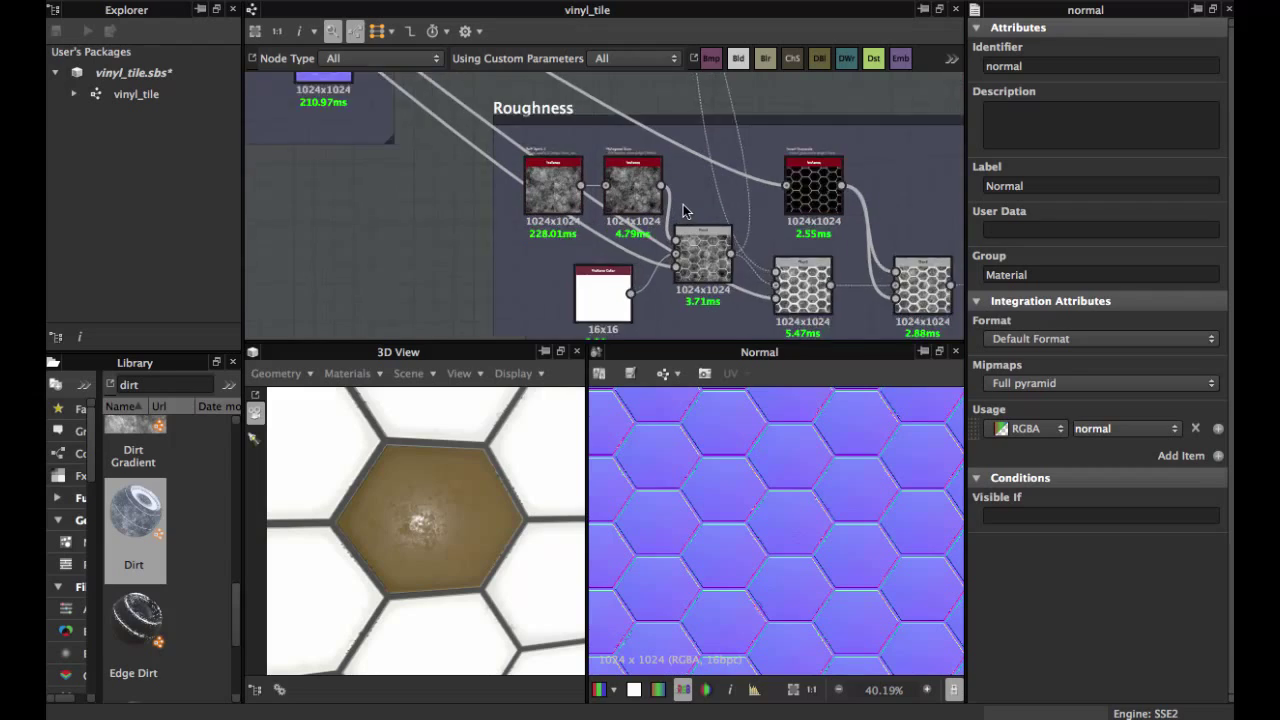
pyautogui.doubleClick(690, 261)
pyautogui.scroll(1, 690, 261)
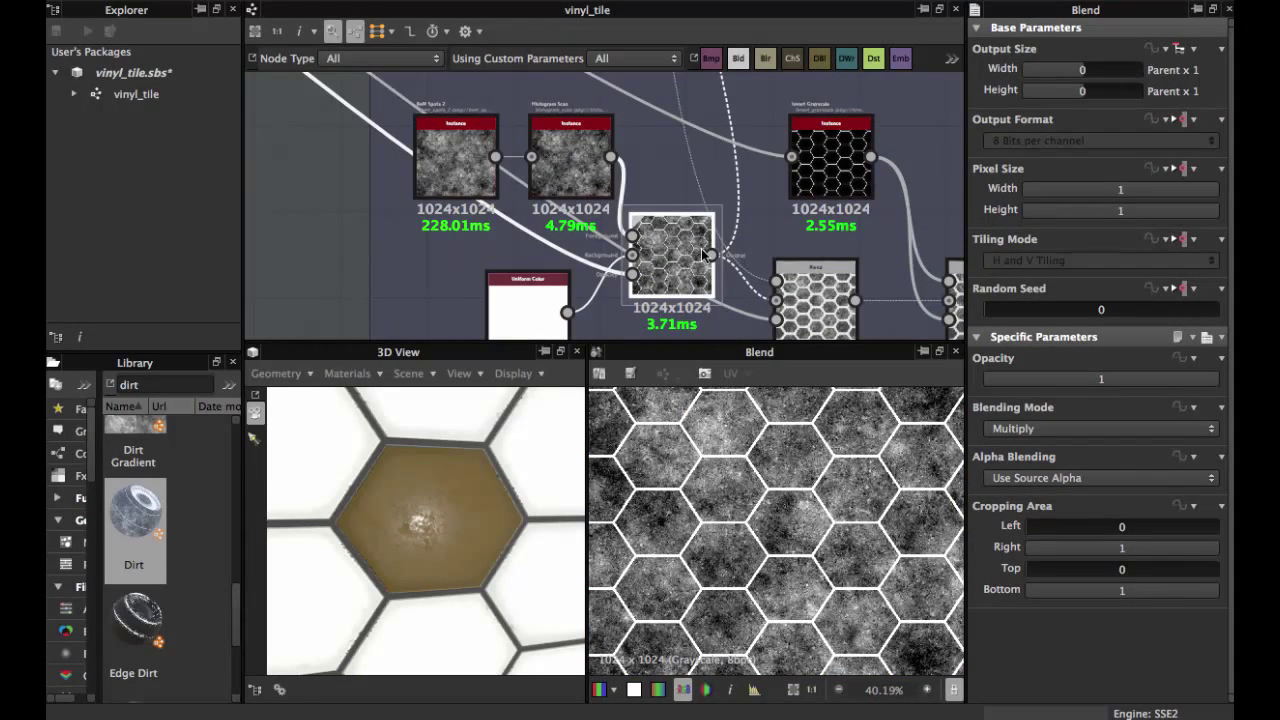
pyautogui.scroll(-1, 701, 248)
pyautogui.moveTo(688, 249); pyautogui.dragTo(636, 231, button='middle')
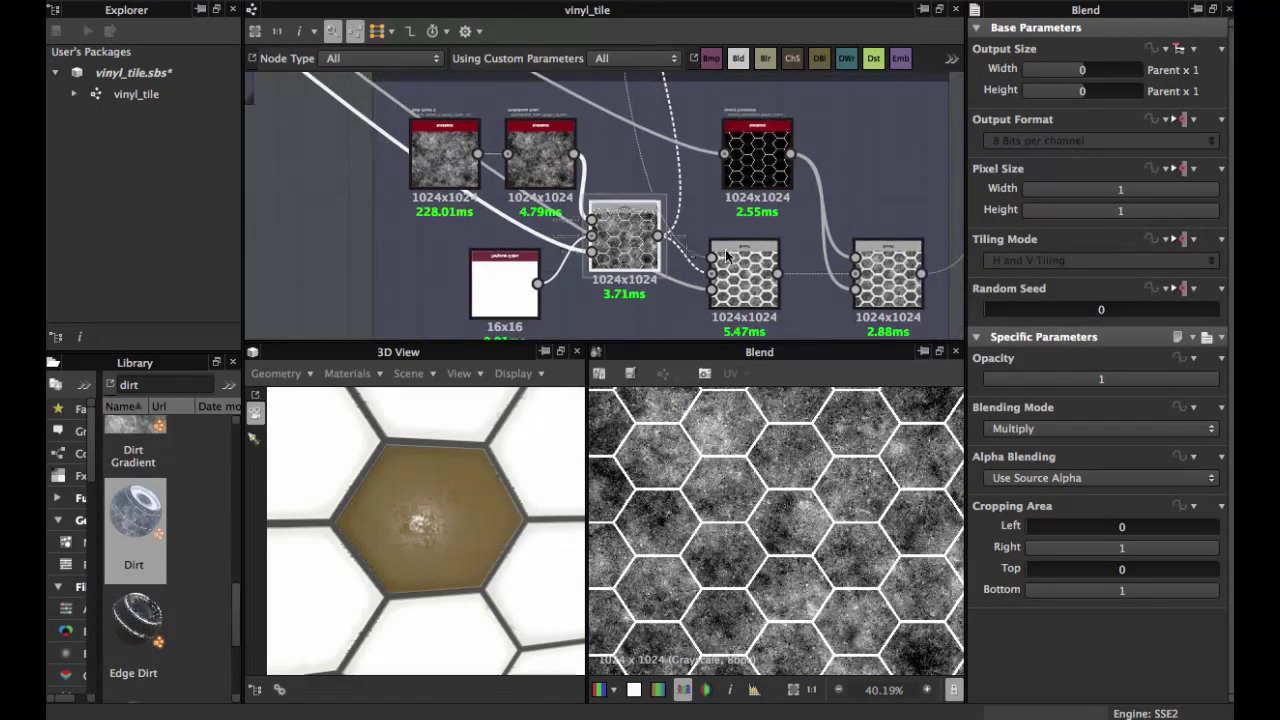
# - Preview the Max (Lighten) Blend in the Roughness group, trace its Foreground input back to the Dirt node, and examine that node's parameters
pyautogui.click(763, 258)
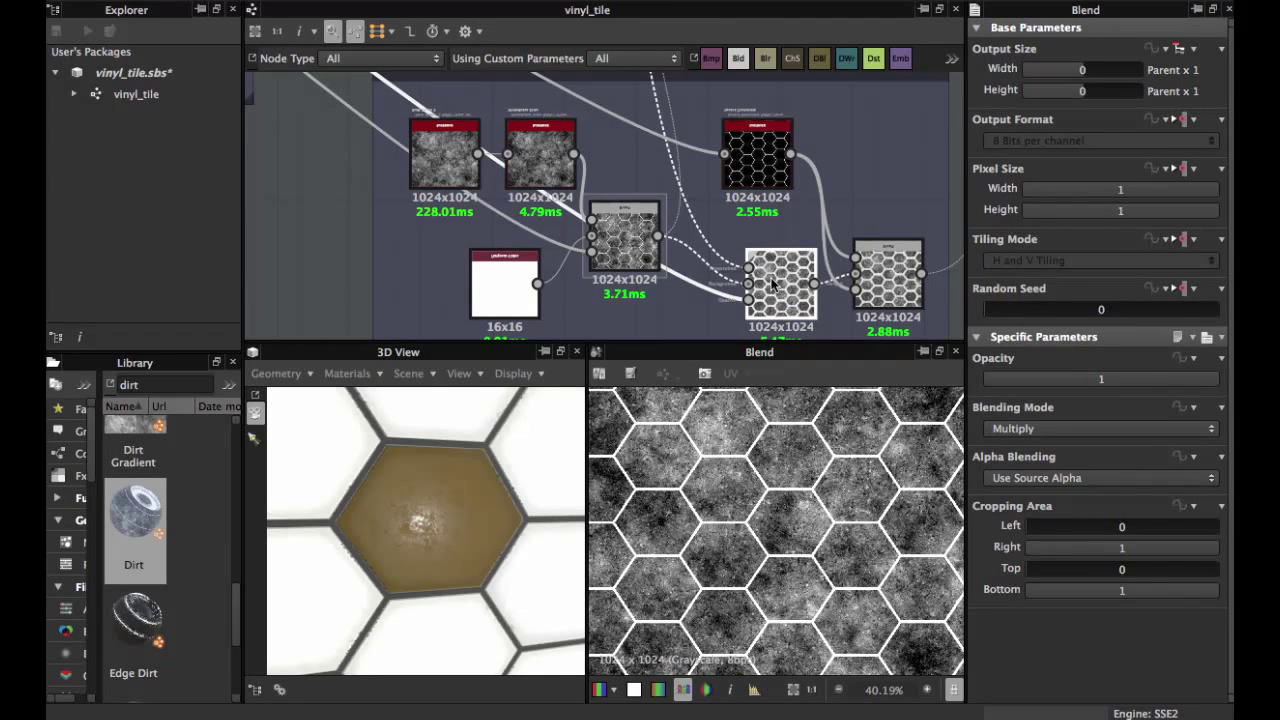
pyautogui.click(773, 285)
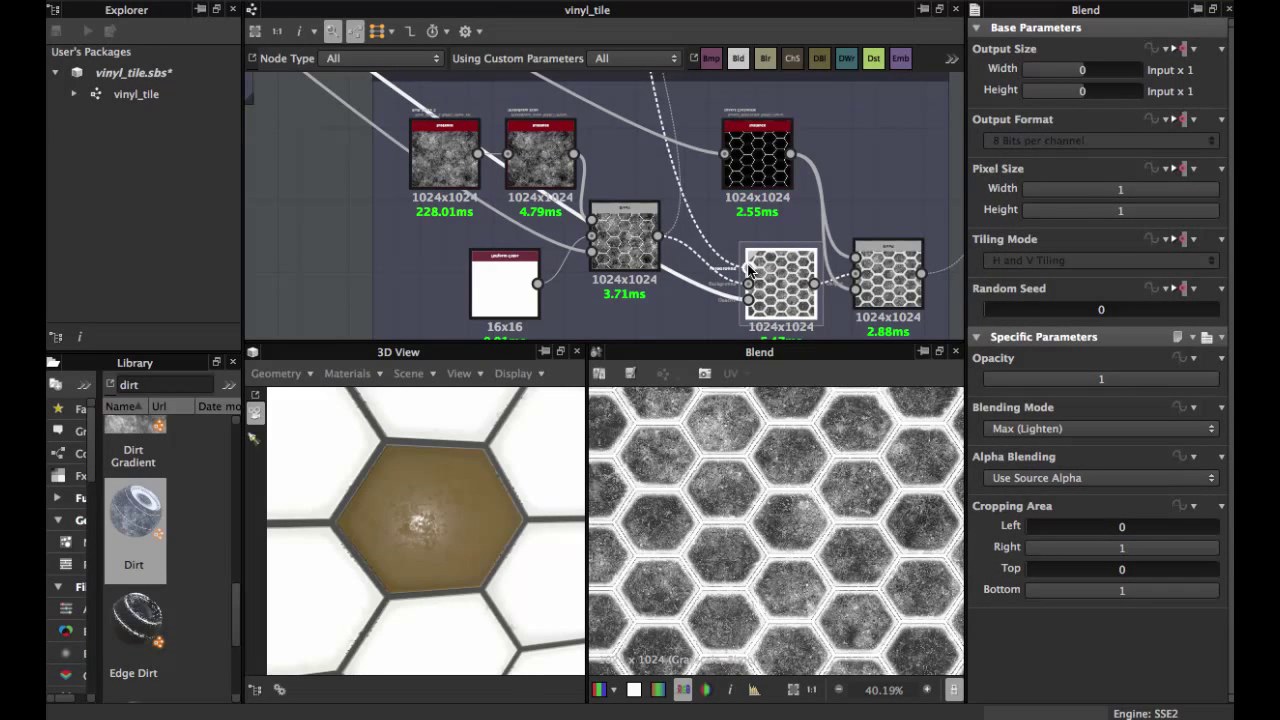
pyautogui.doubleClick(749, 268)
pyautogui.moveTo(683, 188); pyautogui.dragTo(737, 338, button='middle')
pyautogui.moveTo(697, 246); pyautogui.dragTo(710, 352, button='middle')
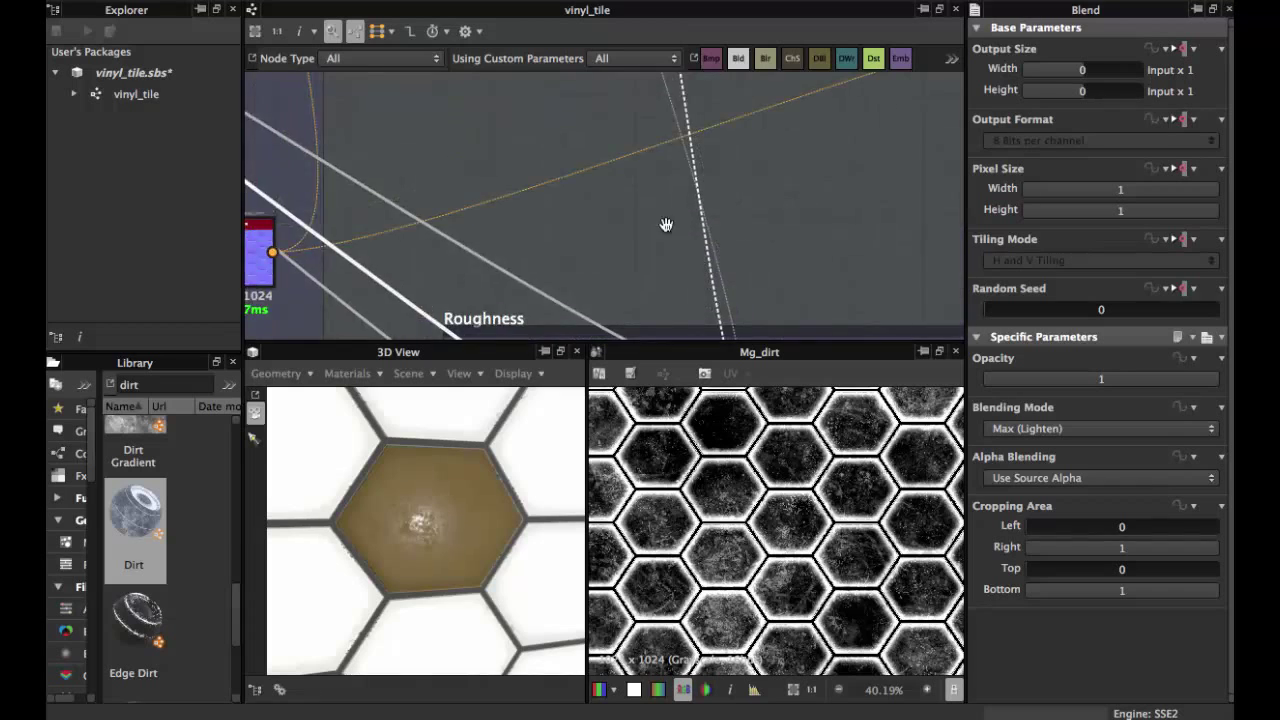
pyautogui.moveTo(666, 225); pyautogui.dragTo(676, 343, button='middle')
pyautogui.moveTo(651, 232); pyautogui.dragTo(676, 345, button='middle')
pyautogui.moveTo(658, 243); pyautogui.dragTo(704, 355, button='middle')
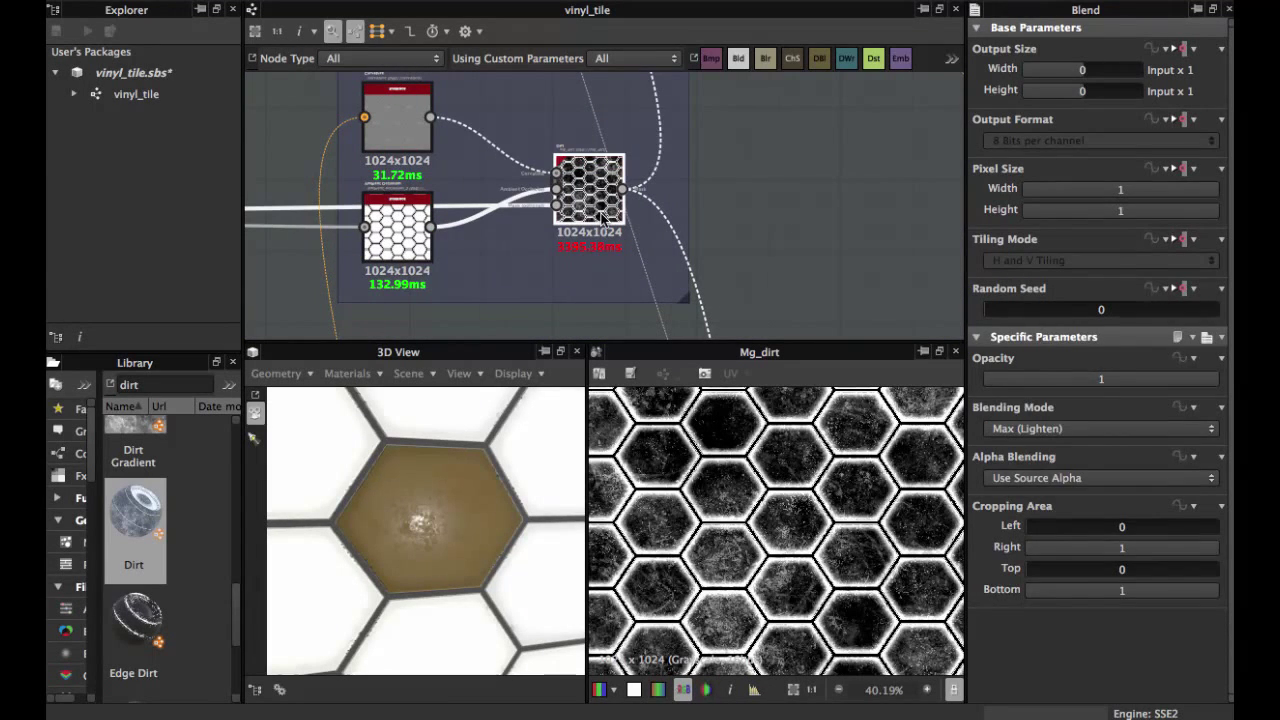
pyautogui.click(601, 215)
pyautogui.scroll(1, 601, 216)
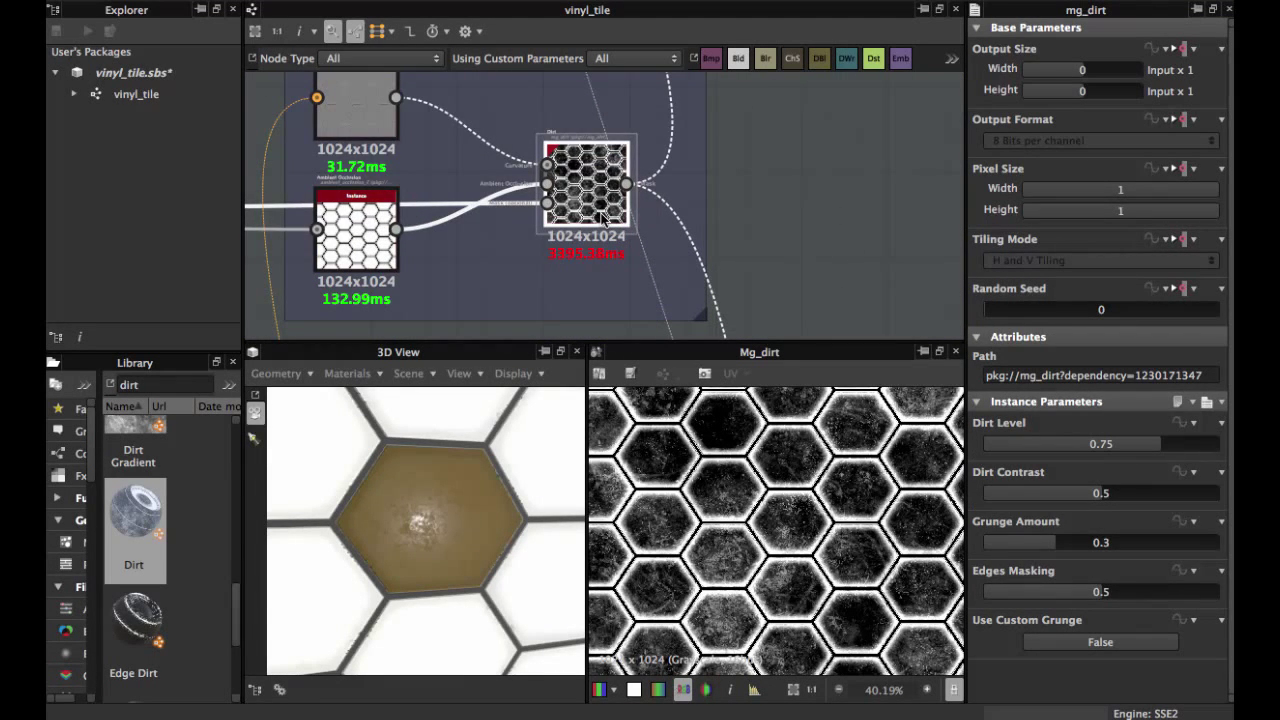
# - Follow the Dirt node's output back down to the Roughness group and bring up the Max (Lighten) Blend up close
pyautogui.scroll(-2, 603, 217)
pyautogui.moveTo(603, 217)
pyautogui.mouseDown(button='middle')
pyautogui.moveTo(655, 298)
pyautogui.moveTo(671, 170)
pyautogui.mouseUp(button='middle')
pyautogui.moveTo(682, 312); pyautogui.dragTo(651, 170, button='middle')
pyautogui.moveTo(690, 275); pyautogui.dragTo(654, 89, button='middle')
pyautogui.moveTo(668, 325); pyautogui.dragTo(658, 105, button='middle')
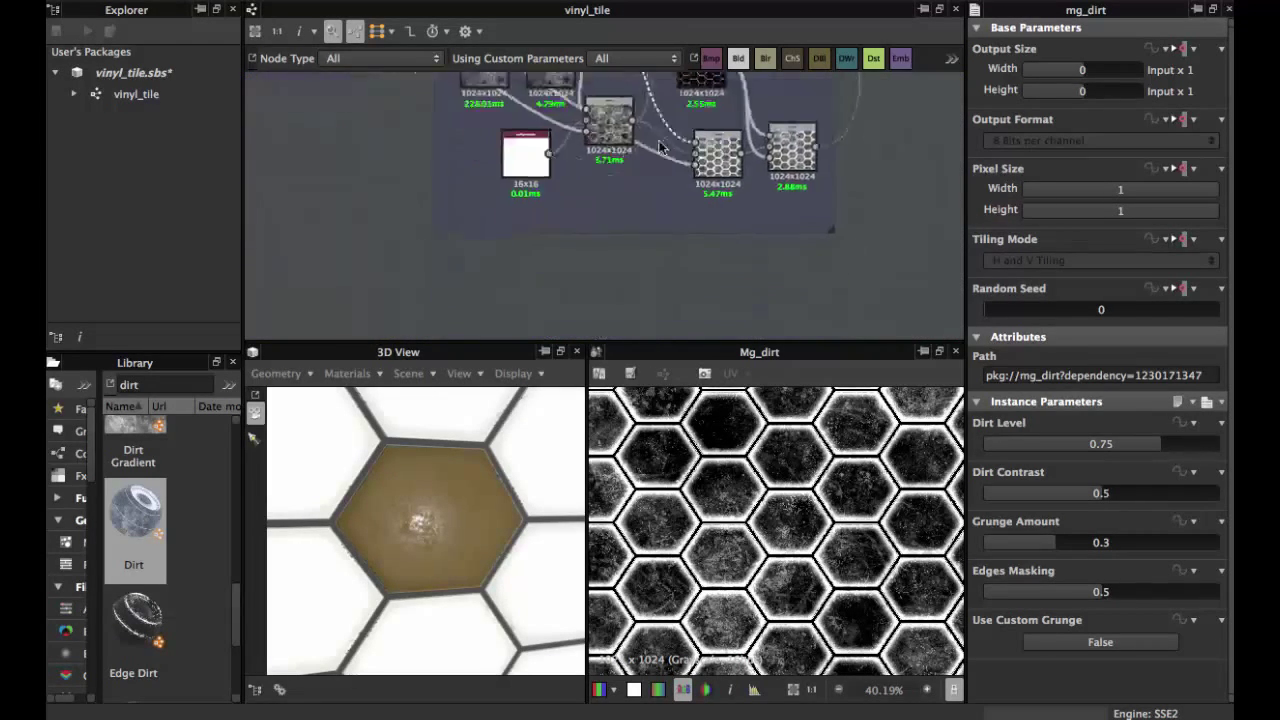
pyautogui.scroll(2, 659, 147)
pyautogui.moveTo(657, 163); pyautogui.dragTo(660, 245, button='middle')
pyautogui.click(703, 249)
pyautogui.scroll(2, 701, 249)
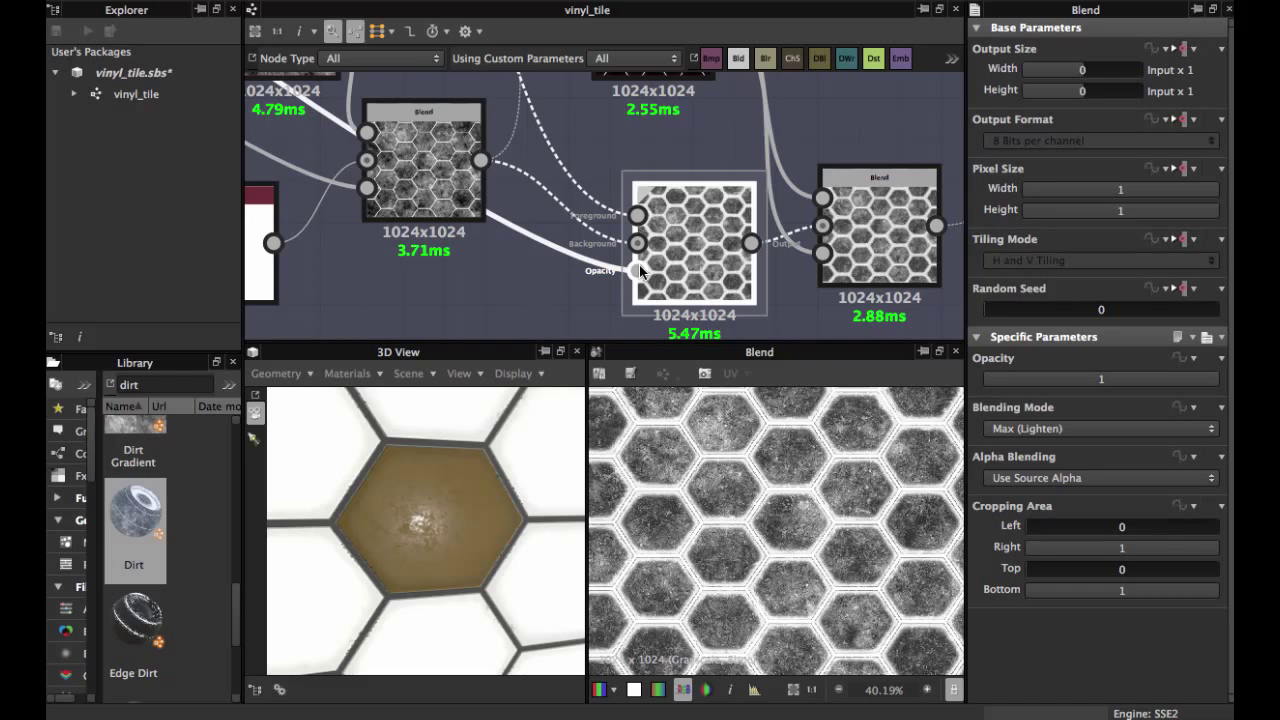
# - Preview the source on the Max (Lighten) Blend's Opacity input and trace its link back to the Levels node
pyautogui.doubleClick(640, 271)
pyautogui.scroll(-3, 640, 271)
pyautogui.moveTo(327, 125); pyautogui.dragTo(806, 337, button='middle')
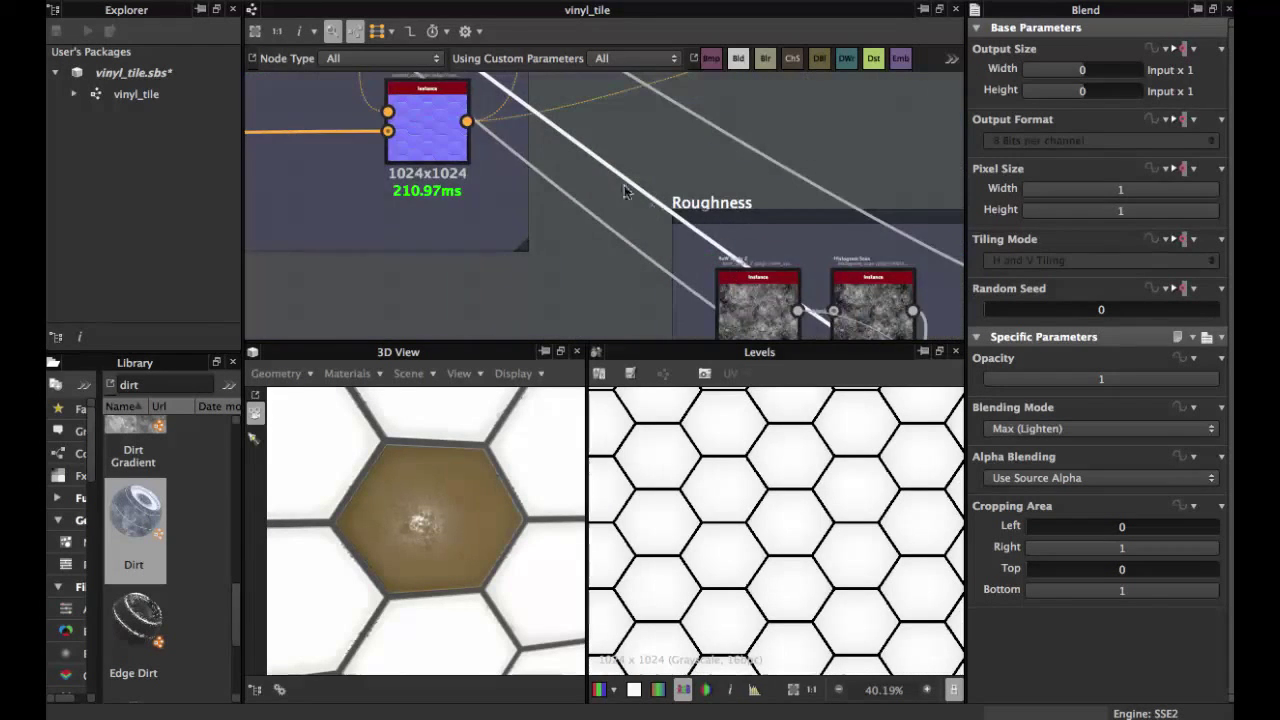
pyautogui.moveTo(630, 191); pyautogui.dragTo(796, 297, button='middle')
pyautogui.moveTo(583, 82); pyautogui.dragTo(740, 247, button='middle')
pyautogui.click(758, 191)
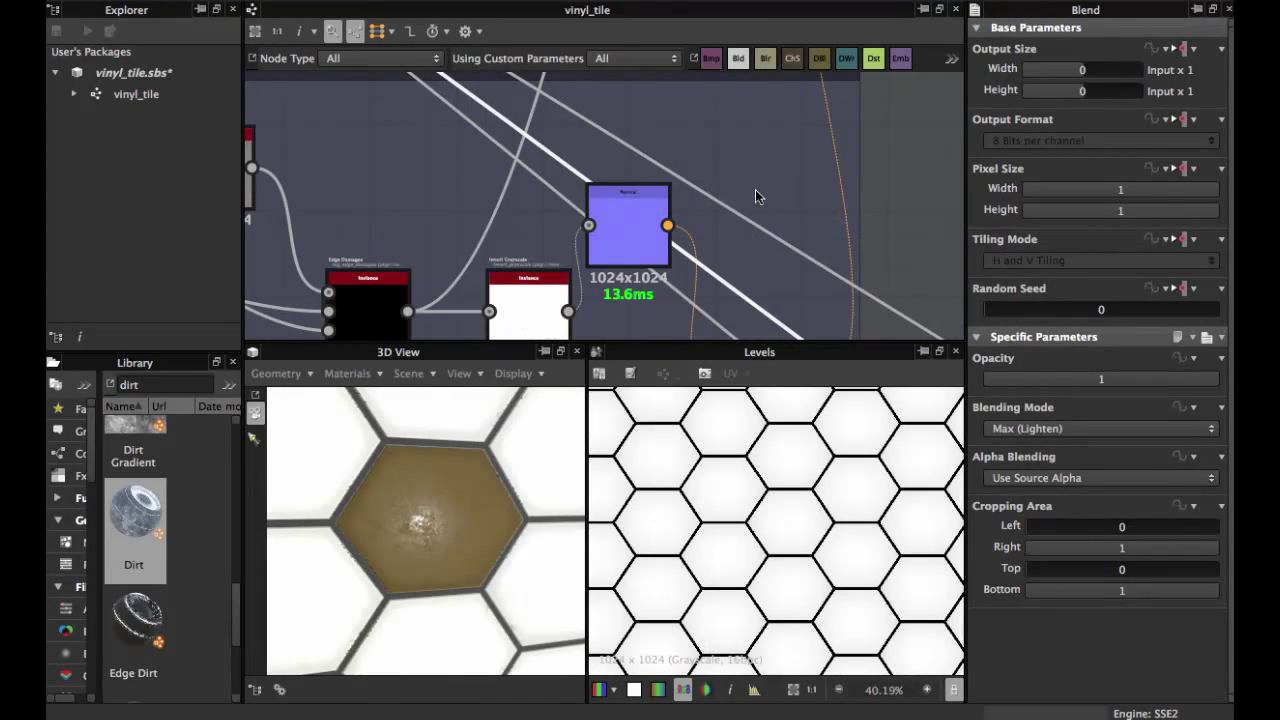
pyautogui.scroll(-3, 728, 192)
pyautogui.moveTo(580, 97); pyautogui.dragTo(726, 201, button='middle')
pyautogui.moveTo(461, 89); pyautogui.dragTo(569, 181, button='middle')
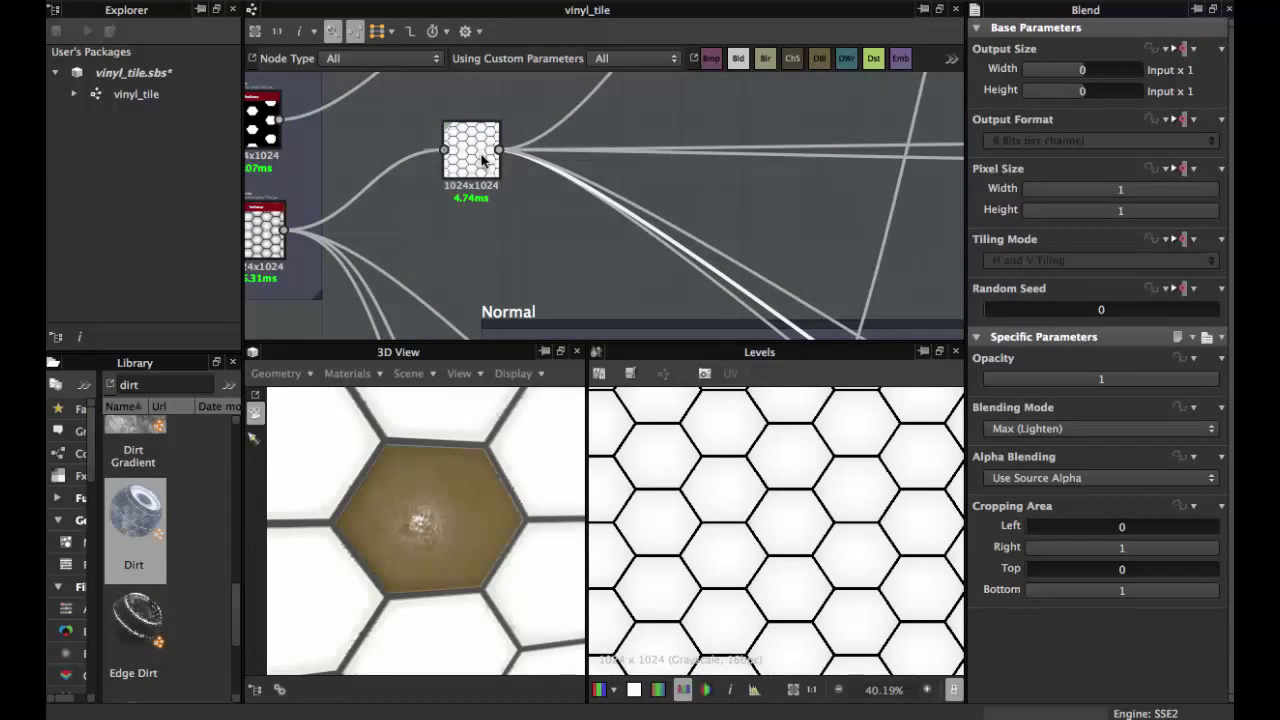
# - Follow the Levels link back to the Roughness group and preview the Max (Lighten) Blend result
pyautogui.moveTo(632, 208); pyautogui.dragTo(548, 132, button='middle')
pyautogui.moveTo(718, 247); pyautogui.dragTo(520, 110, button='middle')
pyautogui.moveTo(818, 287); pyautogui.dragTo(690, 177, button='middle')
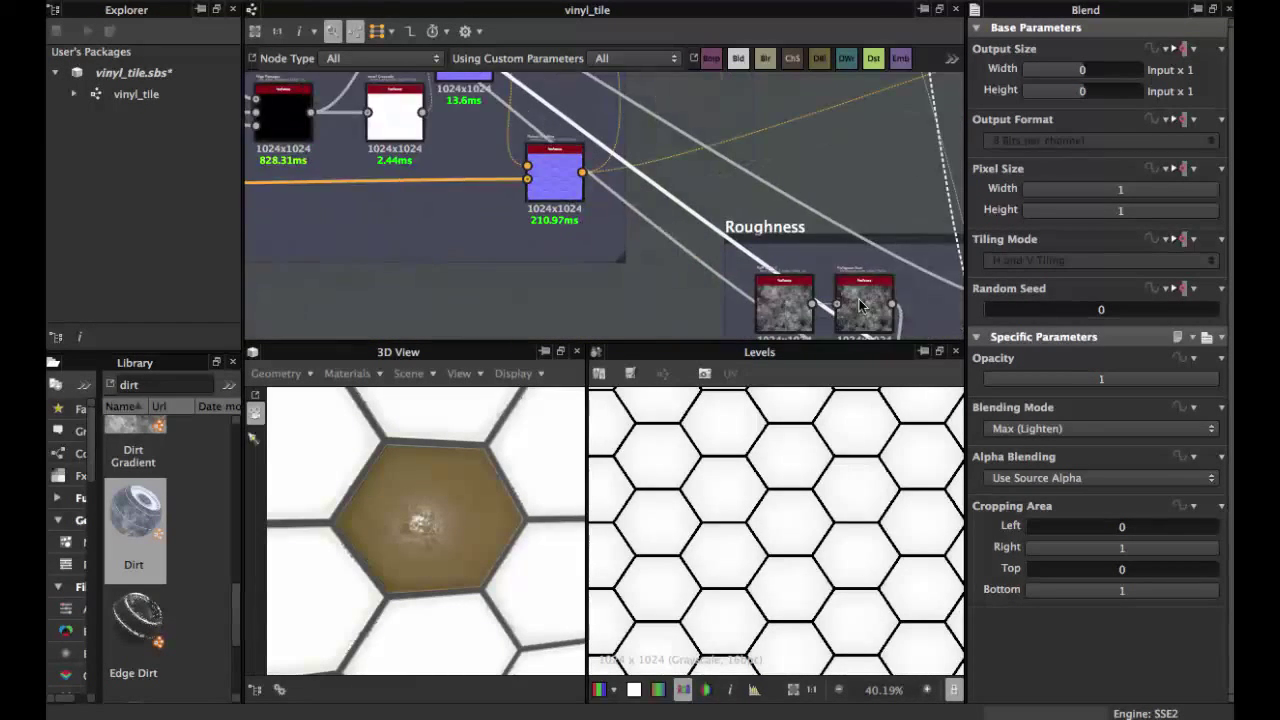
pyautogui.scroll(-6, 860, 305)
pyautogui.hscroll(8, 860, 305)
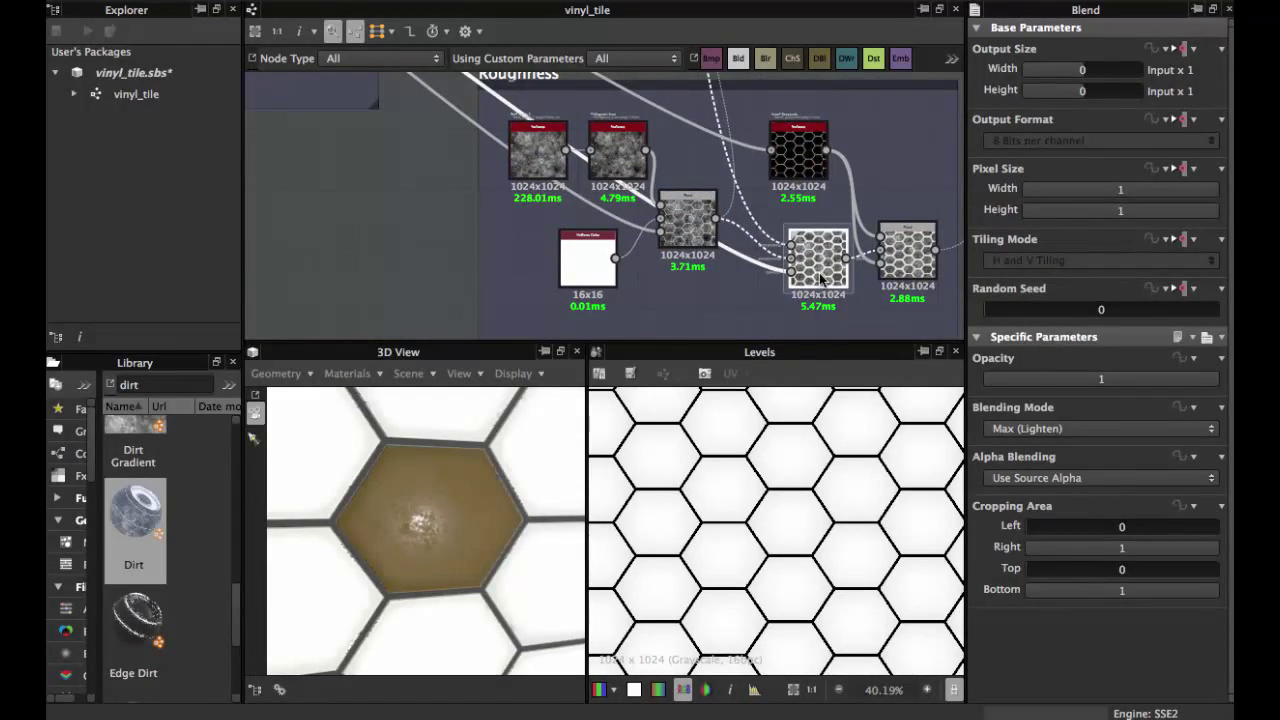
pyautogui.doubleClick(820, 280)
# - Inspect the Max (Lighten) Blend up close and shift the light over the brown tile in the 3D view to compare its reflections
pyautogui.scroll(5, 818, 276)
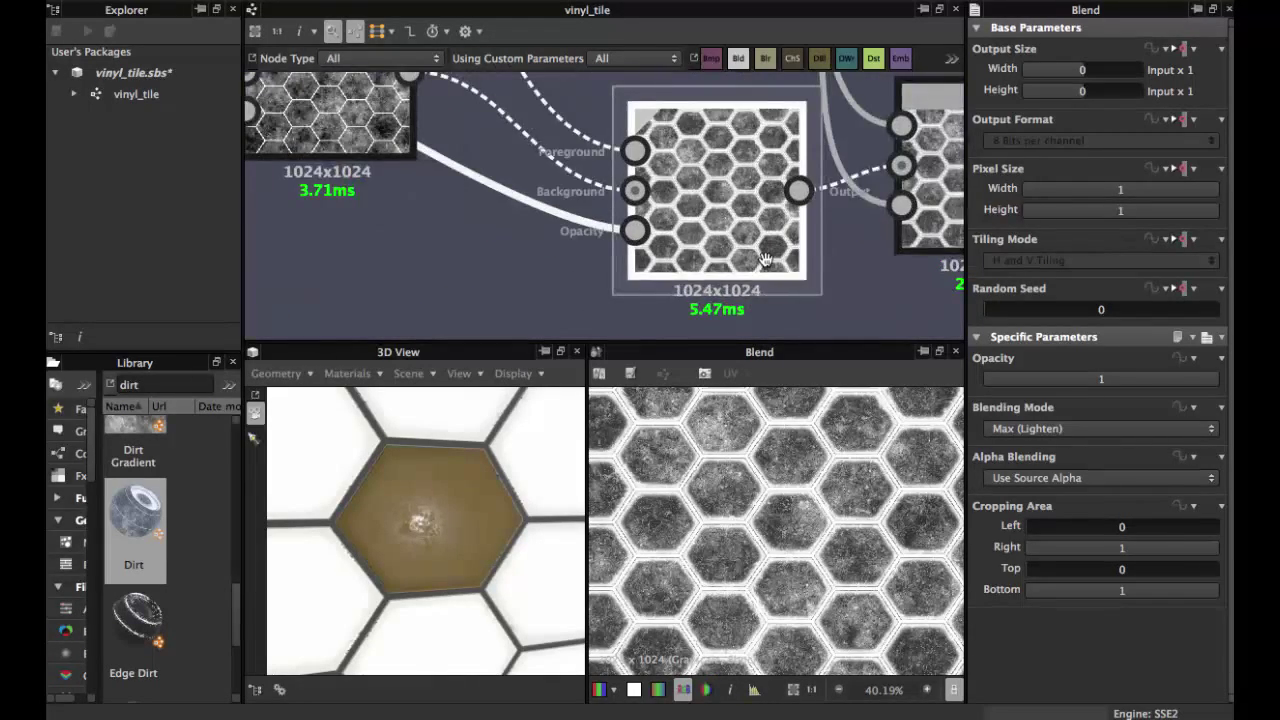
pyautogui.scroll(2, 764, 260)
pyautogui.scroll(2, 822, 483)
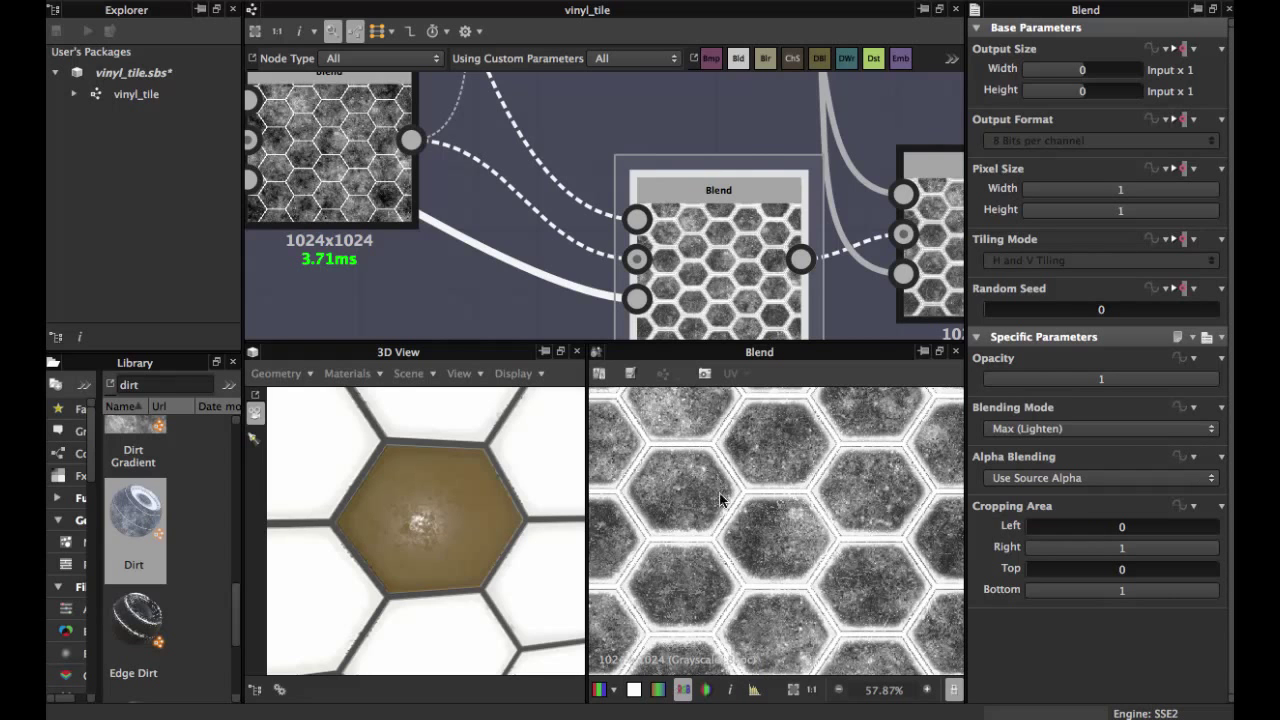
pyautogui.scroll(4, 720, 494)
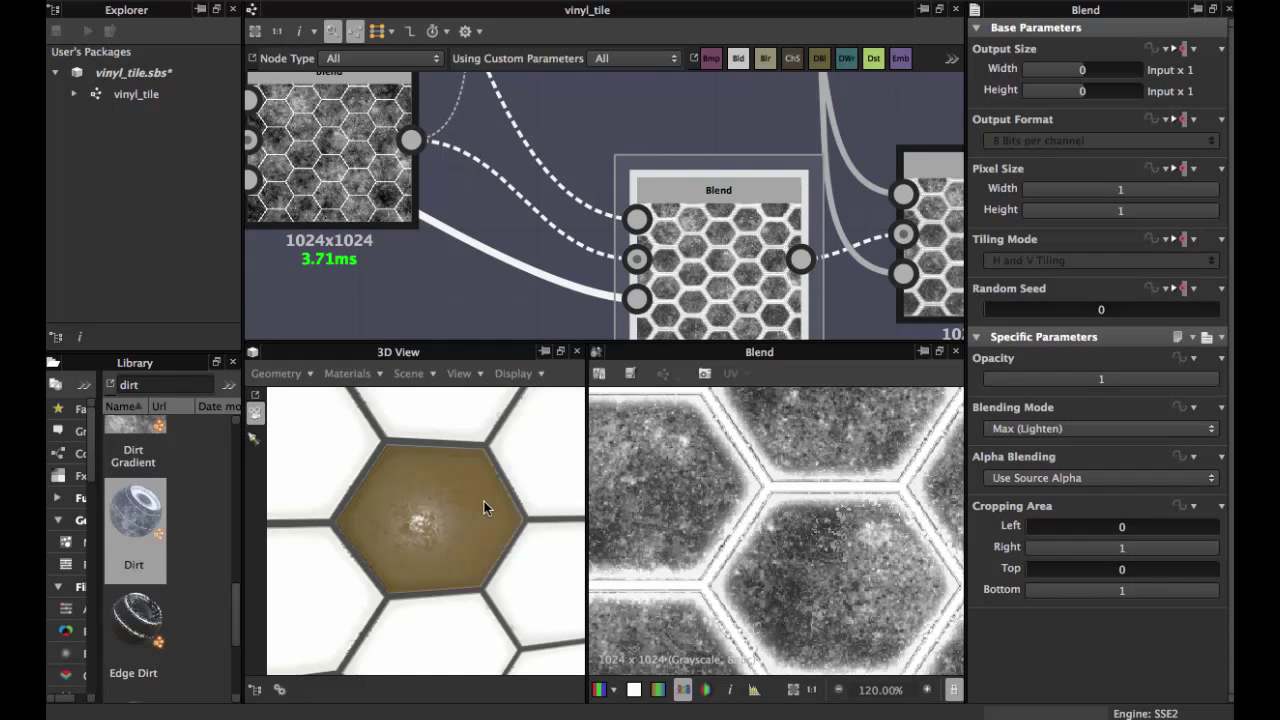
pyautogui.moveTo(492, 489)
pyautogui.keyDown('ctrl'); pyautogui.keyDown('shift'); pyautogui.mouseDown()
pyautogui.moveTo(449, 503)
pyautogui.moveTo(466, 431)
pyautogui.moveTo(427, 485)
pyautogui.moveTo(481, 536)
pyautogui.moveTo(497, 533)
pyautogui.moveTo(460, 499)
pyautogui.moveTo(471, 494)
pyautogui.mouseUp(); pyautogui.keyUp('shift'); pyautogui.keyUp('ctrl')
# - Preview the Multiply Blend once more and locate the Uniform Color node feeding its Background input
pyautogui.scroll(-3, 632, 180)
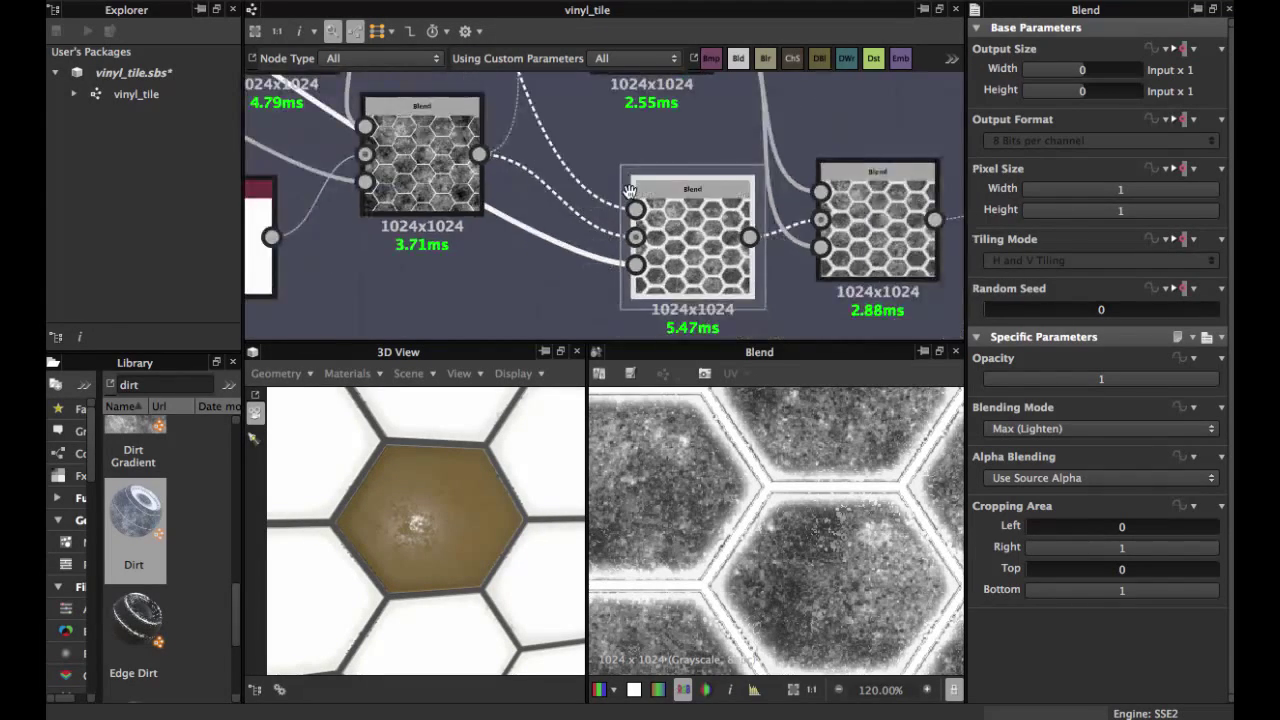
pyautogui.moveTo(433, 172); pyautogui.dragTo(603, 190, button='middle')
pyautogui.scroll(-2, 604, 196)
pyautogui.moveTo(577, 100); pyautogui.dragTo(485, 104, button='middle')
pyautogui.moveTo(686, 234); pyautogui.dragTo(716, 253, button='middle')
pyautogui.click(527, 186)
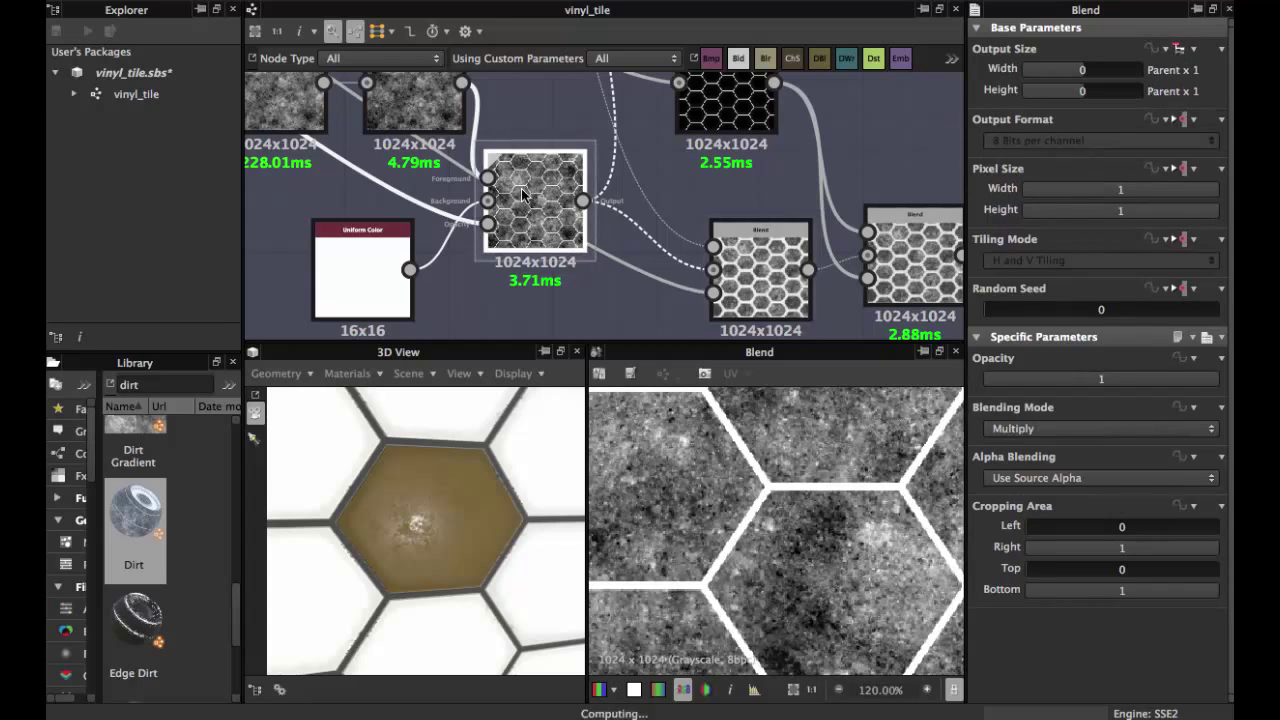
pyautogui.moveTo(521, 188); pyautogui.dragTo(646, 224, button='middle')
pyautogui.scroll(-1, 583, 218)
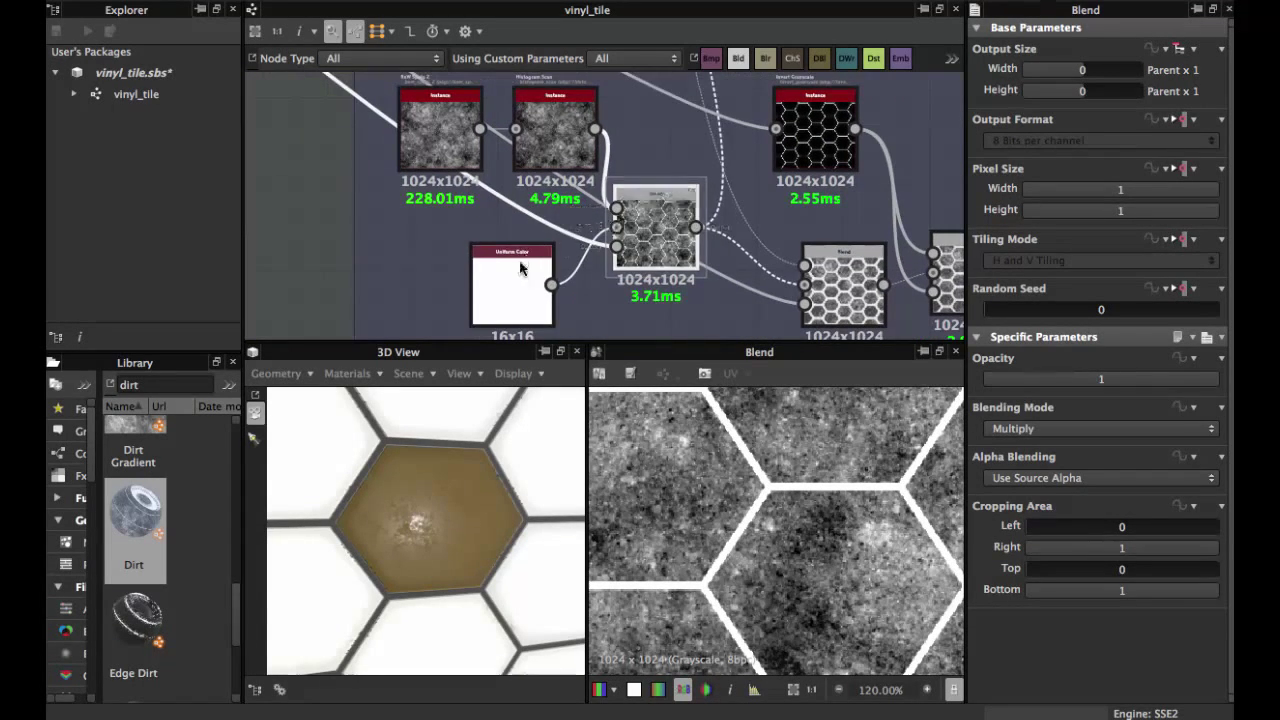
# - Darken the Roughness group's Uniform Color to grayscale 111 and preview its effect on the Multiply Blend and the final Copy Blend
pyautogui.doubleClick(511, 278)
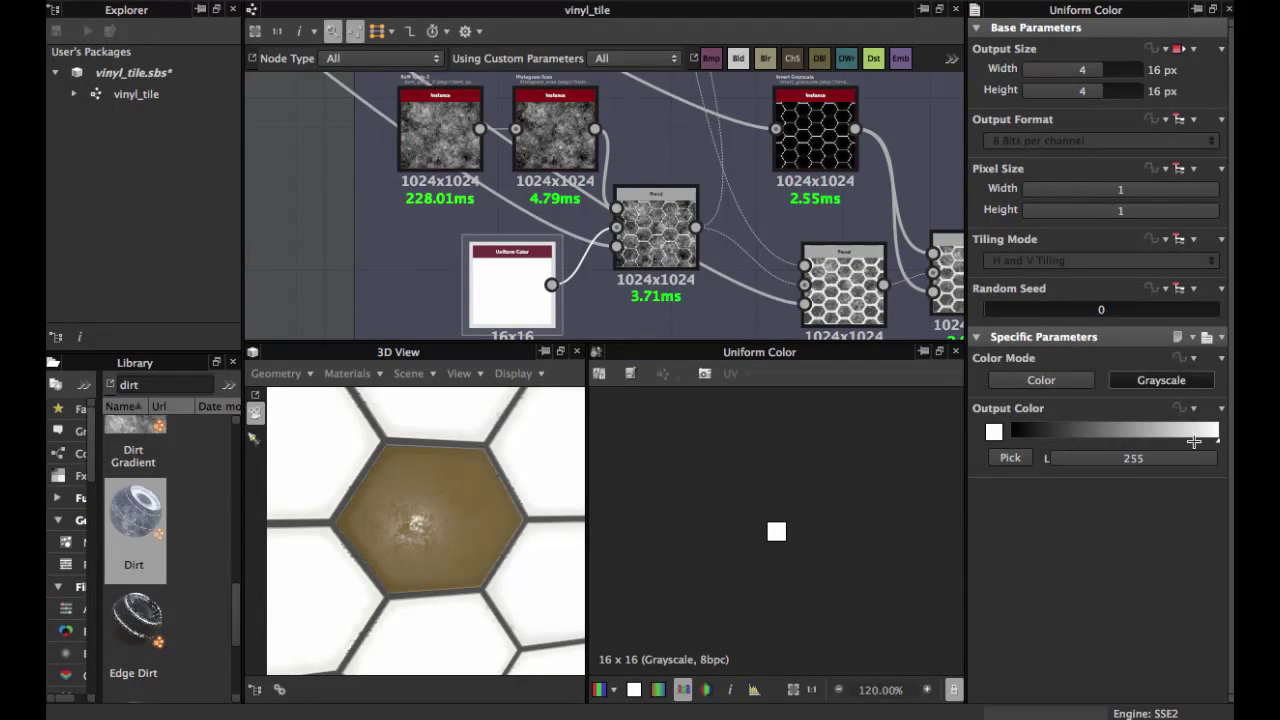
pyautogui.moveTo(1210, 431); pyautogui.dragTo(1159, 429)
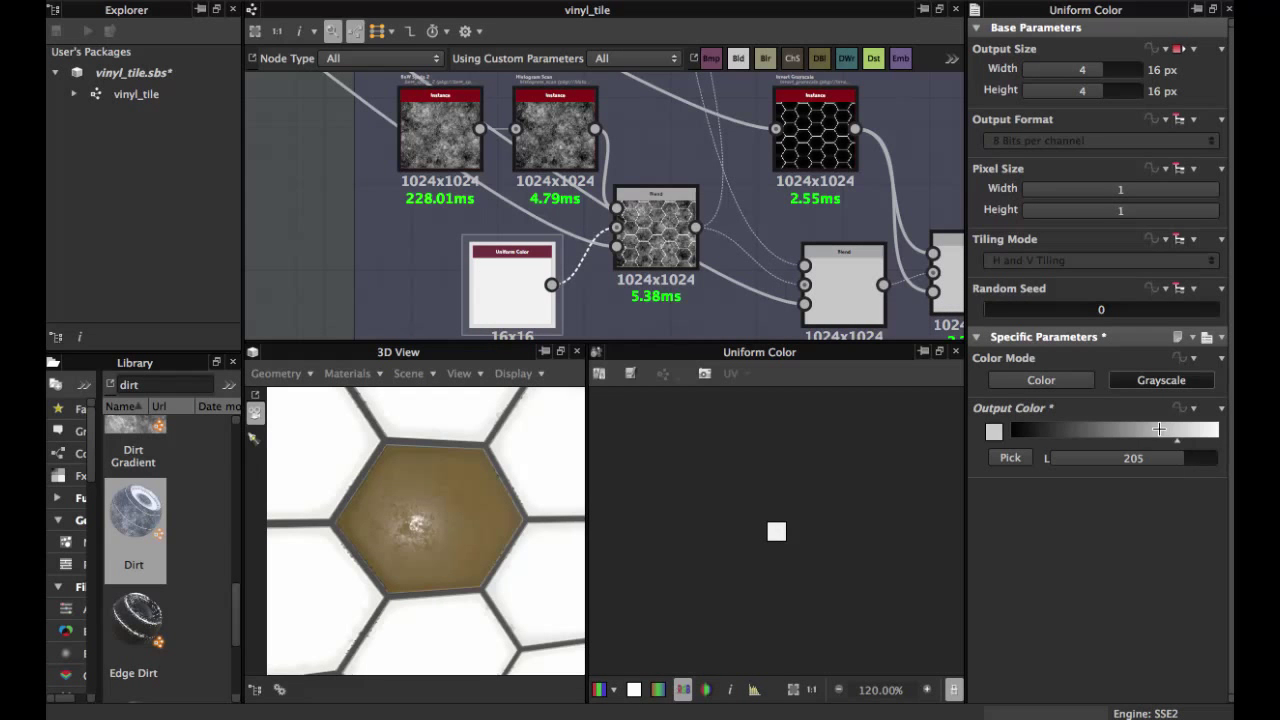
pyautogui.doubleClick(656, 228)
pyautogui.moveTo(870, 296); pyautogui.dragTo(597, 229, button='middle')
pyautogui.doubleClick(700, 228)
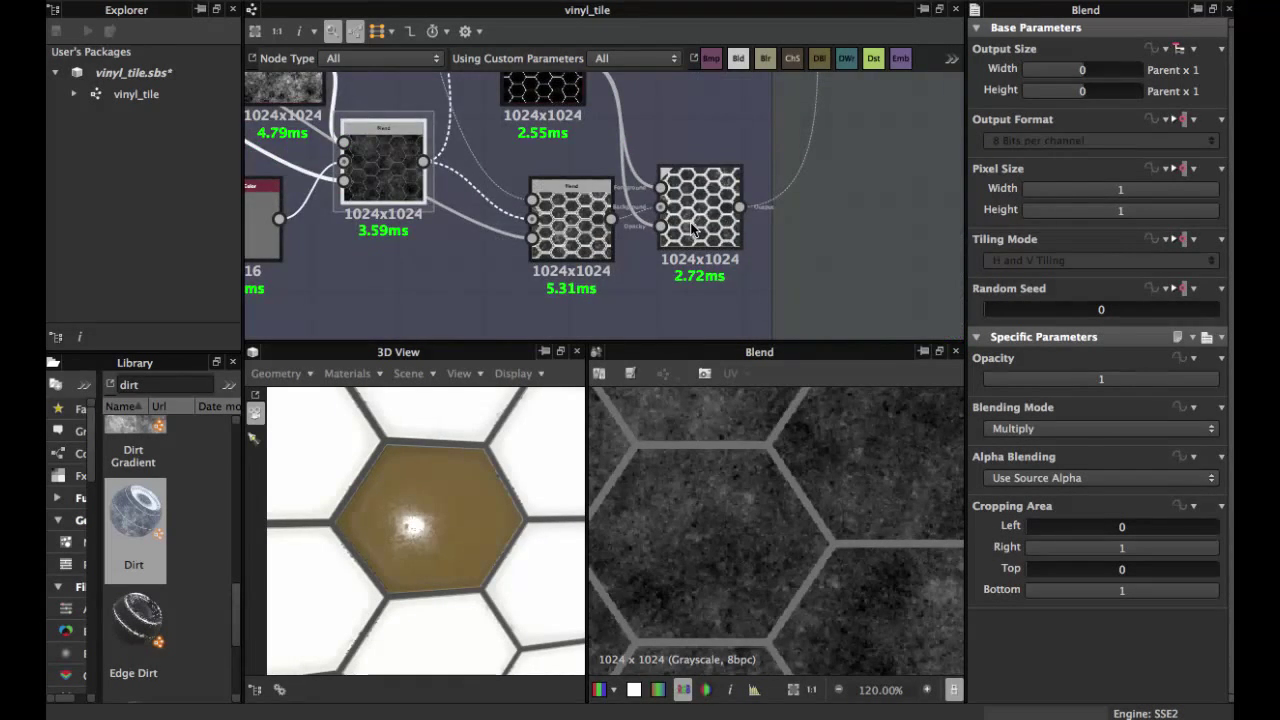
pyautogui.moveTo(581, 148); pyautogui.dragTo(836, 199, button='middle')
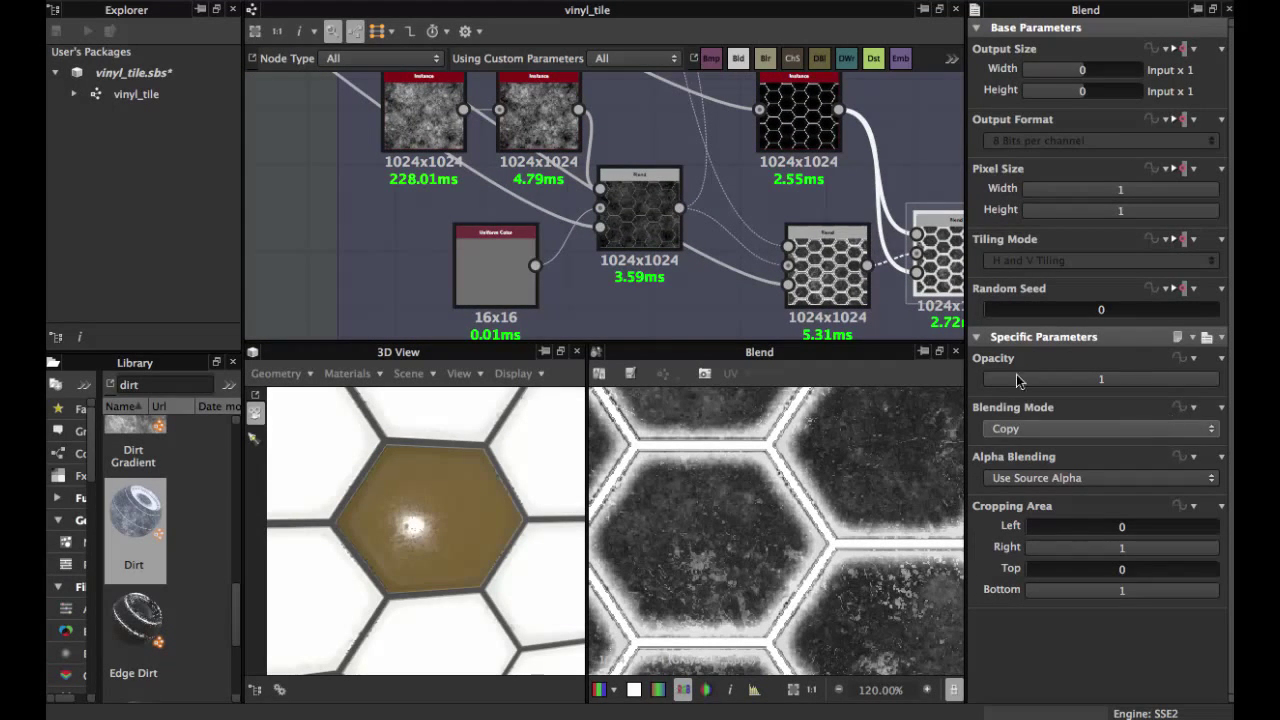
# - Set the Roughness group's Uniform Color to grayscale 169 and check the tiles' reflections from another angle in the 3D view
pyautogui.click(497, 250)
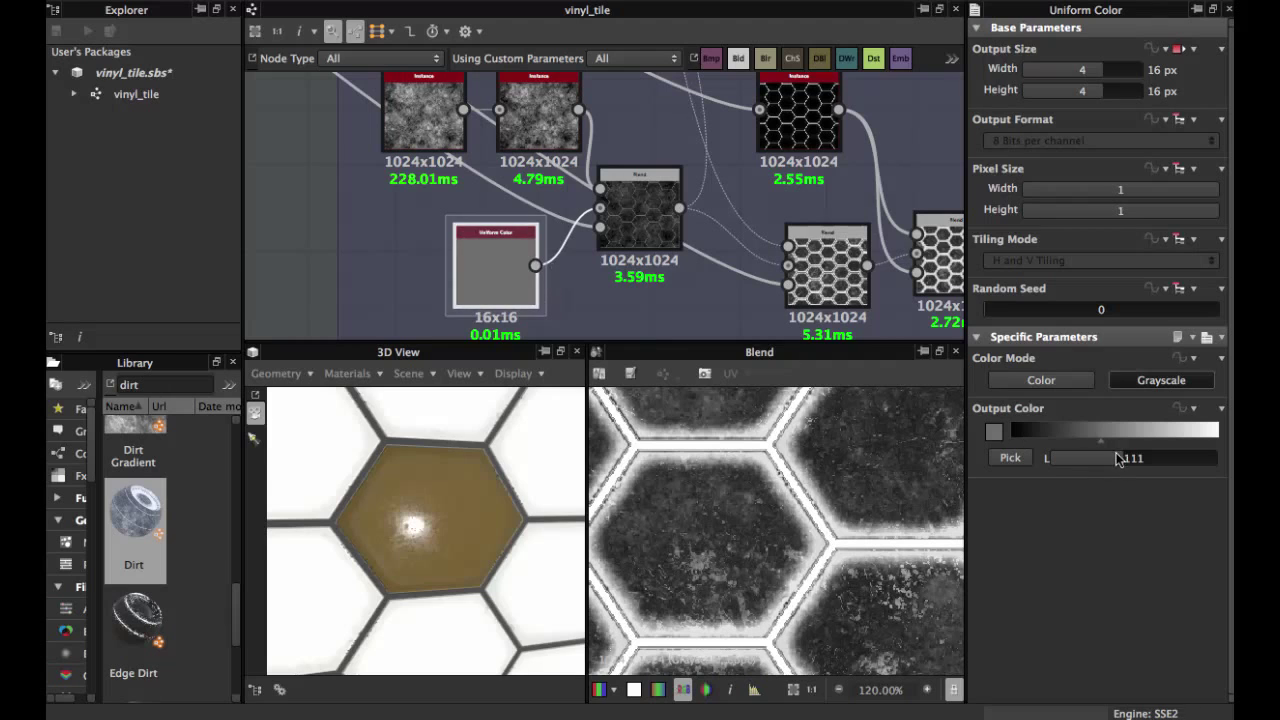
pyautogui.moveTo(1086, 451)
pyautogui.mouseDown()
pyautogui.moveTo(1158, 455)
pyautogui.moveTo(1133, 452)
pyautogui.mouseUp()
pyautogui.scroll(-5, 460, 500)
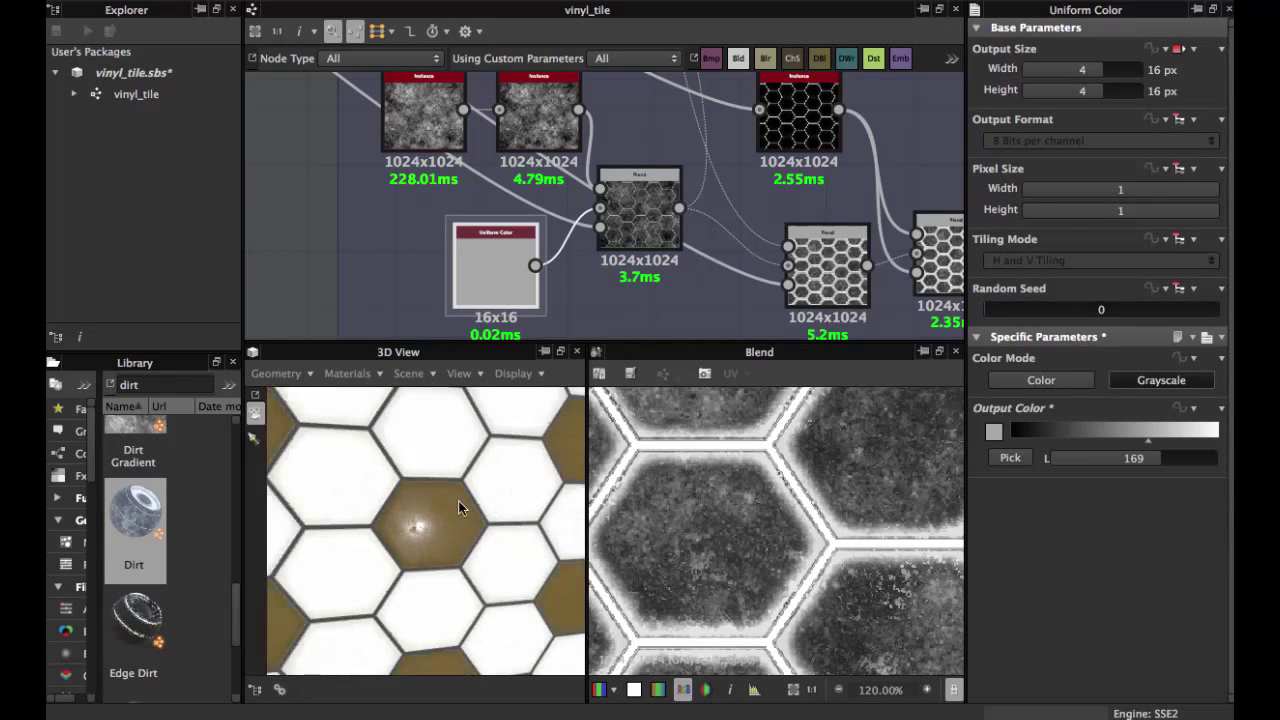
pyautogui.moveTo(458, 500); pyautogui.dragTo(427, 461)
pyautogui.scroll(-3, 641, 209)
pyautogui.scroll(3, 660, 207)
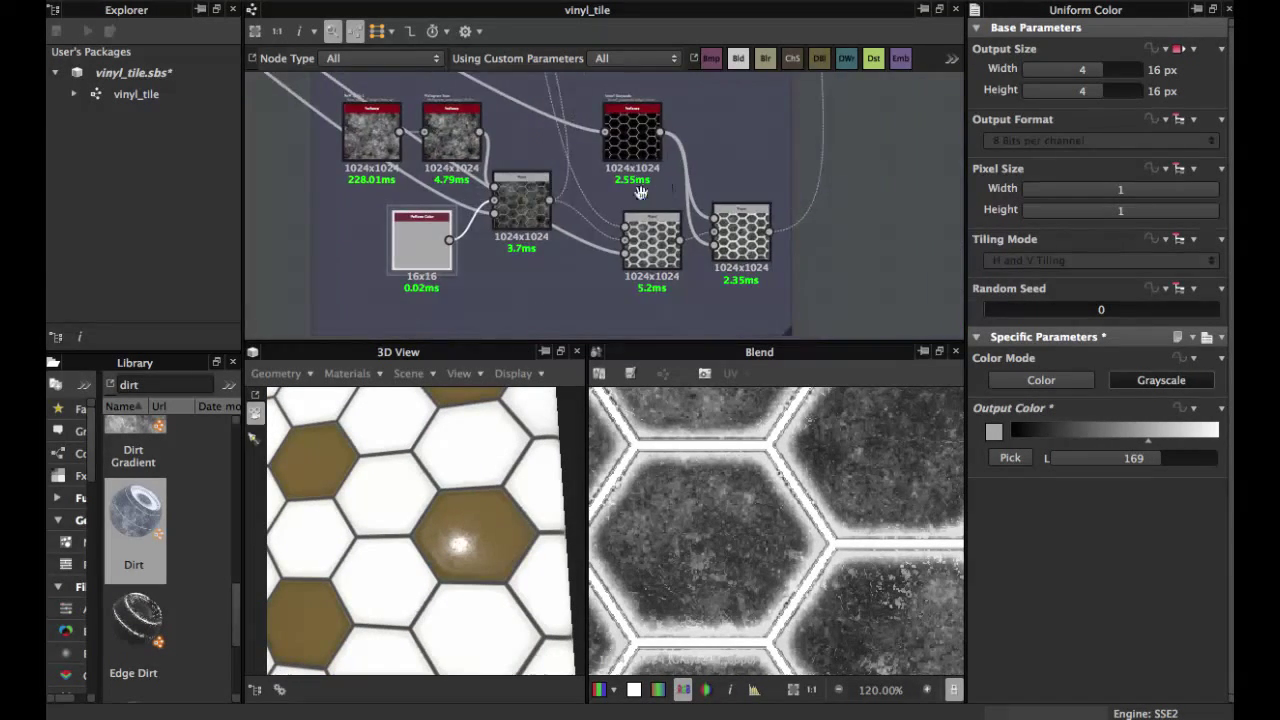
# - Preview the Max (Lighten) Blend with the adjusted Uniform Color and bring the final Roughness Blend into view
pyautogui.click(594, 266)
pyautogui.scroll(-2, 594, 266)
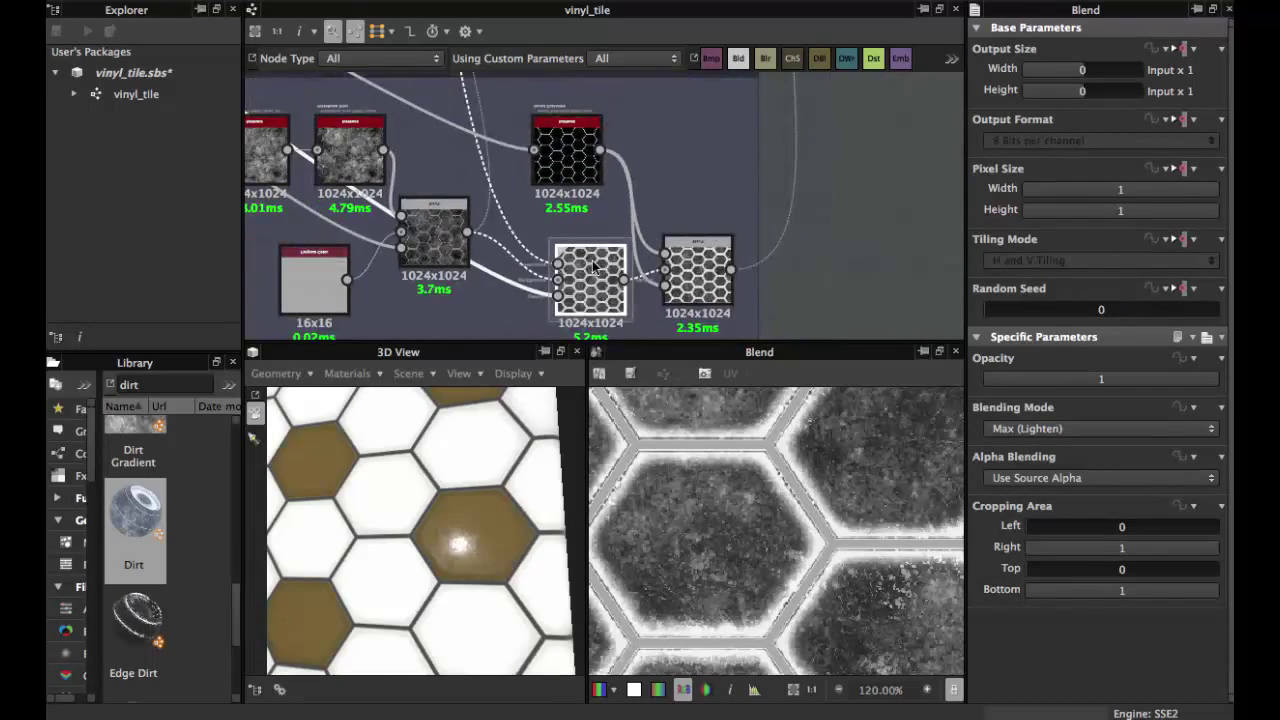
pyautogui.moveTo(594, 266); pyautogui.dragTo(652, 285, button='middle')
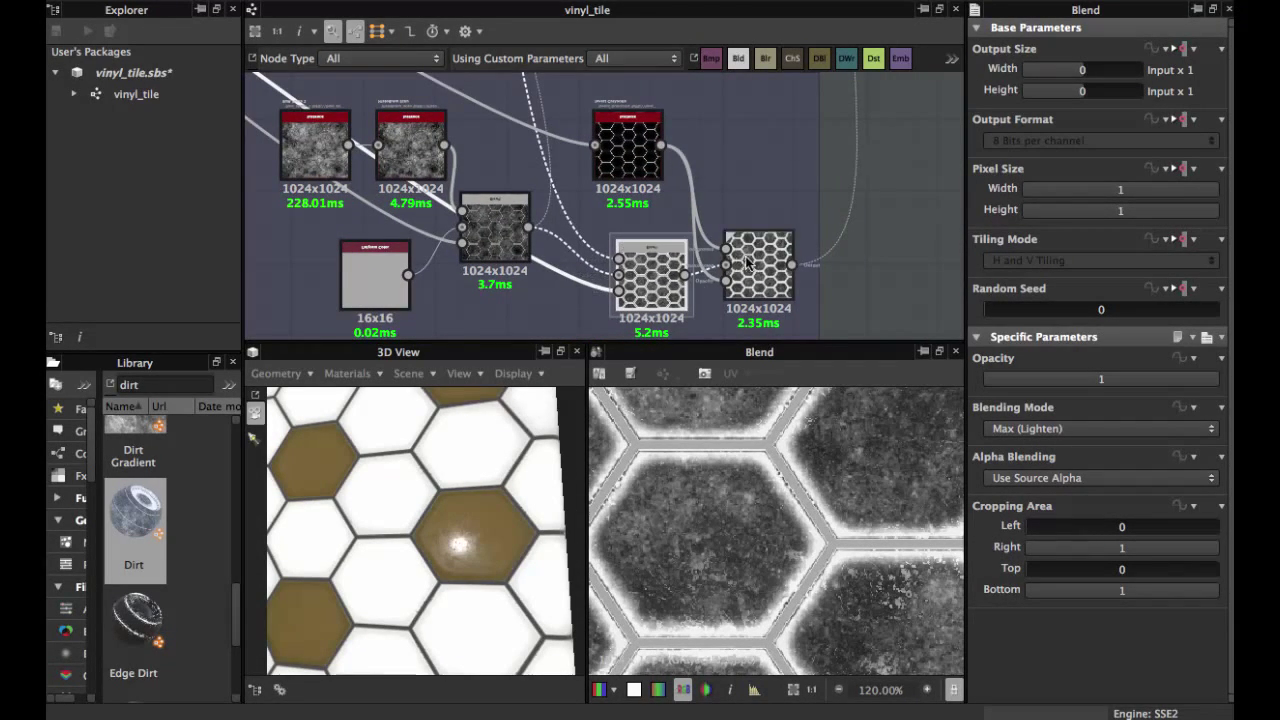
# - Inspect the final Copy Blend in the Roughness group and preview the Invert Grayscale node that feeds it
pyautogui.moveTo(748, 263); pyautogui.dragTo(781, 273)
pyautogui.scroll(3, 778, 268)
pyautogui.moveTo(778, 268); pyautogui.dragTo(722, 252, button='middle')
pyautogui.scroll(-1, 737, 490)
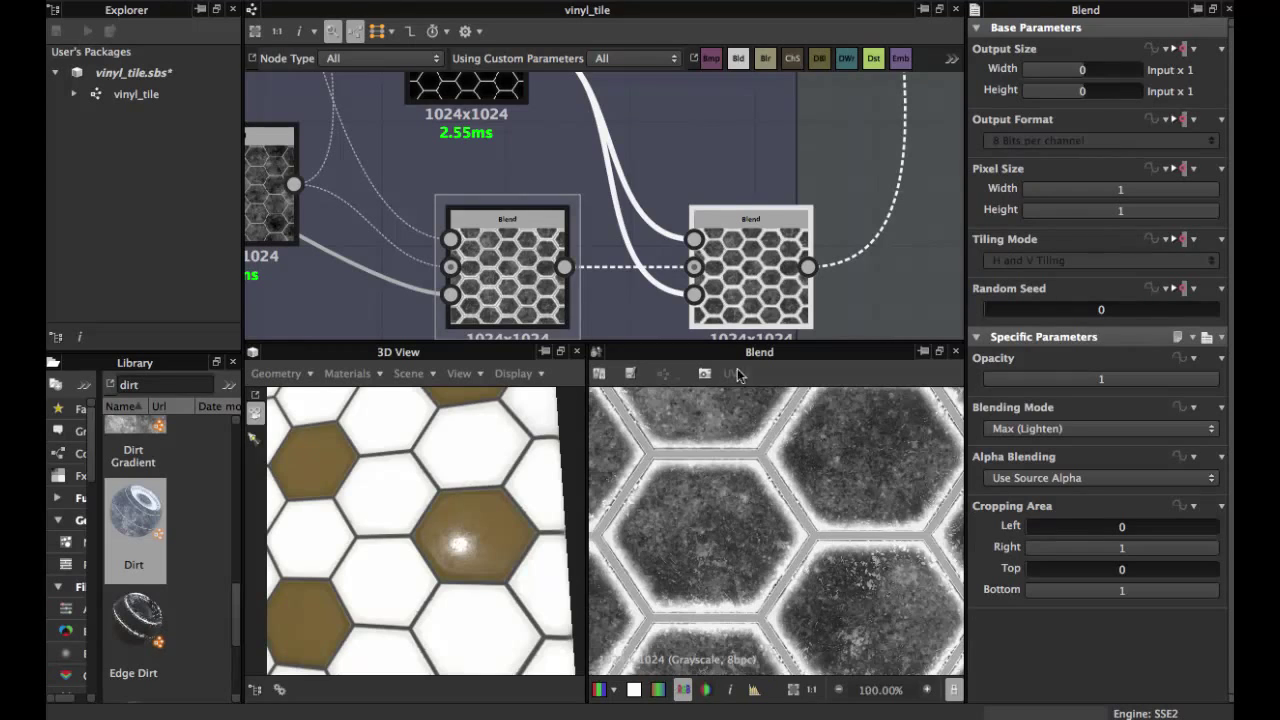
pyautogui.click(712, 265)
pyautogui.scroll(-1, 712, 264)
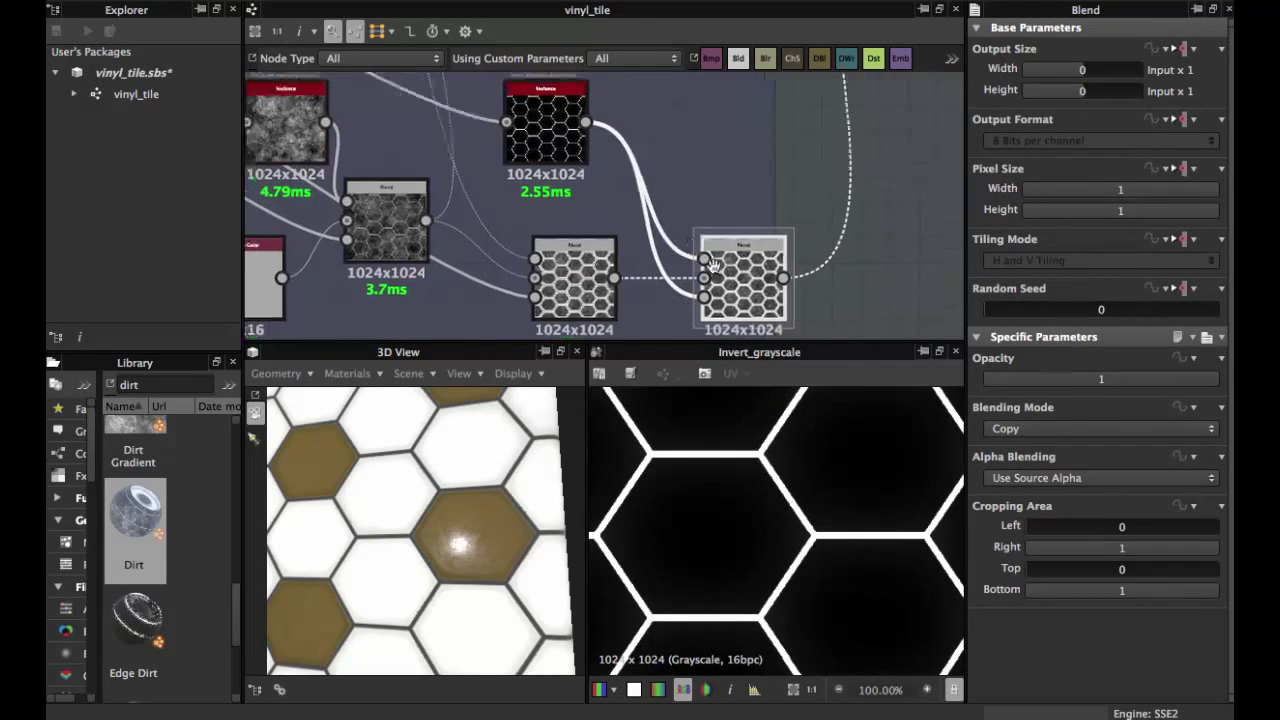
pyautogui.scroll(-2, 712, 265)
pyautogui.scroll(-1, 618, 212)
pyautogui.click(620, 215)
pyautogui.scroll(-1, 622, 225)
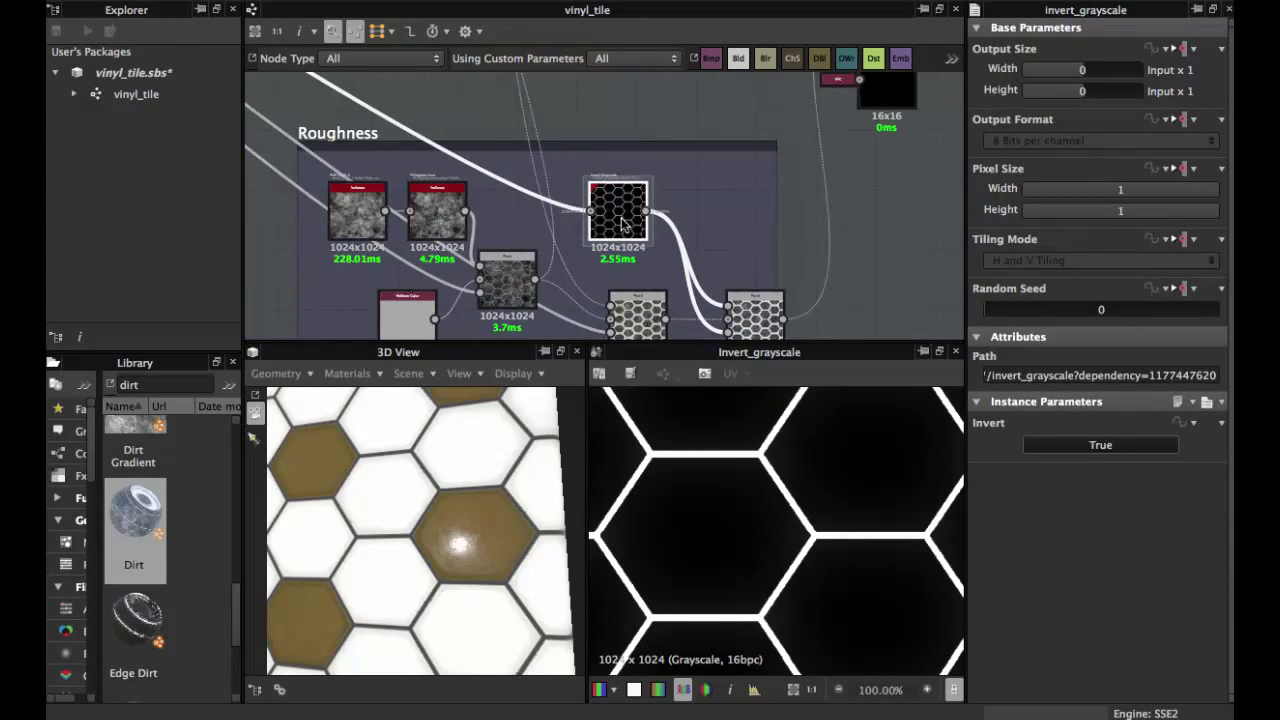
# - Trace the Invert Grayscale node's incoming connection back past the Normal group and return to the Roughness group
pyautogui.moveTo(622, 225); pyautogui.dragTo(676, 250, button='middle')
pyautogui.scroll(-3, 675, 244)
pyautogui.moveTo(566, 152); pyautogui.dragTo(665, 203, button='middle')
pyautogui.moveTo(580, 180); pyautogui.dragTo(768, 321, button='middle')
pyautogui.moveTo(634, 235); pyautogui.dragTo(552, 171, button='middle')
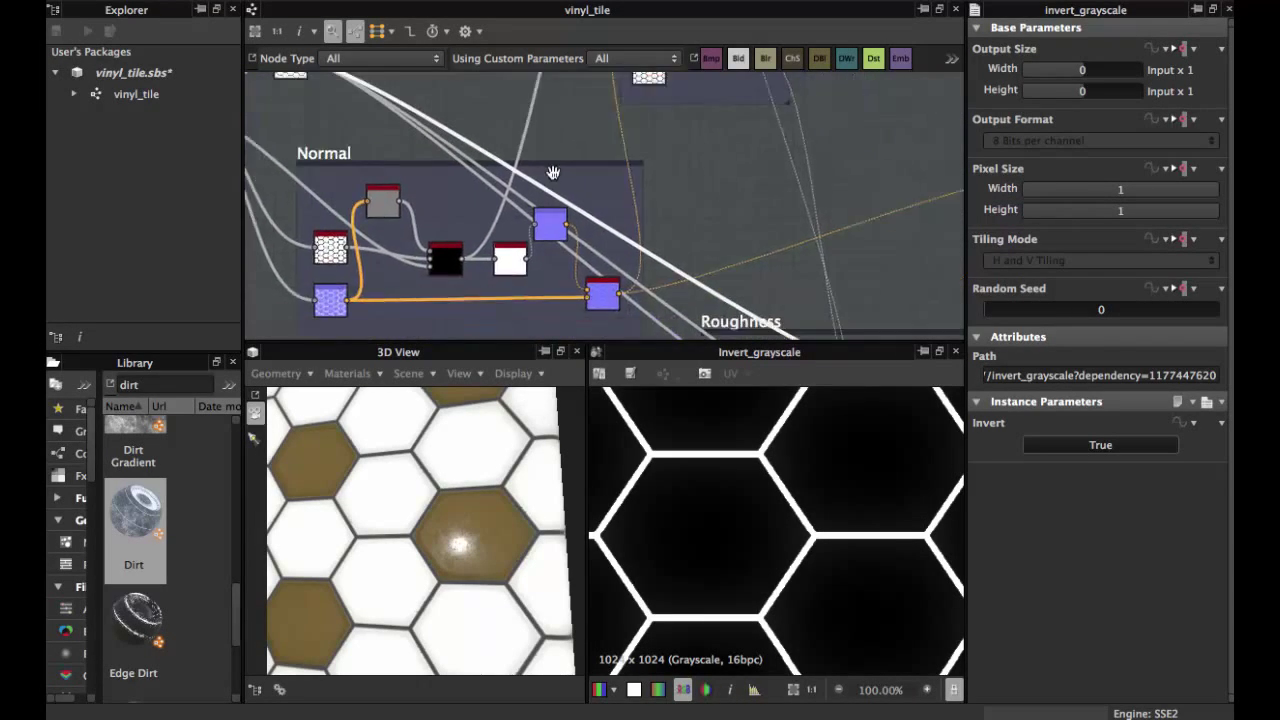
pyautogui.moveTo(830, 325); pyautogui.dragTo(632, 165, button='middle')
pyautogui.scroll(3, 665, 232)
pyautogui.rightClick(670, 241)
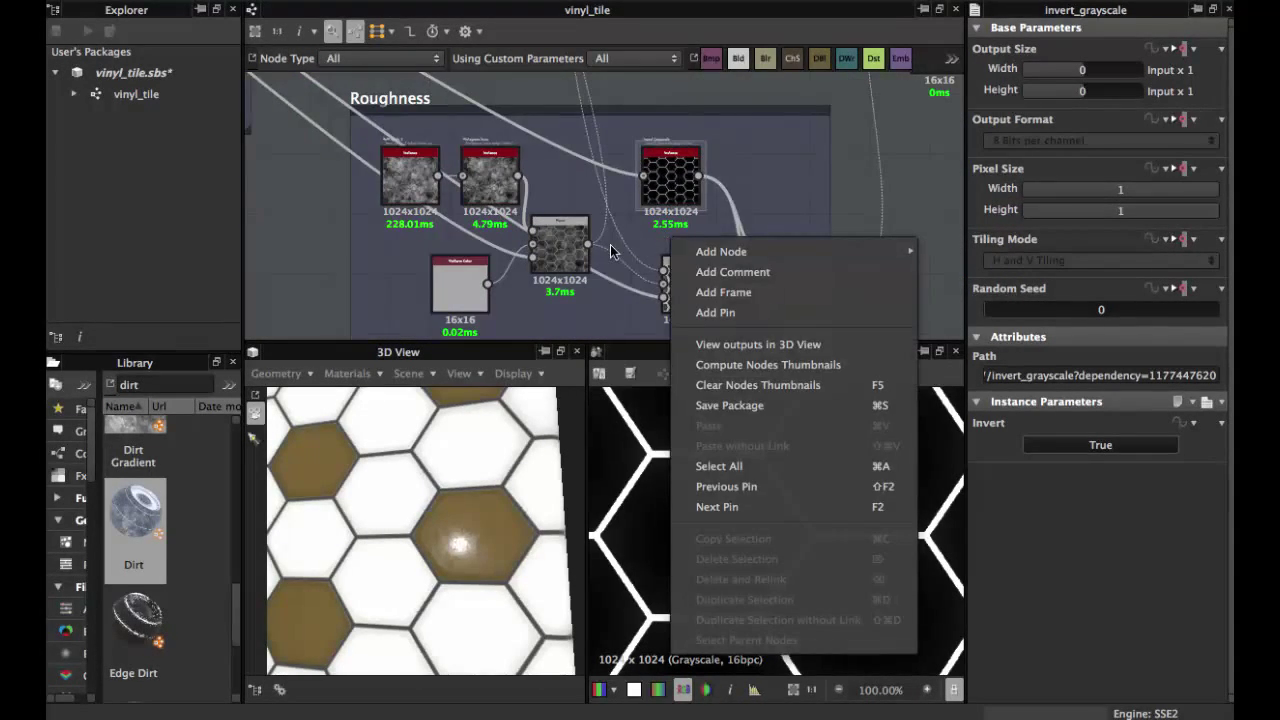
pyautogui.click(736, 152)
# - Select the final Copy Blend and examine the connections into its Foreground and Opacity inputs
pyautogui.scroll(3, 730, 205)
pyautogui.moveTo(722, 205); pyautogui.dragTo(621, 201, button='middle')
pyautogui.click(532, 150)
pyautogui.moveTo(722, 180); pyautogui.dragTo(705, 100, button='middle')
pyautogui.click(704, 236)
pyautogui.scroll(2, 704, 236)
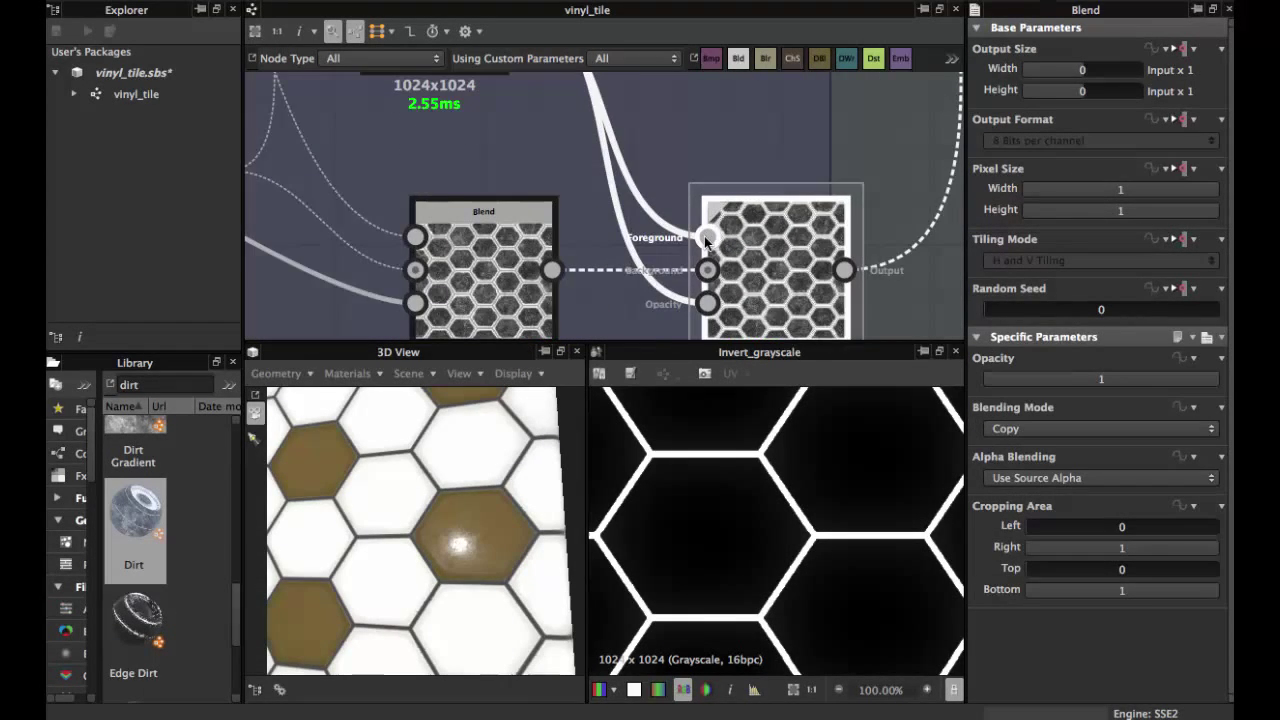
pyautogui.scroll(4, 704, 236)
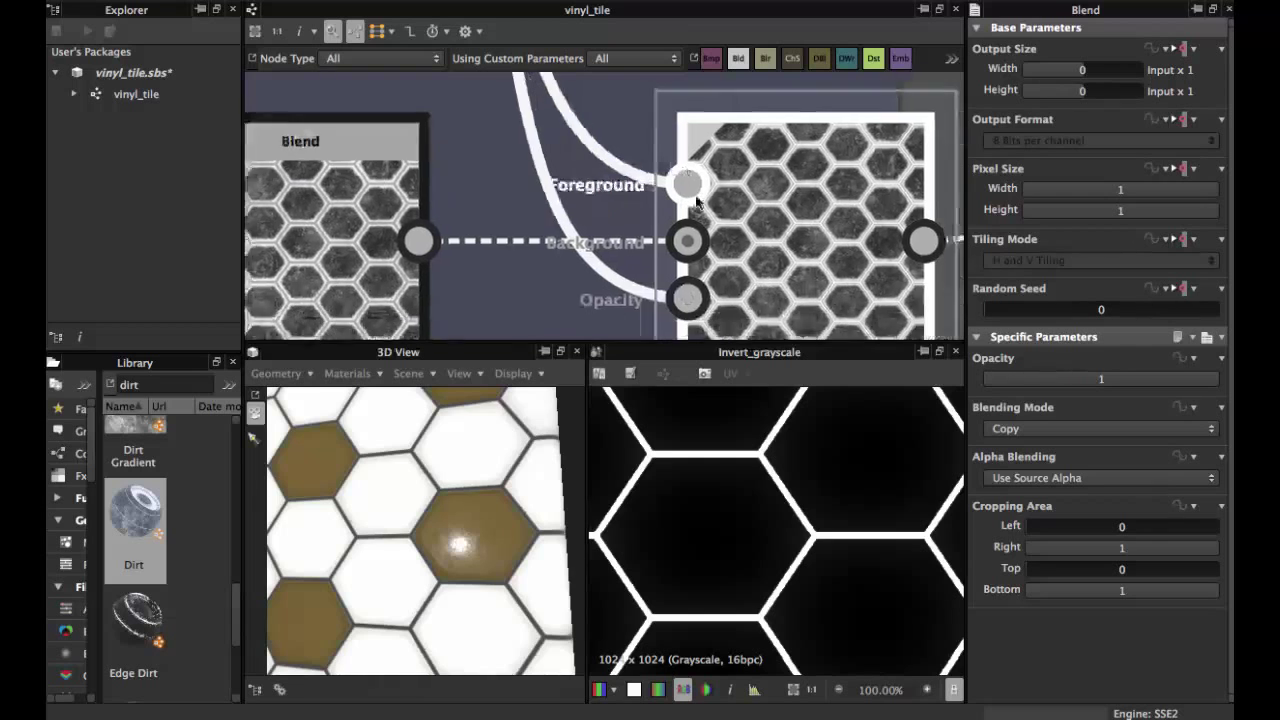
# - Compare the previews of the Max (Lighten) Blend and the final Copy Blend over the whole tile pattern
pyautogui.doubleClick(786, 239)
pyautogui.scroll(-3, 730, 245)
pyautogui.scroll(1, 571, 251)
pyautogui.doubleClick(502, 250)
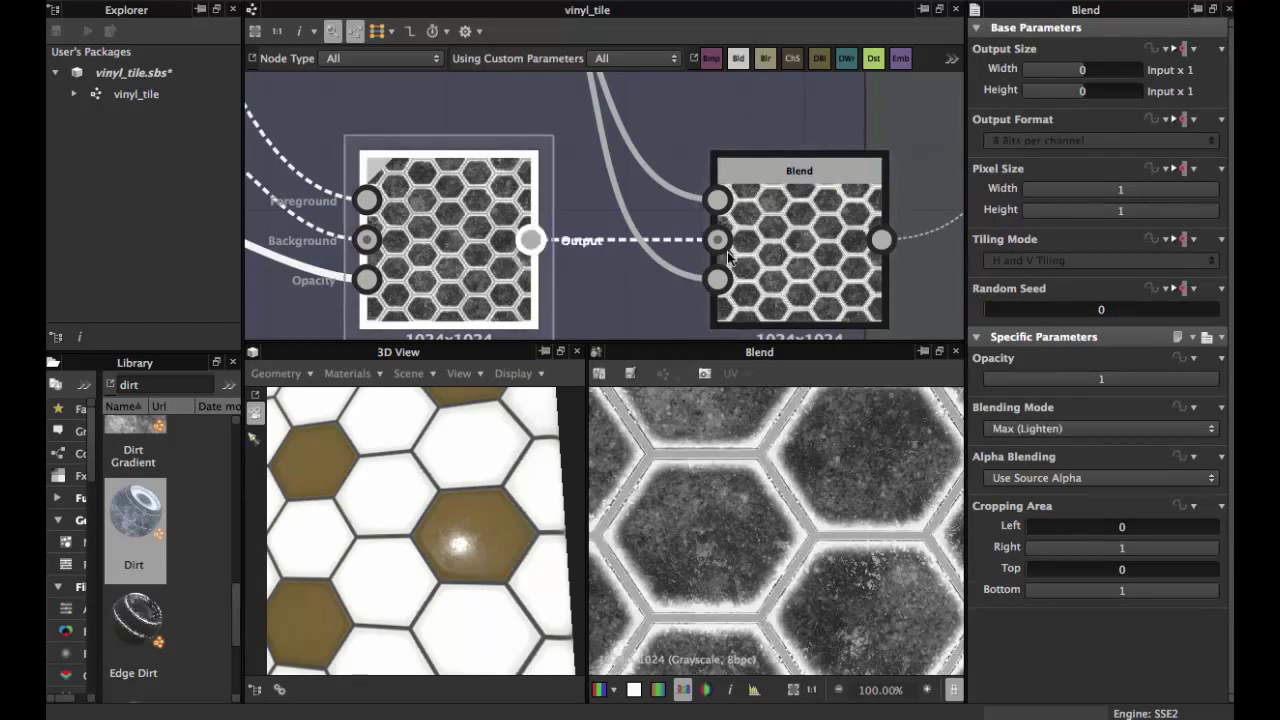
pyautogui.doubleClick(757, 251)
pyautogui.scroll(-3, 757, 250)
pyautogui.scroll(-3, 765, 467)
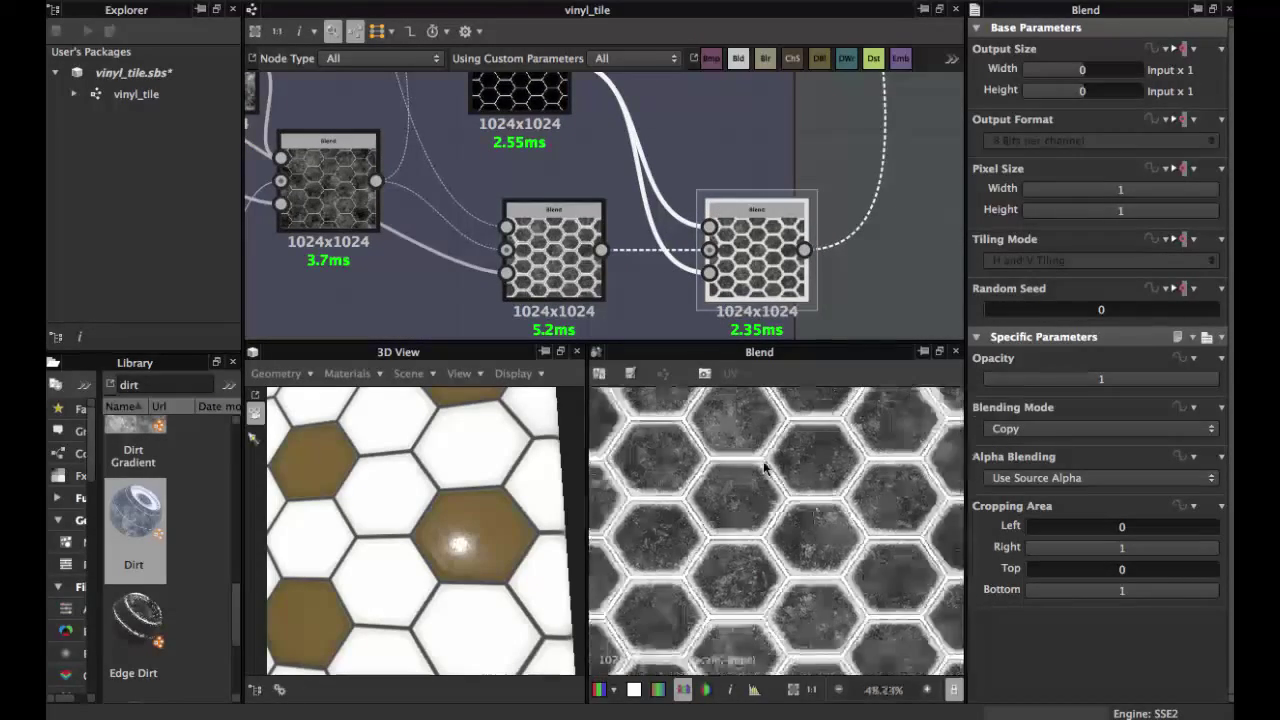
# - Follow the final Blend's connection to the Roughness output node and preview that output
pyautogui.scroll(-3, 764, 468)
pyautogui.moveTo(803, 243); pyautogui.dragTo(711, 262, button='middle')
pyautogui.moveTo(790, 80); pyautogui.dragTo(760, 215, button='middle')
pyautogui.doubleClick(762, 181)
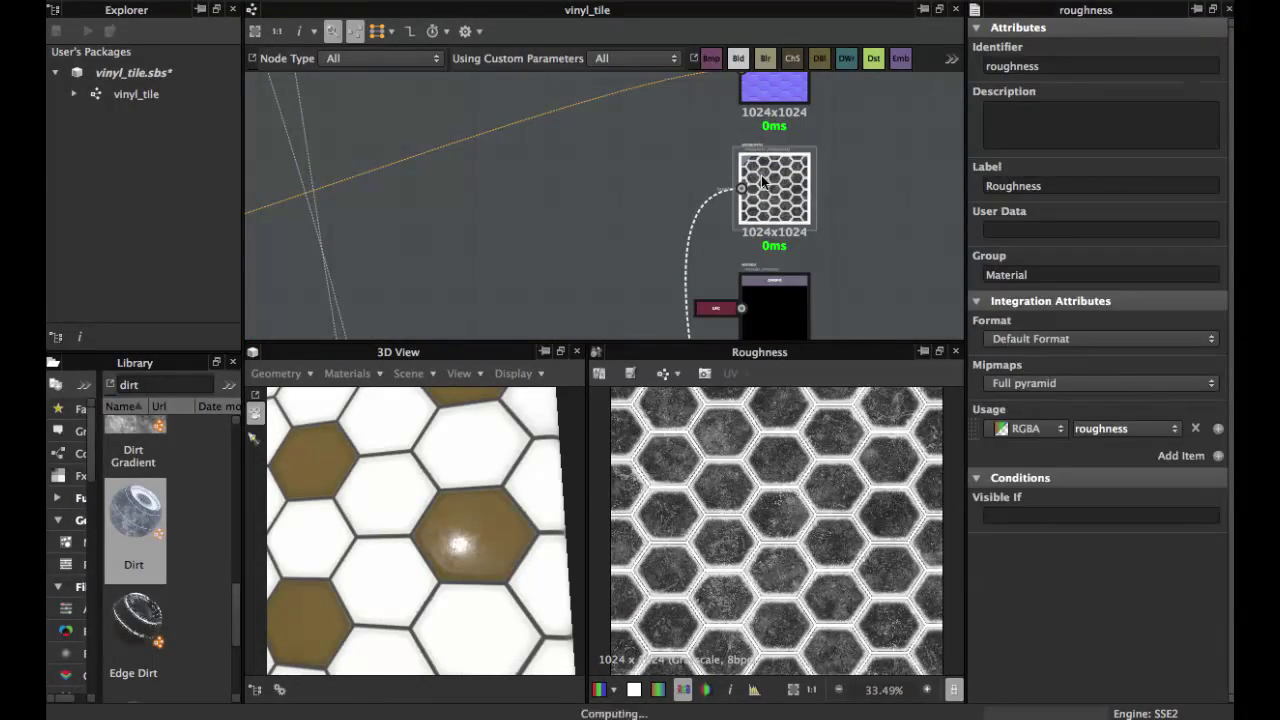
pyautogui.scroll(3, 762, 180)
# - Preview the Metallic output and its Uniform Color, undocking the color node for inspection and docking it again
pyautogui.moveTo(759, 280); pyautogui.dragTo(760, 120, button='middle')
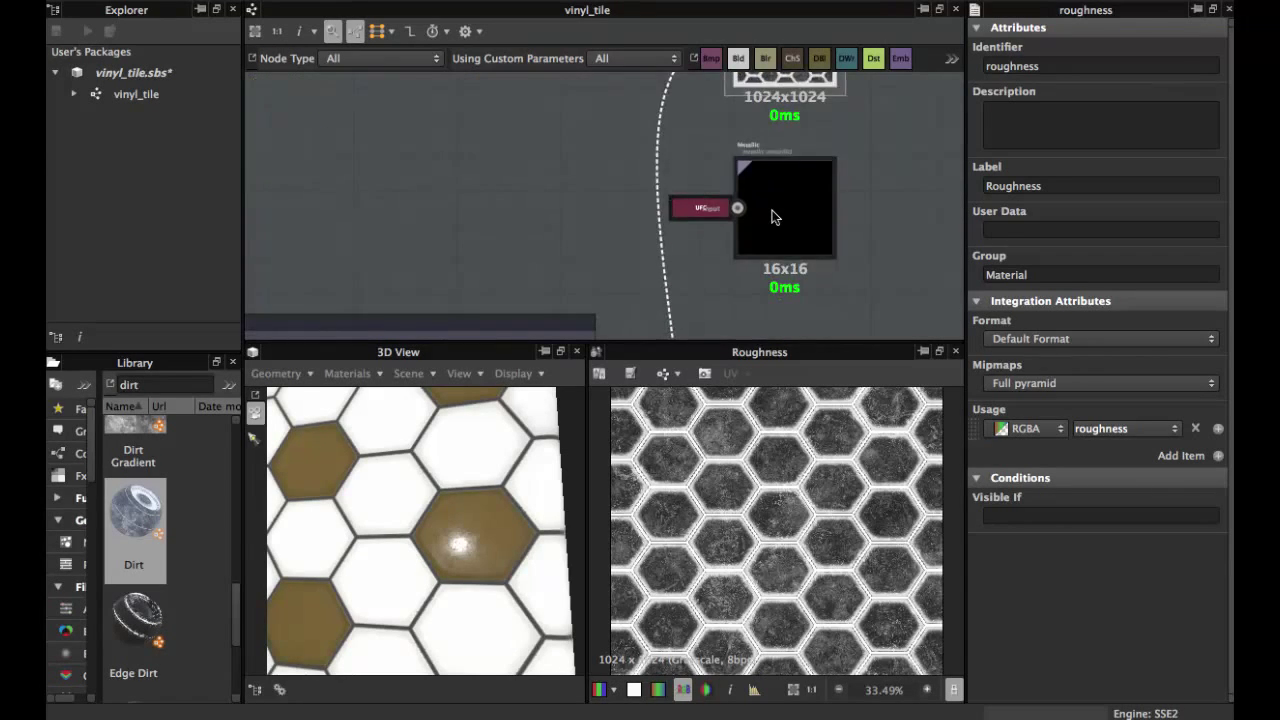
pyautogui.doubleClick(771, 215)
pyautogui.click(701, 210)
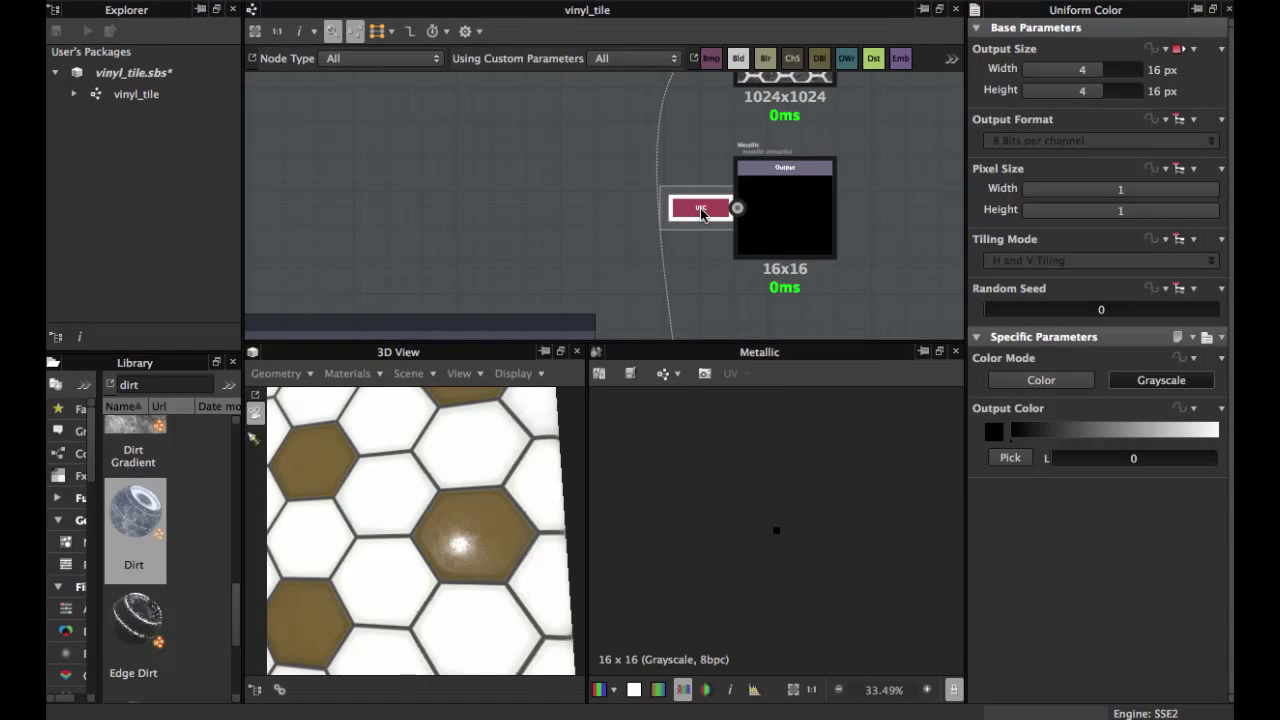
pyautogui.moveTo(700, 208); pyautogui.dragTo(589, 170)
pyautogui.doubleClick(584, 184)
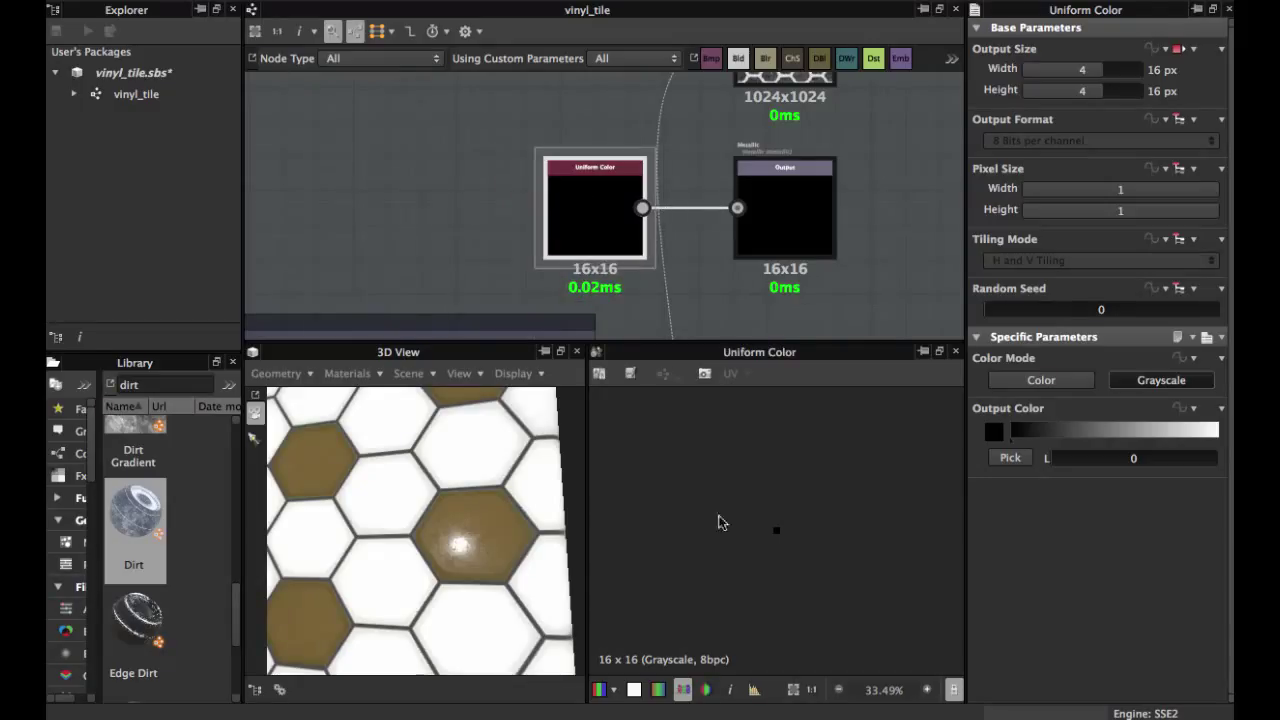
pyautogui.scroll(10, 740, 525)
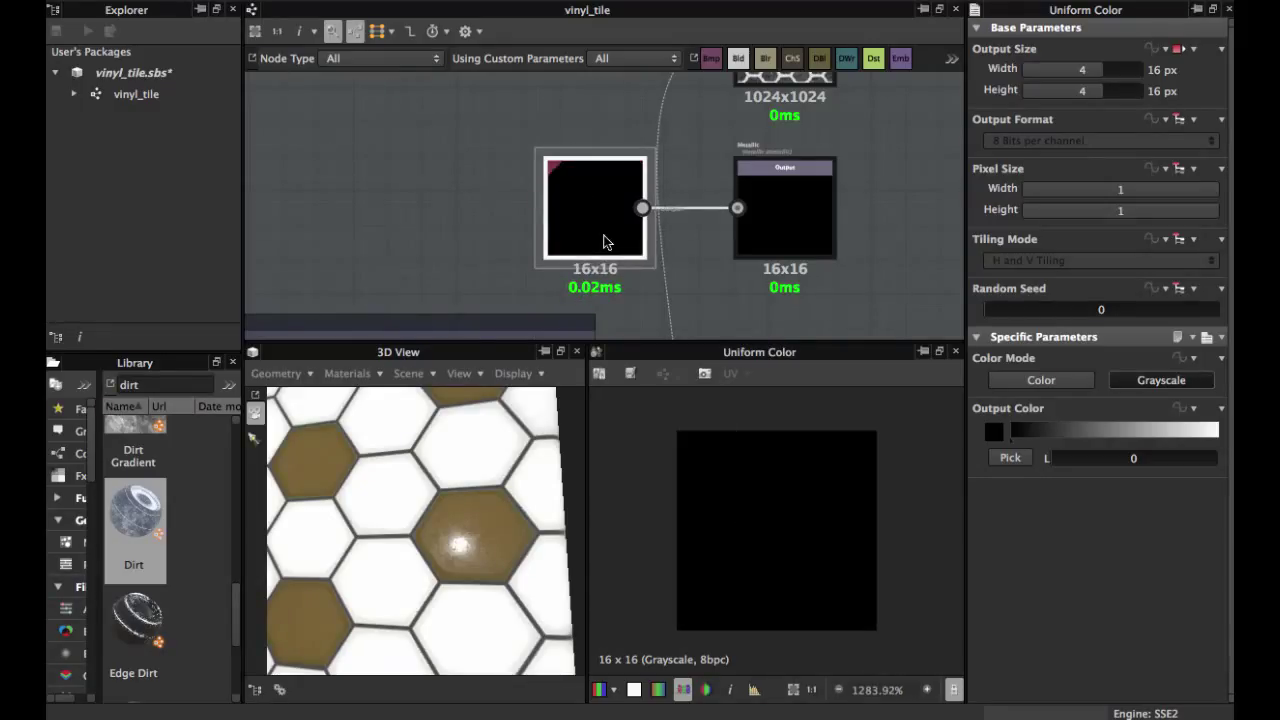
pyautogui.press('d')
# - Trace the graph back from the outputs to the Pattern group and review its hexagon shape nodes
pyautogui.scroll(-3, 525, 474)
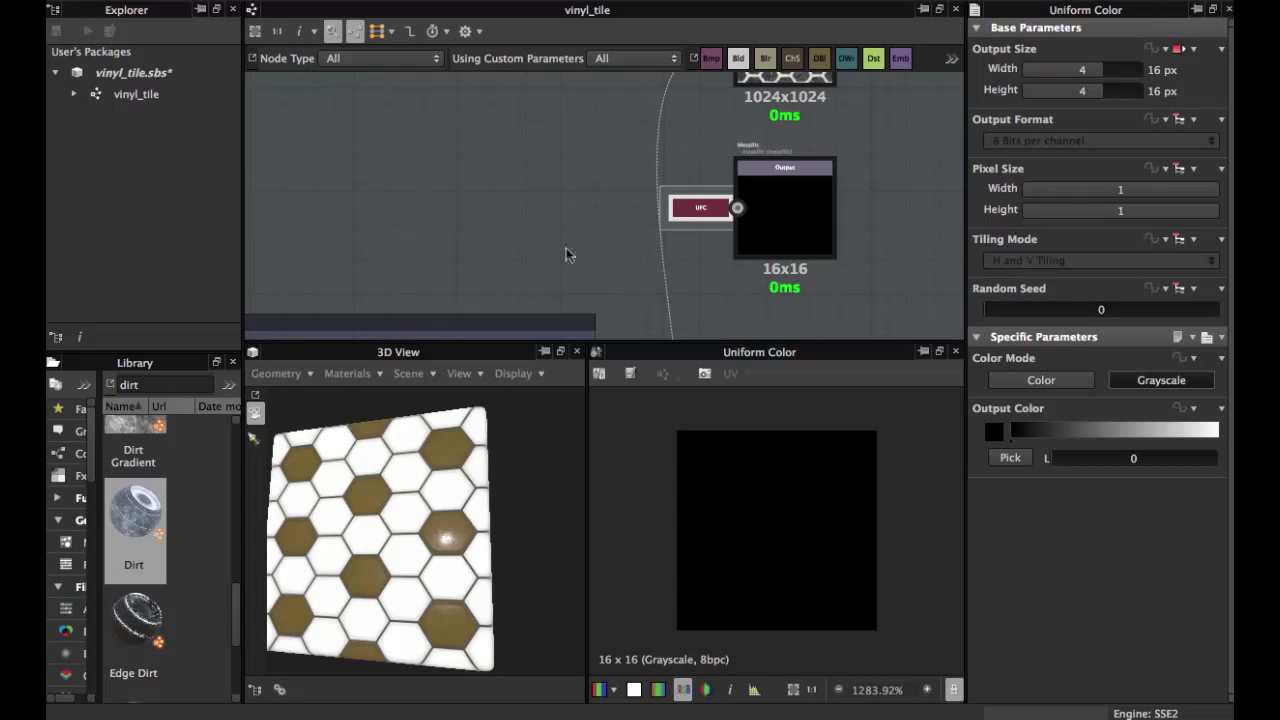
pyautogui.scroll(-6, 568, 243)
pyautogui.moveTo(605, 215); pyautogui.dragTo(713, 260, button='middle')
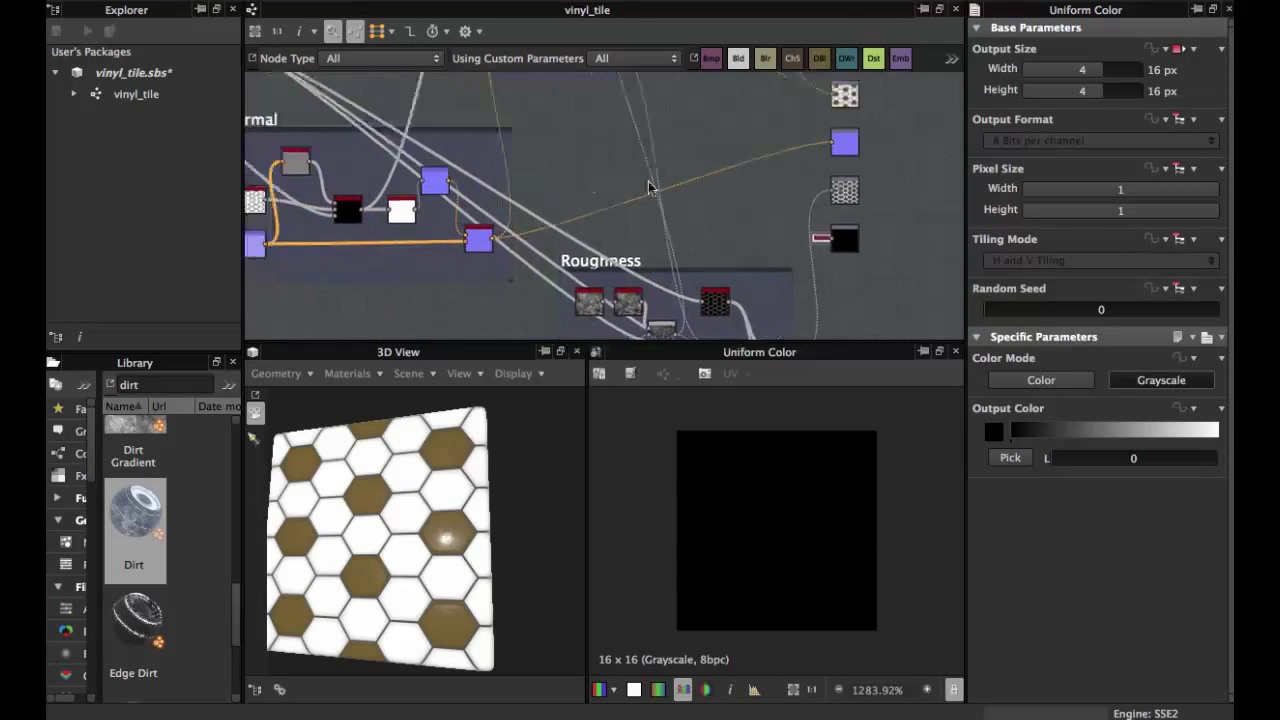
pyautogui.moveTo(480, 221); pyautogui.dragTo(694, 257, button='middle')
pyautogui.moveTo(549, 157); pyautogui.dragTo(660, 220, button='middle')
pyautogui.moveTo(533, 132); pyautogui.dragTo(706, 247, button='middle')
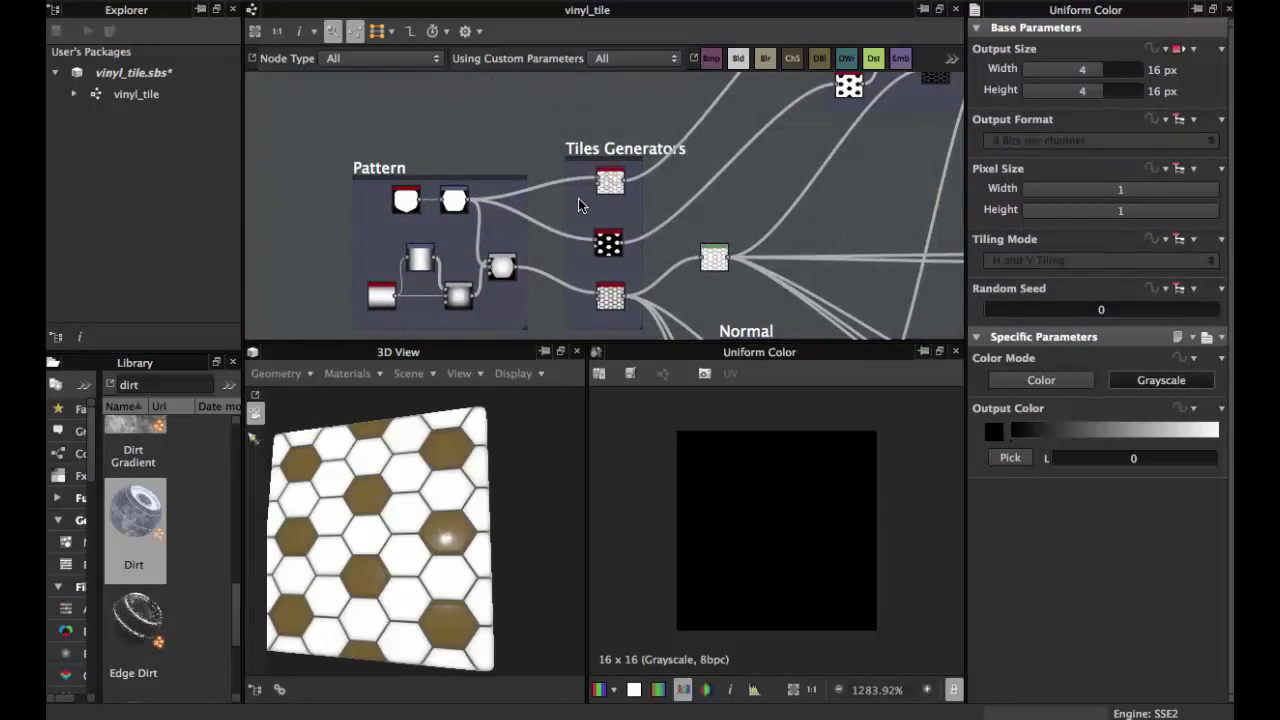
pyautogui.scroll(4, 560, 204)
pyautogui.moveTo(543, 211); pyautogui.dragTo(641, 202, button='middle')
pyautogui.moveTo(494, 263); pyautogui.dragTo(531, 190, button='middle')
pyautogui.scroll(-2, 565, 225)
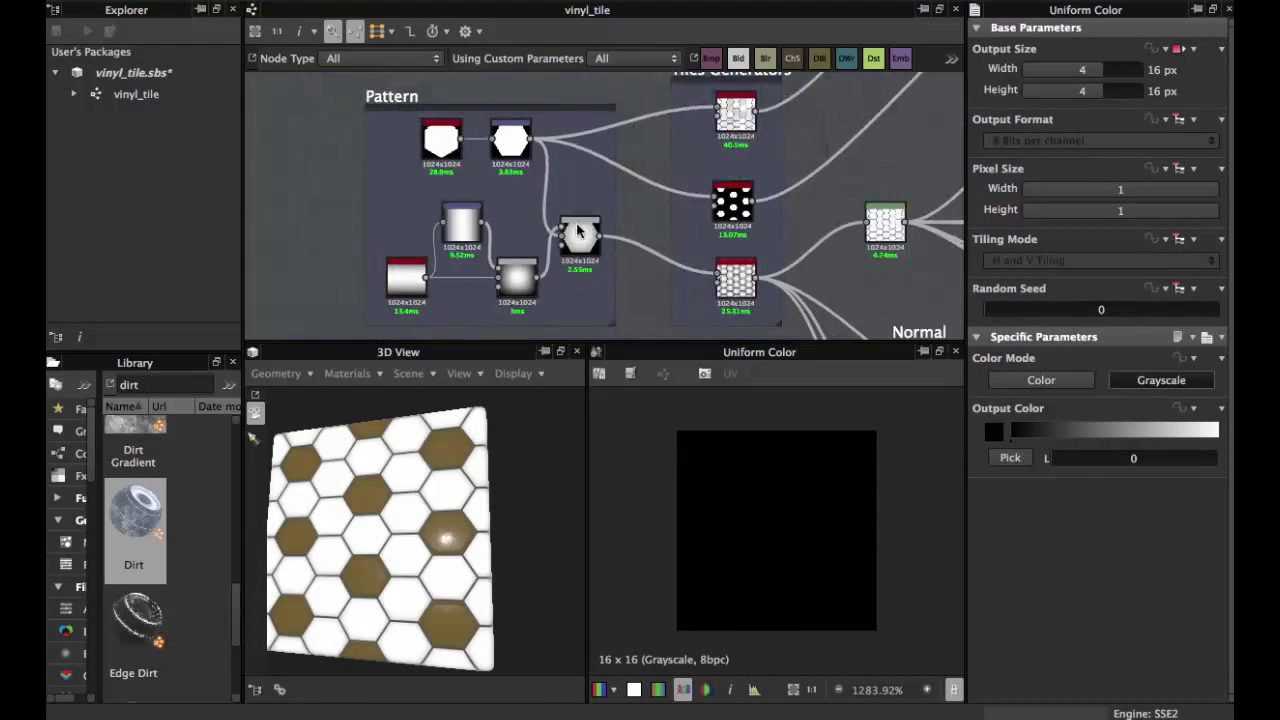
# - Close the 2D preview, rotate the tile material in the 3D view, and enlarge the graph area
pyautogui.click(955, 352)
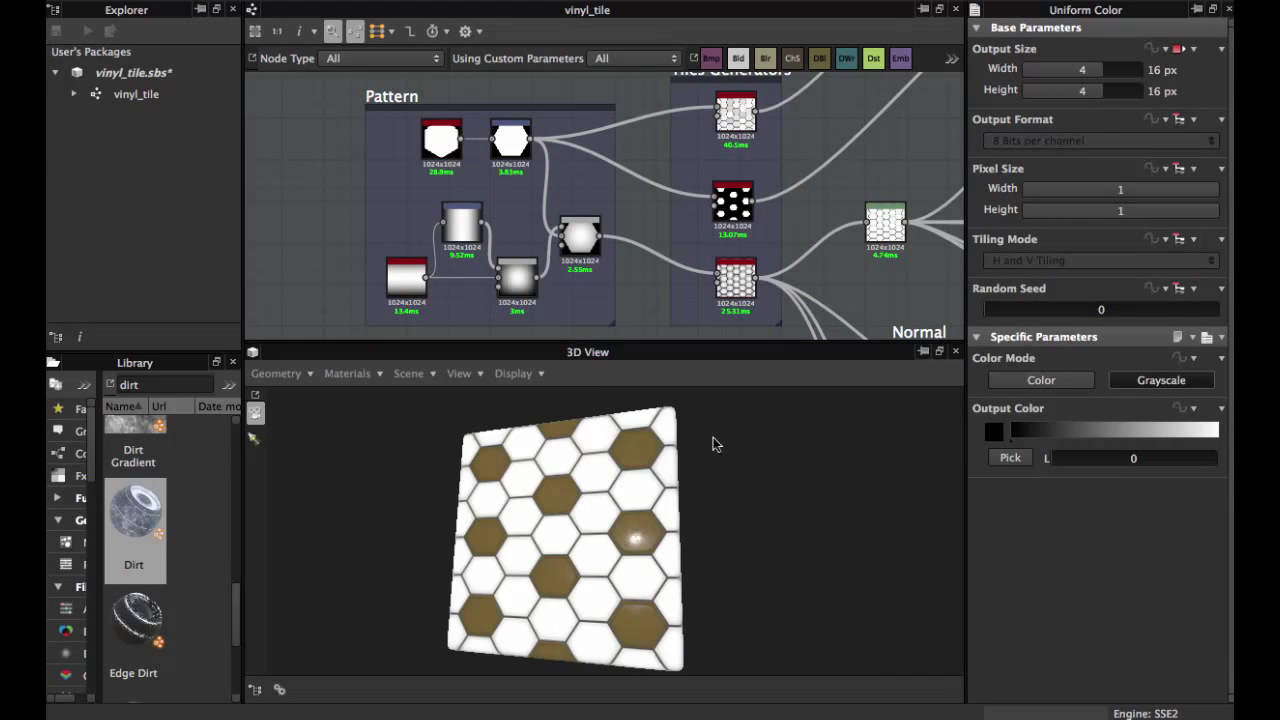
pyautogui.moveTo(678, 478); pyautogui.dragTo(730, 376)
pyautogui.scroll(-2, 668, 206)
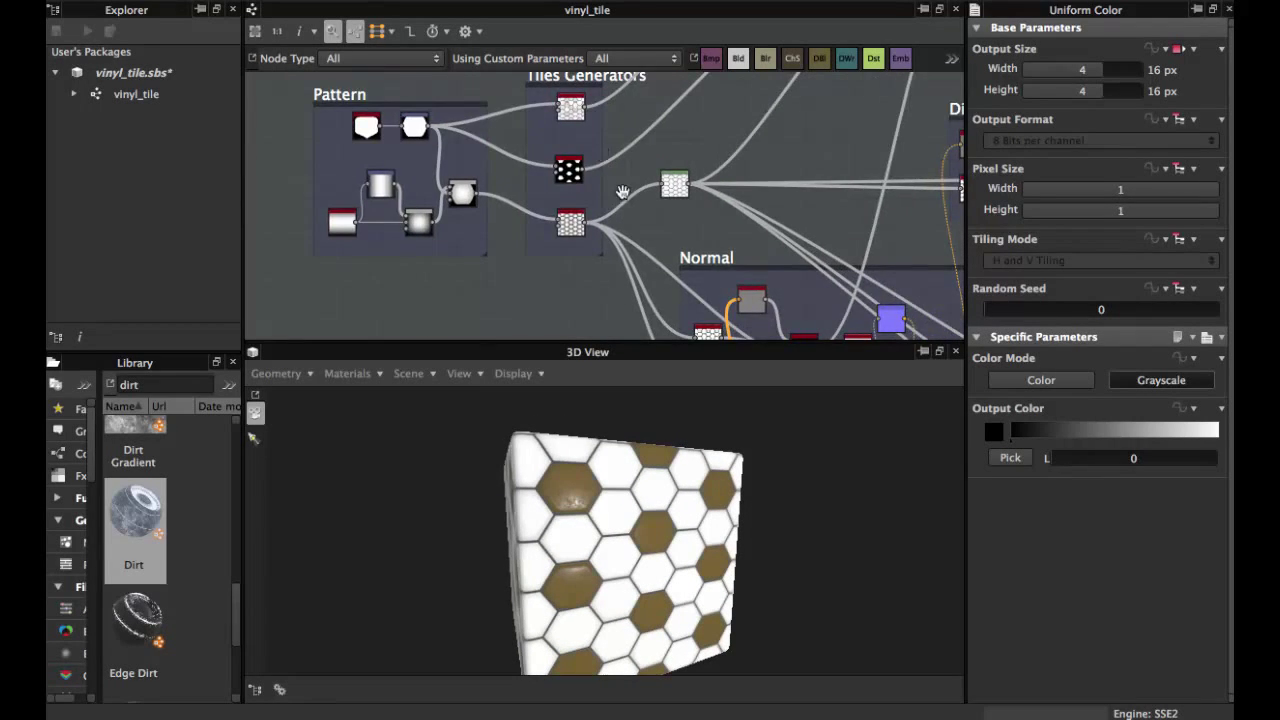
pyautogui.scroll(5, 650, 231)
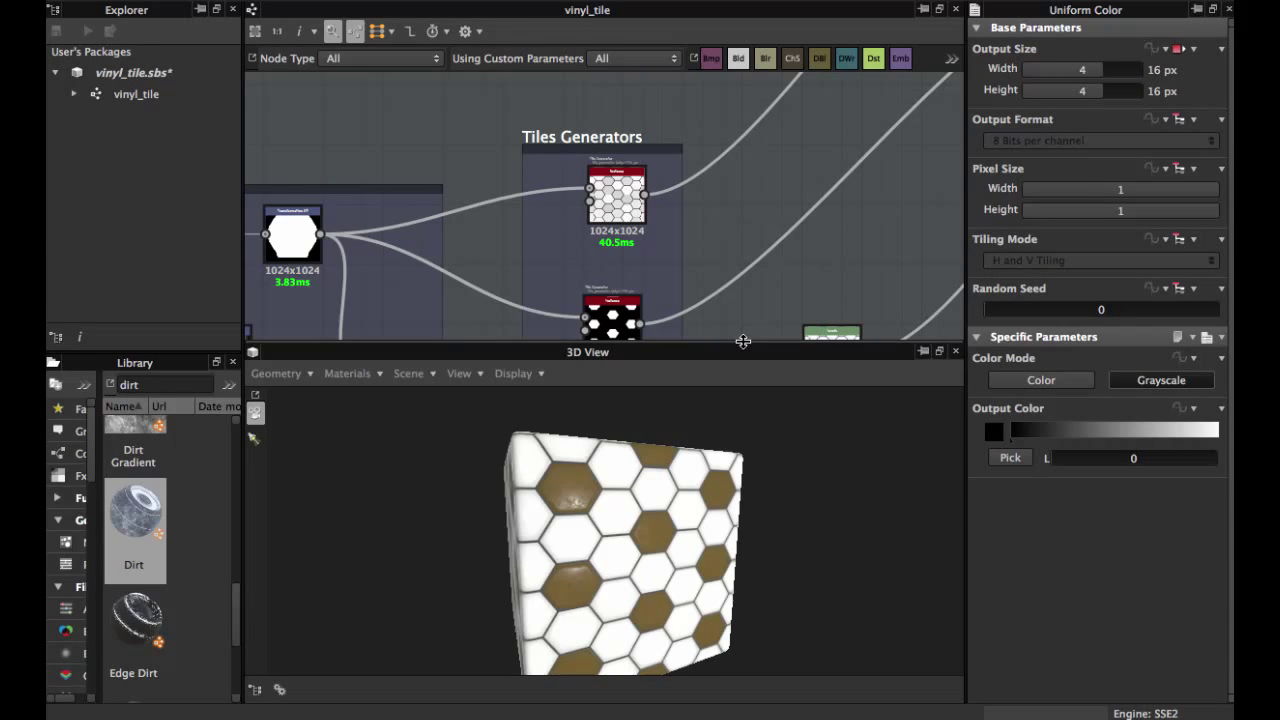
pyautogui.moveTo(744, 348); pyautogui.dragTo(737, 440)
# - Review the graph flow from the Tiles Generators group to the nodes of the Normal group
pyautogui.moveTo(678, 297)
pyautogui.mouseDown(button='middle')
pyautogui.moveTo(700, 193)
pyautogui.moveTo(678, 292)
pyautogui.moveTo(704, 268)
pyautogui.moveTo(645, 206)
pyautogui.mouseUp(button='middle')
pyautogui.scroll(-2, 698, 233)
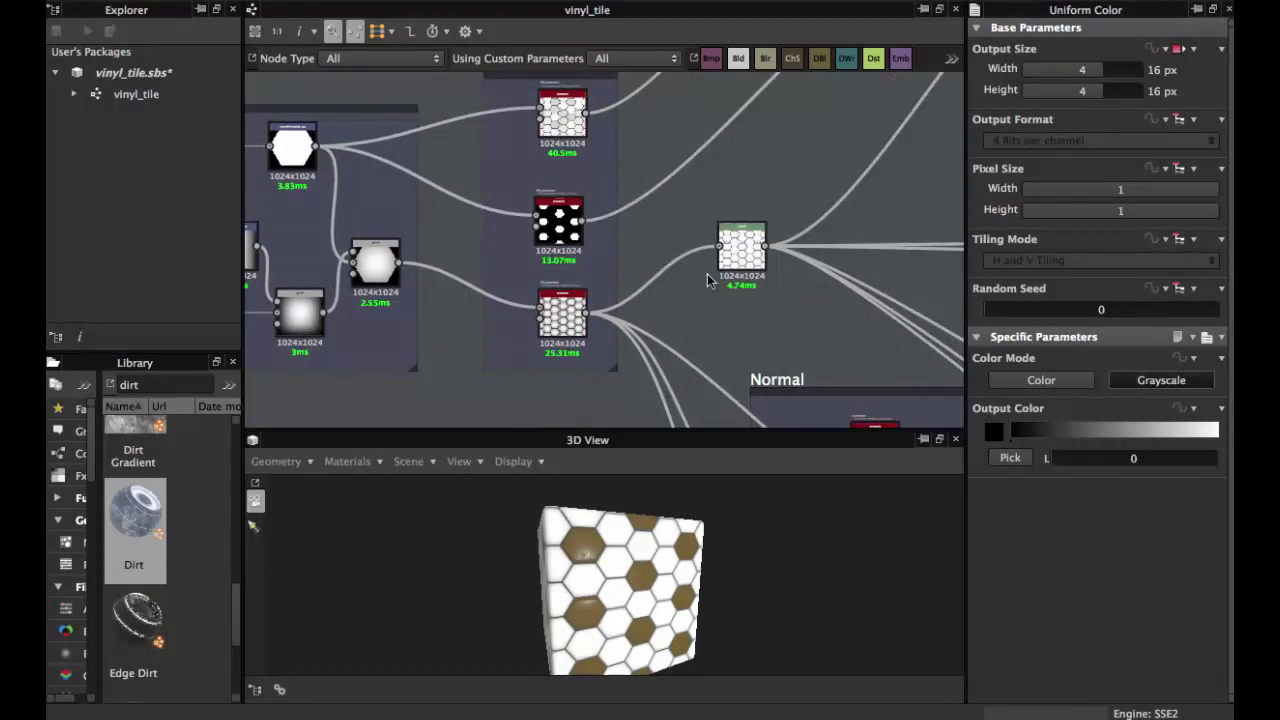
pyautogui.moveTo(780, 278)
pyautogui.mouseDown(button='middle')
pyautogui.moveTo(704, 240)
pyautogui.moveTo(615, 246)
pyautogui.mouseUp(button='middle')
pyautogui.moveTo(676, 306); pyautogui.dragTo(592, 185, button='middle')
pyautogui.moveTo(702, 266); pyautogui.dragTo(621, 201, button='middle')
pyautogui.scroll(2, 660, 243)
pyautogui.scroll(-1, 606, 226)
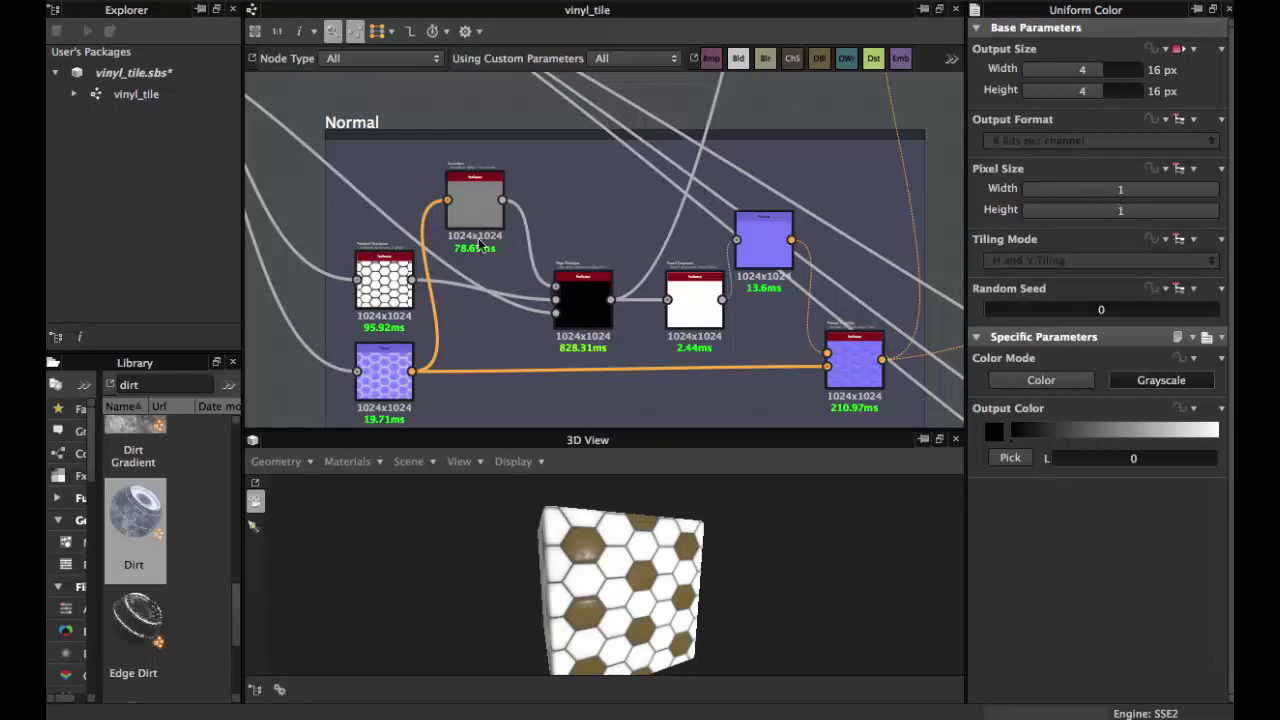
# - Preview the edge damage Normal node and the Normal Combine node in the Normal group
pyautogui.moveTo(567, 302); pyautogui.dragTo(541, 240, button='middle')
pyautogui.scroll(2, 552, 288)
pyautogui.moveTo(652, 268); pyautogui.dragTo(538, 277, button='middle')
pyautogui.doubleClick(680, 192)
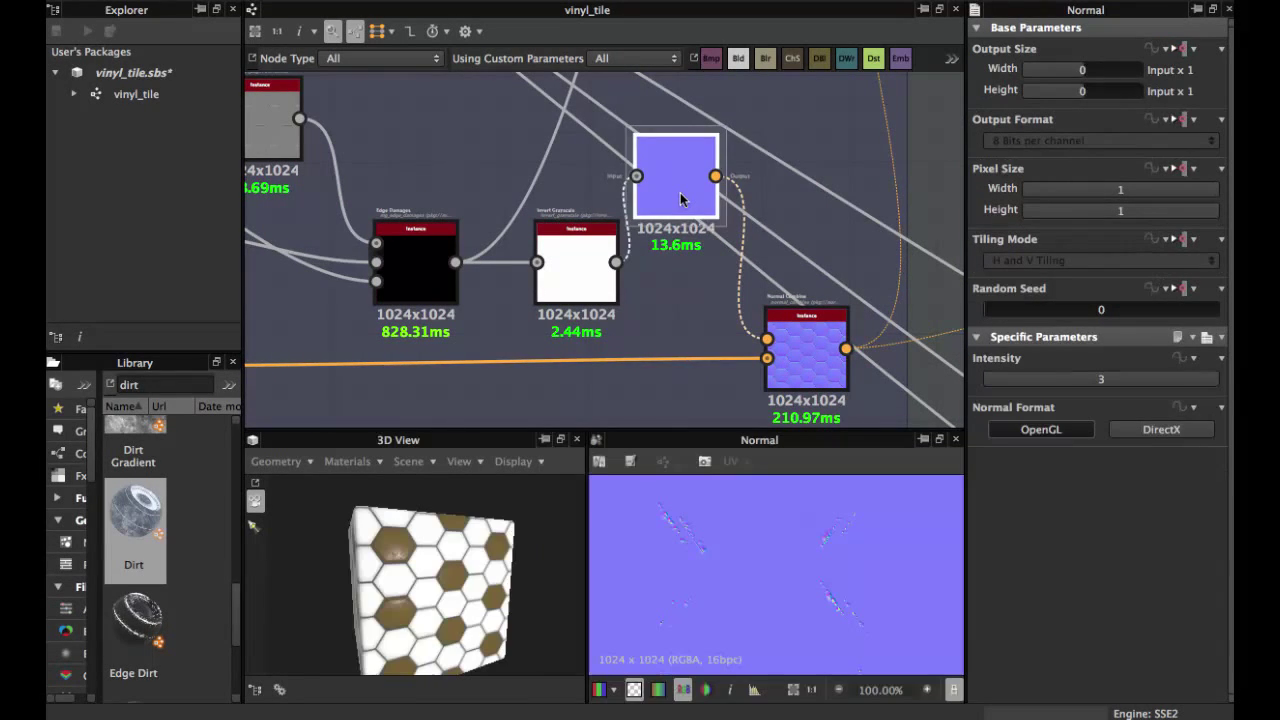
pyautogui.doubleClick(809, 338)
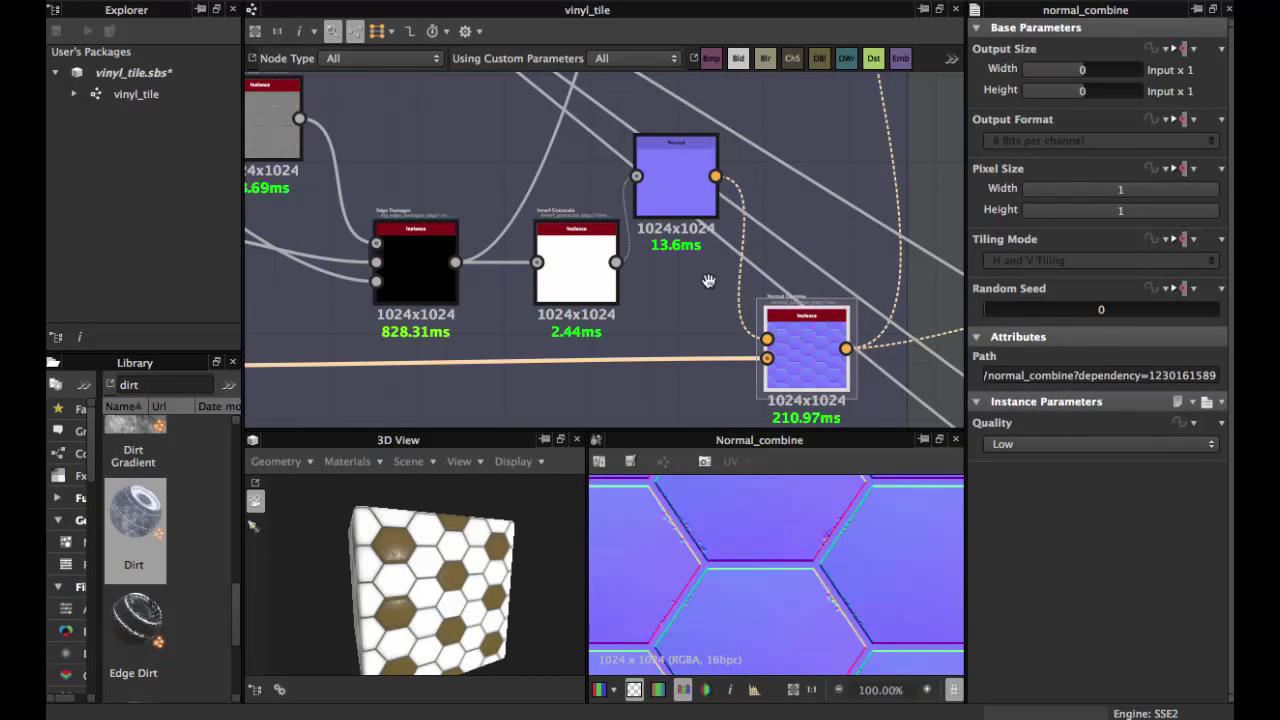
# - Follow the graph from the Normal Combine node and review the Roughness group's node chain
pyautogui.scroll(-2, 602, 262)
pyautogui.moveTo(708, 281); pyautogui.dragTo(757, 248, button='middle')
pyautogui.moveTo(601, 257); pyautogui.dragTo(442, 260, button='middle')
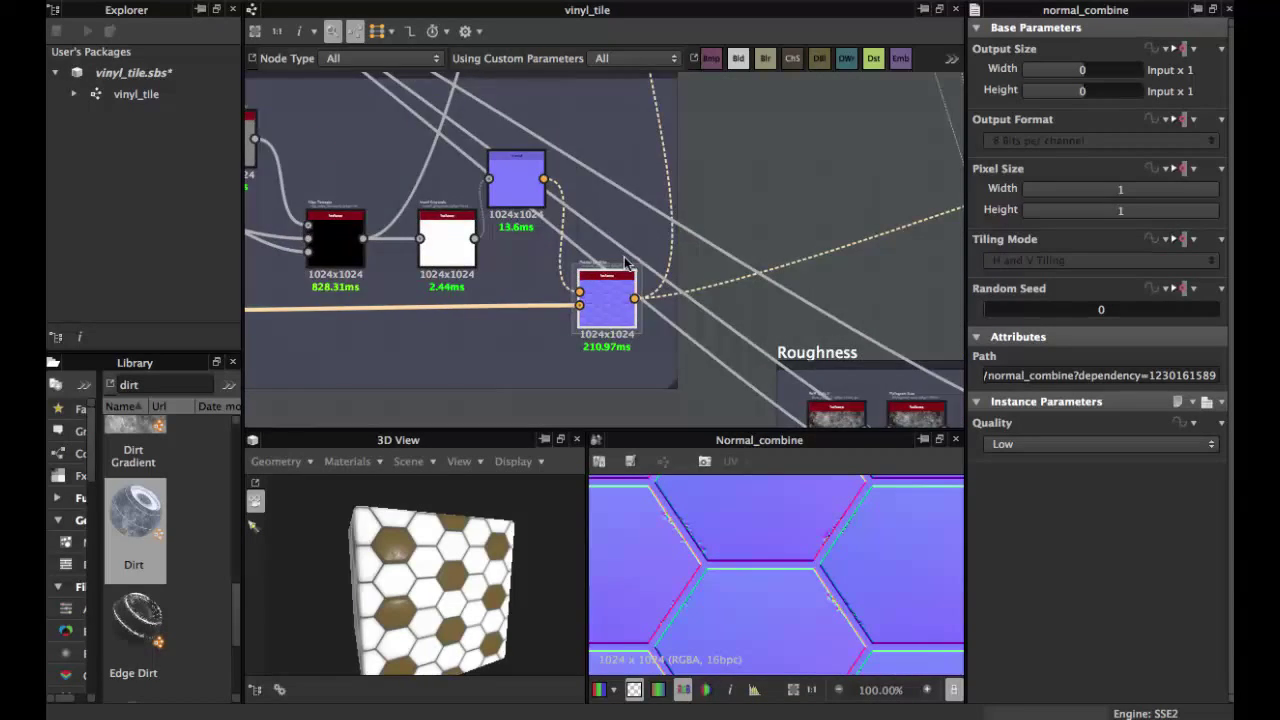
pyautogui.scroll(-2, 622, 254)
pyautogui.moveTo(654, 241); pyautogui.dragTo(559, 123, button='middle')
pyautogui.scroll(3, 632, 237)
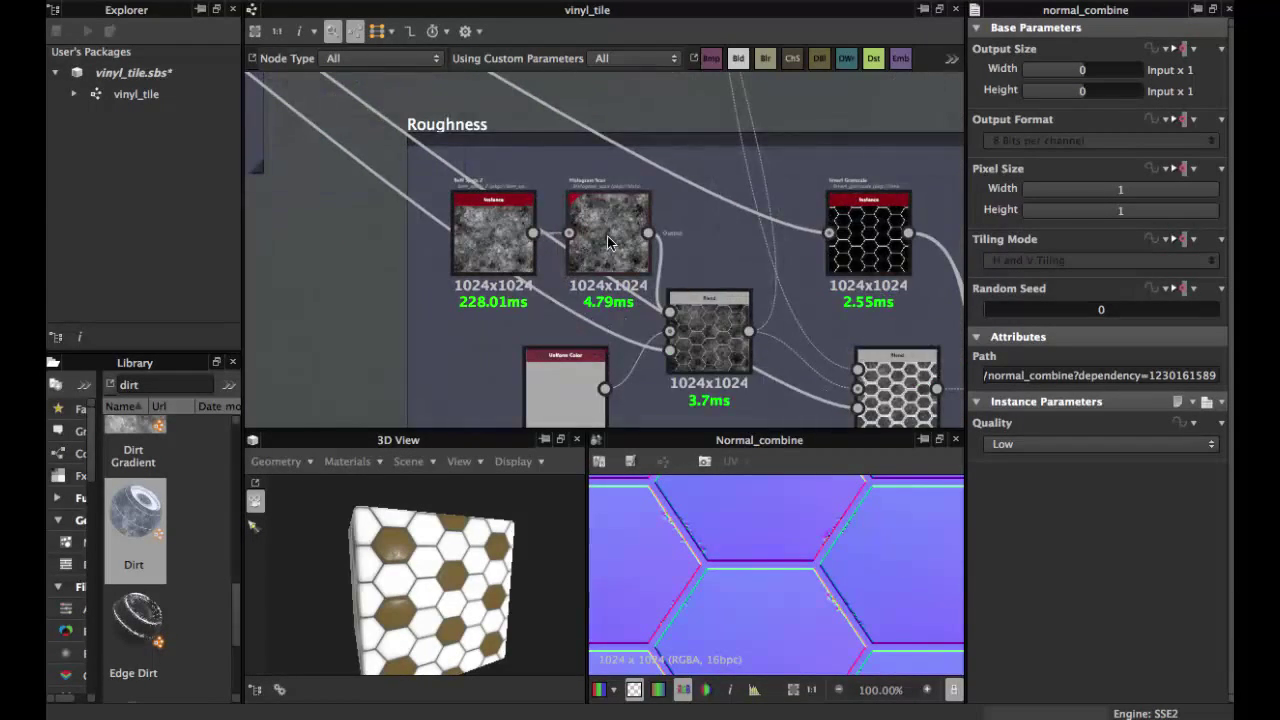
pyautogui.moveTo(692, 291); pyautogui.dragTo(565, 240, button='middle')
pyautogui.scroll(-1, 572, 225)
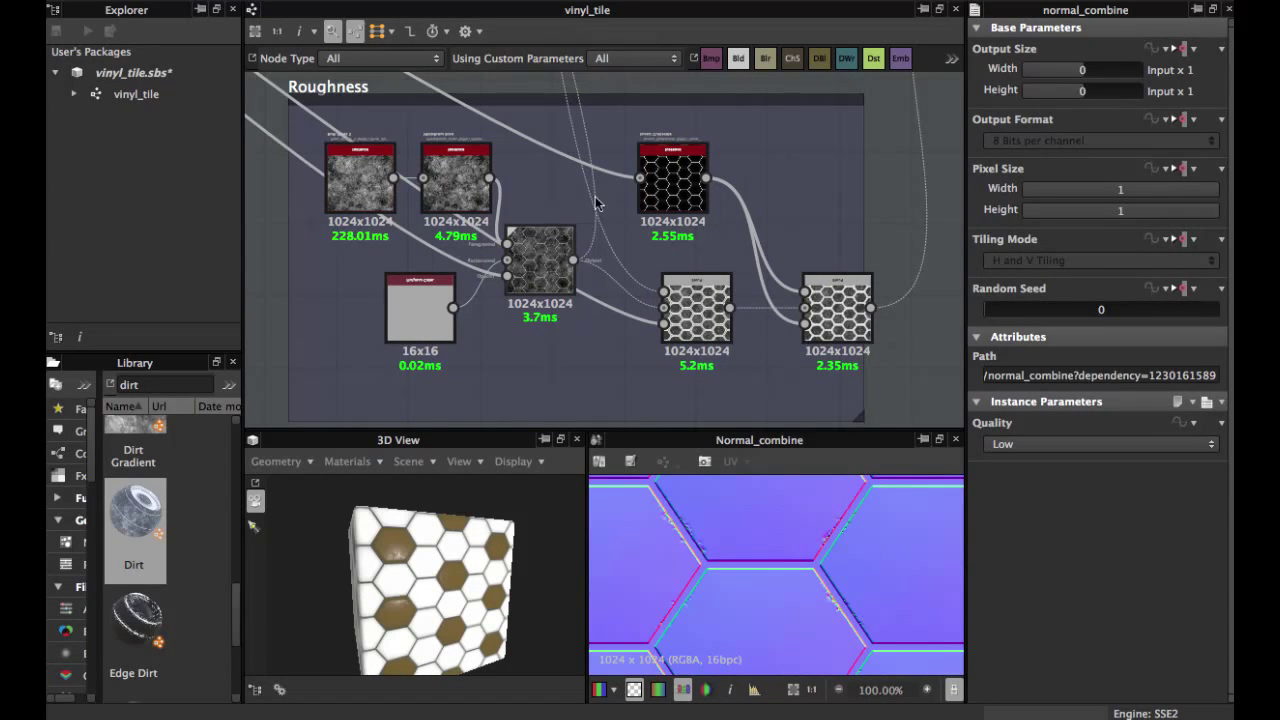
# - Trace the connections from the Roughness group up through the Dirt group to the Color group
pyautogui.moveTo(597, 197); pyautogui.dragTo(552, 272, button='middle')
pyautogui.scroll(-1, 568, 250)
pyautogui.moveTo(610, 254); pyautogui.dragTo(592, 350, button='middle')
pyautogui.moveTo(641, 200); pyautogui.dragTo(697, 380, button='middle')
pyautogui.scroll(-2, 572, 236)
pyautogui.moveTo(509, 174); pyautogui.dragTo(598, 234, button='middle')
pyautogui.moveTo(514, 194); pyautogui.dragTo(626, 285, button='middle')
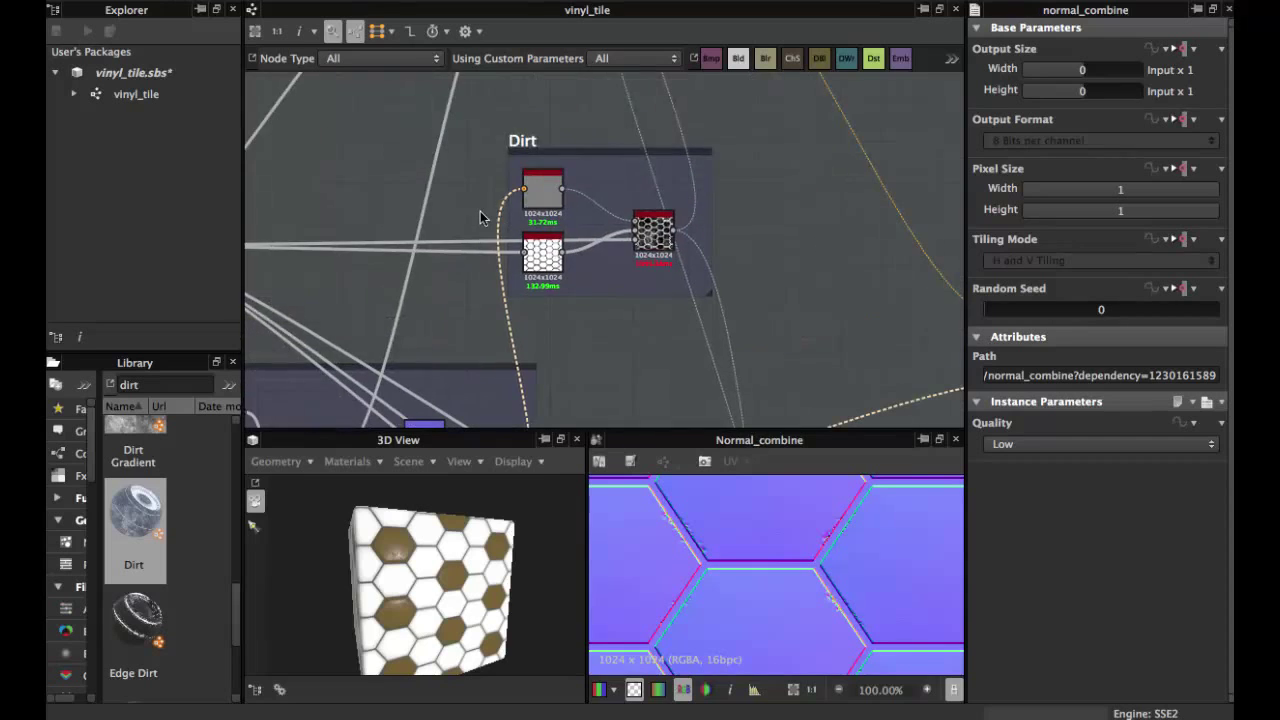
pyautogui.moveTo(463, 240); pyautogui.dragTo(450, 328, button='middle')
pyautogui.moveTo(561, 225); pyautogui.dragTo(576, 333, button='middle')
pyautogui.moveTo(560, 160); pyautogui.dragTo(597, 213, button='middle')
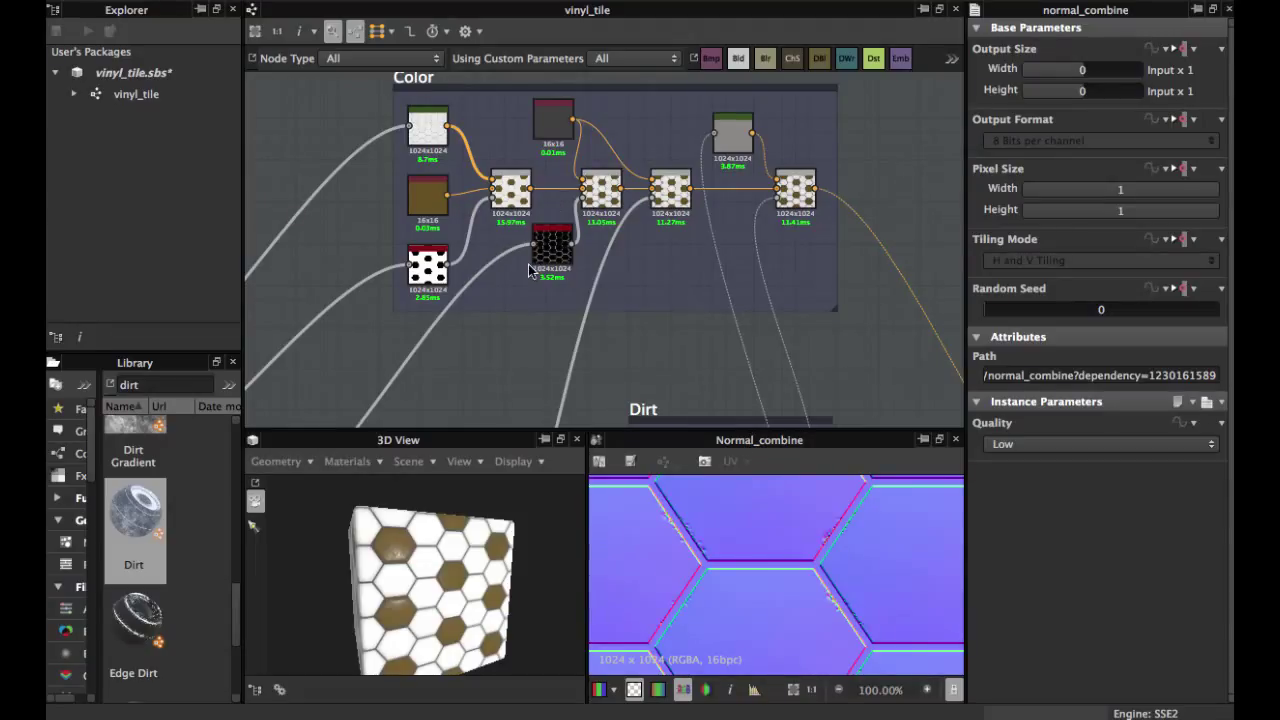
# - Review the Color group's mask inputs and follow the graph to the final material output nodes
pyautogui.scroll(2, 540, 320)
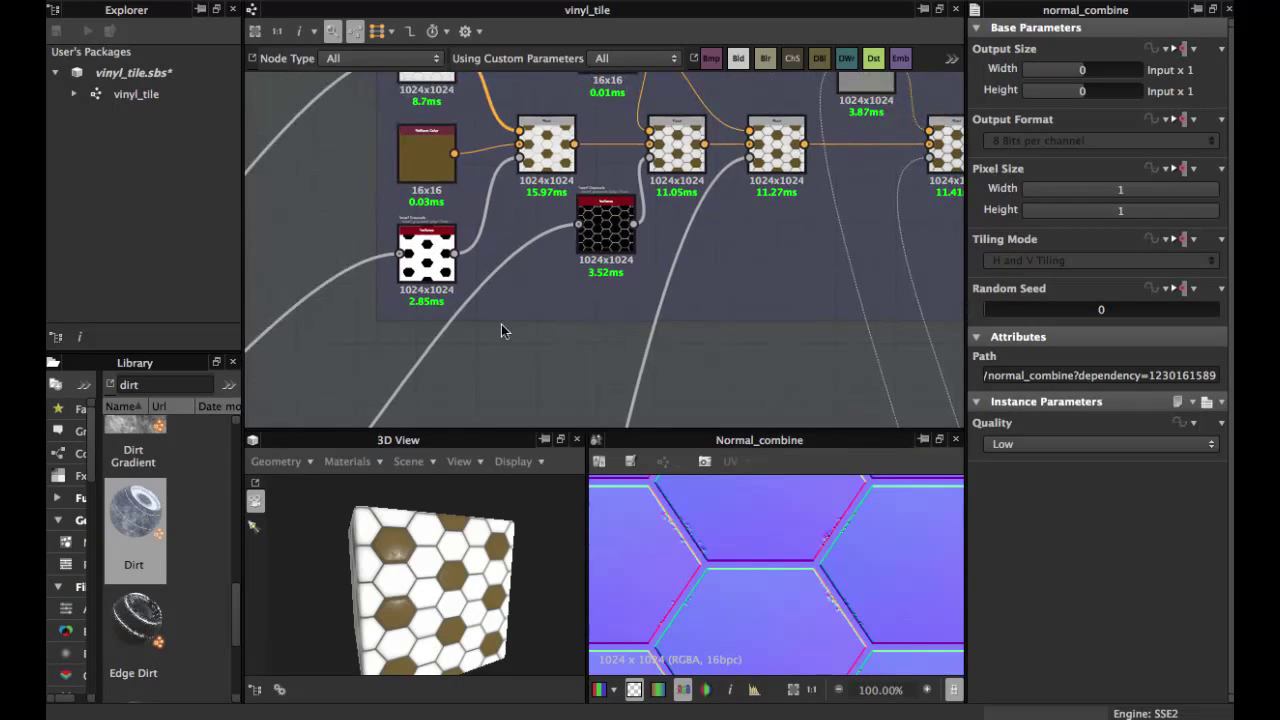
pyautogui.moveTo(527, 296); pyautogui.dragTo(414, 144, button='middle')
pyautogui.scroll(-1, 535, 286)
pyautogui.moveTo(581, 229); pyautogui.dragTo(537, 161, button='middle')
pyautogui.scroll(-3, 658, 281)
pyautogui.moveTo(822, 375); pyautogui.dragTo(698, 226, button='middle')
pyautogui.scroll(2, 705, 262)
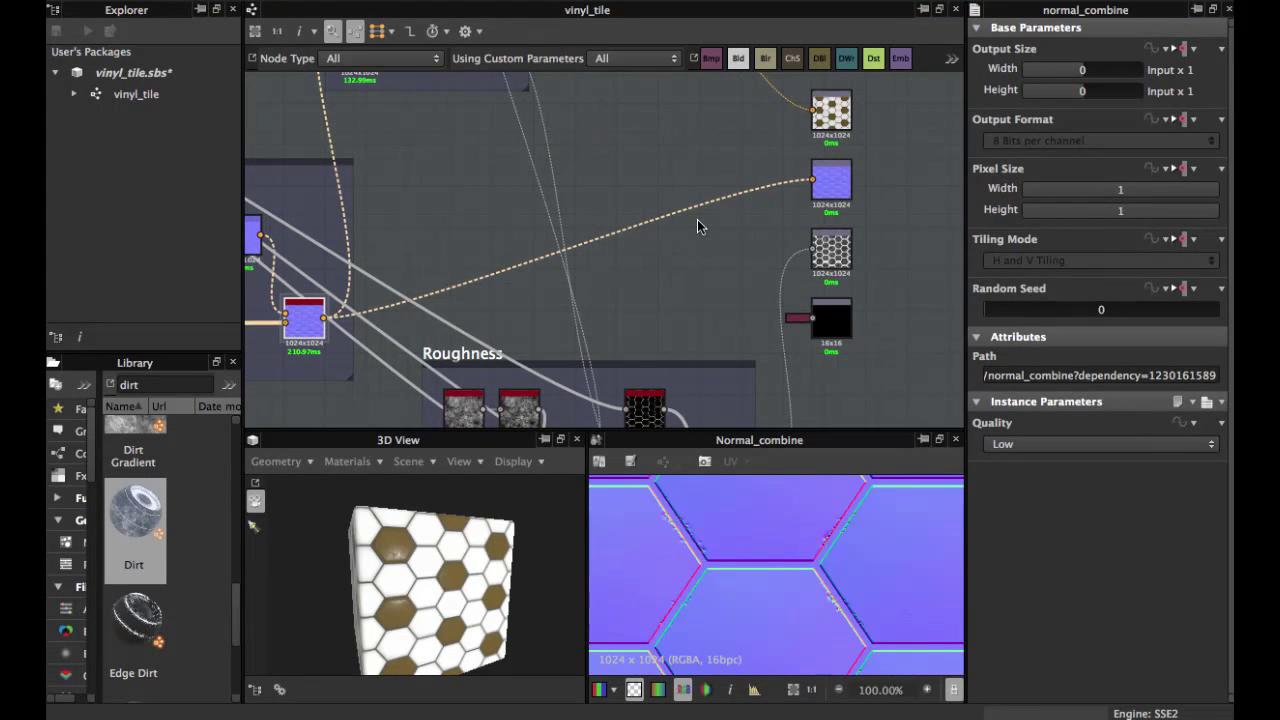